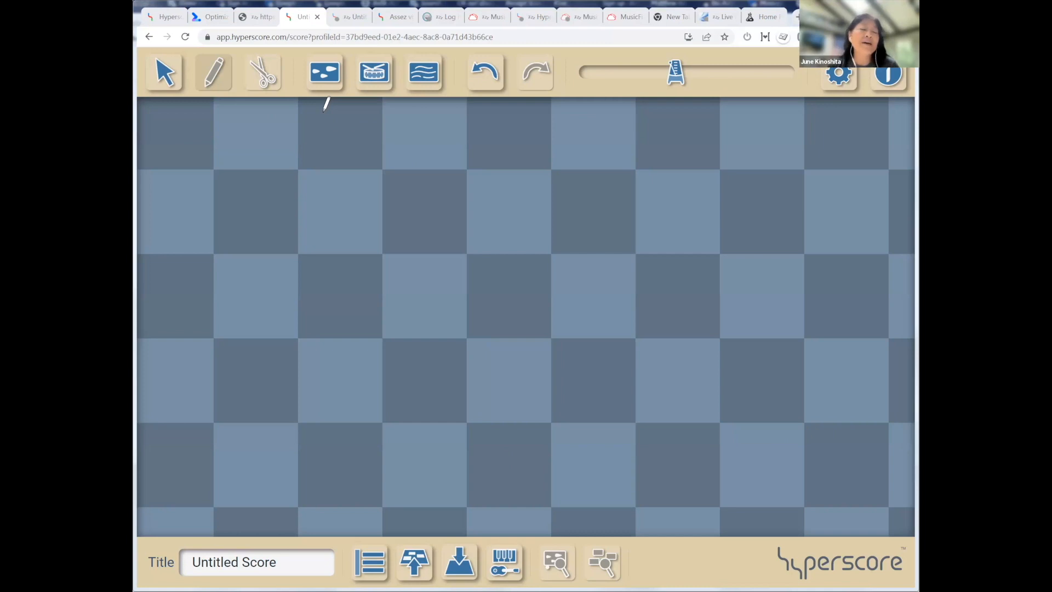
Create a melody window near the upper middle of the empty score and set its color to red.
left_click(328, 80)
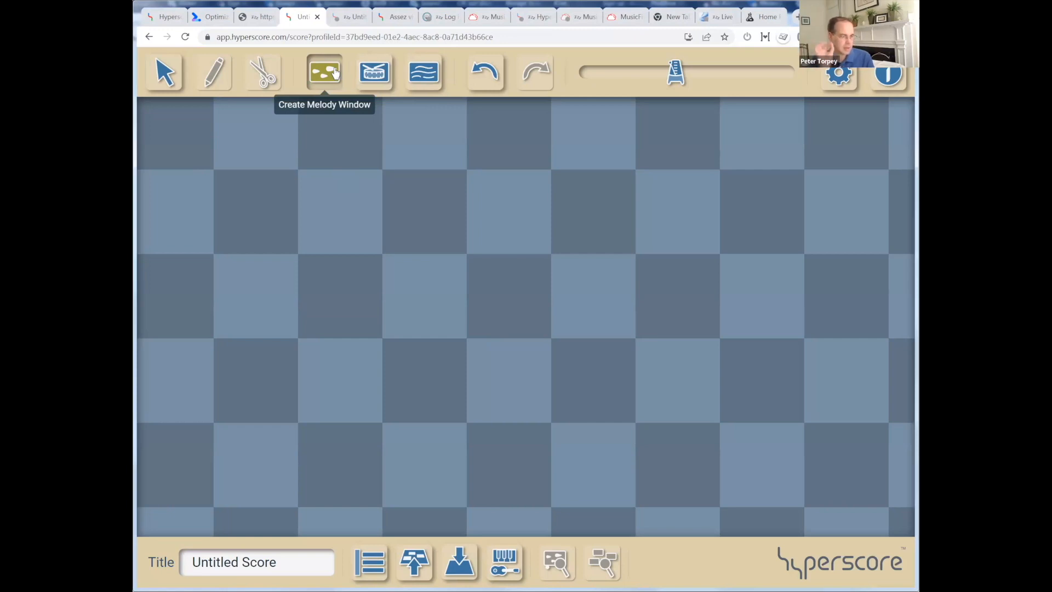
left_click(347, 148)
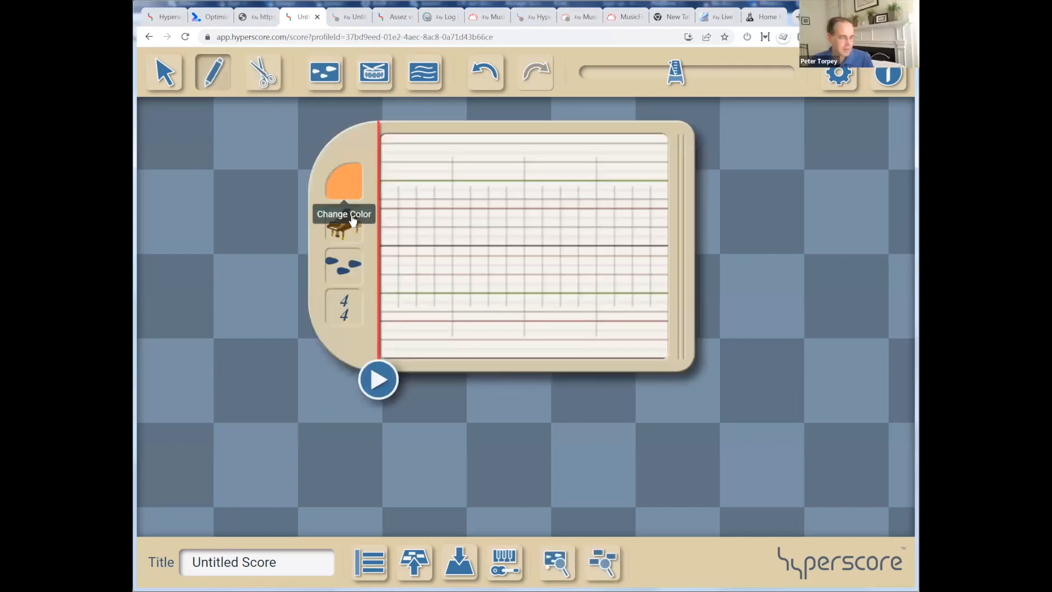
left_click(350, 196)
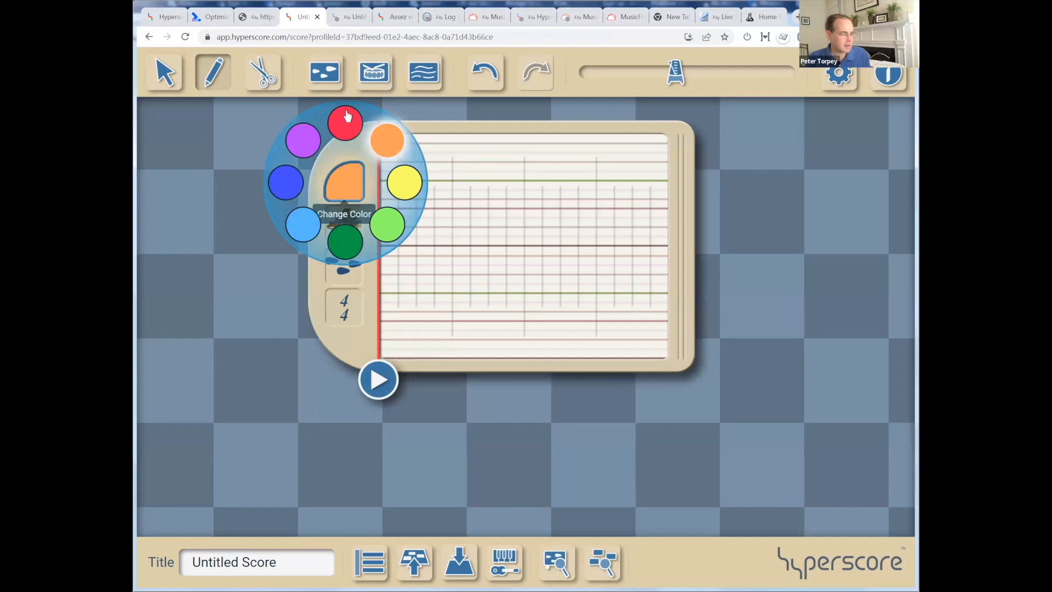
left_click(345, 120)
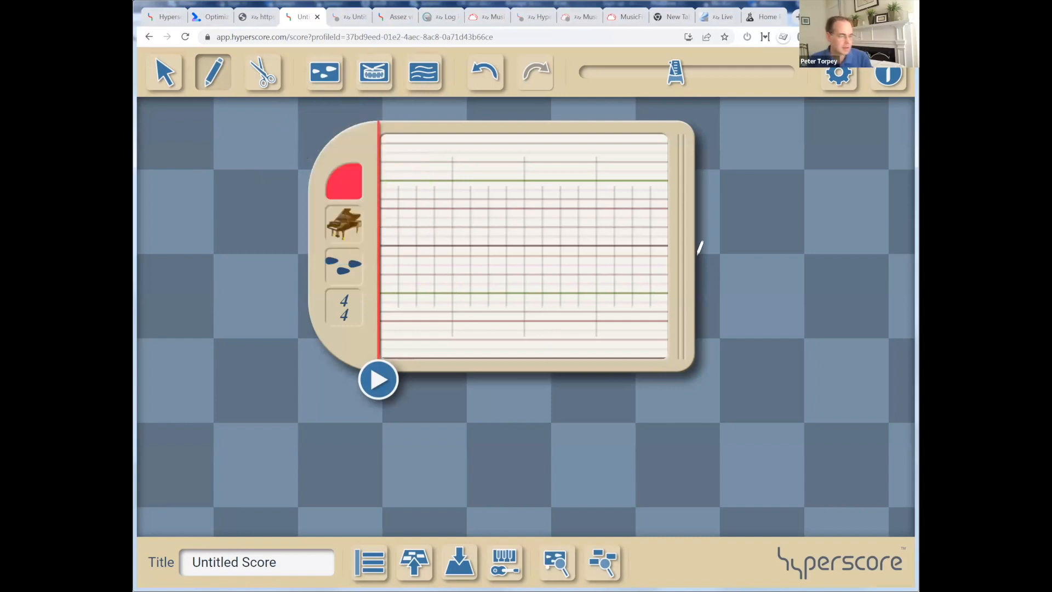
Lengthen the red melody window to two measures and reposition it so that it fits in view.
left_click_drag(360, 134, 331, 140)
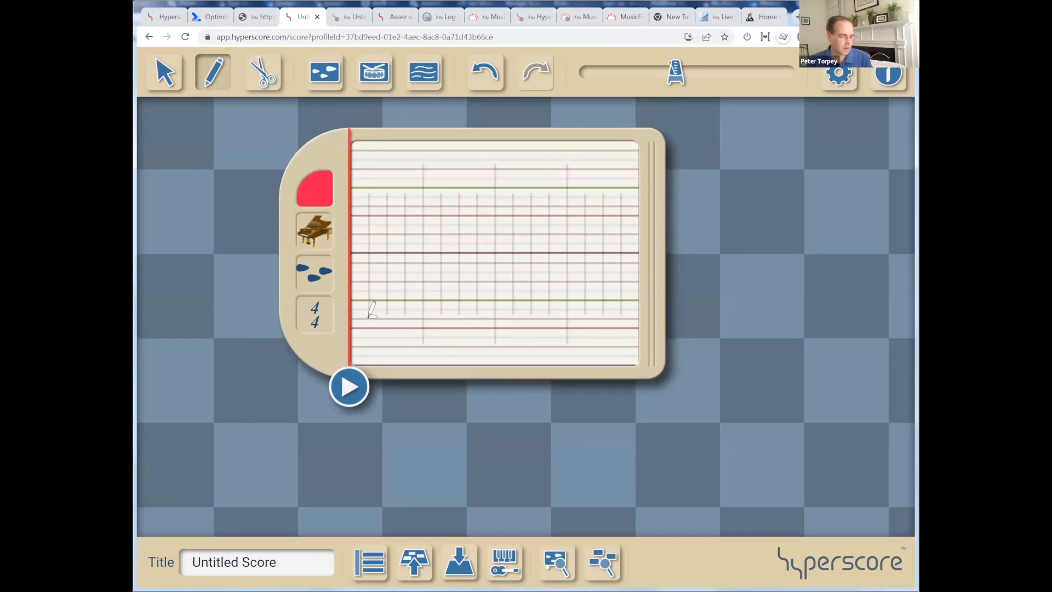
left_click_drag(660, 259, 911, 261)
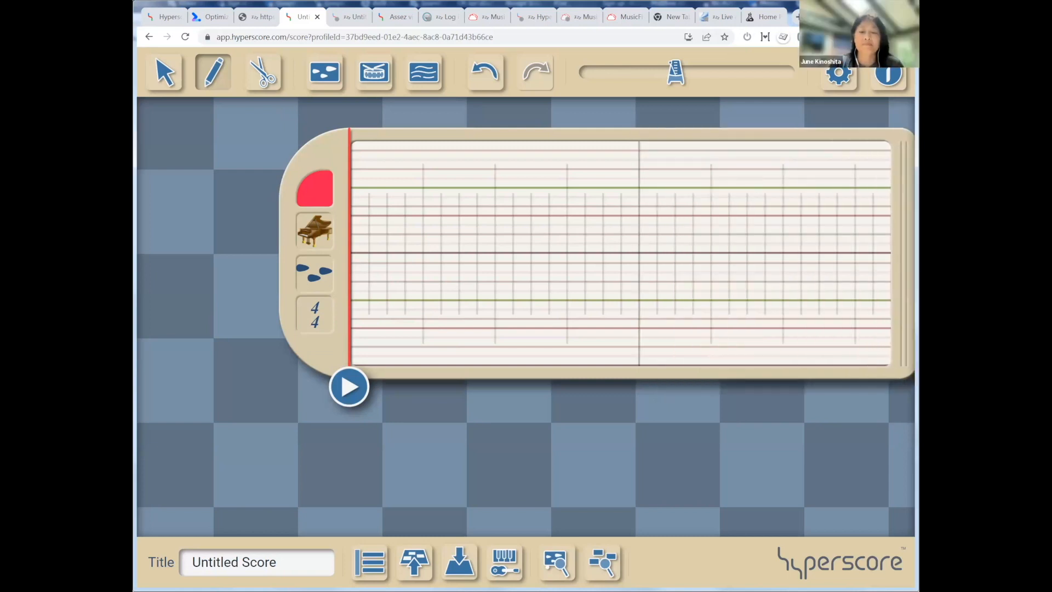
left_click_drag(719, 127, 663, 122)
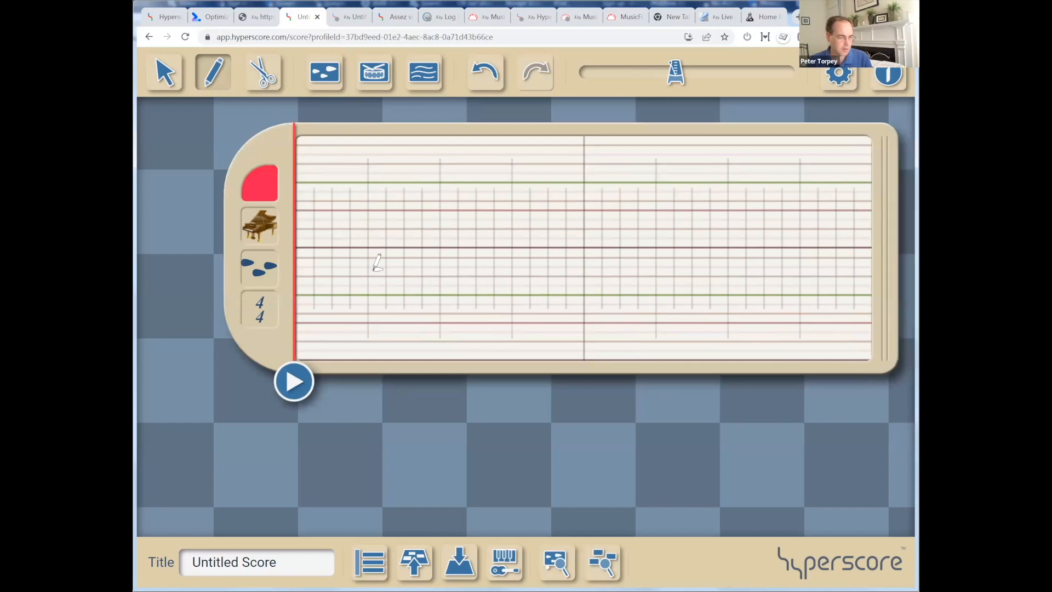
Draw a note filling the first measure on the dark middle line and shorten the melody window to one measure.
left_click(301, 248)
left_click_drag(369, 252, 586, 250)
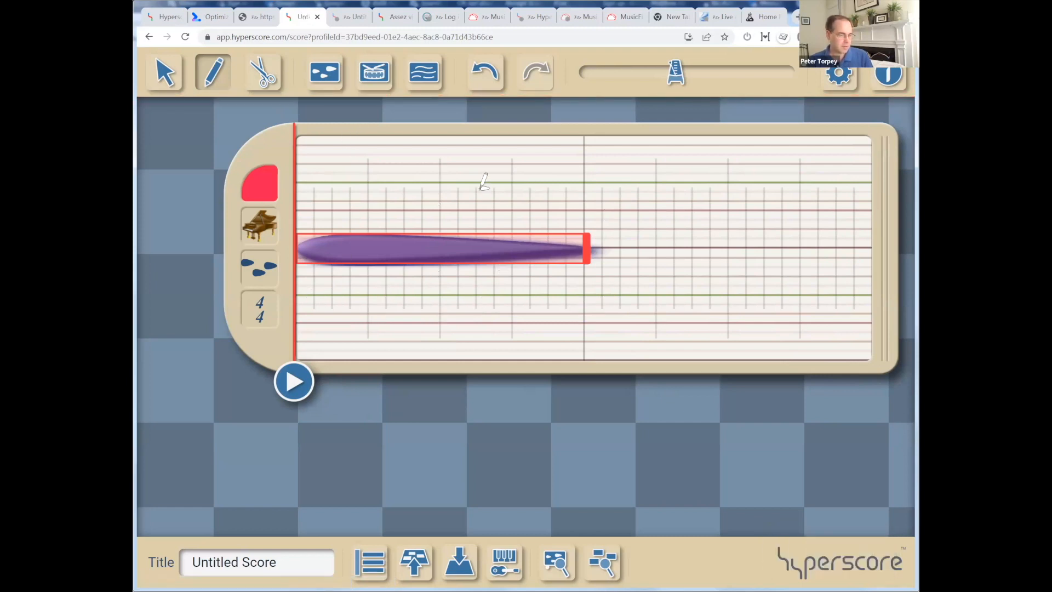
left_click_drag(884, 240, 585, 248)
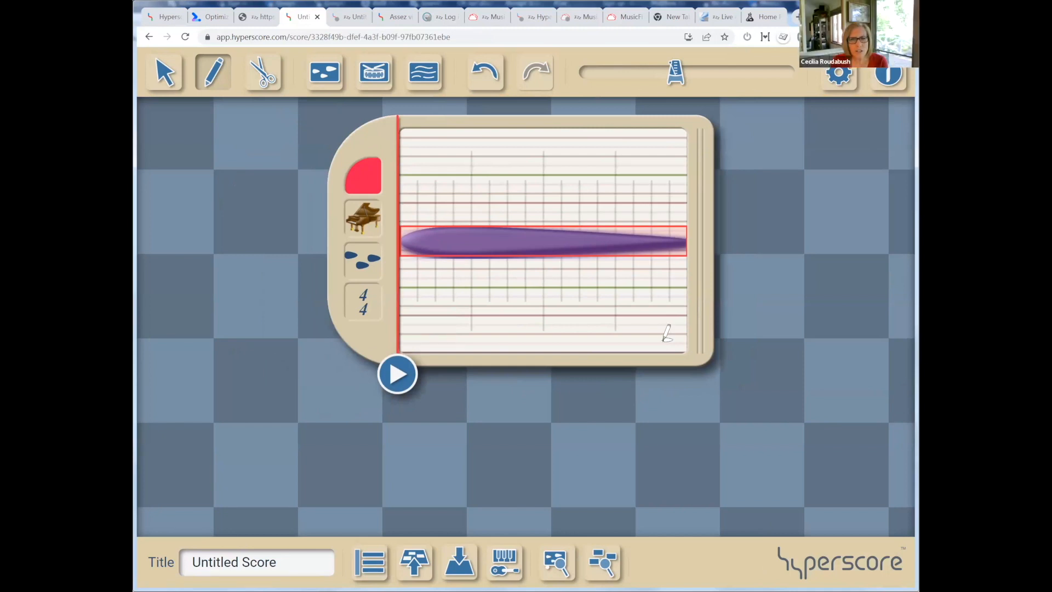
Change the red melody's instrument to the string section and turn on Show Notes as Blocks in the settings.
left_click(363, 218)
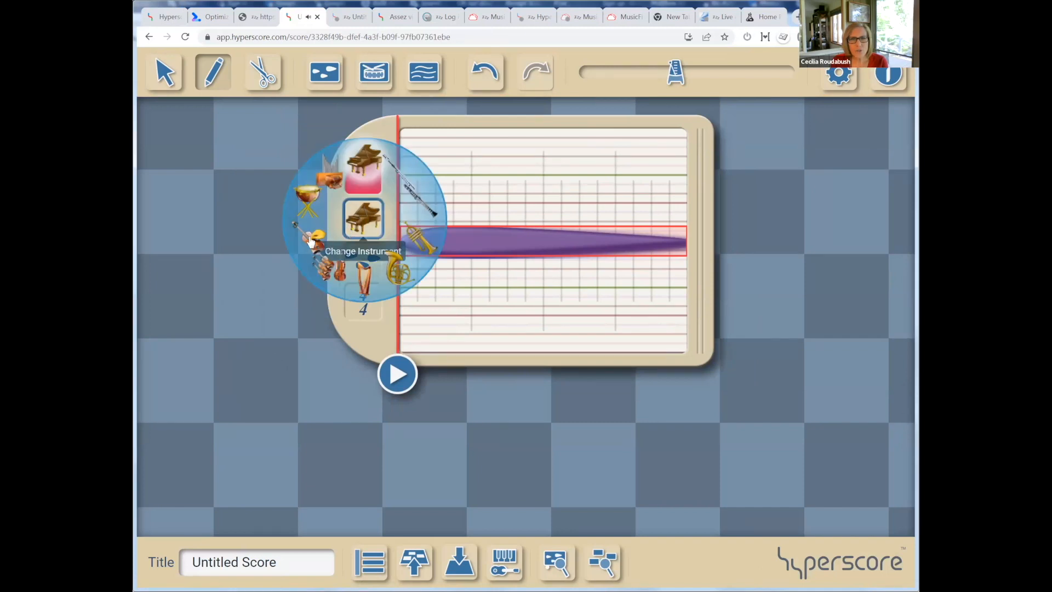
left_click(335, 278)
left_click(838, 74)
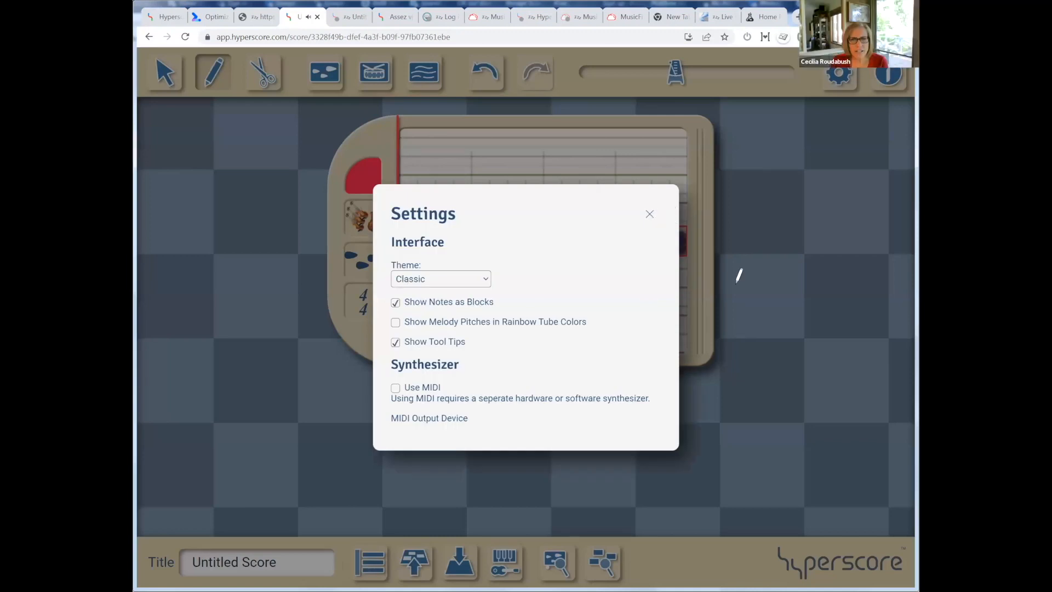
left_click(766, 292)
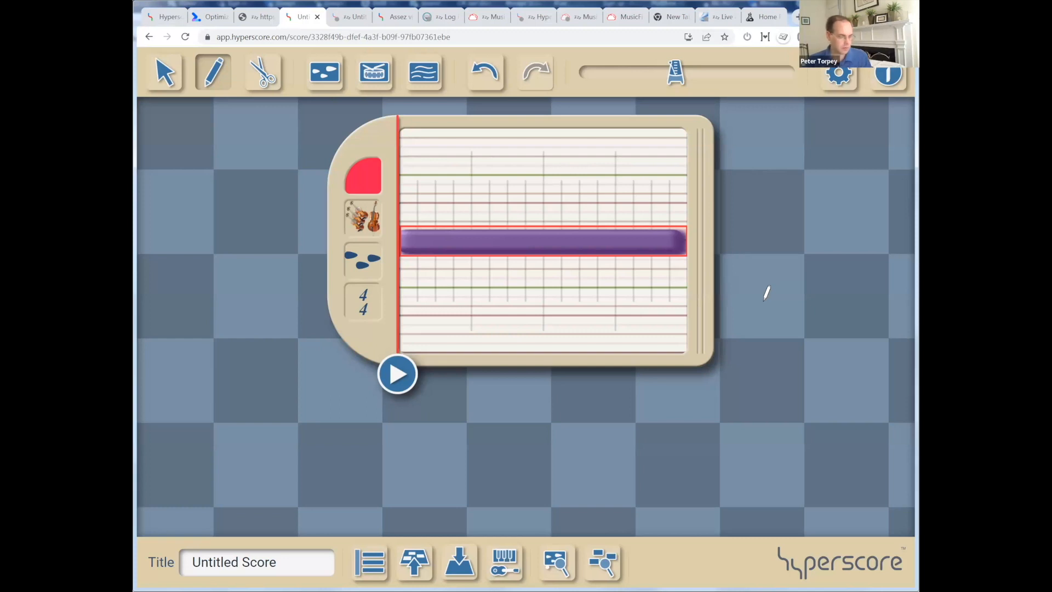
Allow overlapping notes in the red melody window and raise the full-measure note to the upper green line.
key("space")
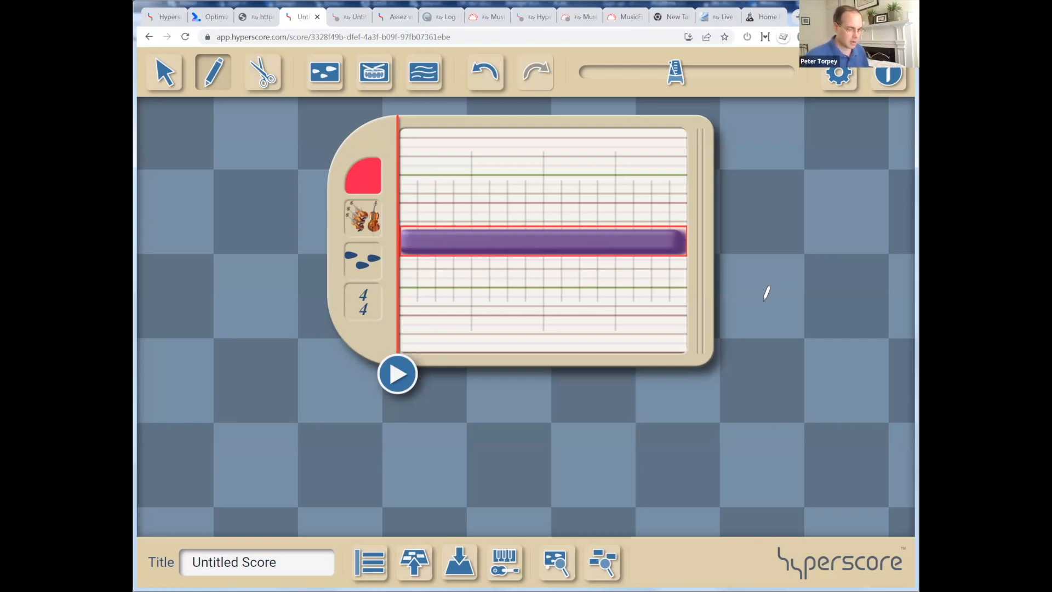
left_click(363, 264)
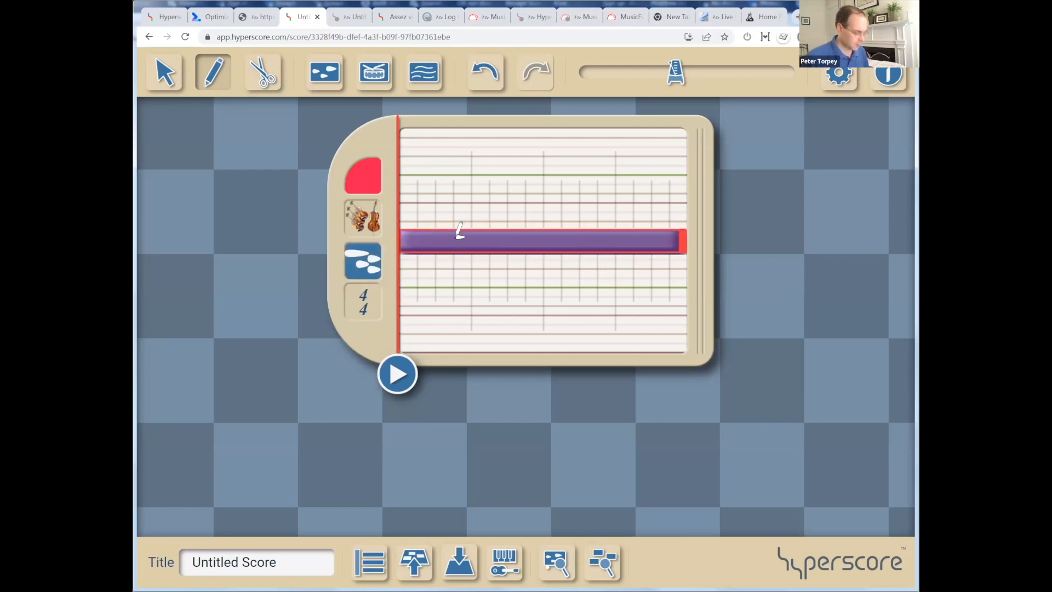
left_click_drag(460, 235, 460, 169)
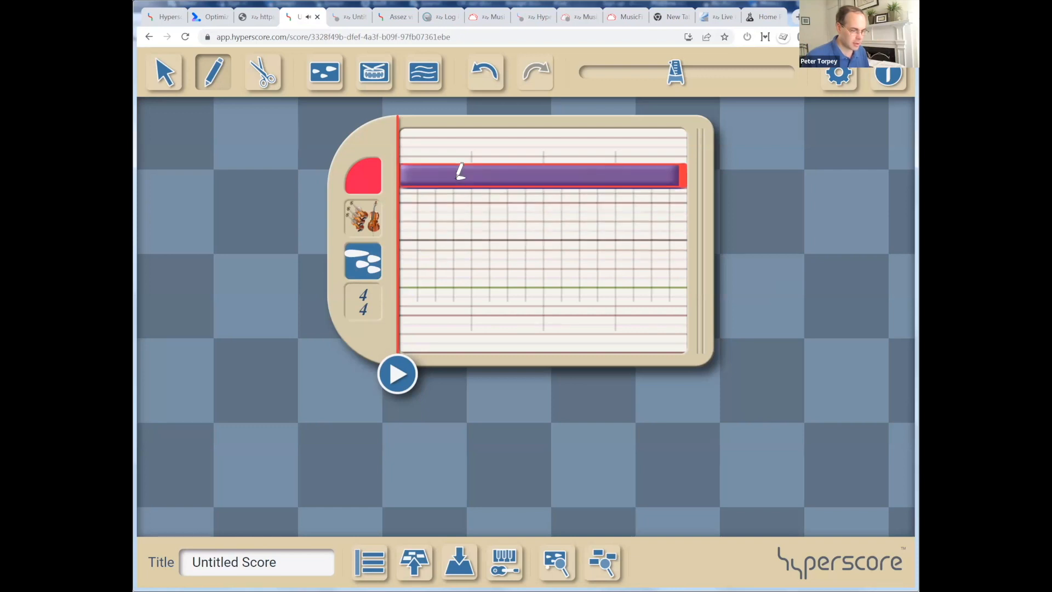
Add two half notes side by side on the red line just below the whole note, filling the measure.
left_click(412, 235)
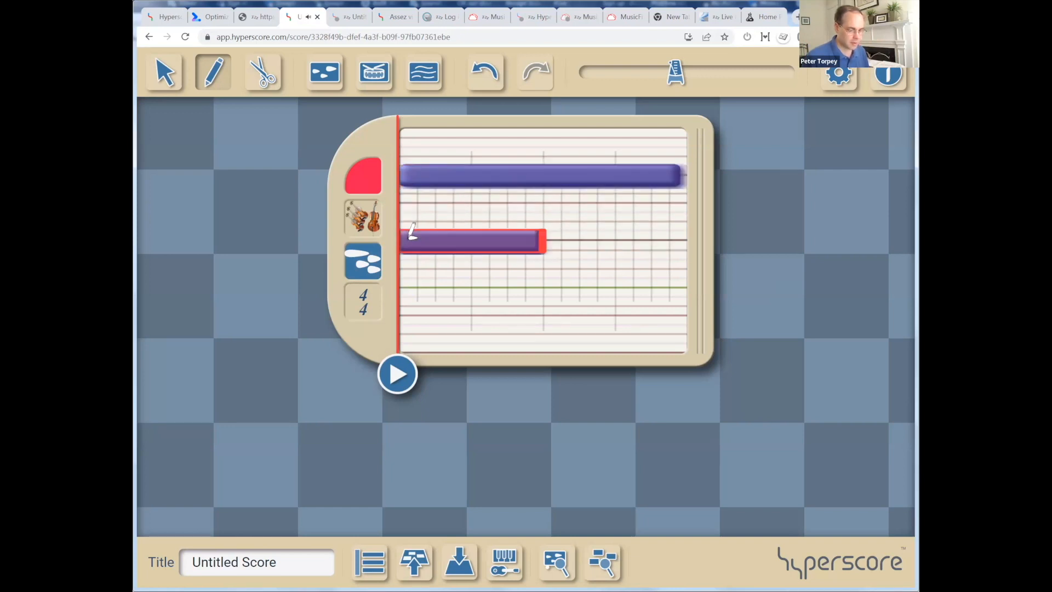
left_click_drag(412, 235, 426, 193)
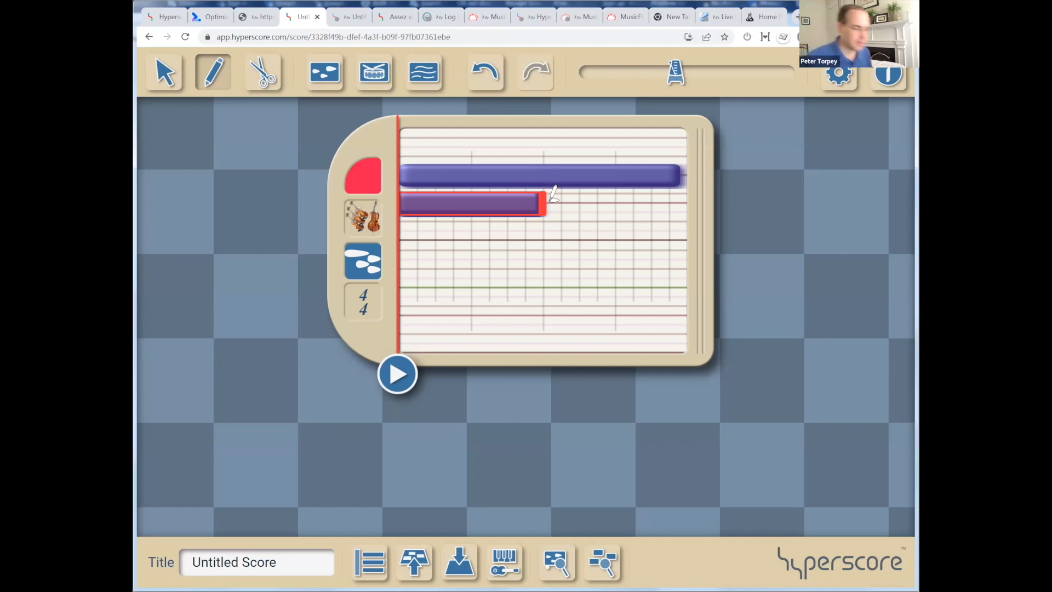
left_click(550, 201)
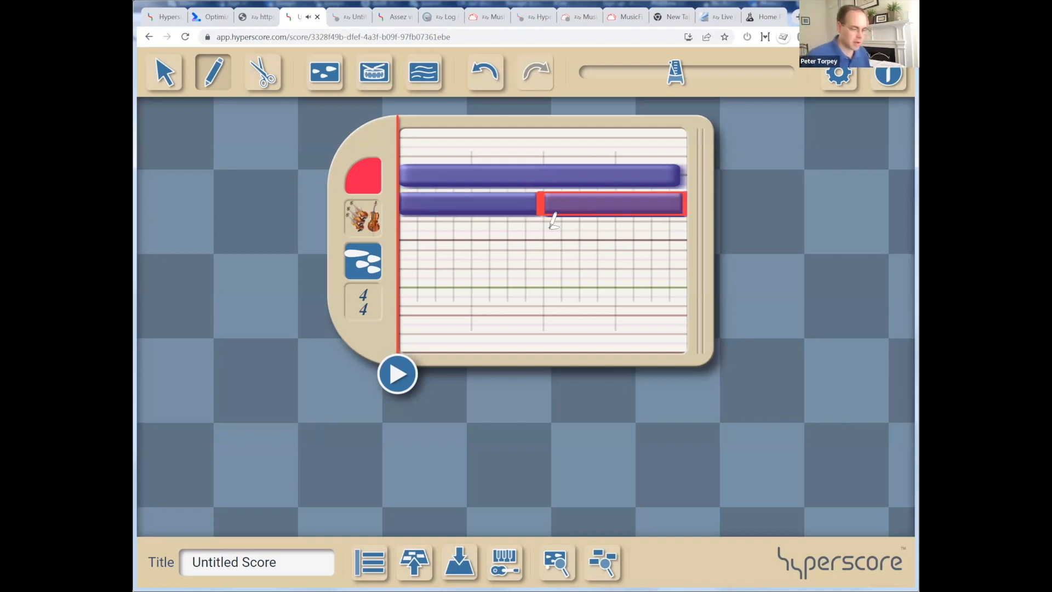
key("space")
left_click(467, 281)
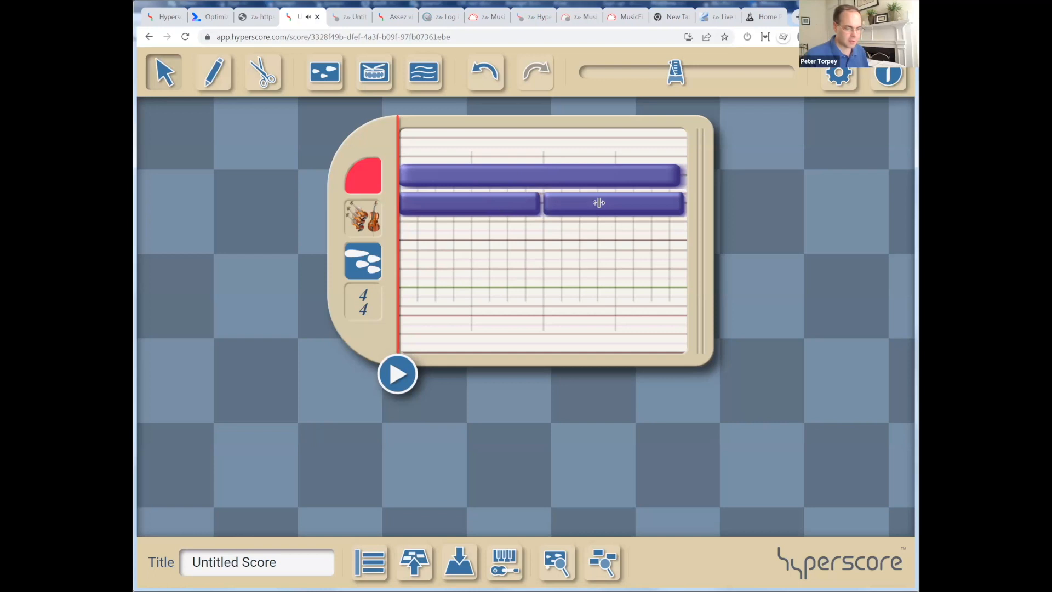
Copy the first half note to the middle line, shorten it to a quarter note and duplicate it three times to fill the measure.
left_click(477, 206)
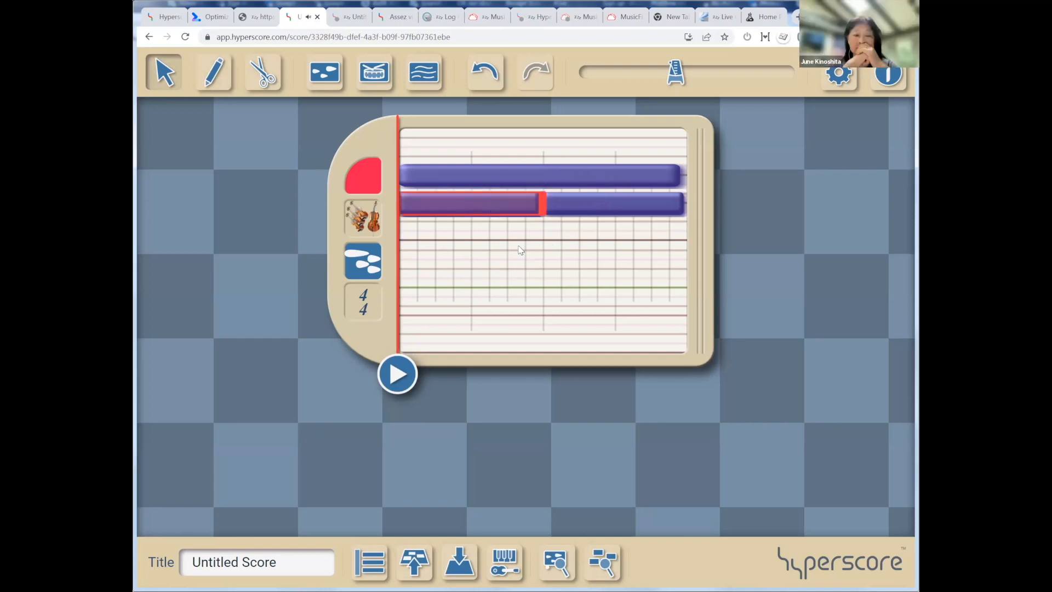
left_click_drag(580, 203, 433, 241)
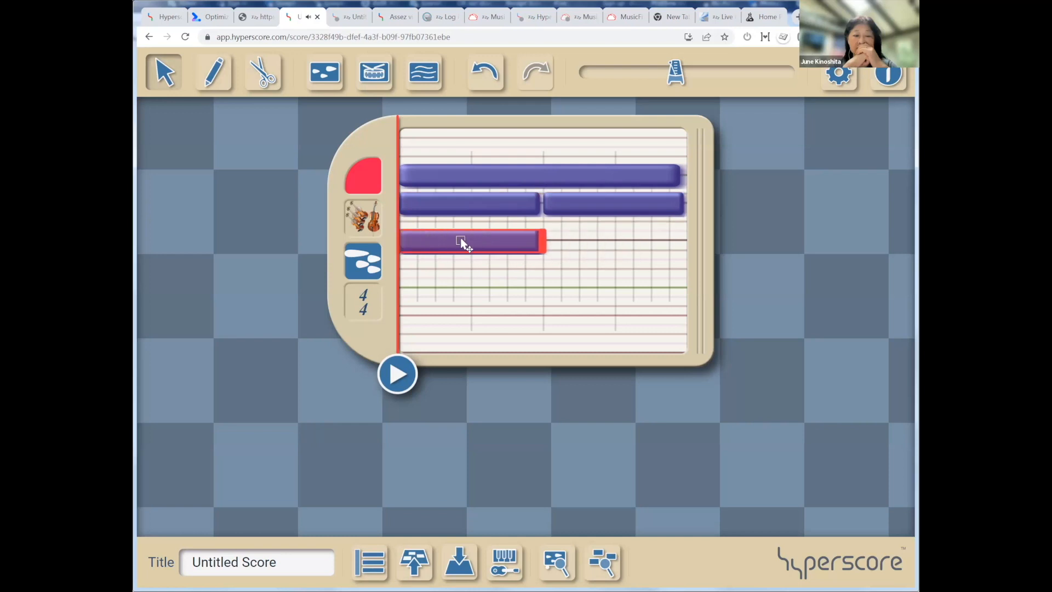
key("4")
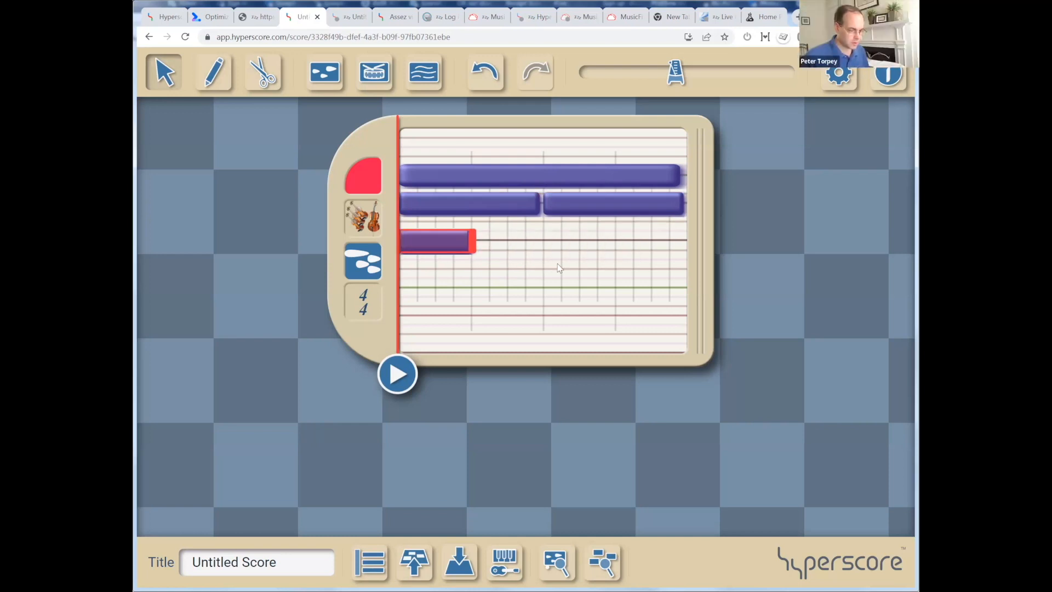
key("ctrl+d")
key("ctrl+d")
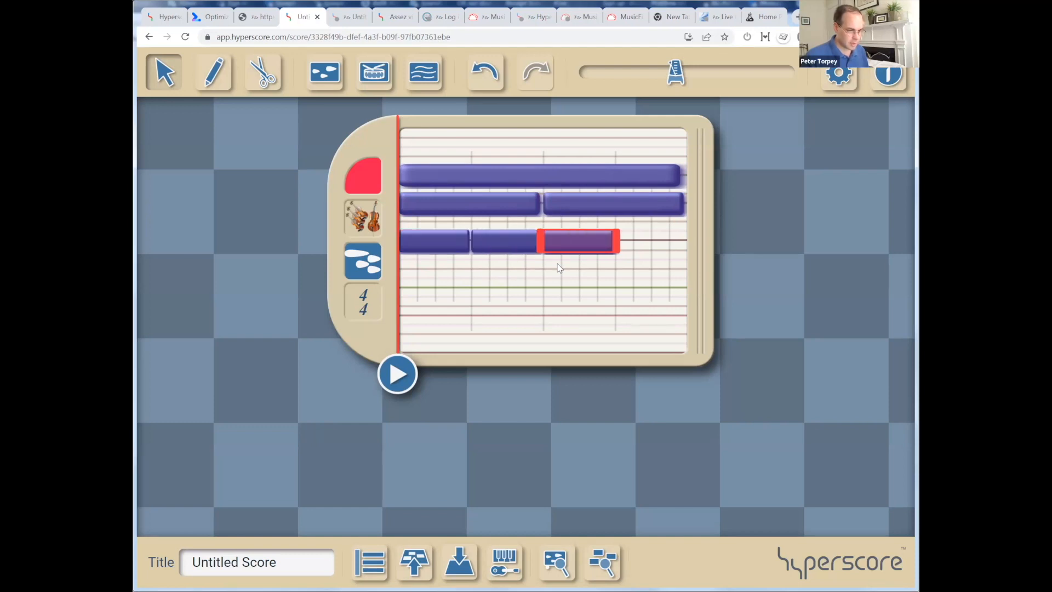
key("ctrl+d")
left_click(541, 294)
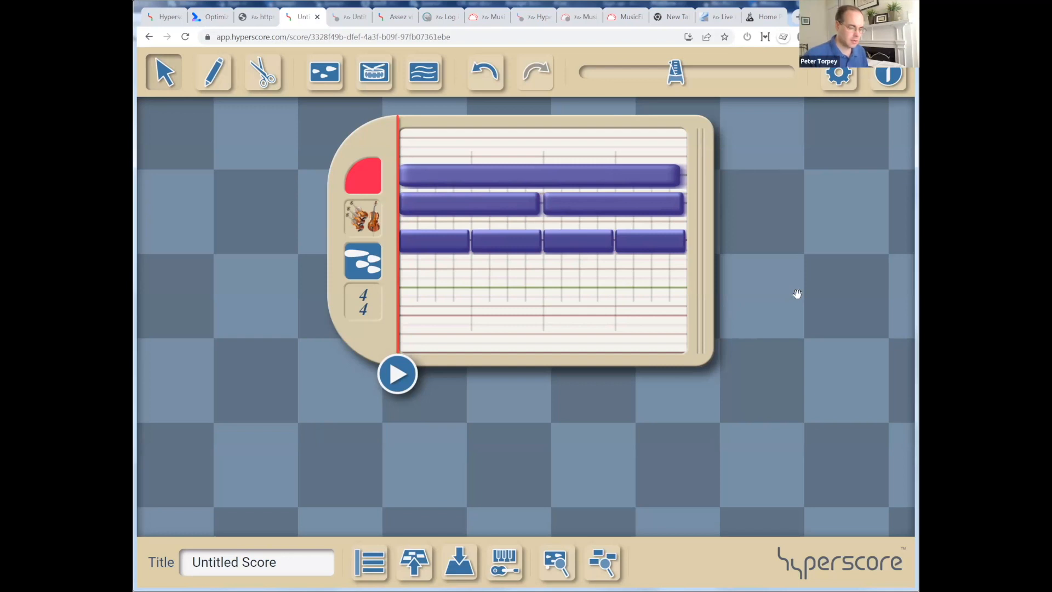
Play the melody, change its instrument to the harp, and play it again.
key("space")
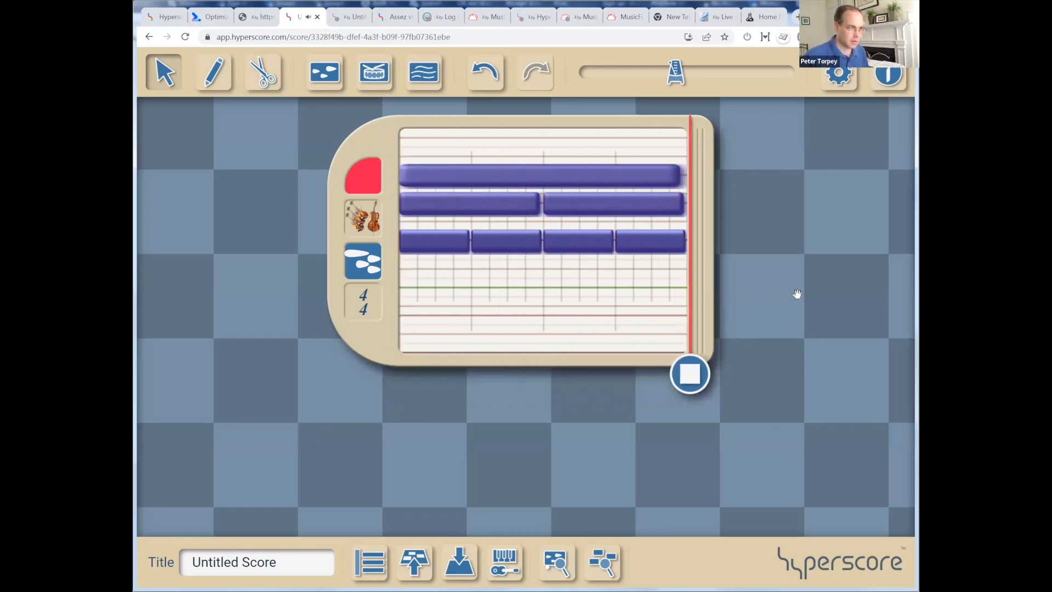
left_click(371, 225)
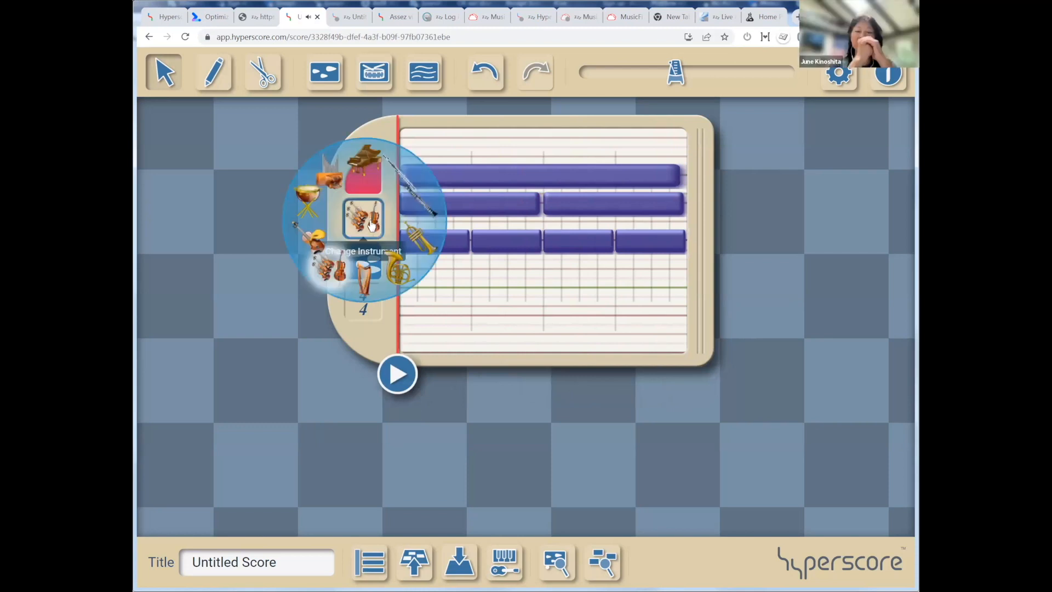
left_click(363, 277)
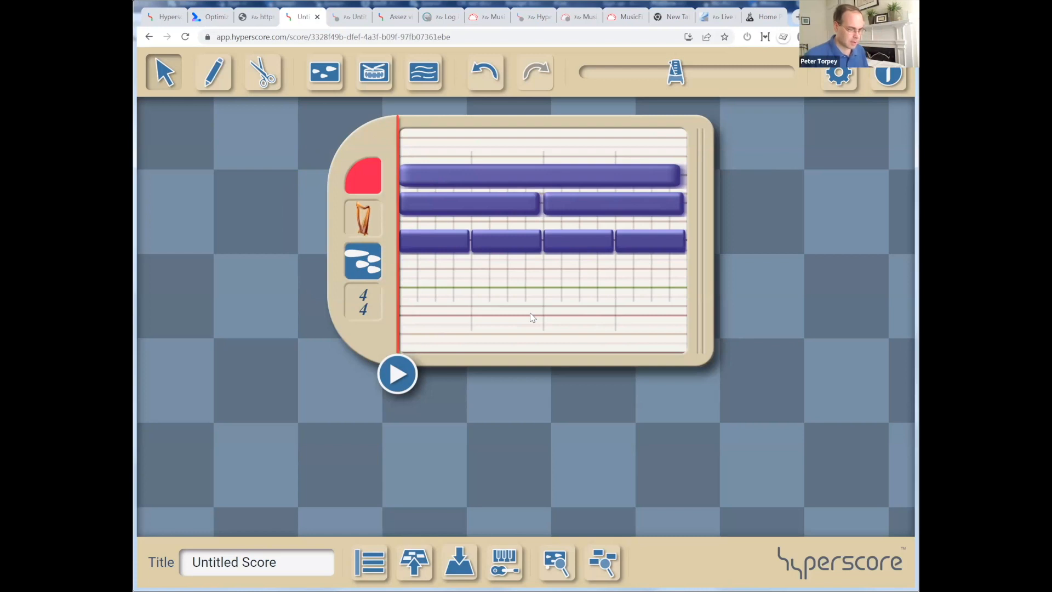
key("space")
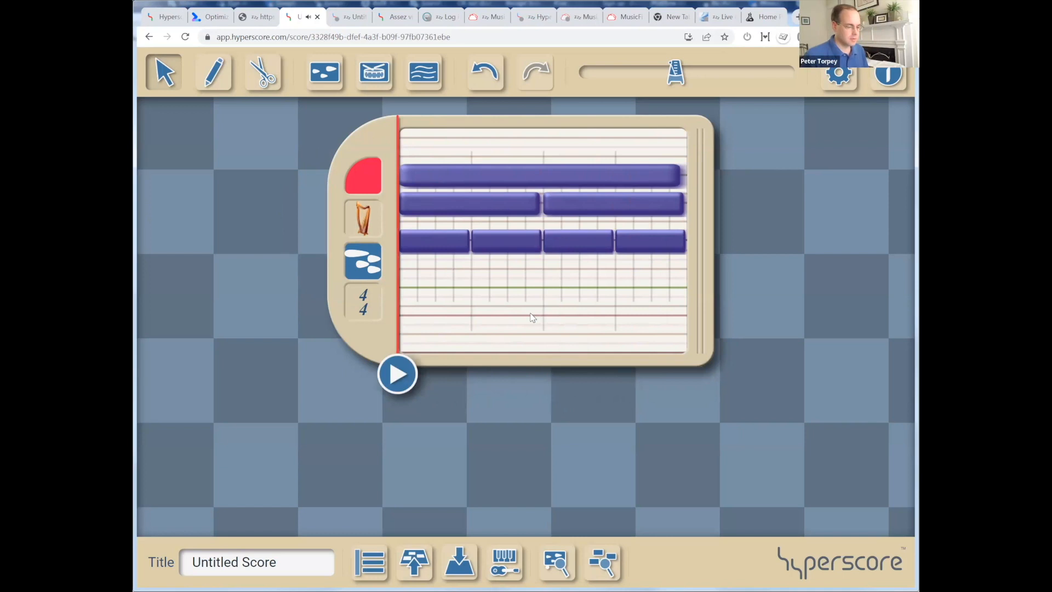
Draw a note at the start of the lower green line and shorten it to an eighth note.
left_click(448, 242)
left_click(447, 285)
key("p")
left_click_drag(408, 286, 474, 287)
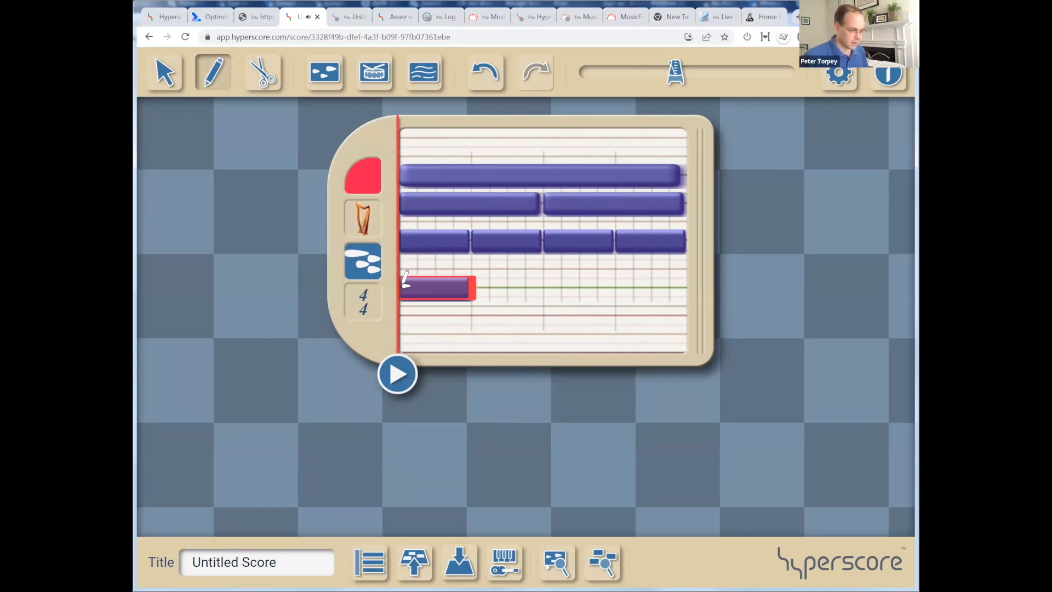
key("shift+Left")
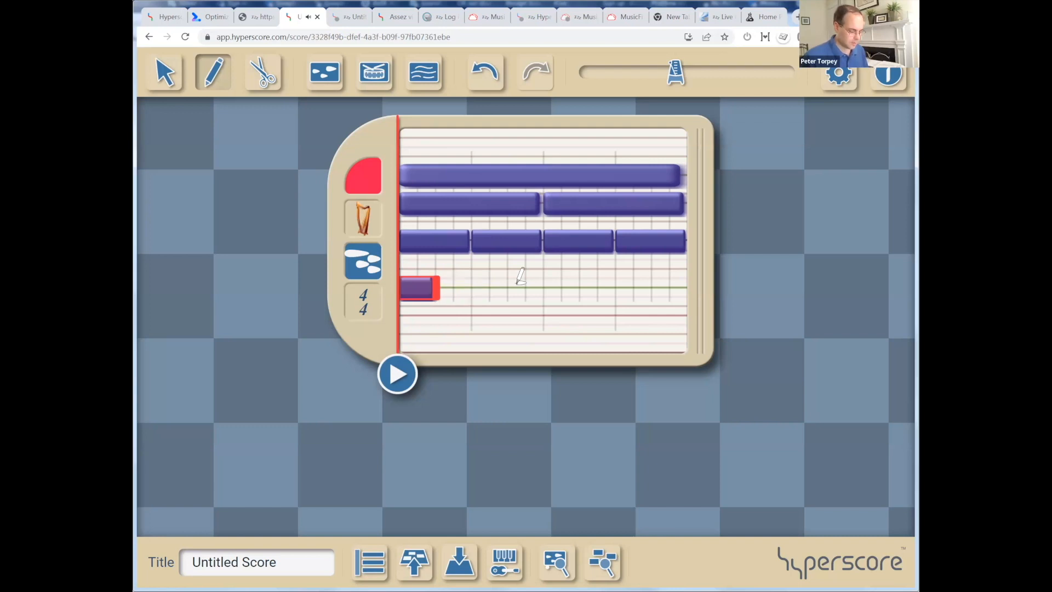
Duplicate the eighth note seven times along the lower green line to fill the measure, and play the melody.
key("ctrl+v")
key("ctrl+v")
key("ctrl+v")
key("ctrl+v")
key("ctrl+v")
key("ctrl+v")
key("ctrl+v")
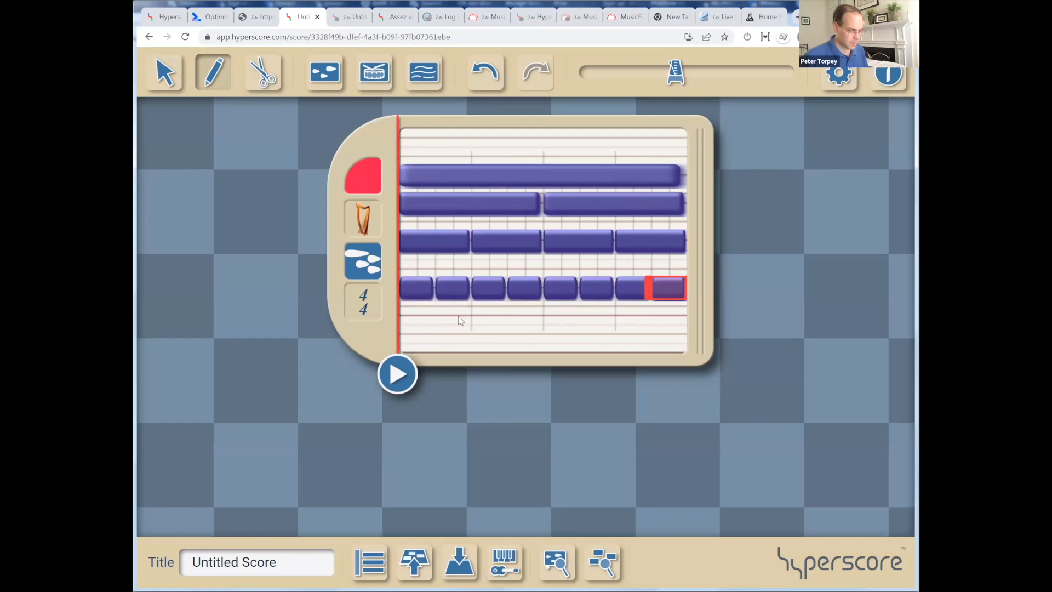
left_click(564, 412)
key("space")
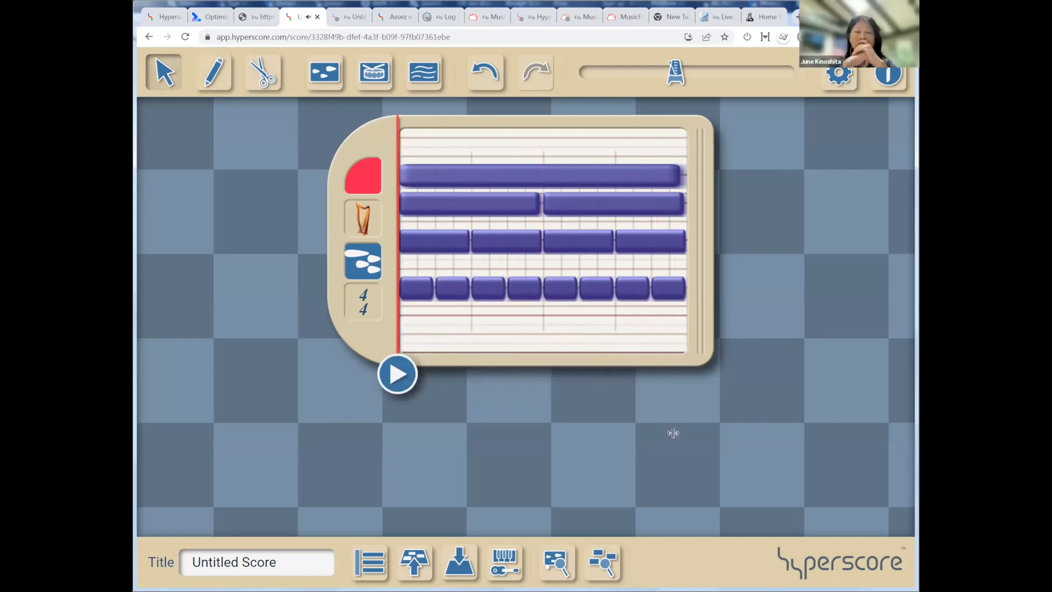
Create a second melody window beside the red one and draw a full-measure note on its middle line.
left_click_drag(690, 212, 467, 230)
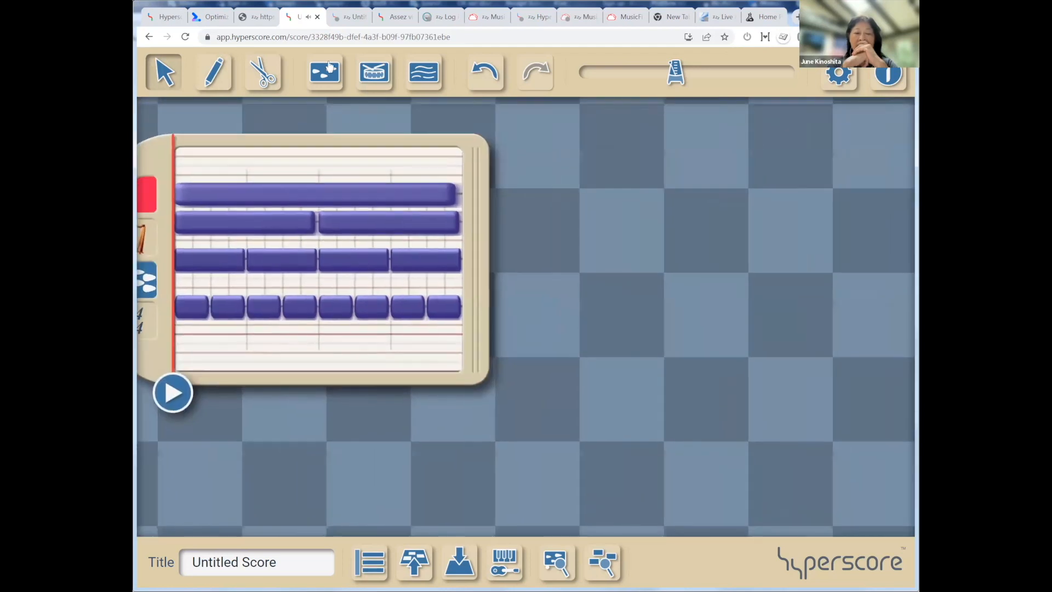
left_click(325, 72)
left_click(580, 170)
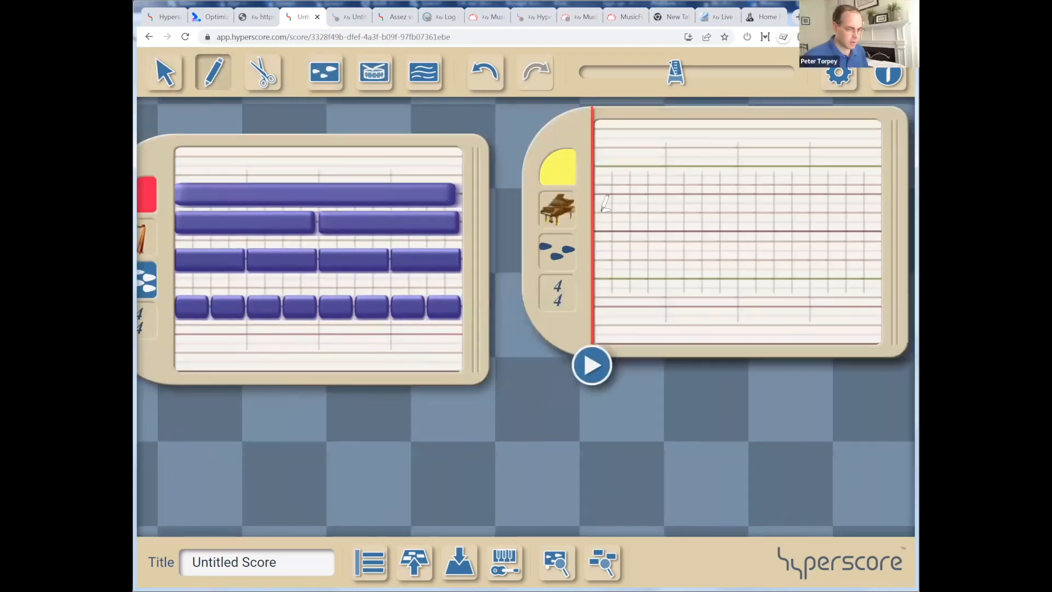
left_click_drag(598, 229, 903, 238)
left_click_drag(546, 436, 359, 366)
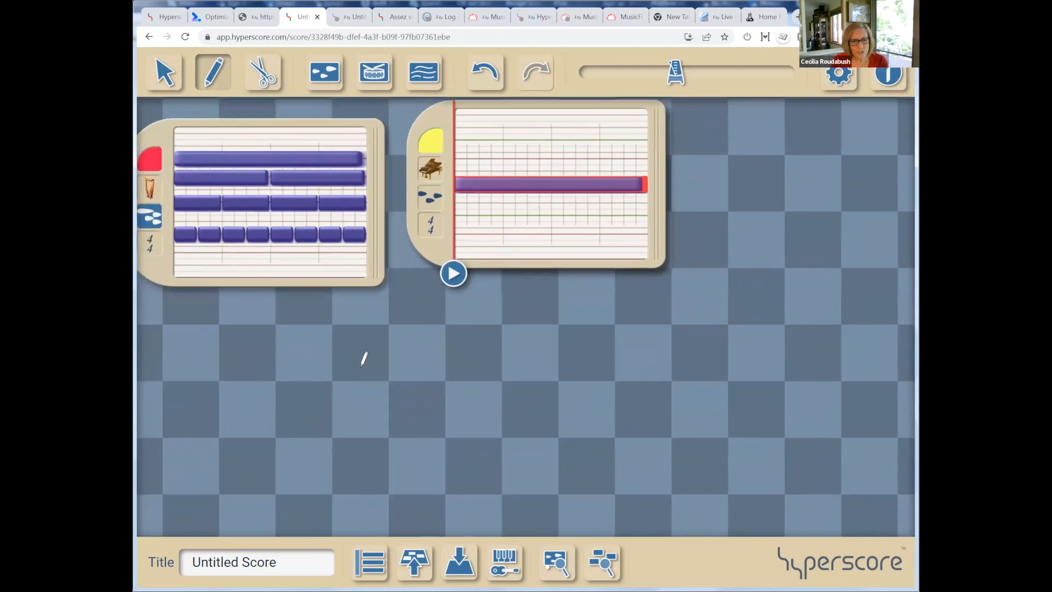
Add a melody window below the yellow one and fill its middle line with two half notes.
left_click(325, 72)
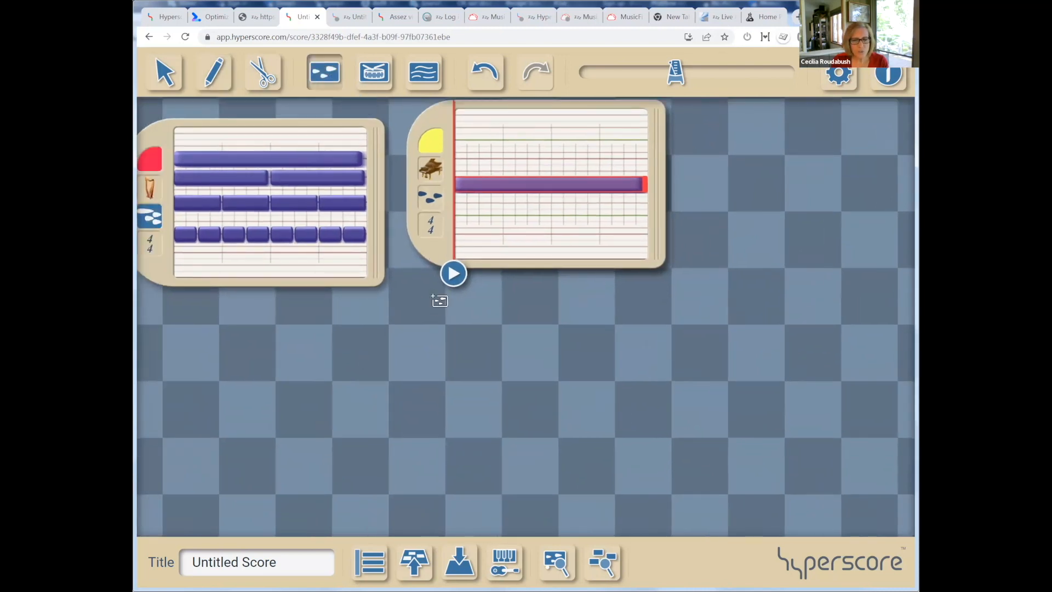
left_click(430, 323)
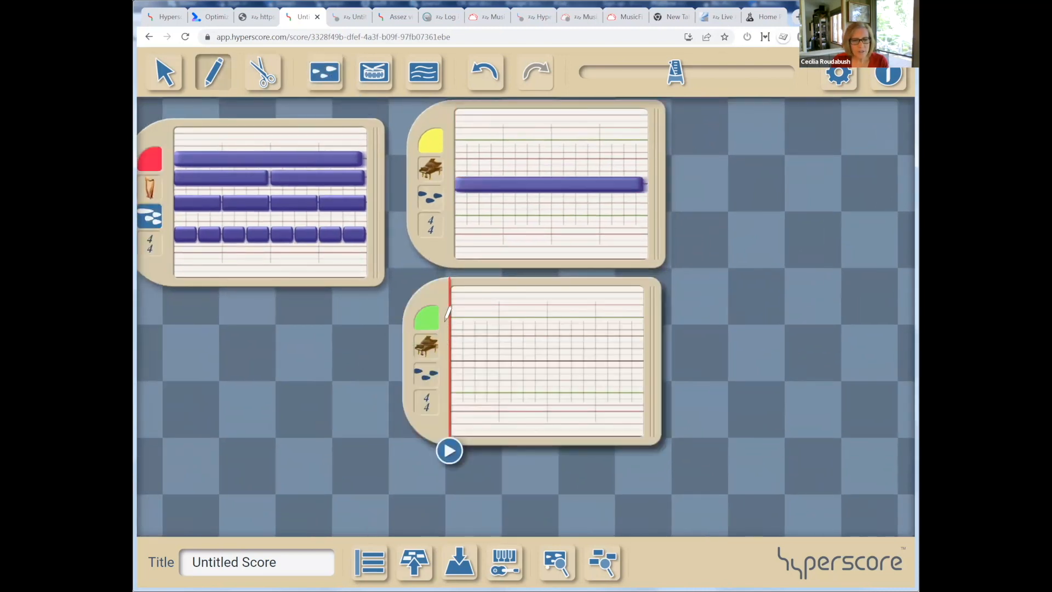
left_click(453, 359)
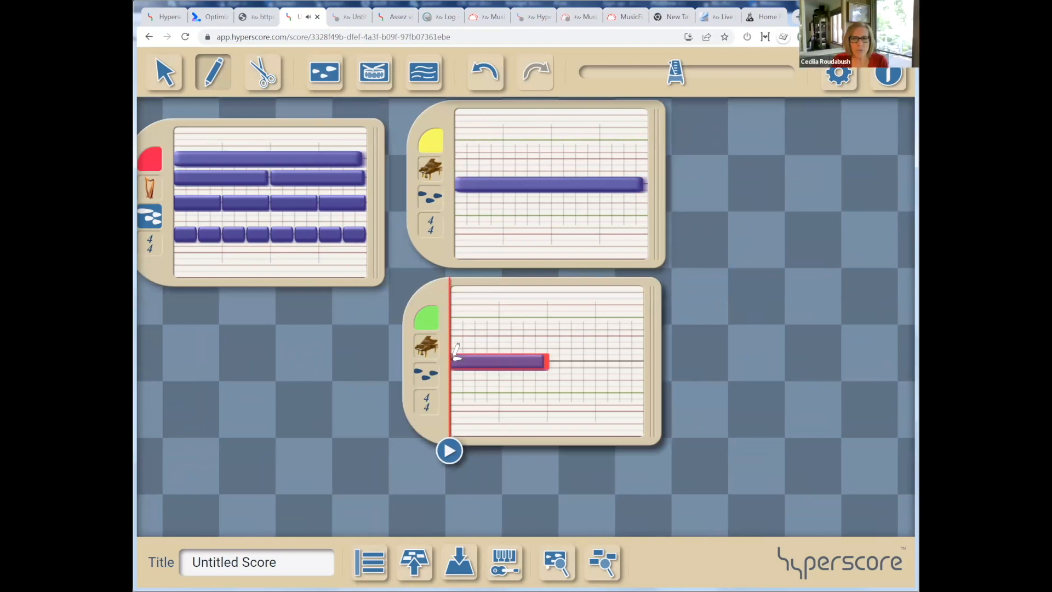
key("ctrl+d")
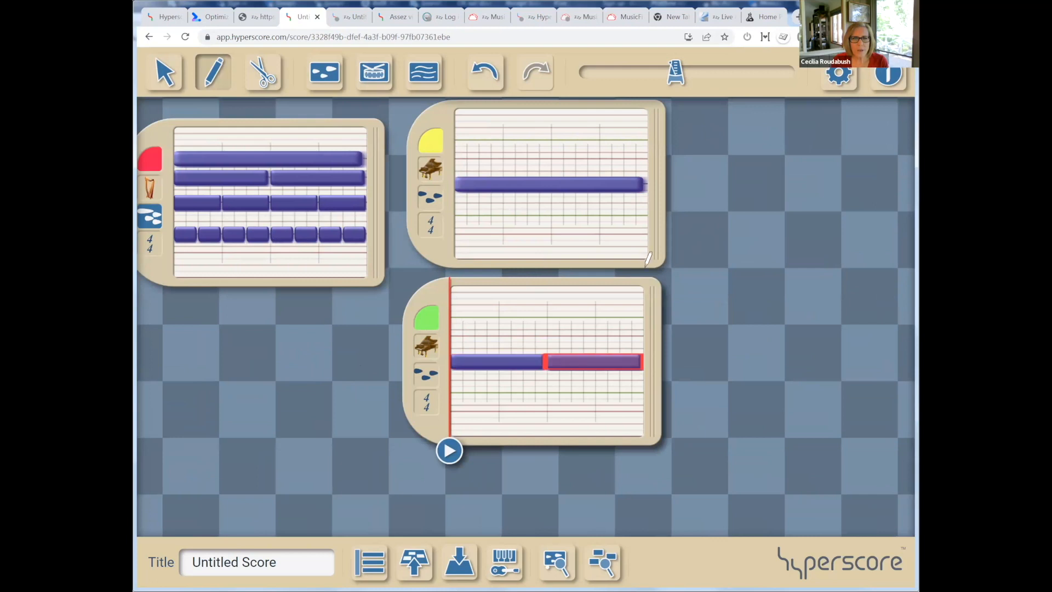
Add another melody window below the light green one and fill its middle line with four quarter notes.
left_click_drag(669, 311, 648, 296)
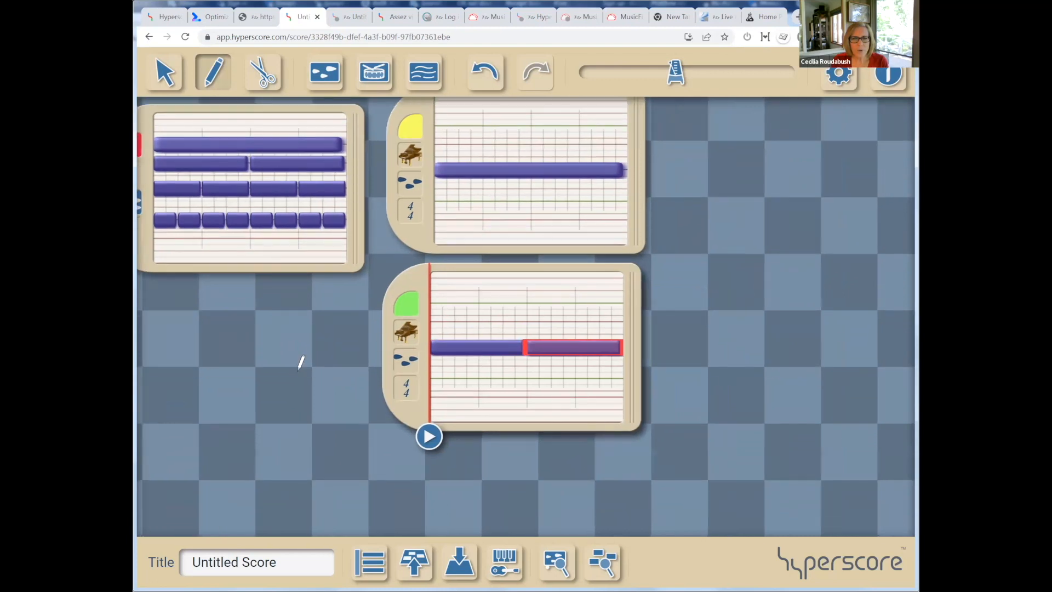
scroll(301, 297, "down", 3)
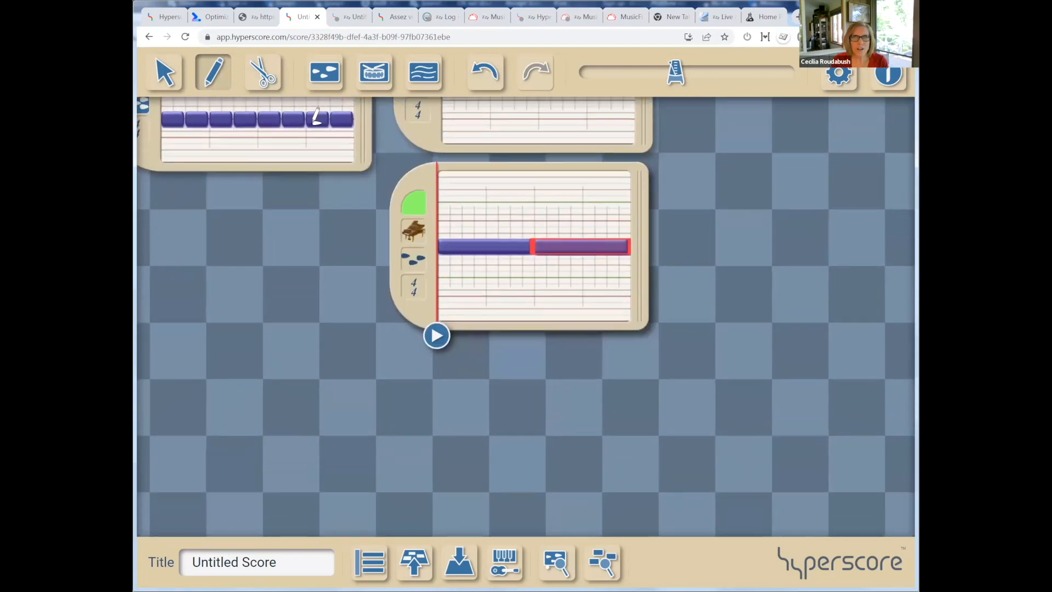
left_click(339, 98)
left_click(412, 355)
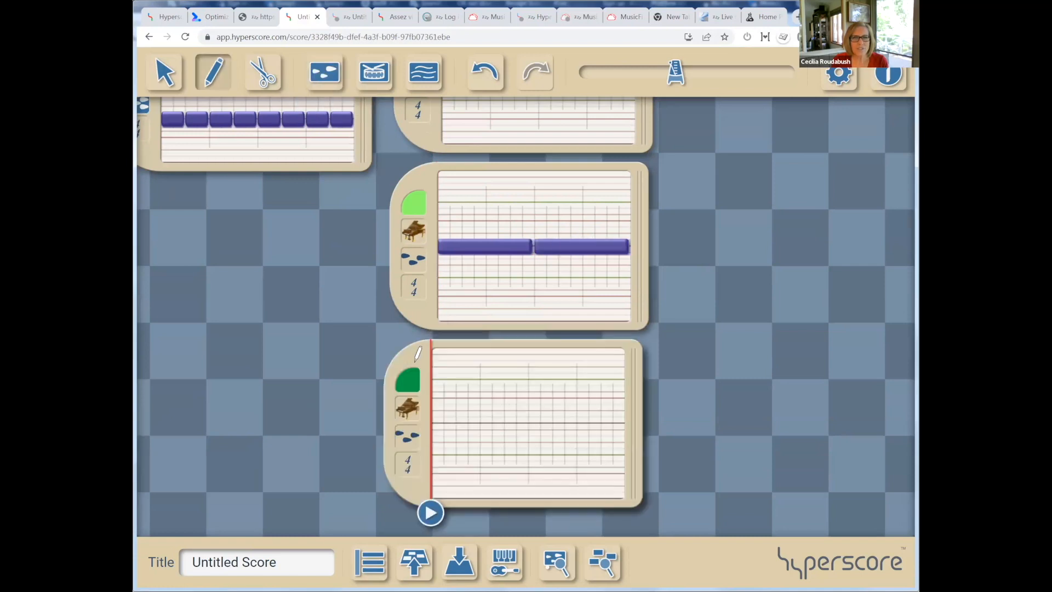
left_click(448, 417)
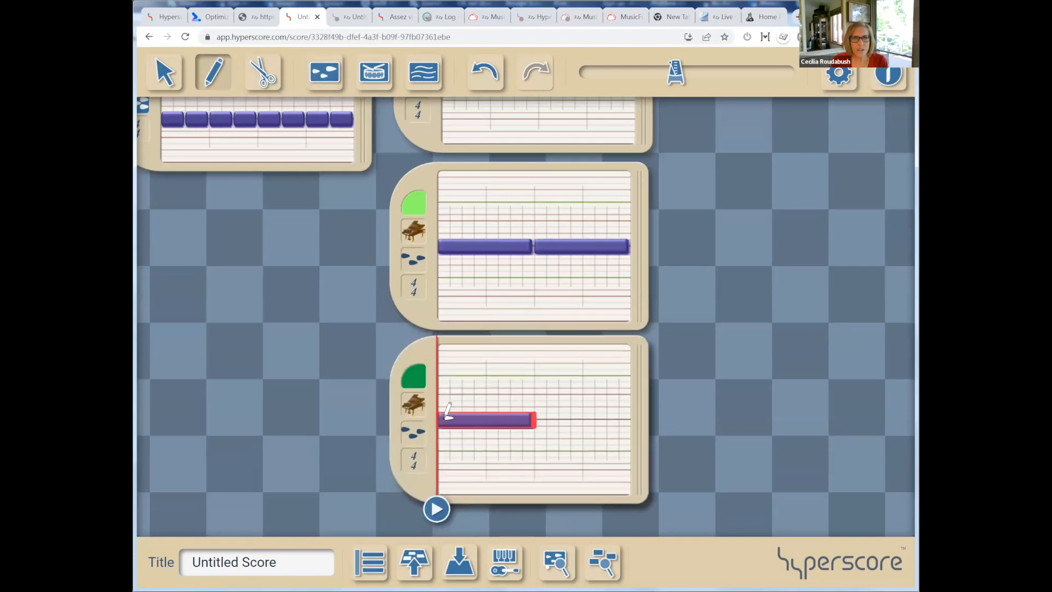
key("4")
key("ctrl+d")
key("ctrl+d")
key("ctrl+d")
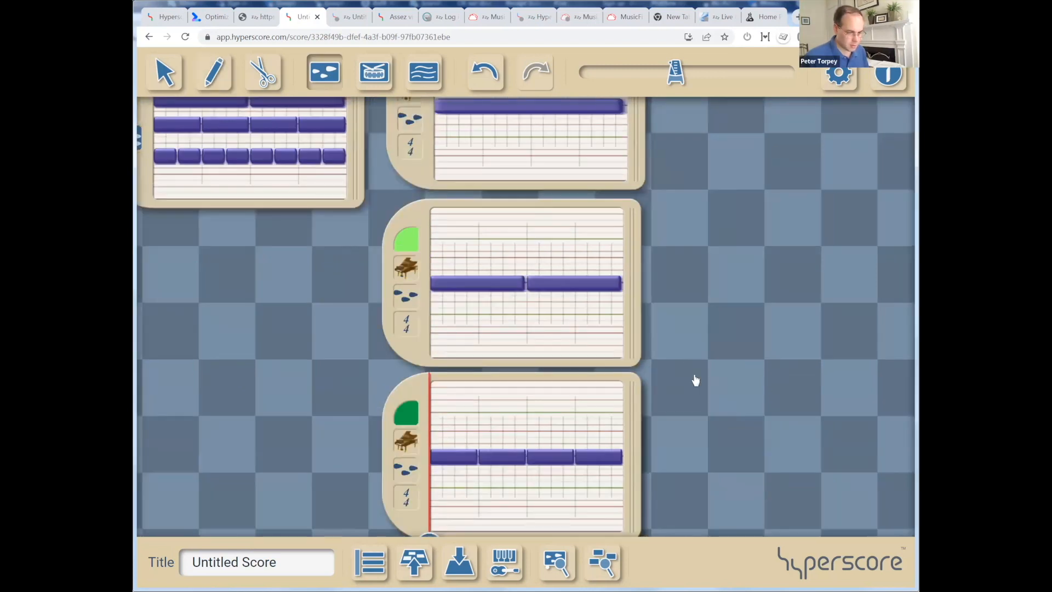
Add a melody window beside the dark green one and fill its middle line with eight eighth notes.
left_click(692, 356)
left_click(710, 452)
key("4")
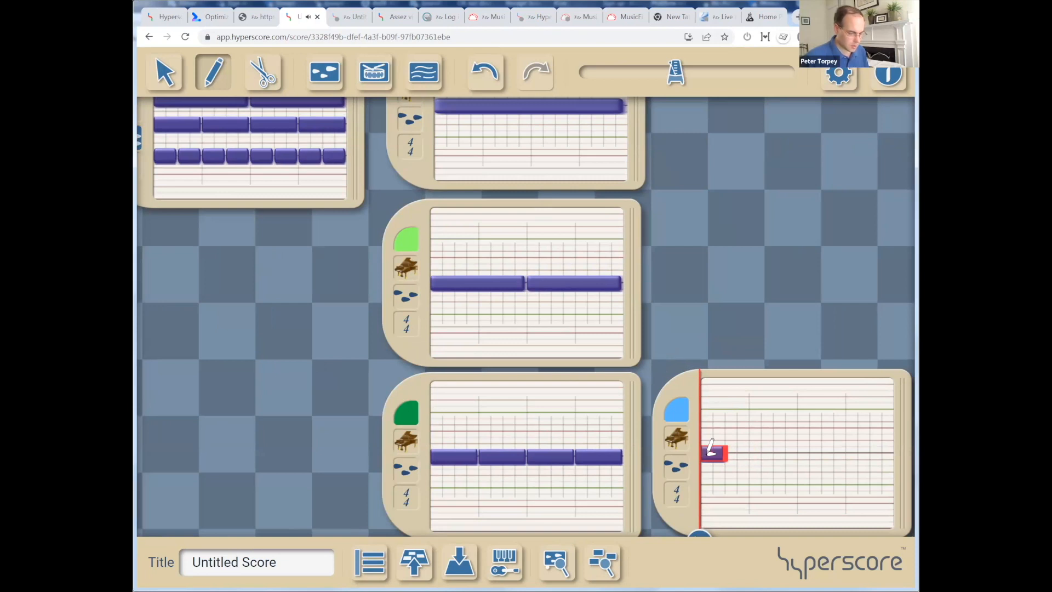
key("ctrl+d")
key("ctrl+d")
key("ctrl+d")
key("ctrl+d")
key("ctrl+d")
key("ctrl+d")
key("ctrl+d")
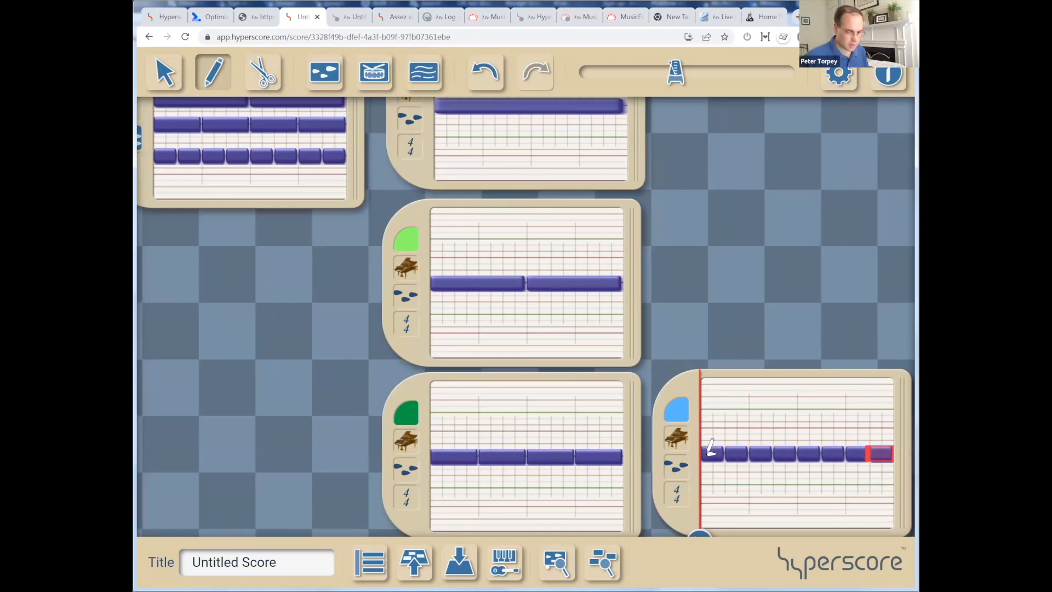
key("v")
left_click(734, 429)
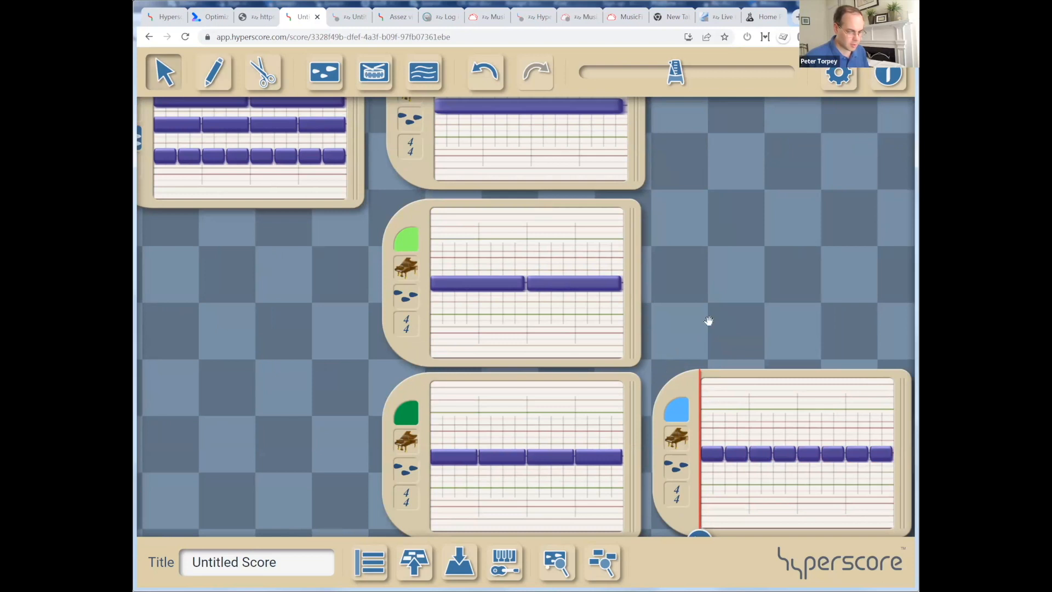
Place a sketch window below the dark green melody and draw a one-measure yellow stroke at the start of its upper green line.
left_click_drag(703, 335, 766, 114)
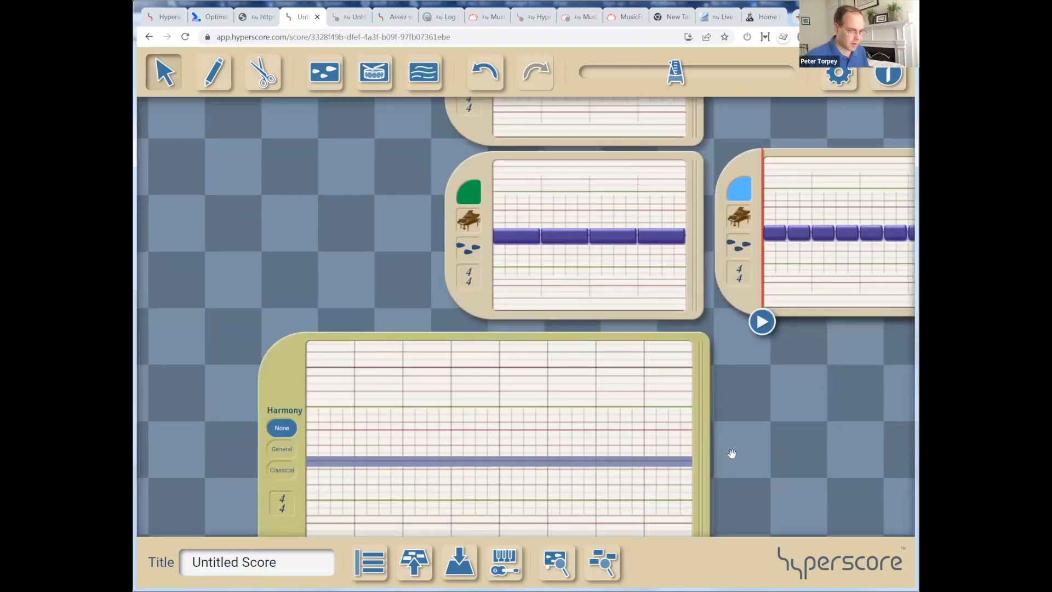
left_click_drag(438, 233, 445, 141)
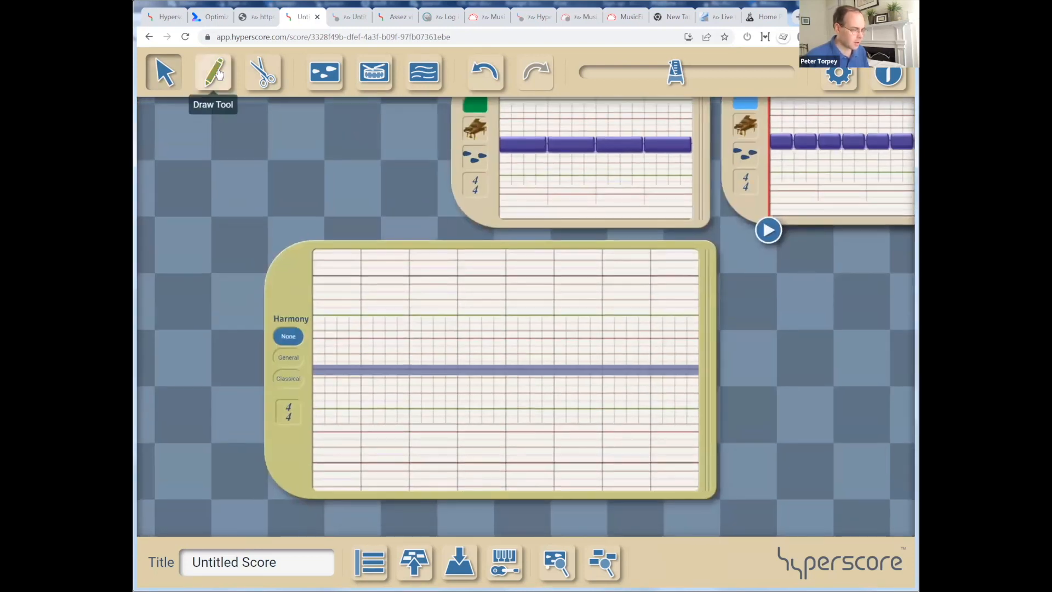
left_click(217, 74)
left_click_drag(327, 205, 372, 71)
left_click(474, 291)
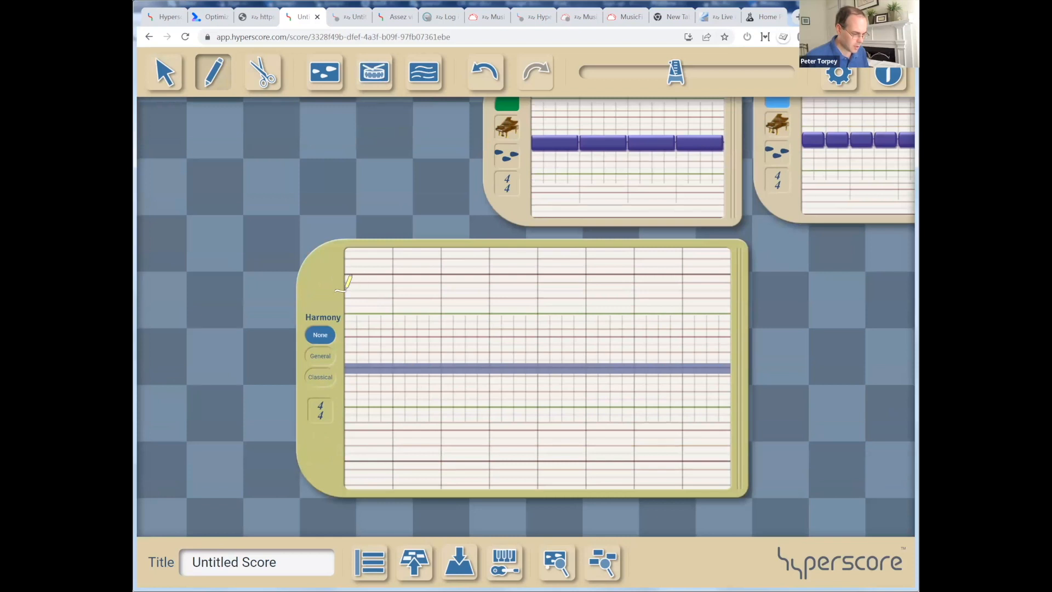
left_click_drag(345, 312, 391, 311)
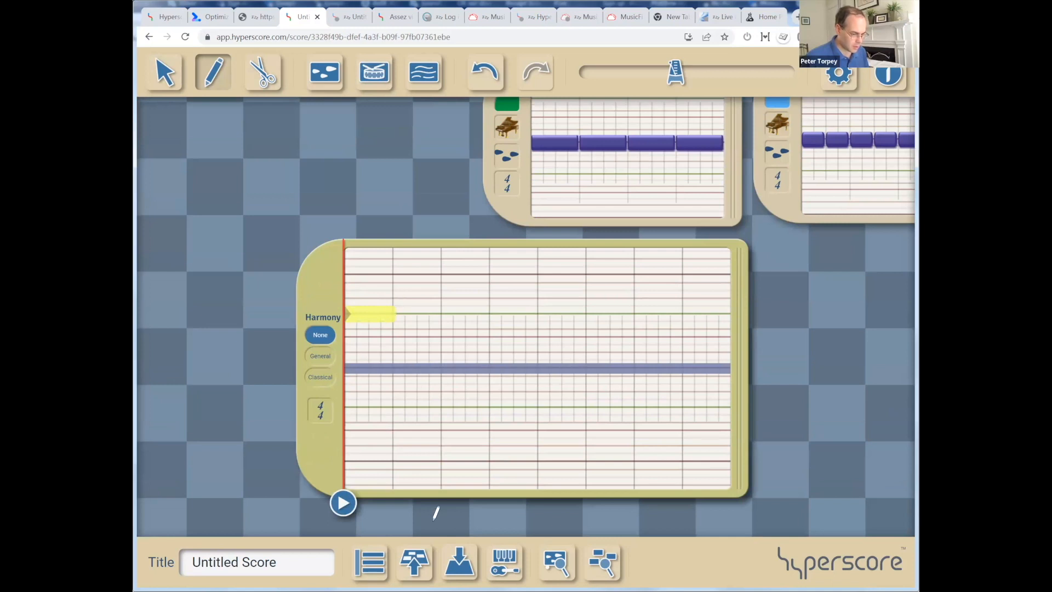
Play the sketch, add one-measure light green, dark green and light blue strokes after the yellow one, and play it again.
key("space")
left_click_drag(403, 313, 540, 314)
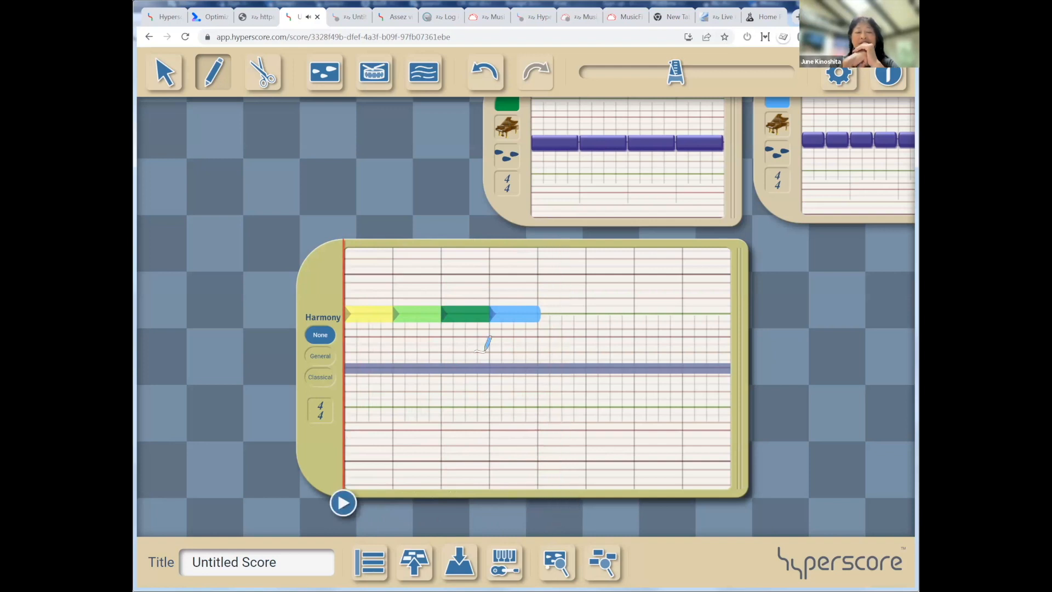
key("space")
Place another yellow stroke in the sketch's sixth measure, on the thick line above the existing row.
left_click(362, 314)
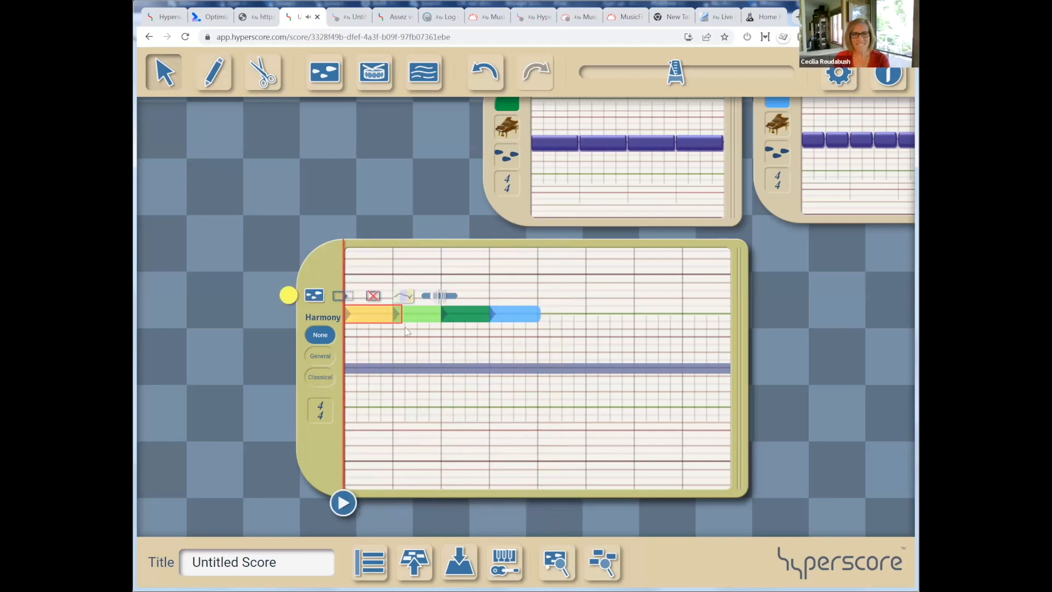
left_click_drag(347, 314, 396, 314)
mouse_move(603, 281)
left_mouse_down()
mouse_move(569, 272)
mouse_move(601, 277)
left_mouse_up()
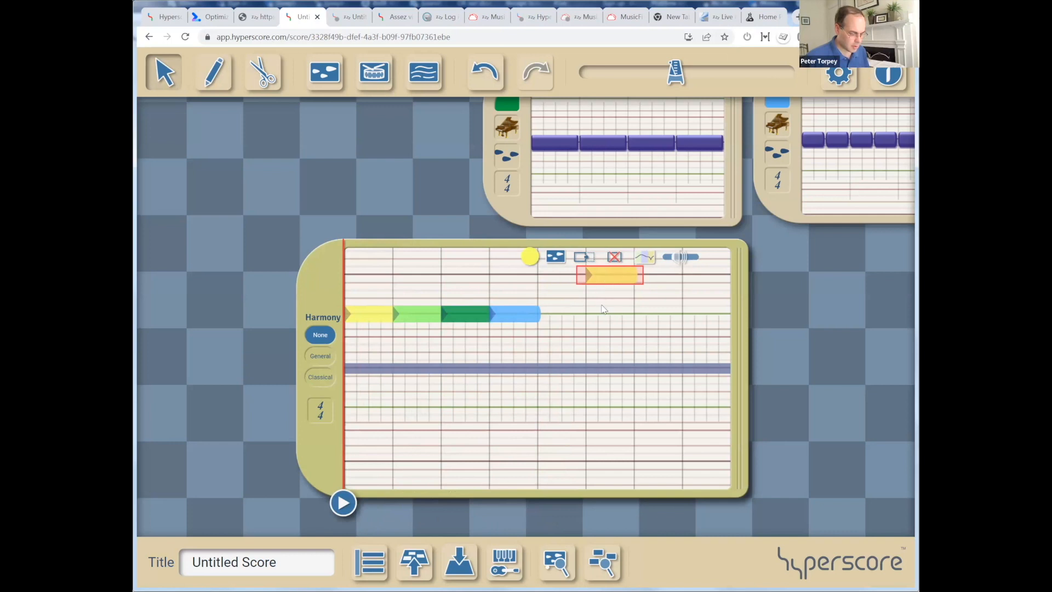
Stack light green, dark green and light blue strokes beneath the yellow one in the sketch's sixth measure.
key("p")
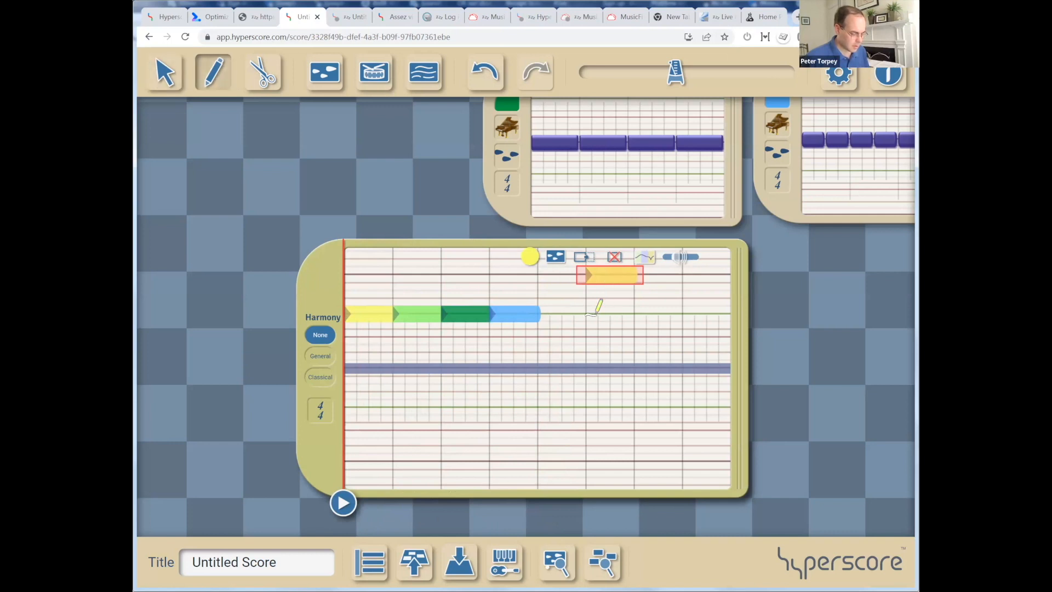
left_click_drag(598, 313, 636, 311)
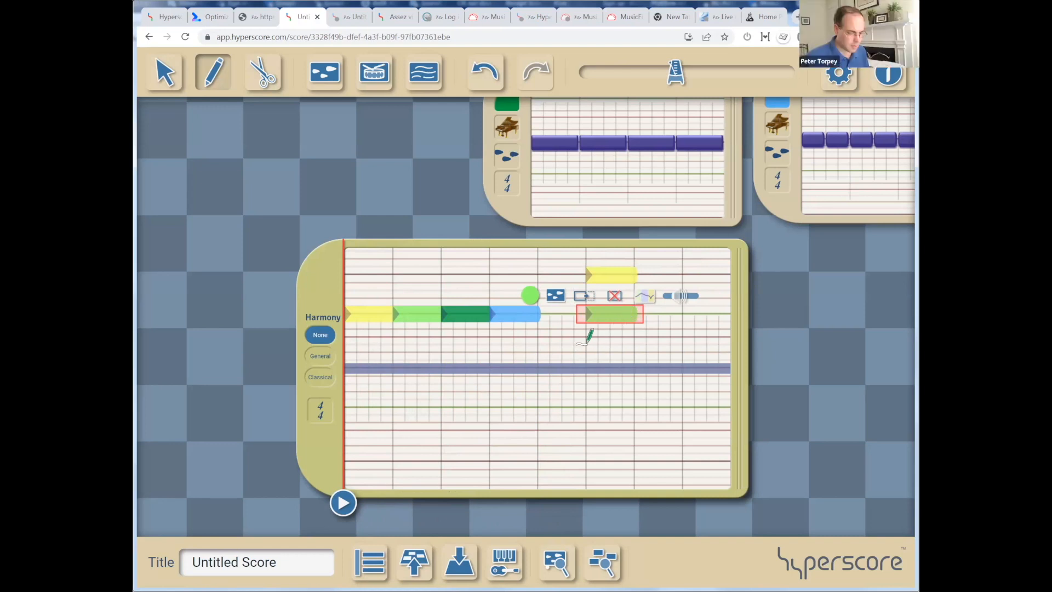
left_click_drag(585, 336, 630, 340)
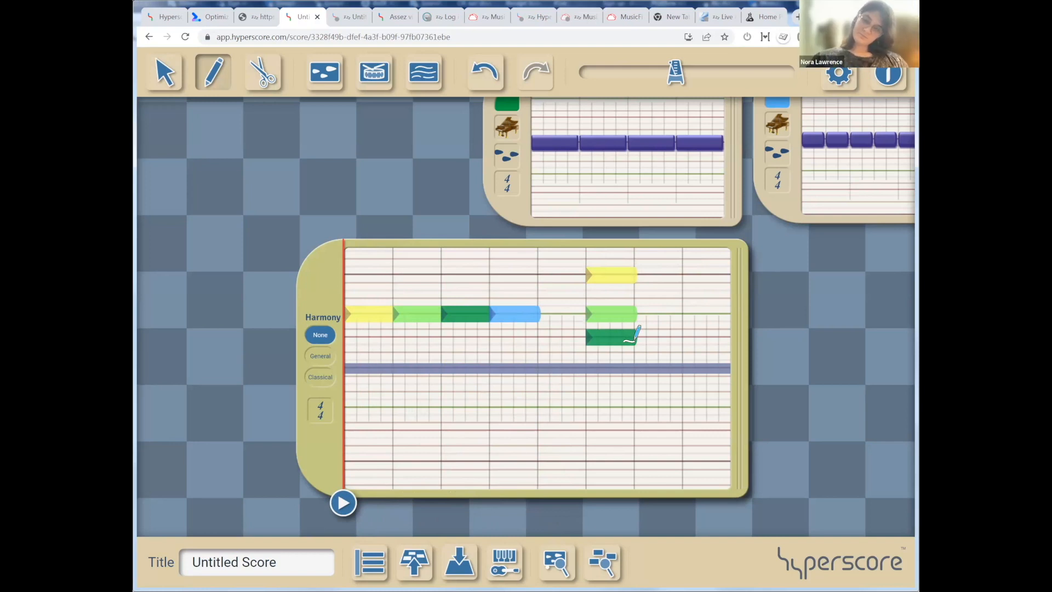
left_click_drag(585, 366, 640, 366)
Shorten the stacked light blue stroke to one measure so its end lines up with the strokes above.
right_click(638, 367)
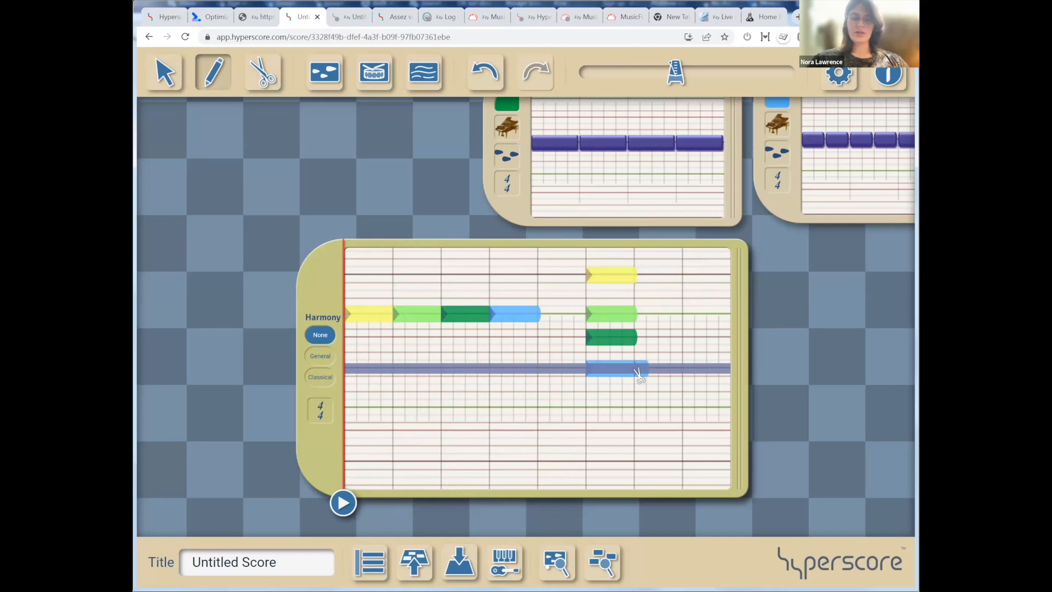
right_click(642, 368)
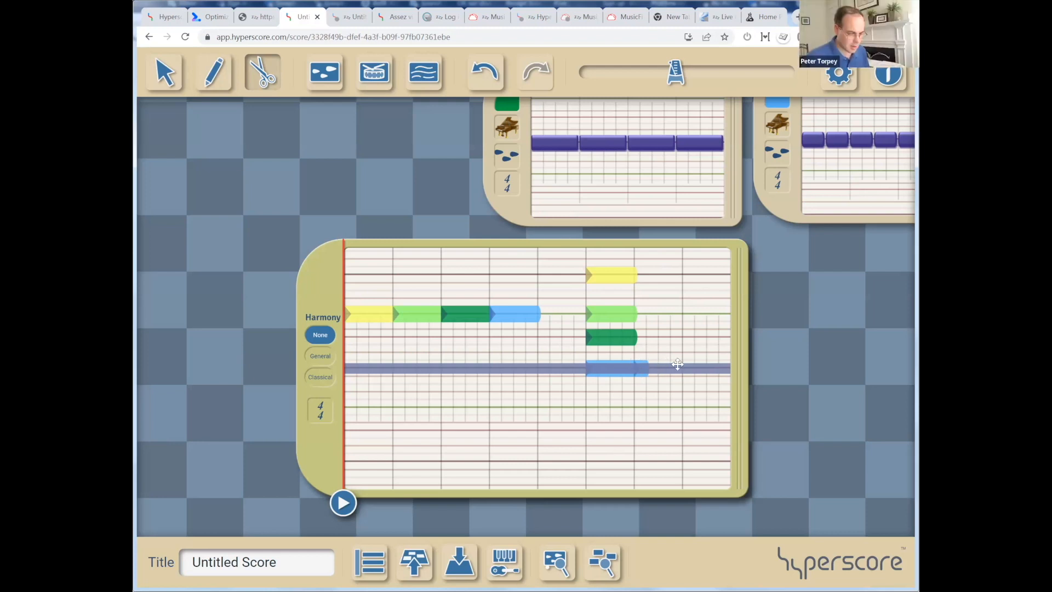
key("Escape")
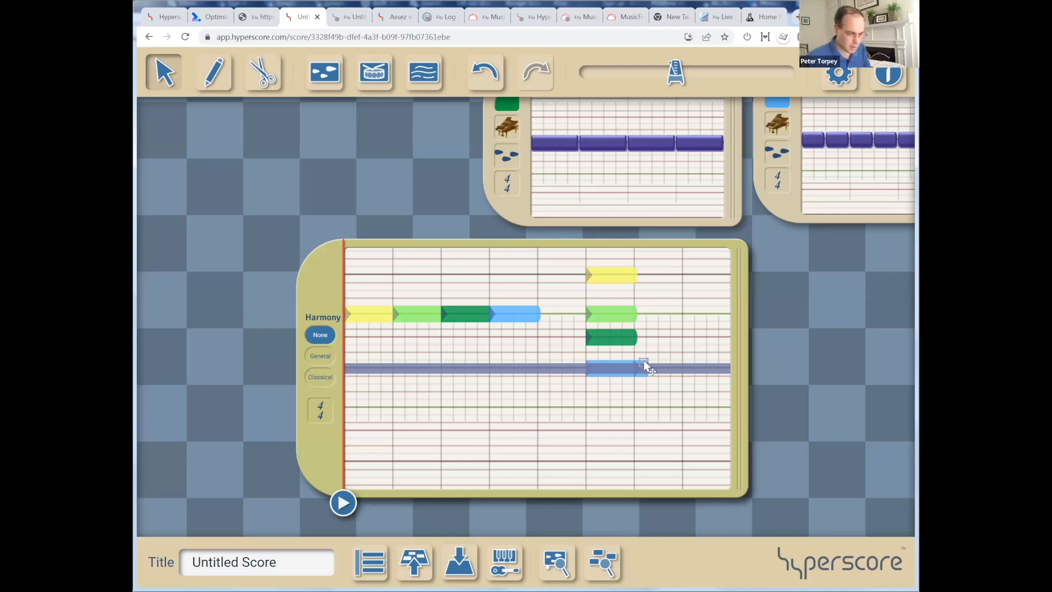
left_click(606, 274)
left_click(600, 314)
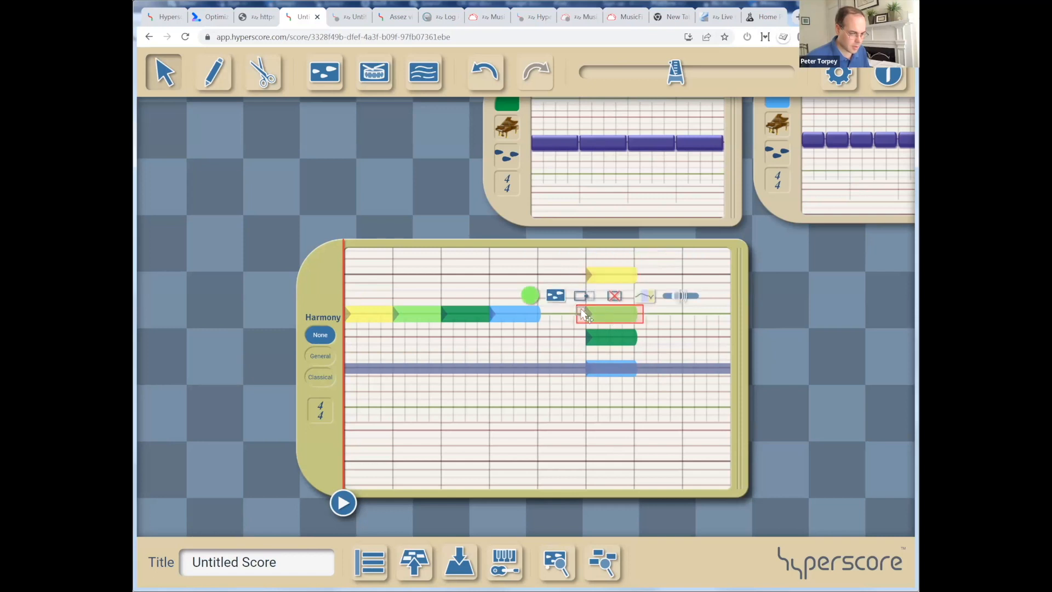
Set the stacked yellow stroke's instrument to piano and the light green stroke's to a woodwind.
left_click(592, 272)
left_click(555, 256)
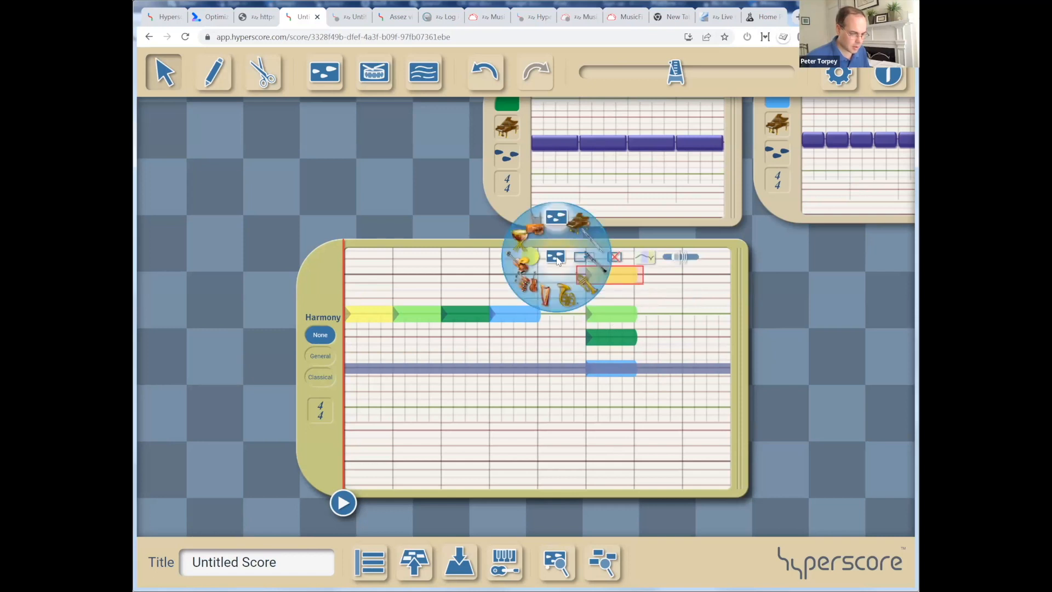
left_click(583, 224)
left_click(603, 315)
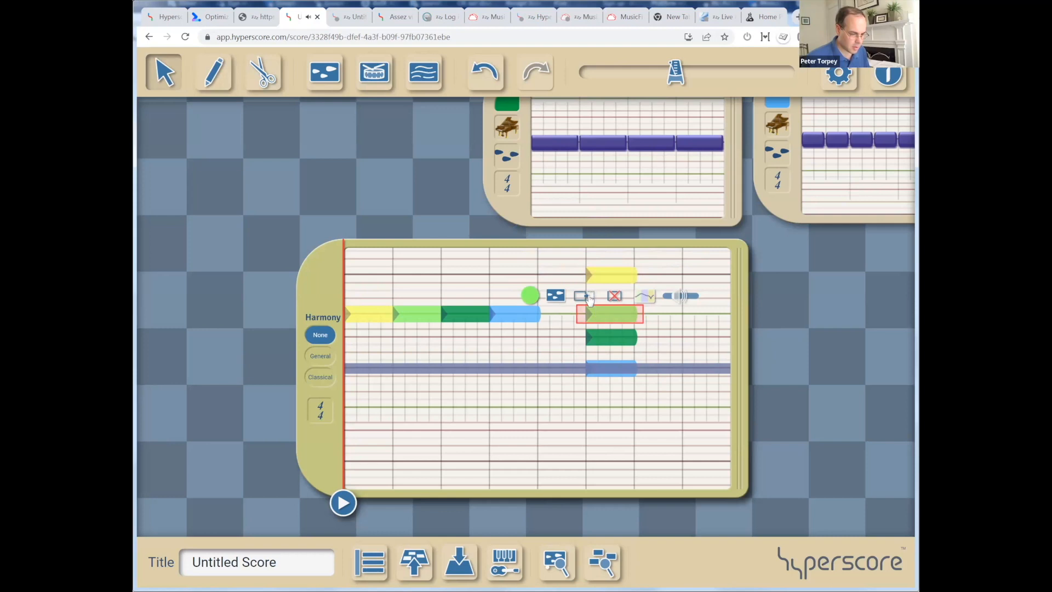
left_click(556, 296)
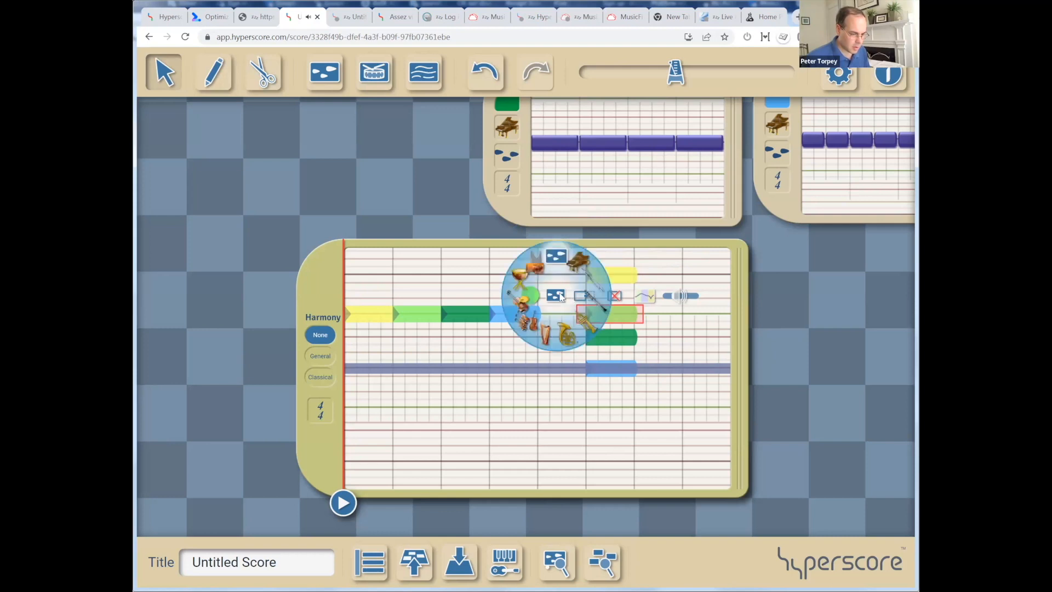
left_click(594, 301)
Set the stacked dark green stroke's instrument to strings and give the light blue stroke its own instrument.
left_click(602, 338)
left_click(555, 320)
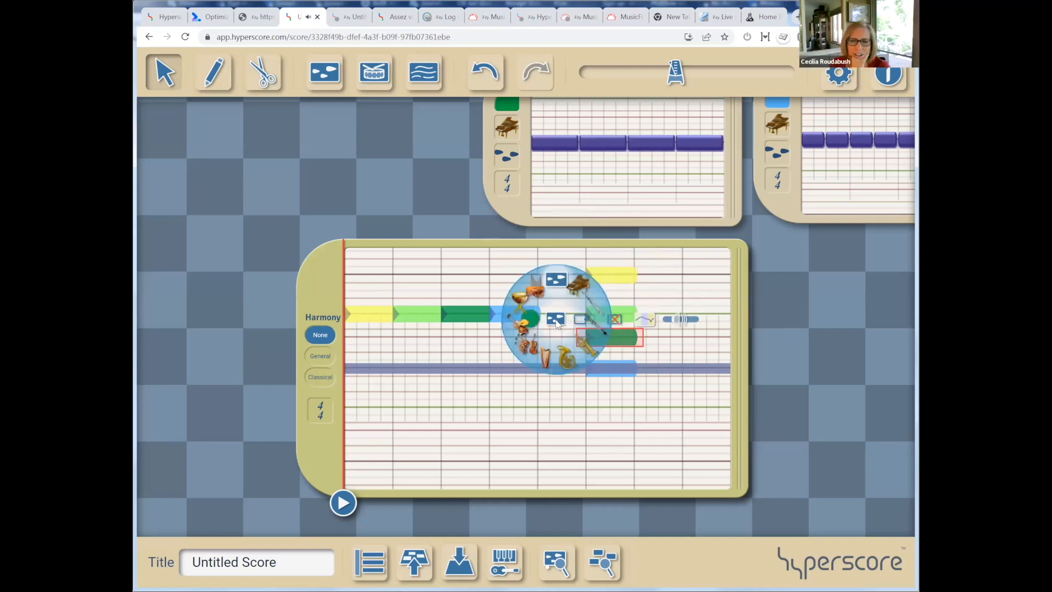
left_click(532, 355)
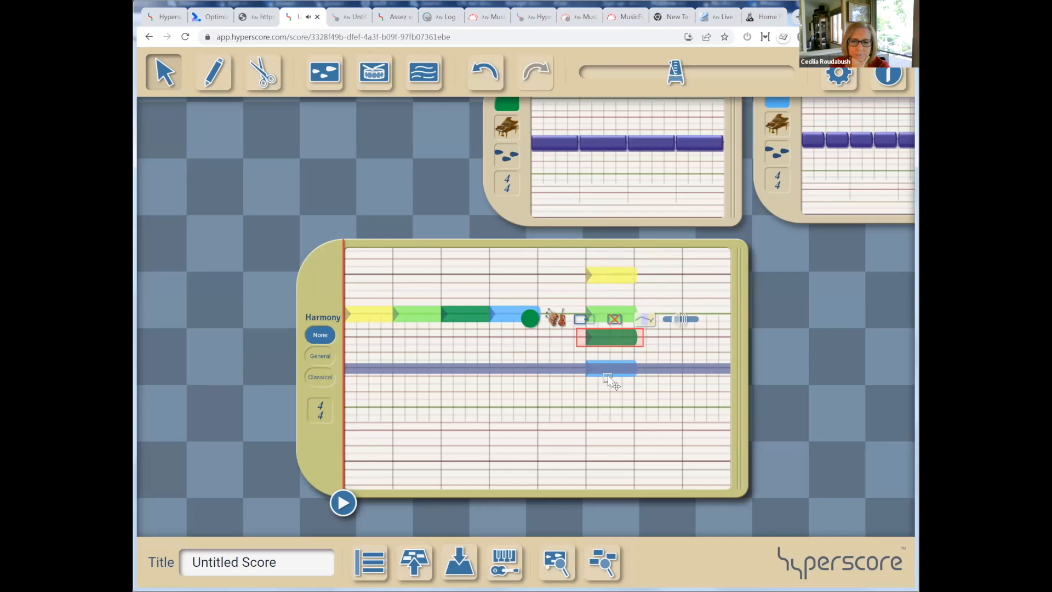
left_click(608, 373)
left_click(549, 352)
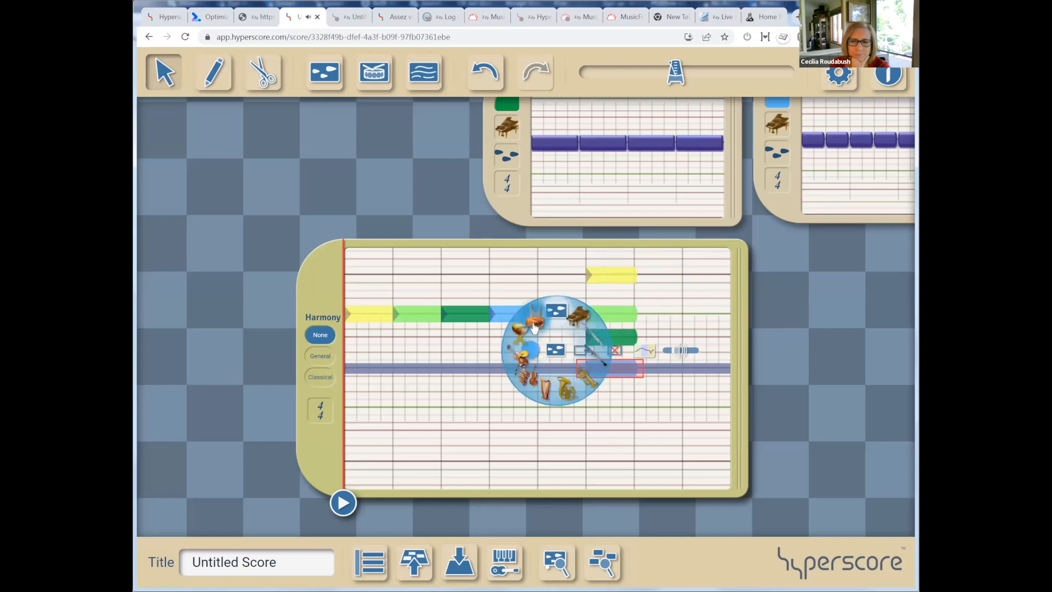
left_click(523, 358)
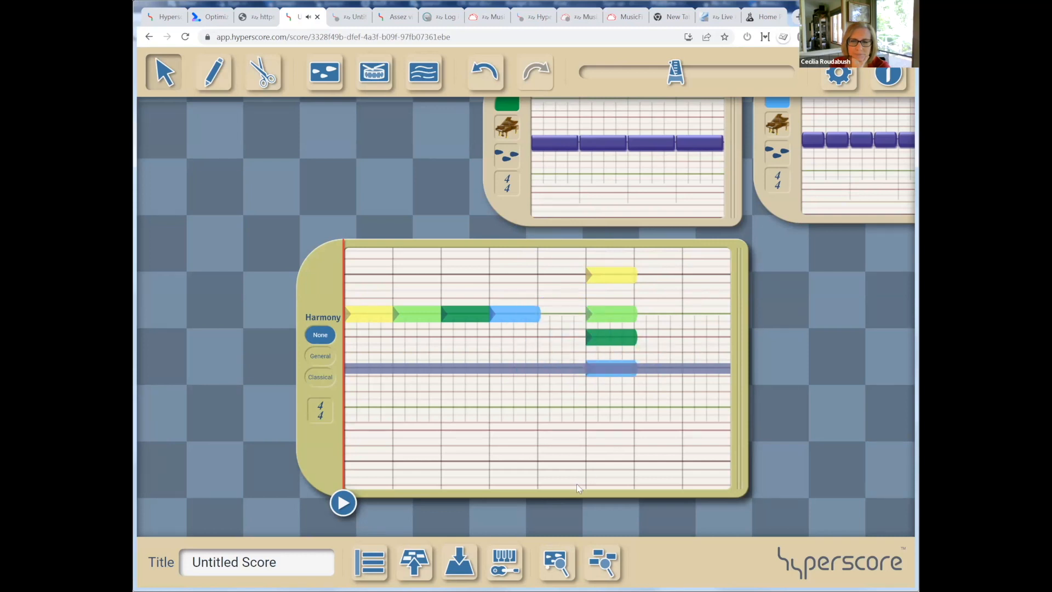
Play the sketch from just before the stacked strokes and stop playback once they have sounded.
left_click(581, 502)
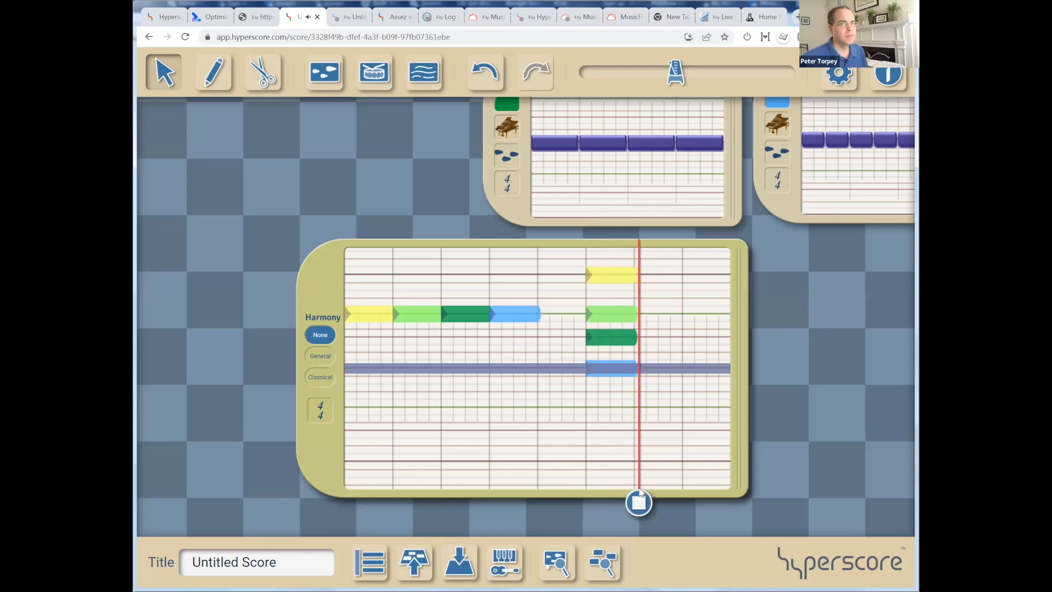
left_click(639, 495)
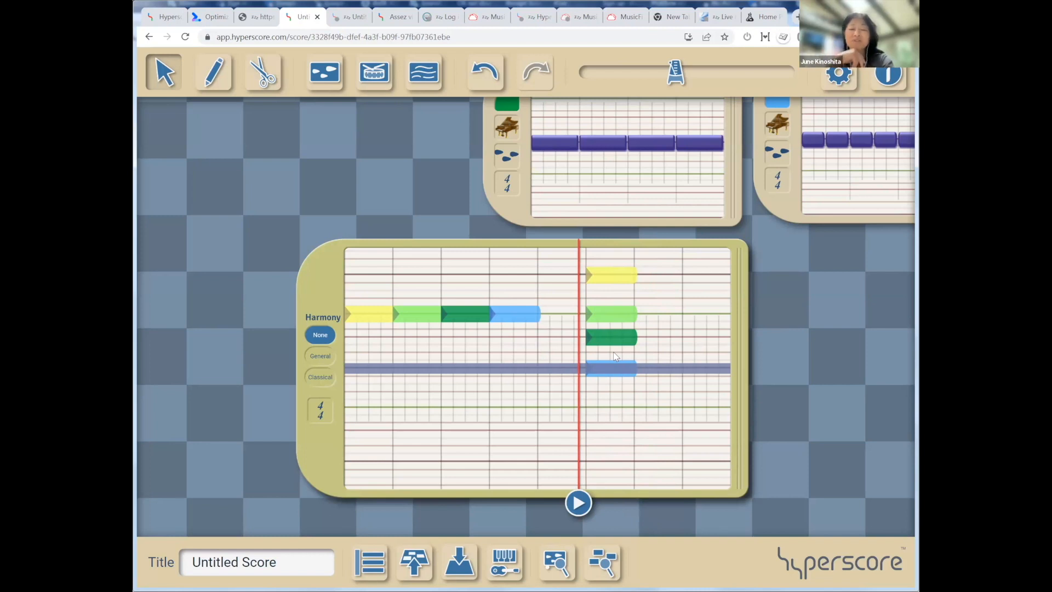
Select each of the four stacked strokes in turn and play the sketch while pointing each one out.
left_click(611, 275)
key("space")
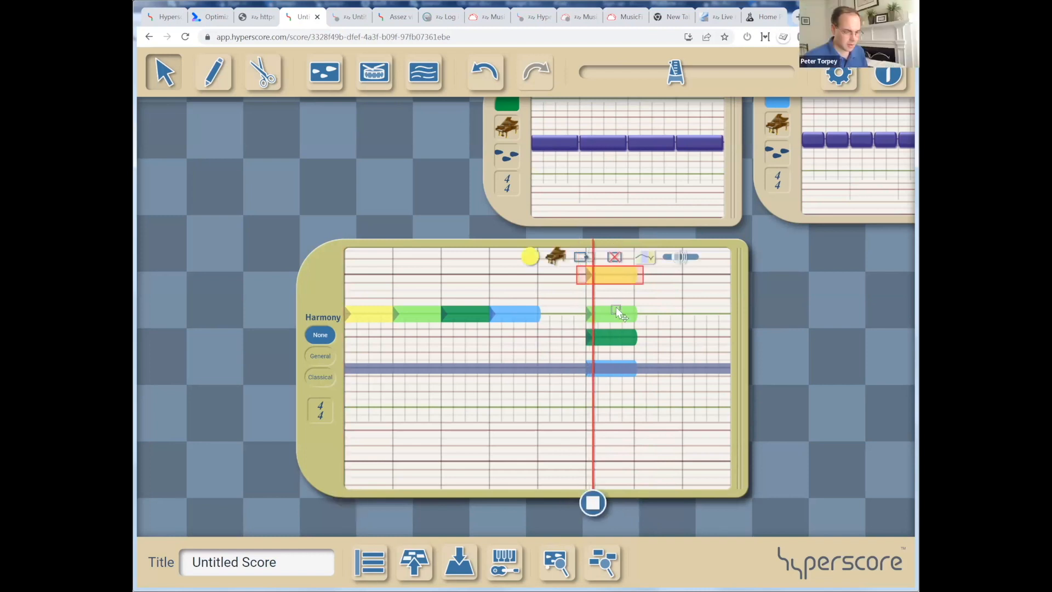
left_click(613, 312)
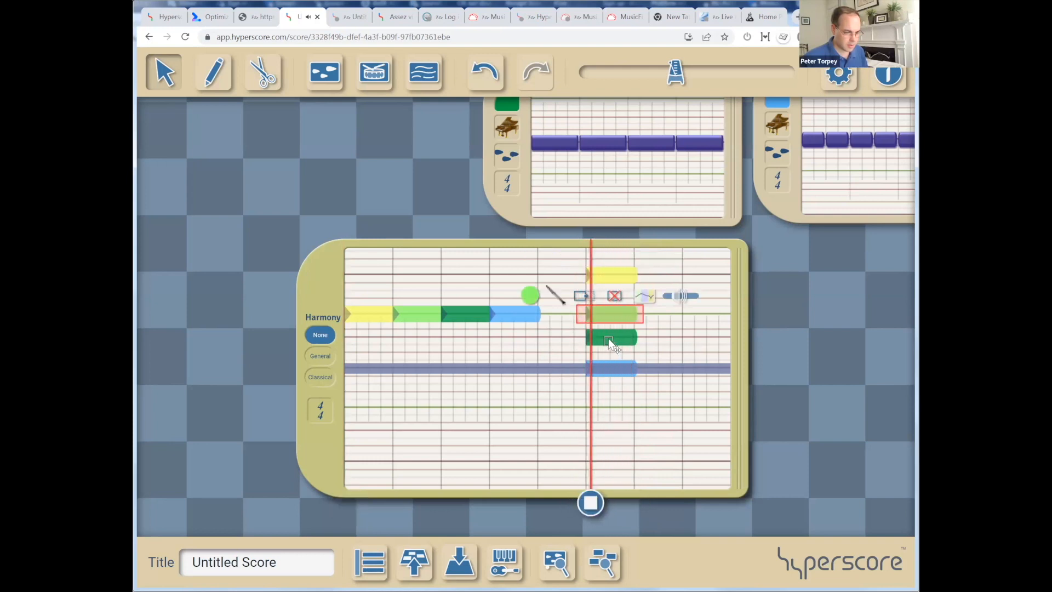
left_click(608, 337)
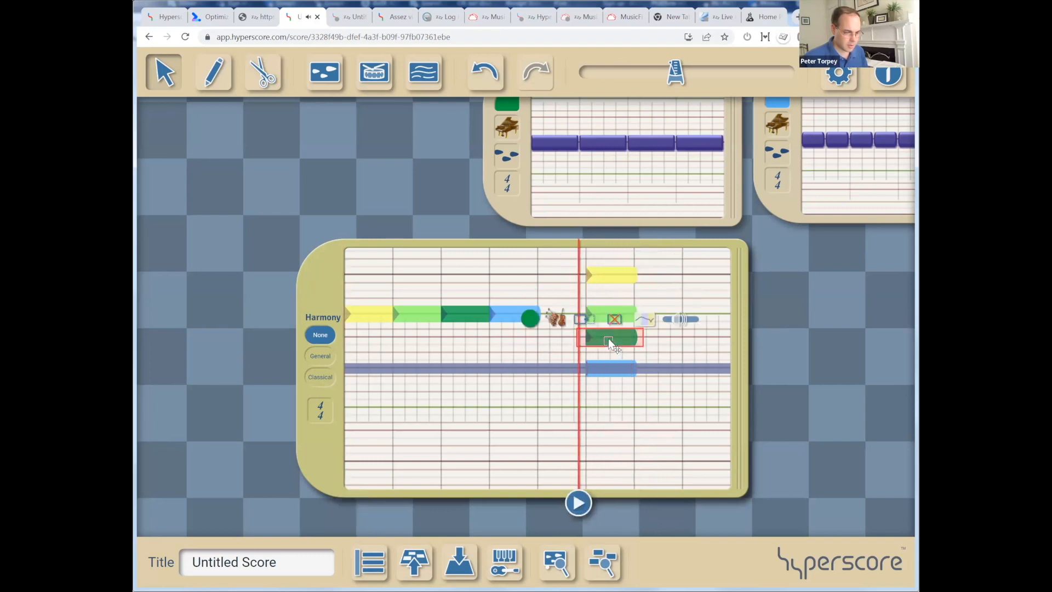
key("space")
left_click(609, 371)
key("space")
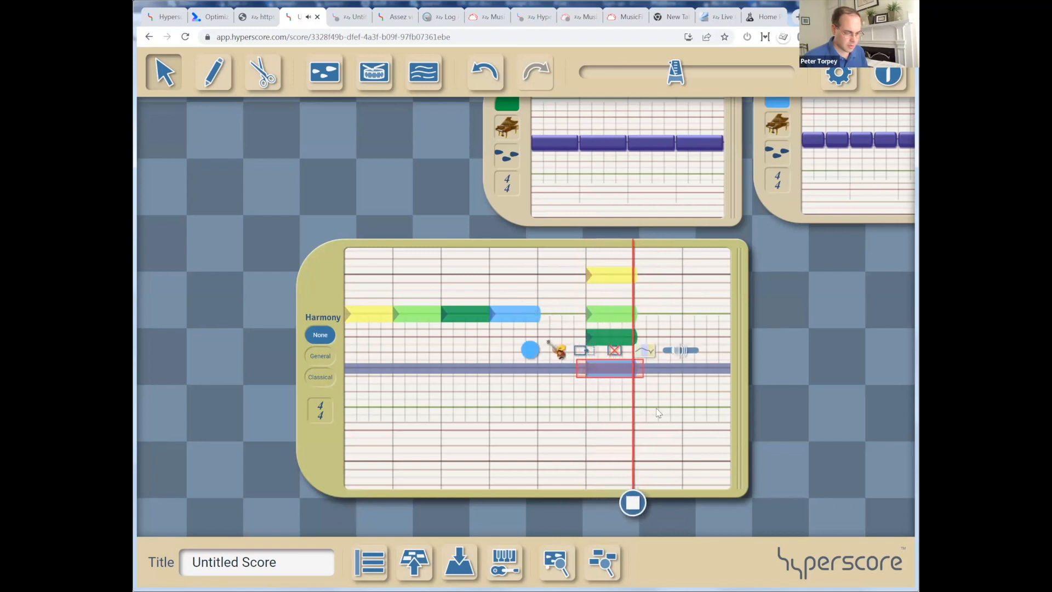
key("space")
left_click(663, 411)
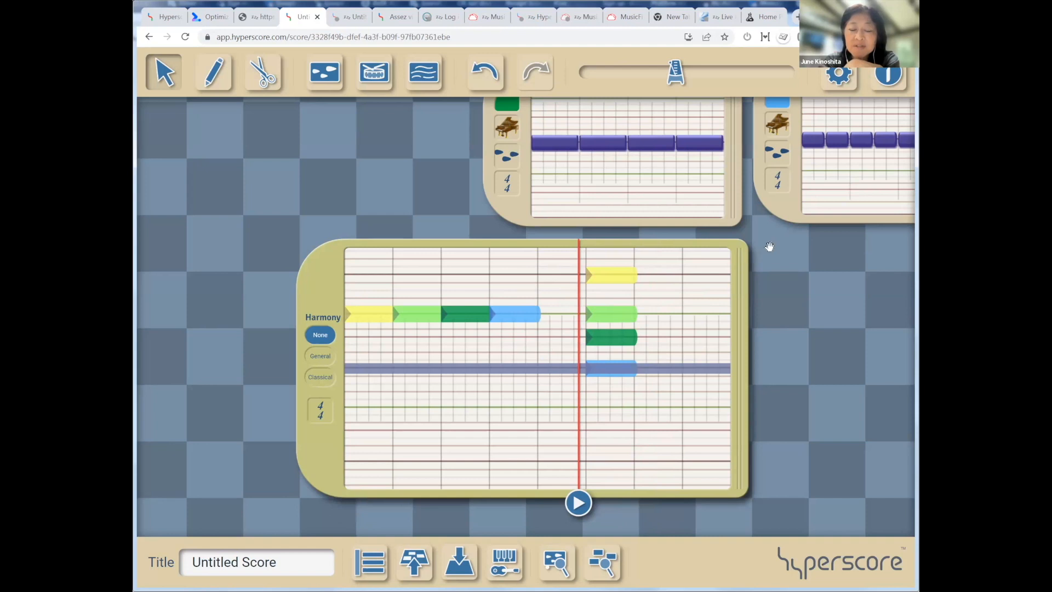
Change the stacked dark green stroke's instrument to the trumpet after trying the horn, and play the stacked strokes.
left_click(624, 340)
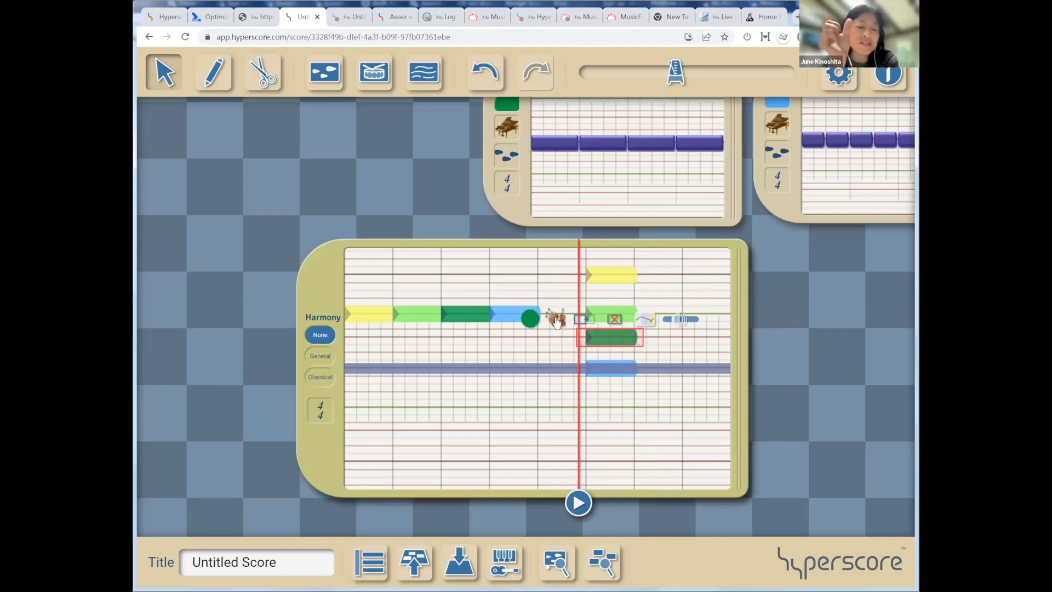
left_click(556, 322)
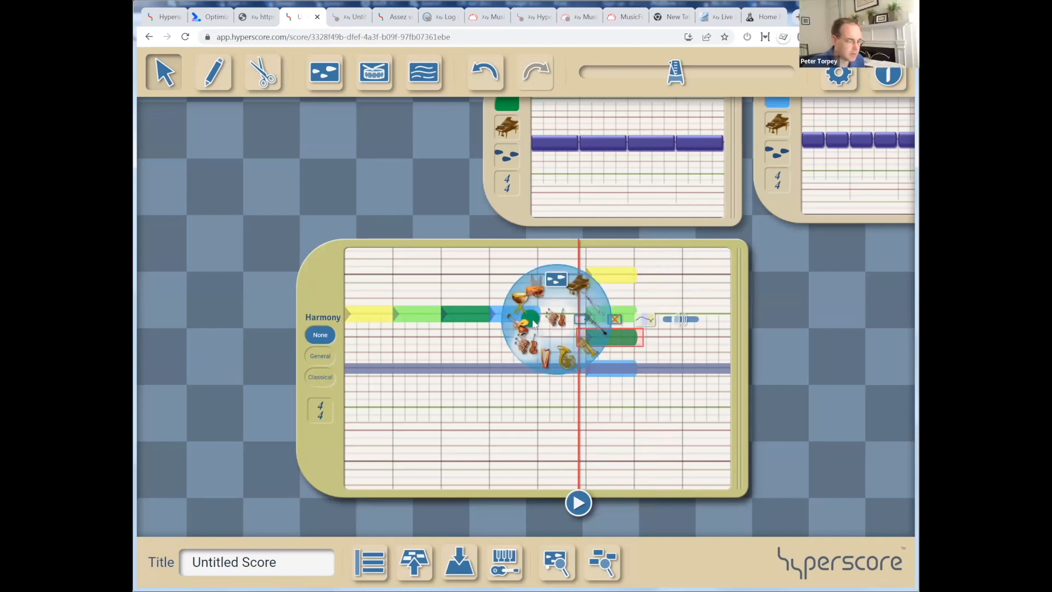
left_click(567, 362)
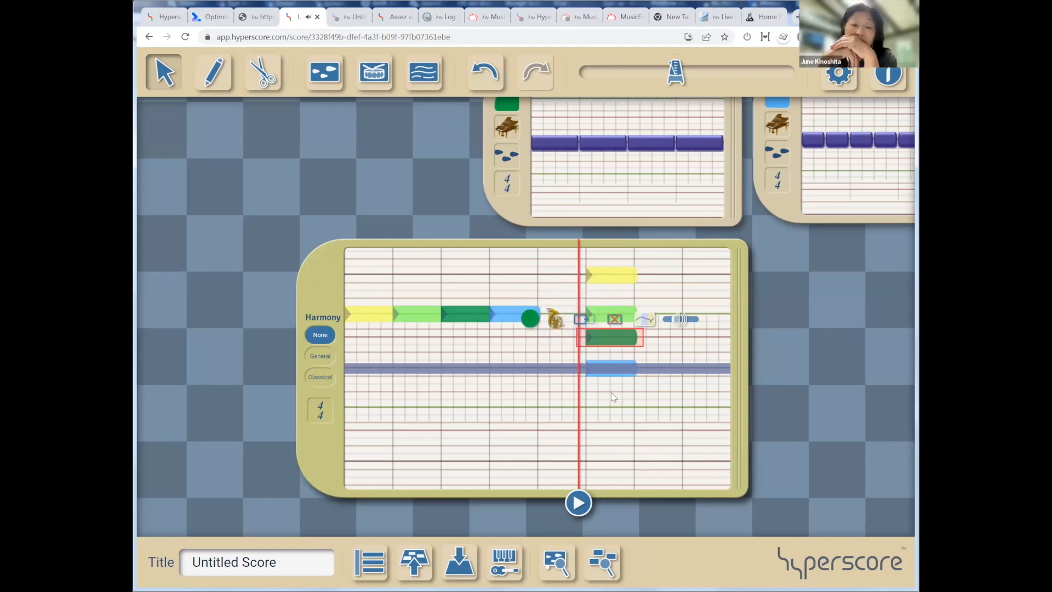
left_click(552, 322)
left_click(583, 345)
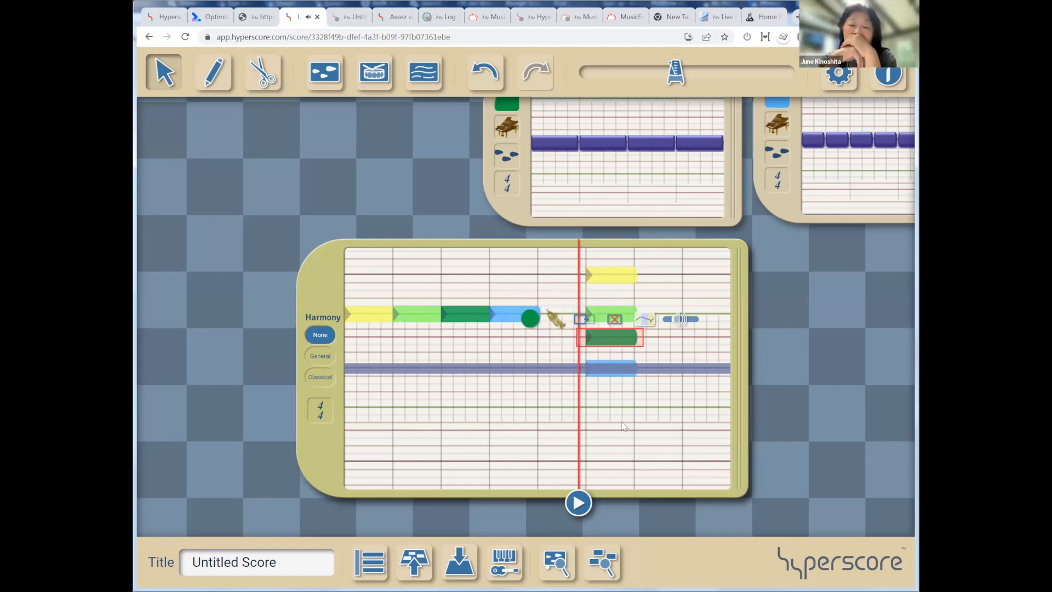
key("space")
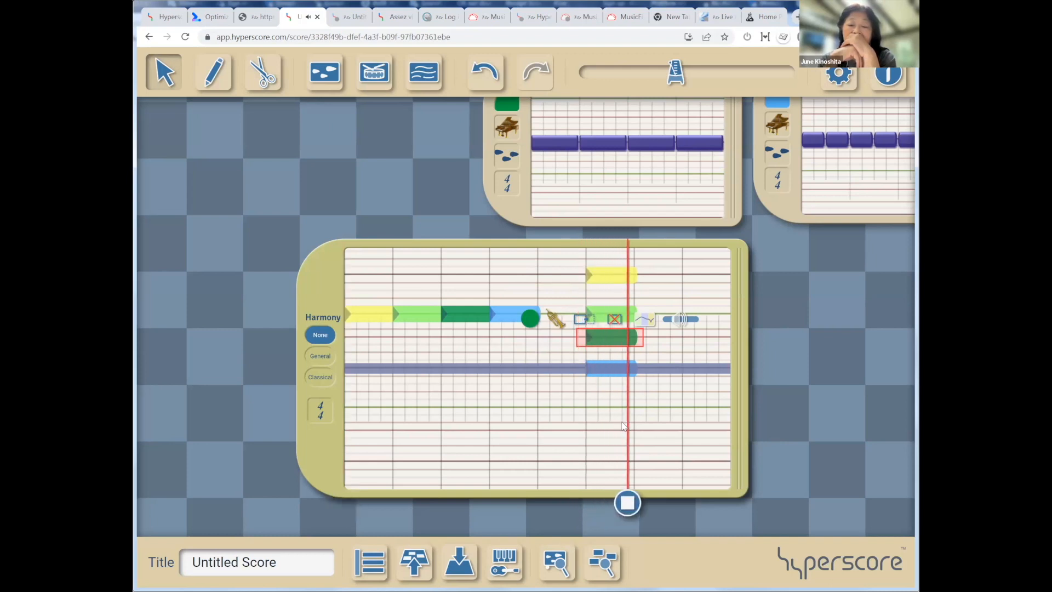
left_click(623, 426)
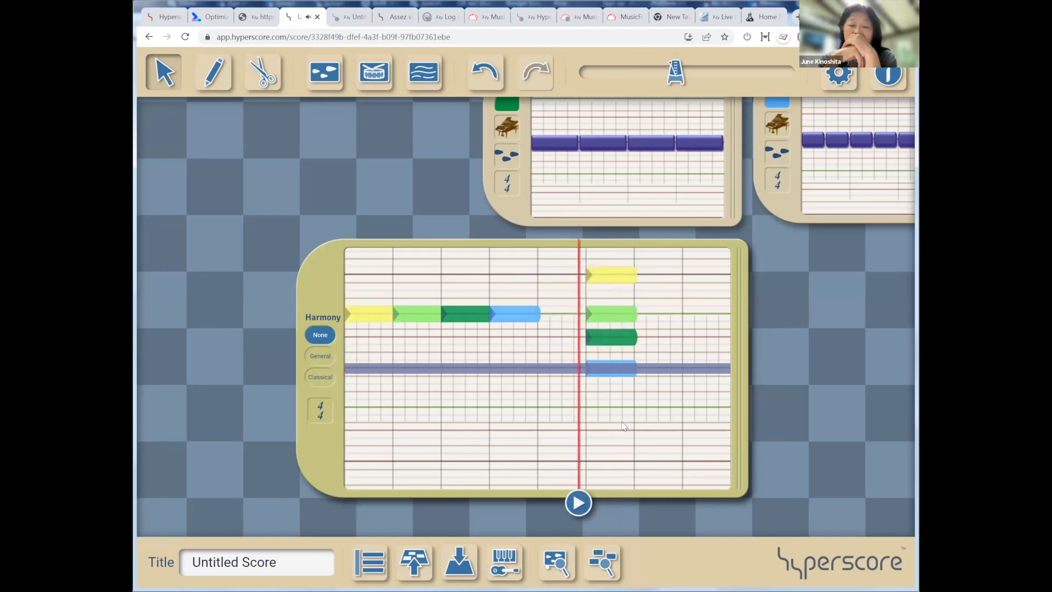
Shorten the yellow melody's single note and both light green melody notes by one grid unit at their ends.
left_click_drag(798, 239, 713, 516)
left_click_drag(712, 188, 677, 244)
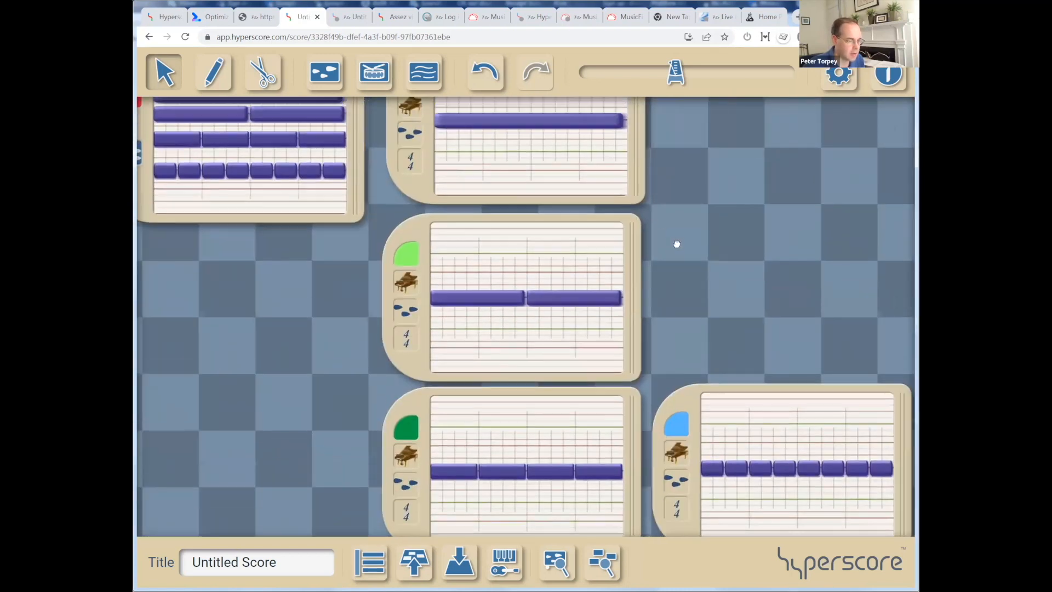
left_click(612, 123)
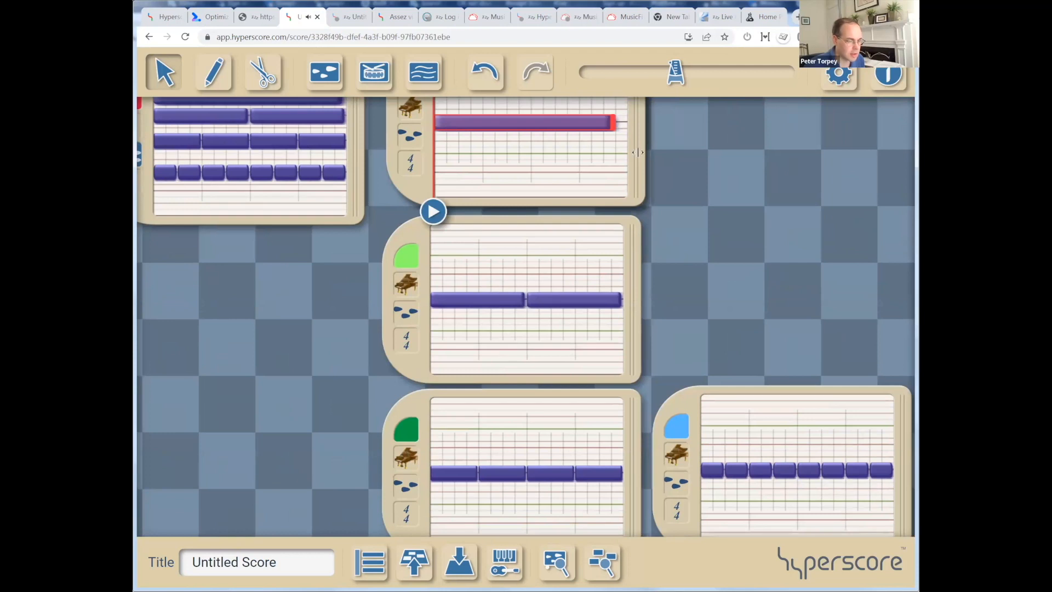
left_click(468, 294)
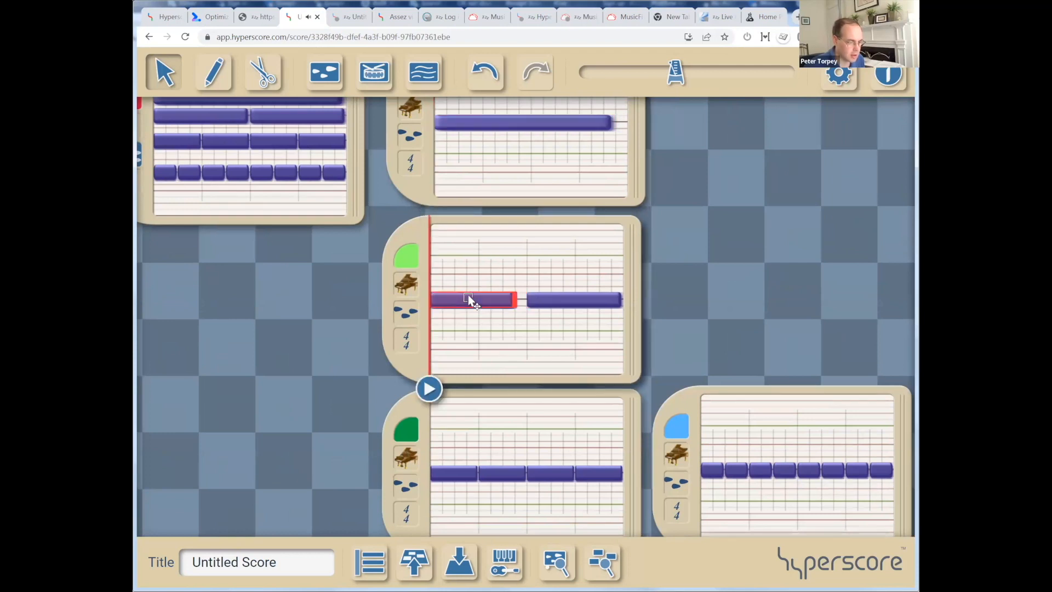
left_click(600, 294)
key("shift+Left")
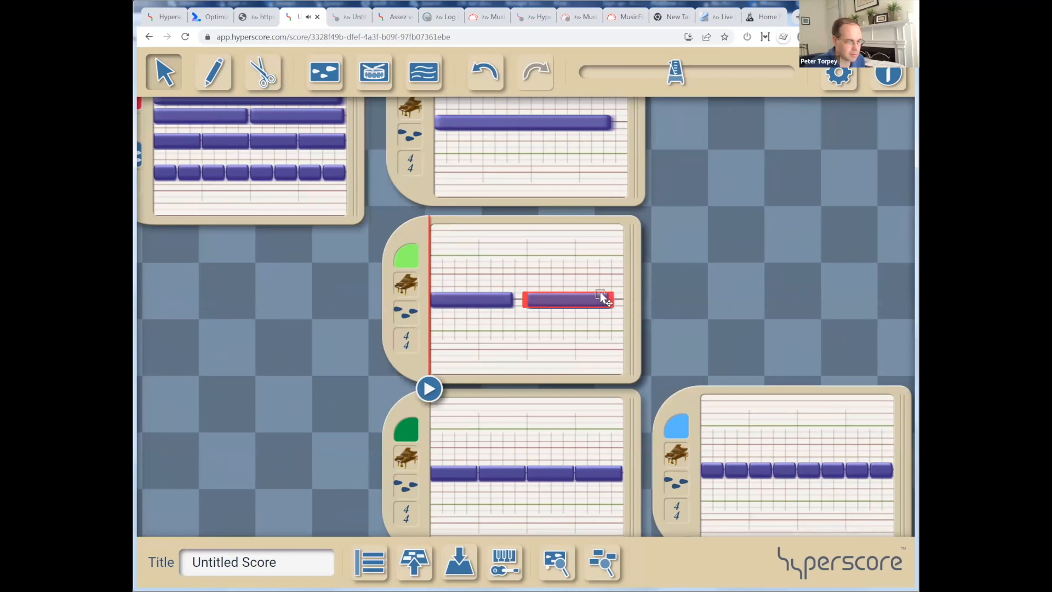
Shorten each of the four notes in the dark green melody by one grid unit at its end.
left_click_drag(701, 308, 691, 181)
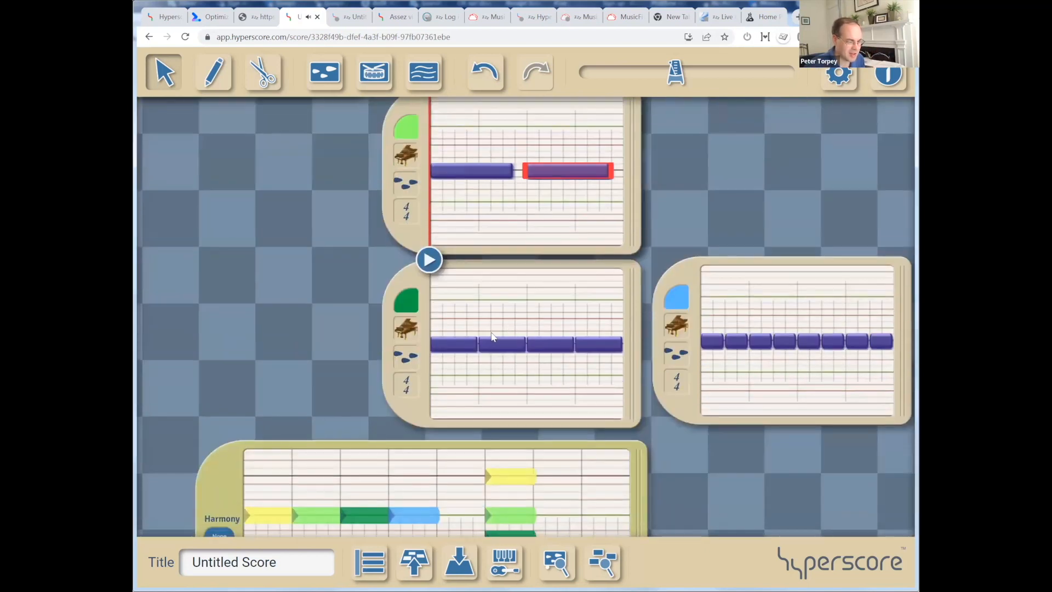
left_click(463, 339)
key("shift+Left")
left_click(481, 345)
key("shift+Left")
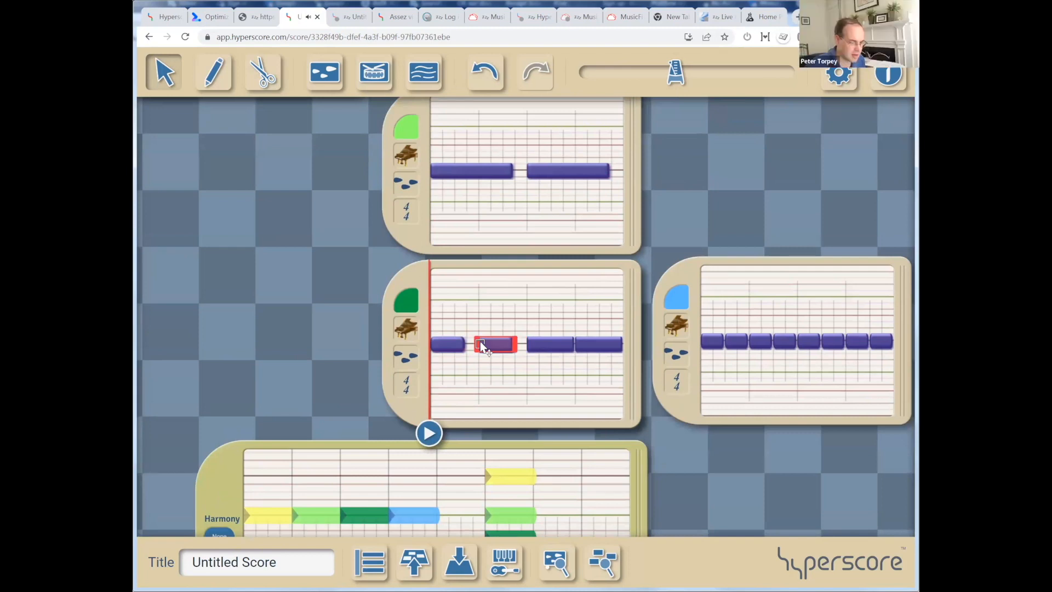
left_click(534, 340)
key("shift+Left")
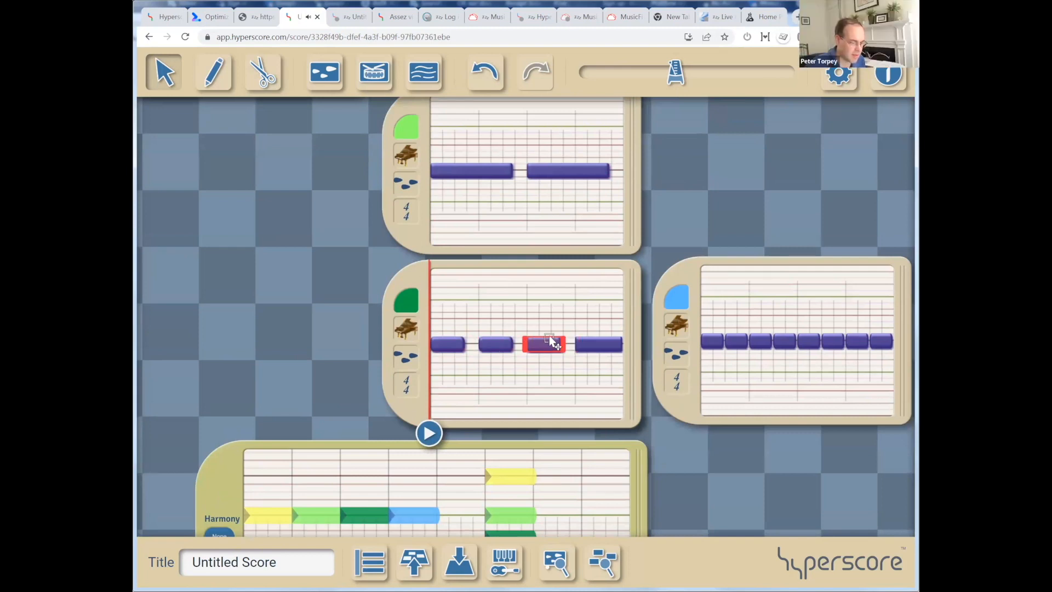
left_click(598, 340)
key("shift+Left")
left_click(615, 298)
Select the four stacked strokes together, play the sketch, and clear the selection.
left_click_drag(701, 202, 712, 383)
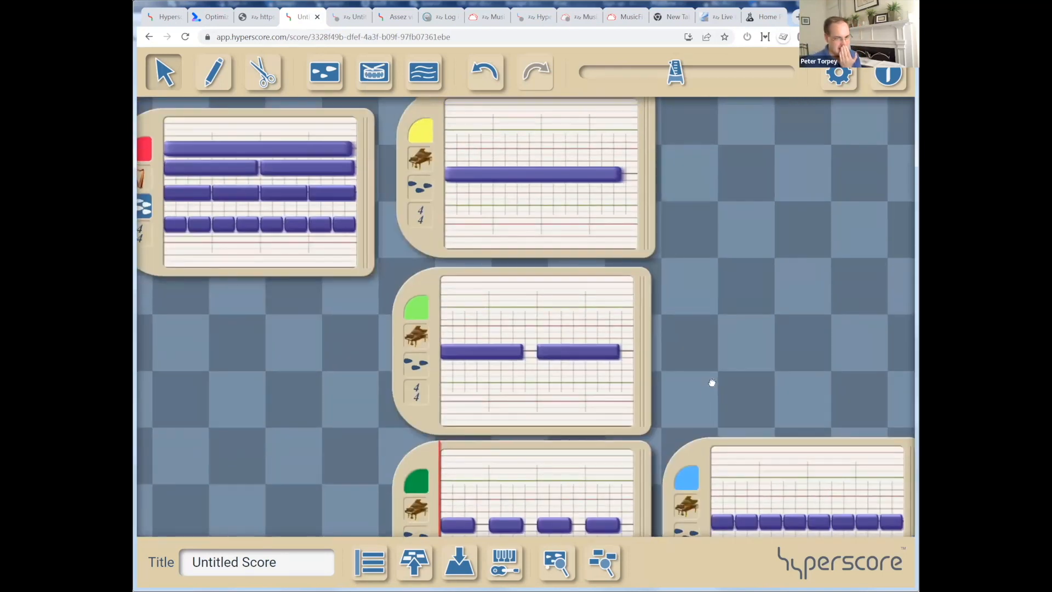
left_click_drag(704, 375, 702, 181)
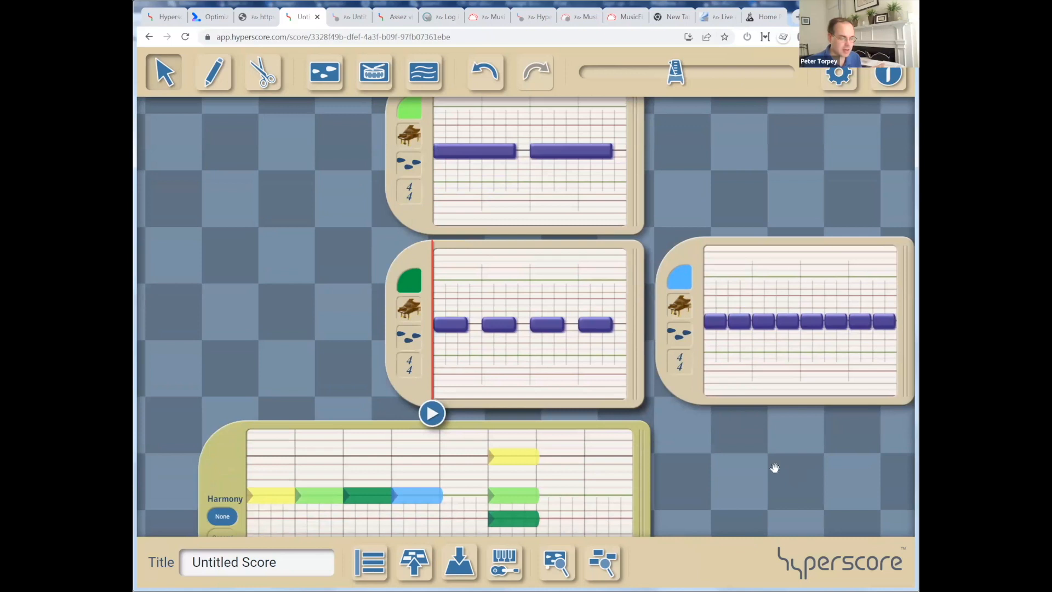
left_click_drag(774, 468, 771, 356)
mouse_move(485, 327)
left_mouse_down()
mouse_move(550, 500)
mouse_move(542, 475)
left_mouse_up()
key("space")
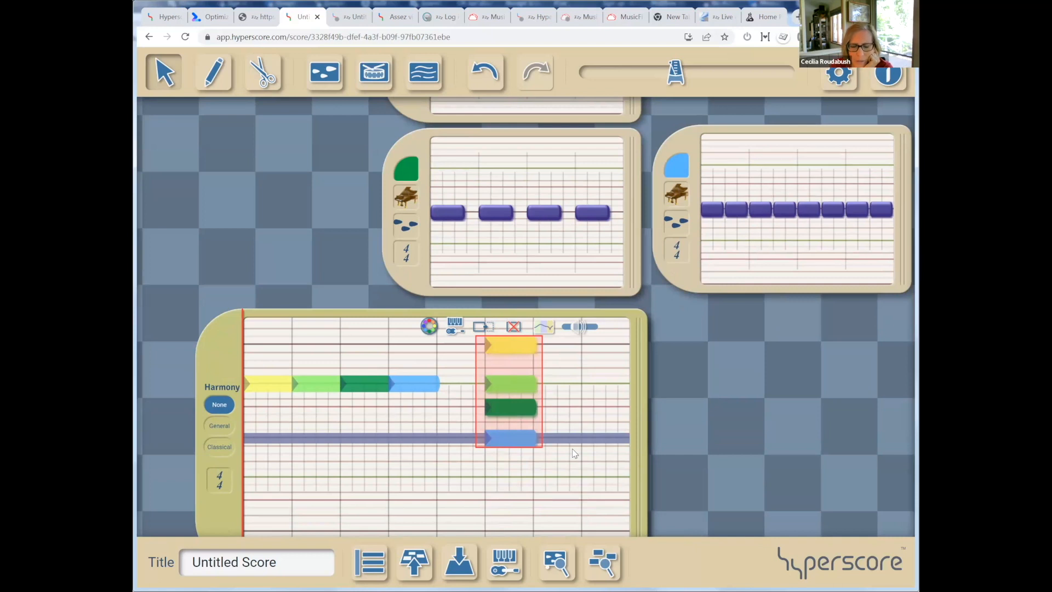
key("space")
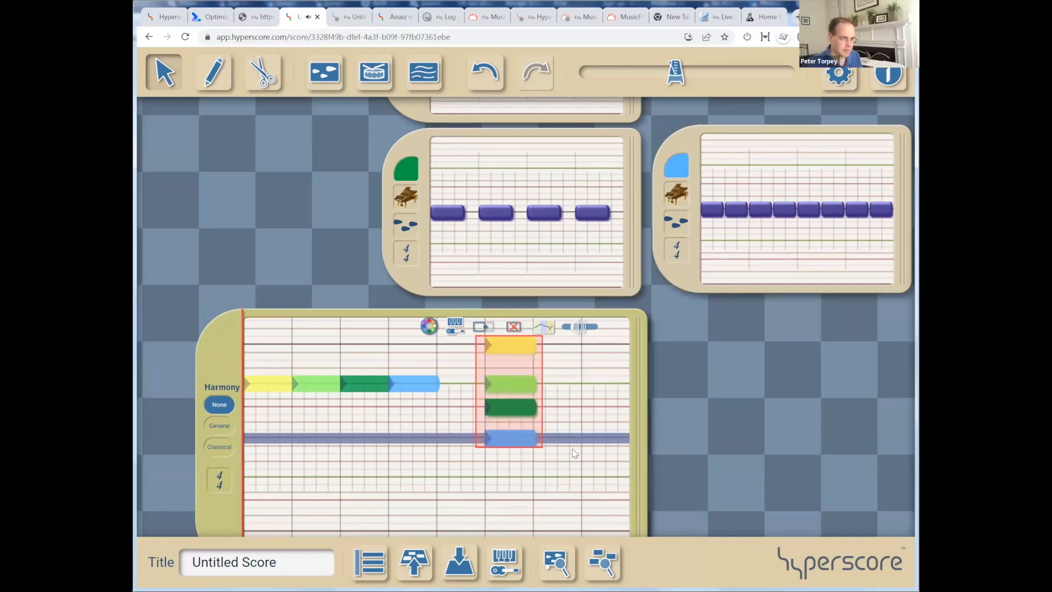
left_click(599, 380)
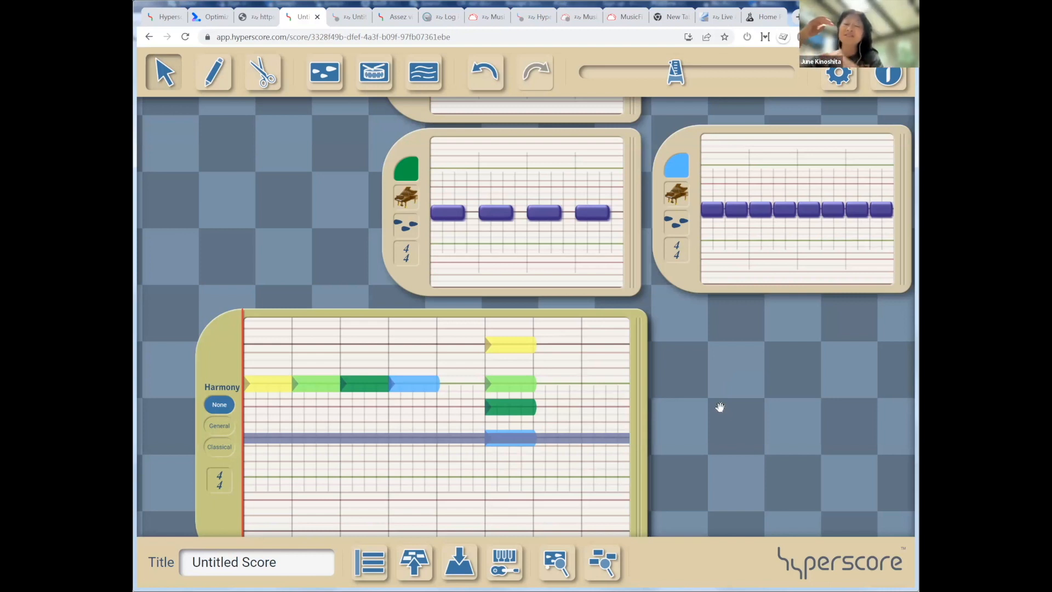
Set the instrument of the yellow stroke at the start of the sequence to piano.
left_click(271, 380)
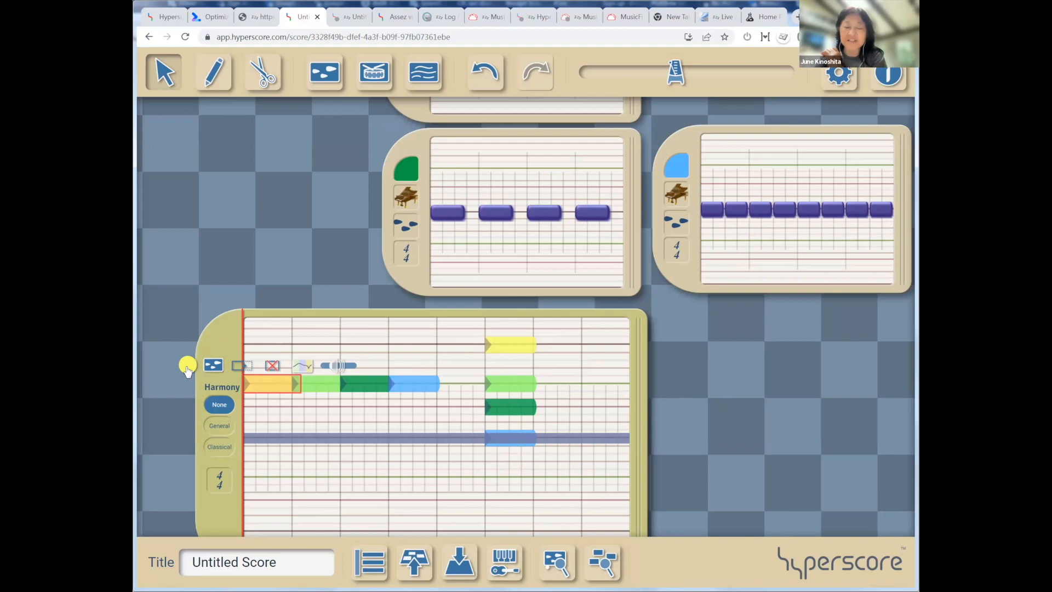
left_click(514, 347)
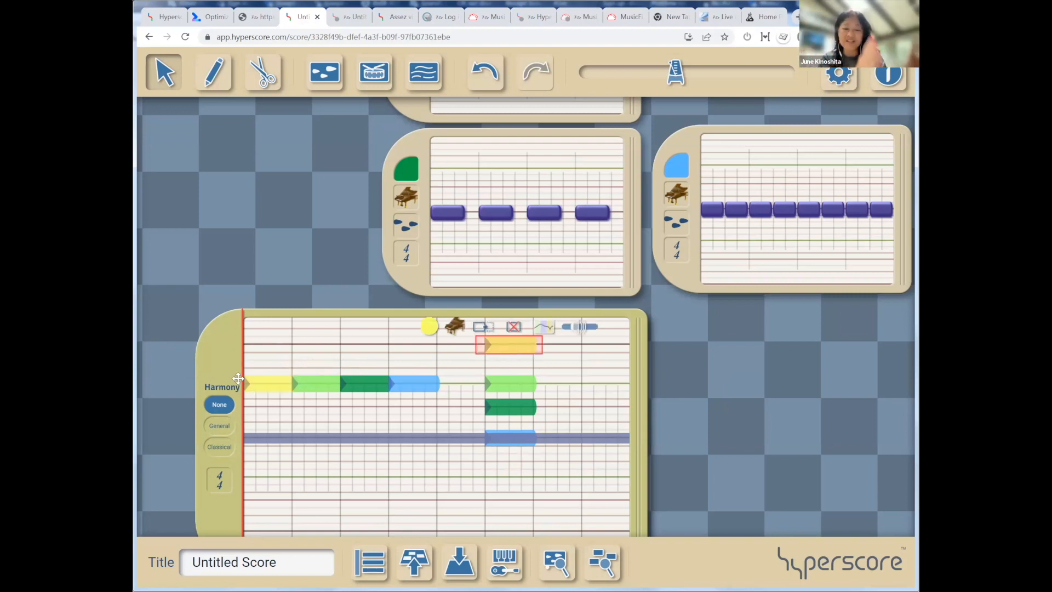
left_click(277, 386)
left_click(187, 365)
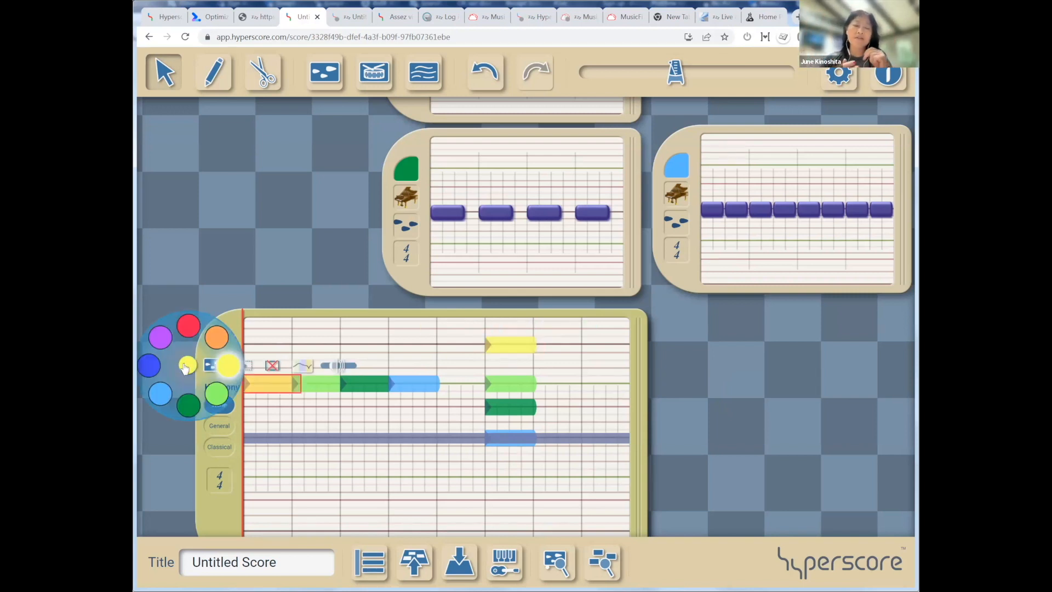
left_click(274, 343)
left_click(260, 385)
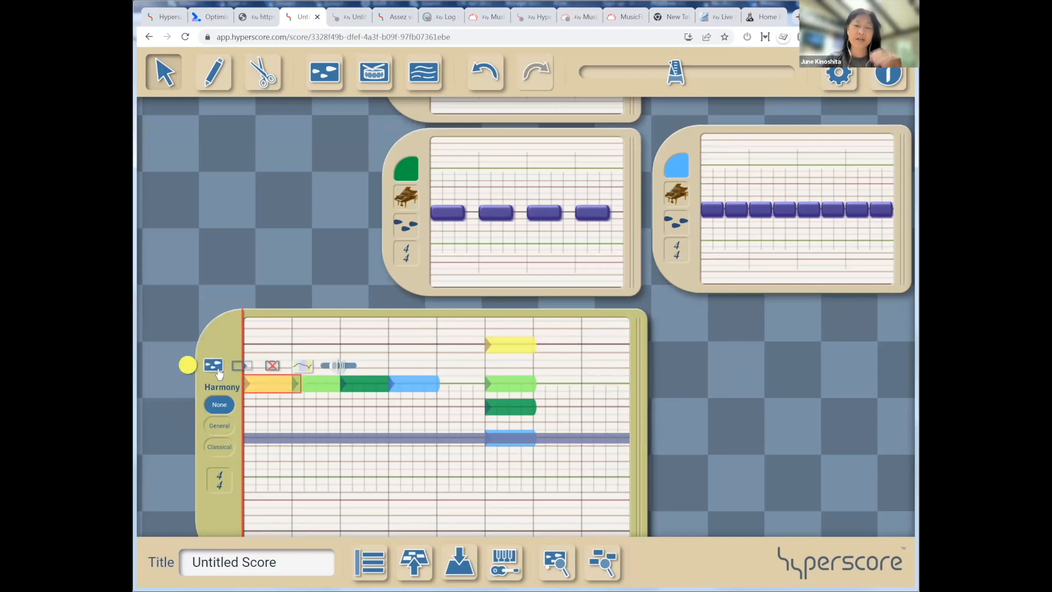
left_click(215, 366)
left_click(237, 346)
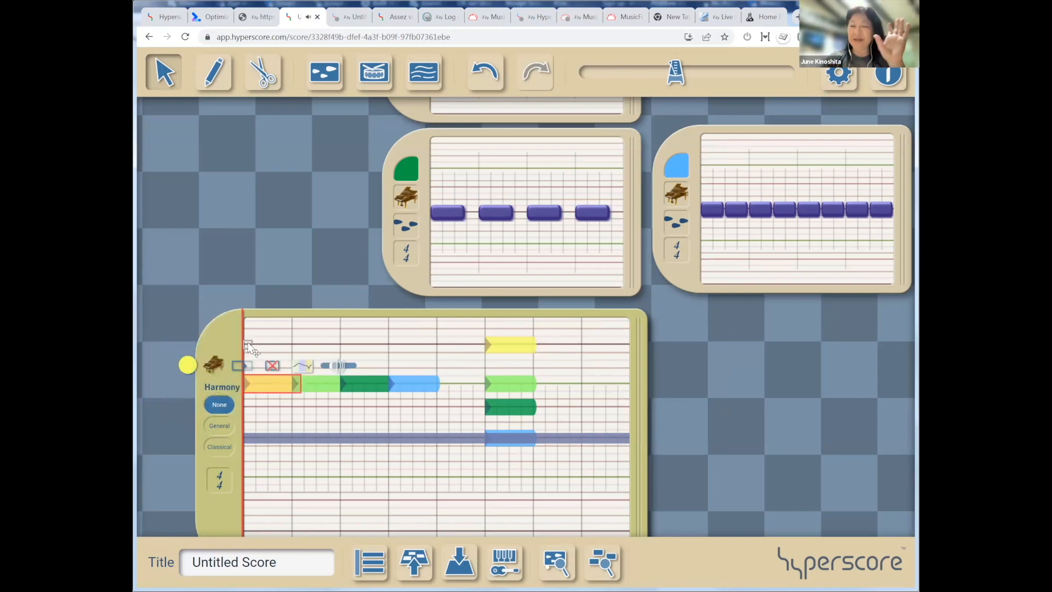
Set the sequence's light green stroke to a woodwind and its dark green stroke to the trumpet.
left_click(318, 383)
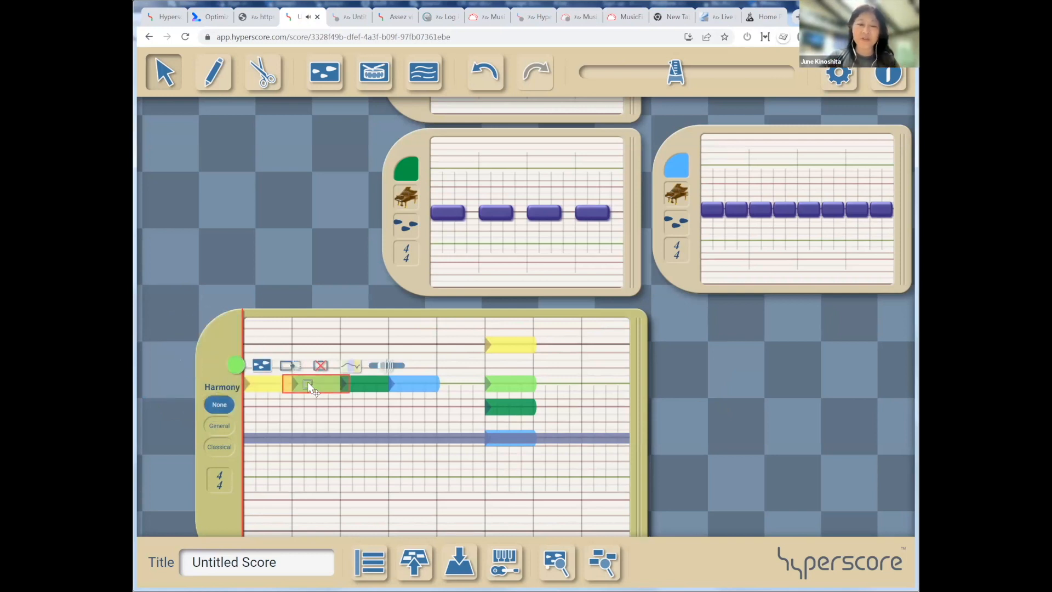
left_click(261, 367)
left_click(296, 356)
left_click(361, 386)
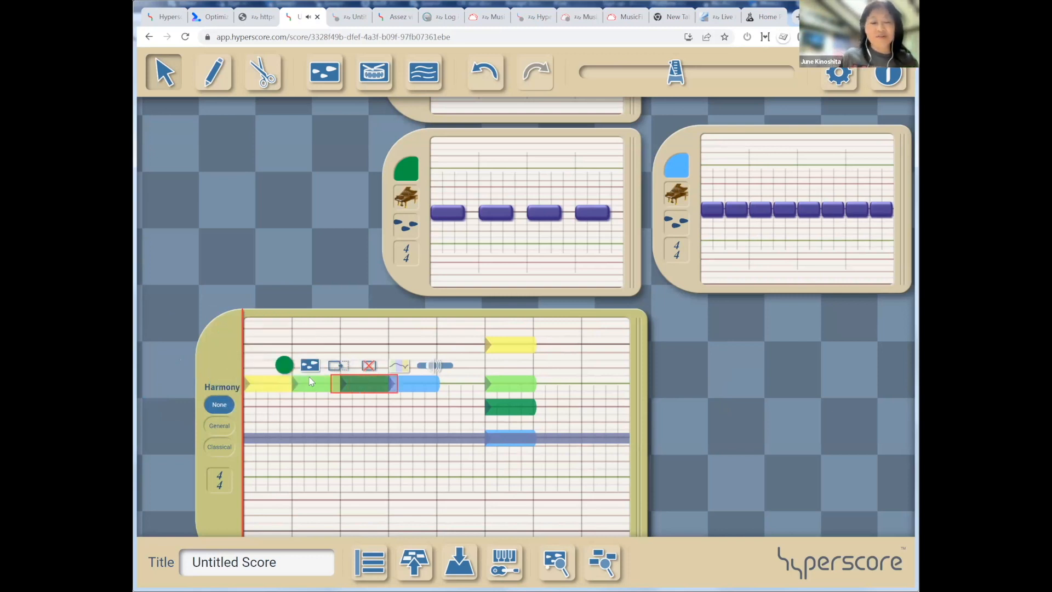
left_click(309, 368)
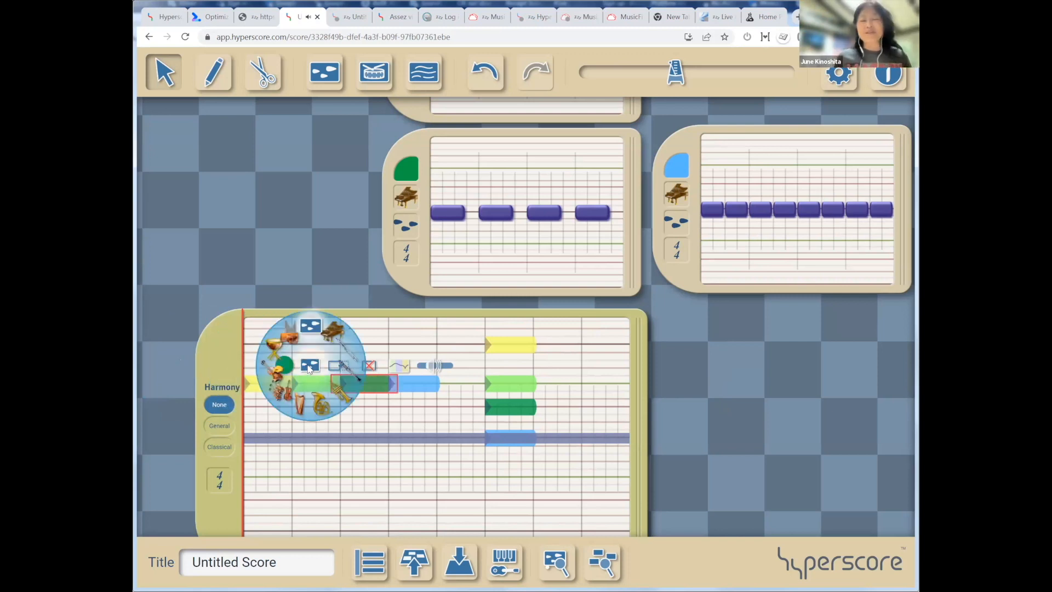
left_click(339, 393)
Give the light blue stroke at the end of the sequence its own instrument.
left_click(409, 383)
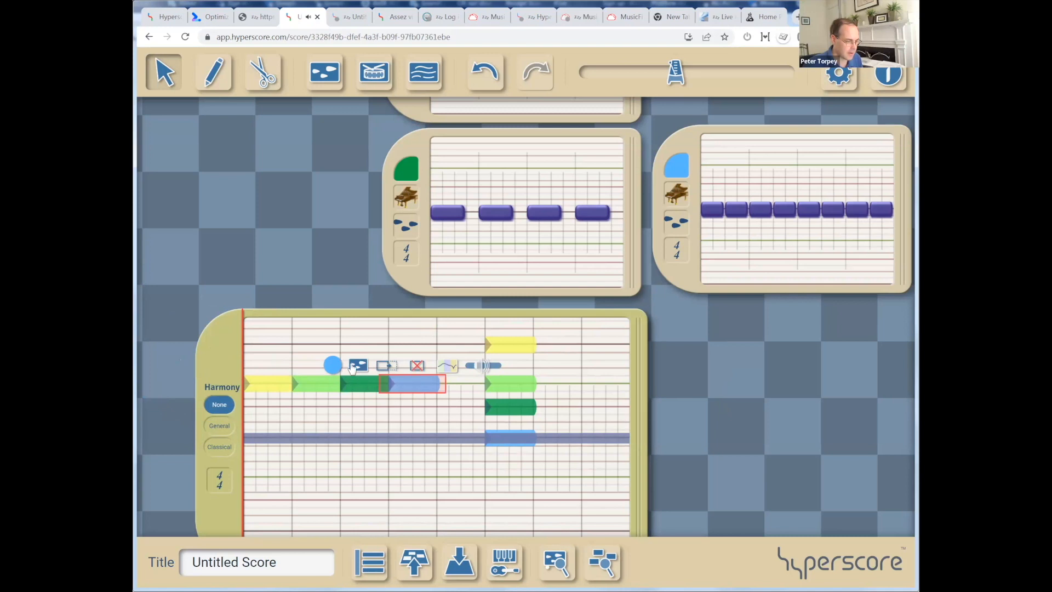
left_click(353, 367)
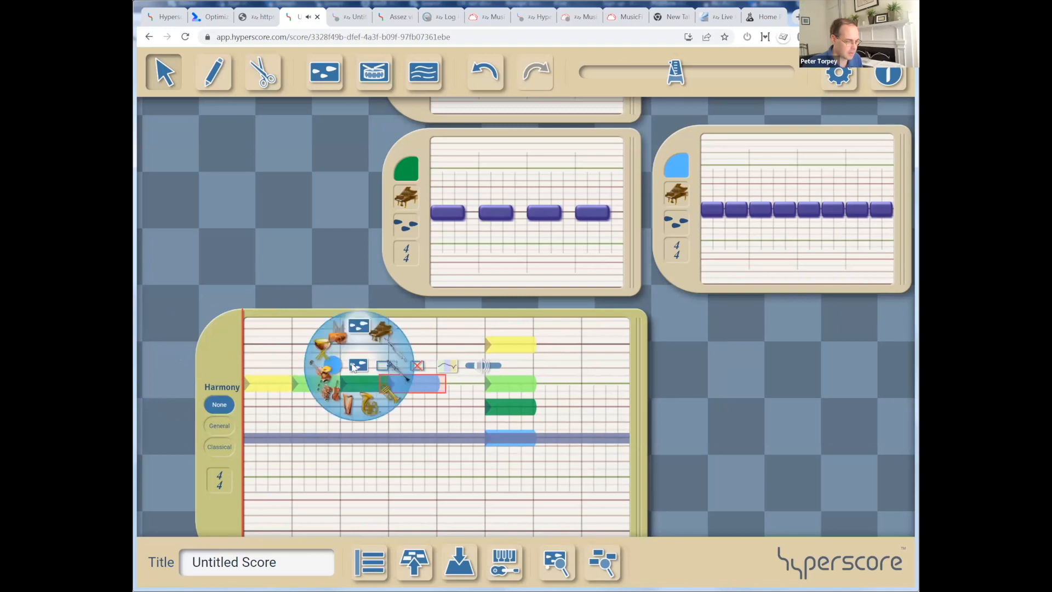
left_click(345, 404)
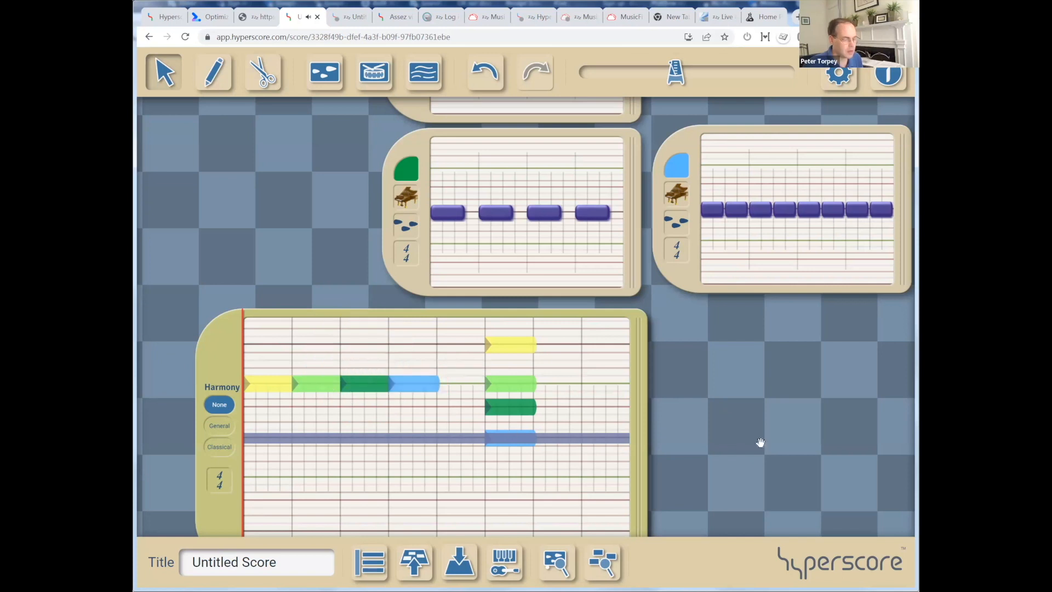
left_click_drag(760, 442, 734, 320)
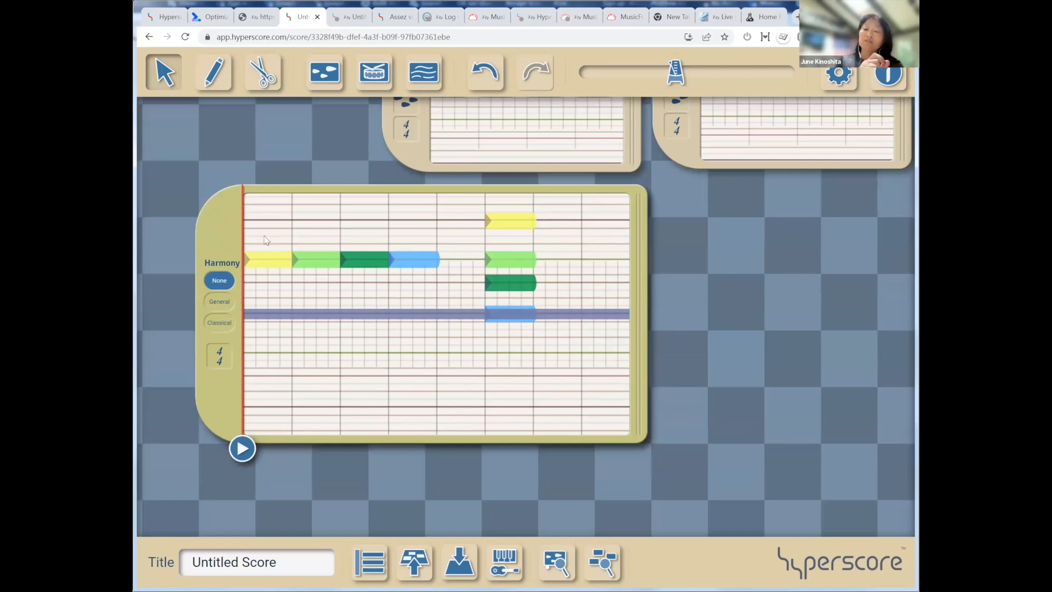
Select the four strokes of the opening sequence together and set their instrument to piano.
left_click_drag(264, 237, 427, 293)
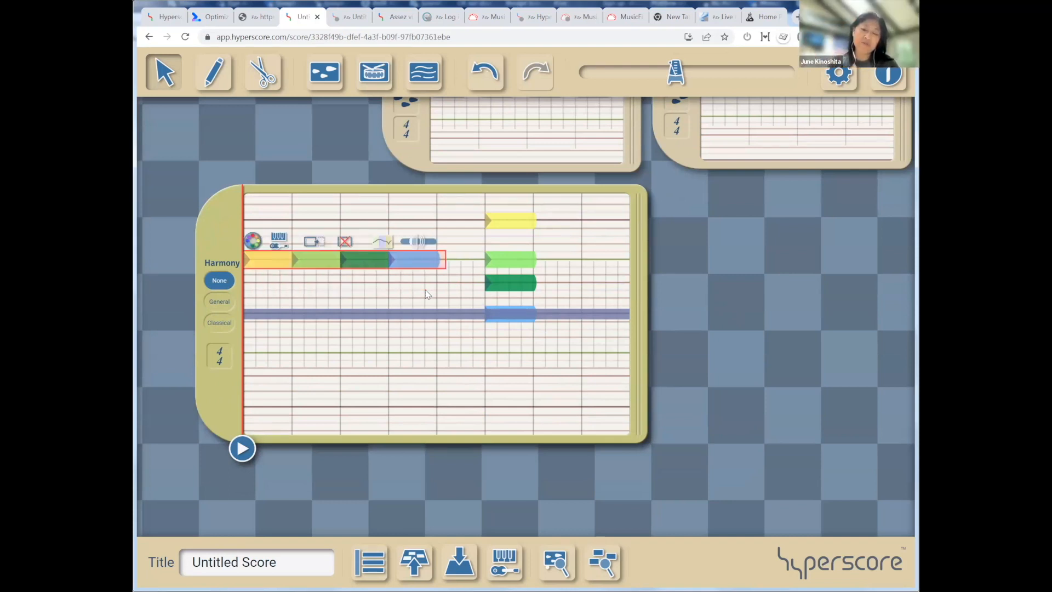
left_click(279, 244)
left_click(298, 206)
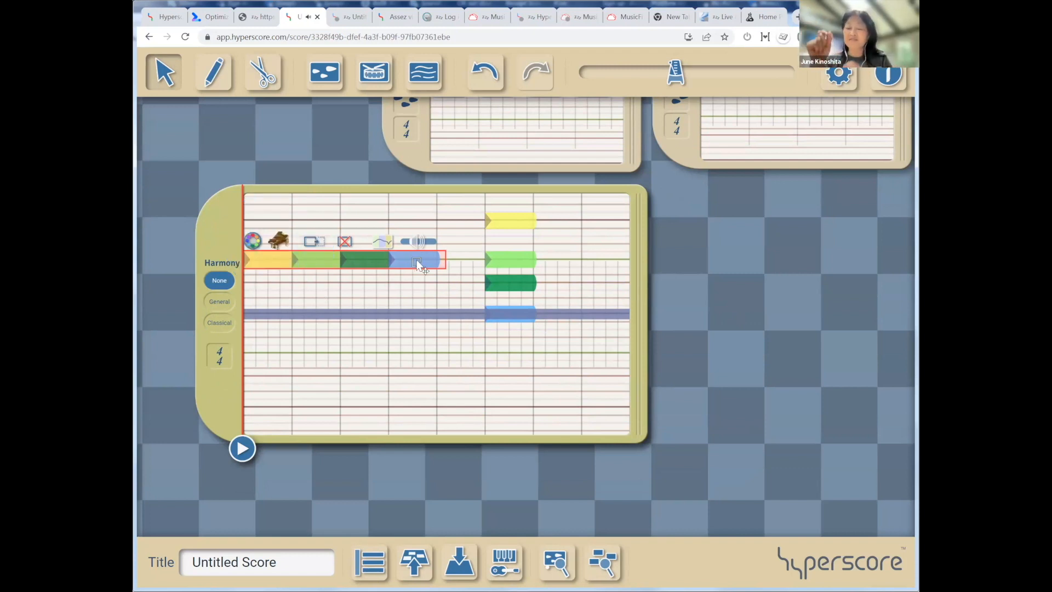
Select the four stacked strokes together and move them one measure earlier, directly after the opening sequence.
left_click(551, 225)
left_click(513, 223)
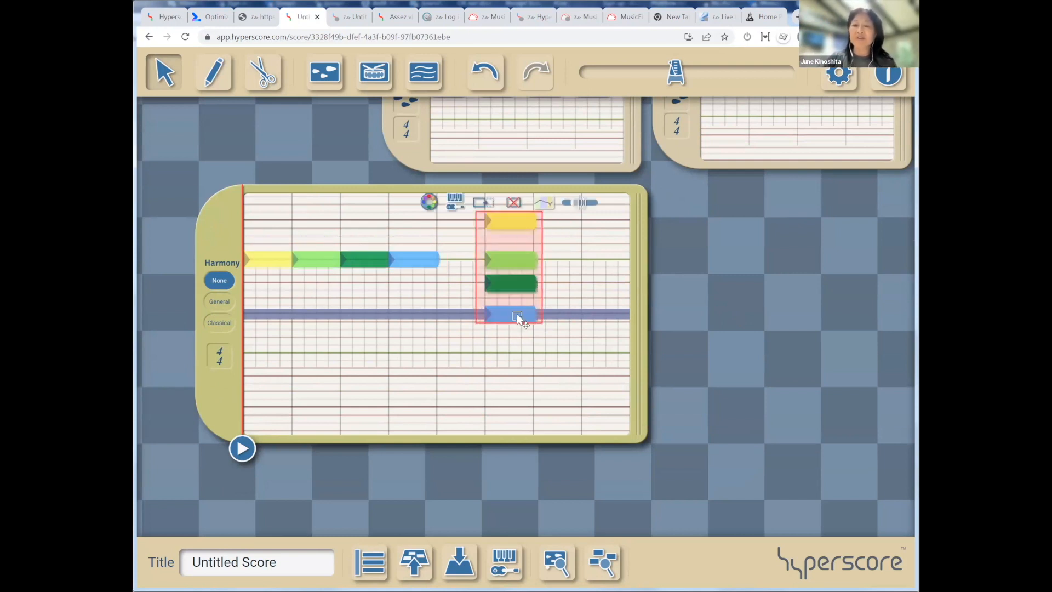
left_click_drag(495, 285, 462, 283)
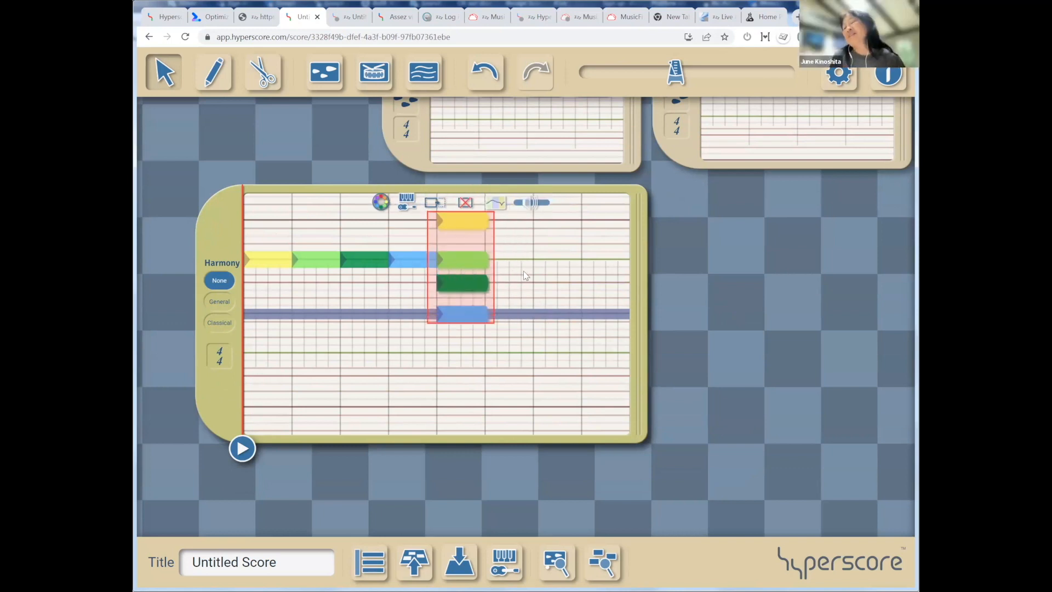
mouse_move(458, 278)
left_mouse_down()
mouse_move(597, 274)
mouse_move(463, 279)
left_mouse_up()
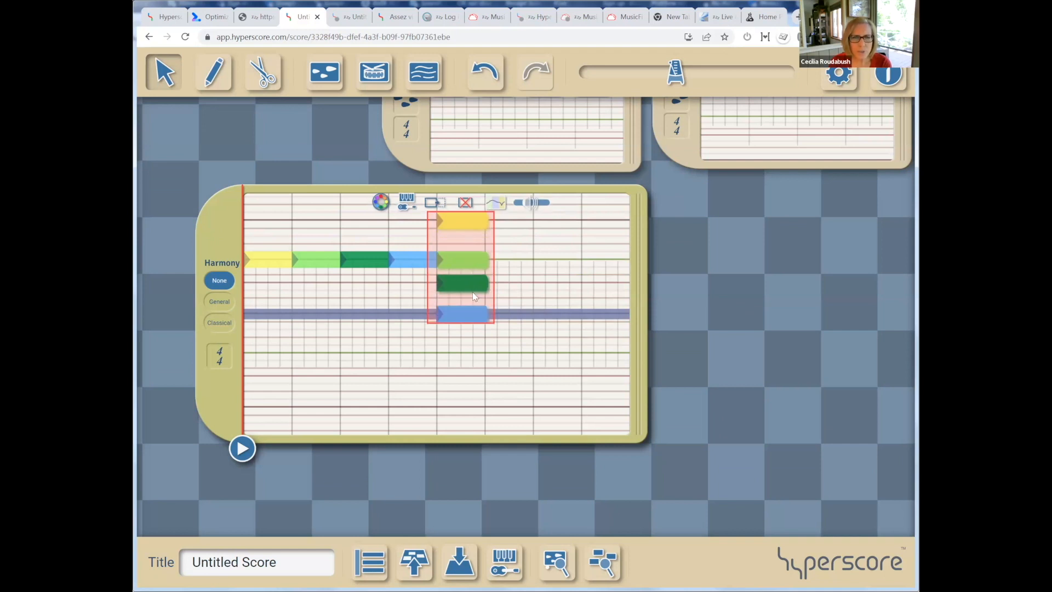
Extend the sketch window to eleven measures and add four copies of the four-stroke stack end to end.
left_click_drag(639, 338, 772, 352)
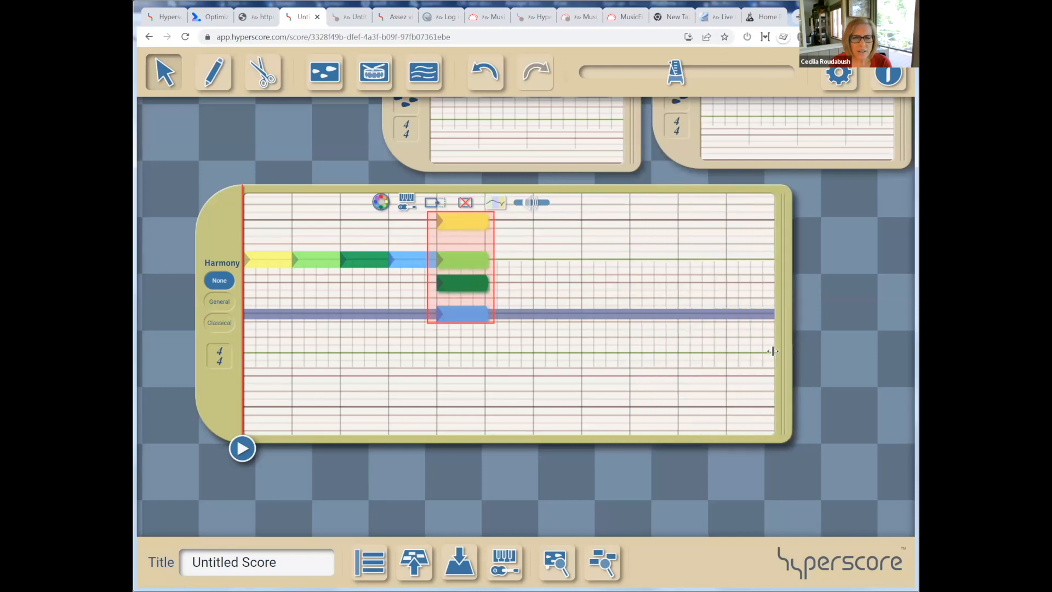
left_click(675, 380)
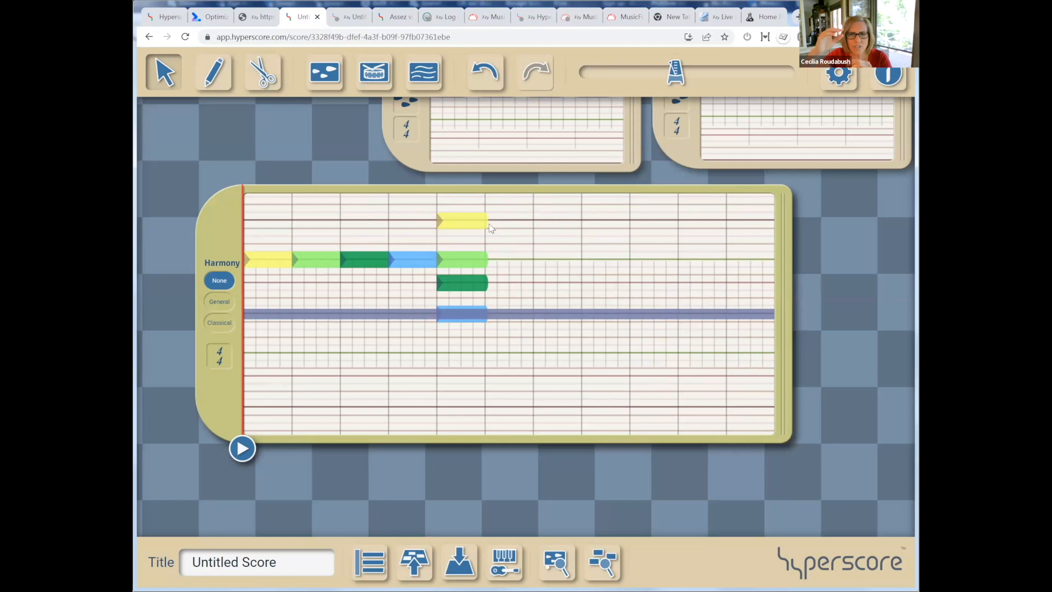
left_click_drag(492, 209, 463, 359)
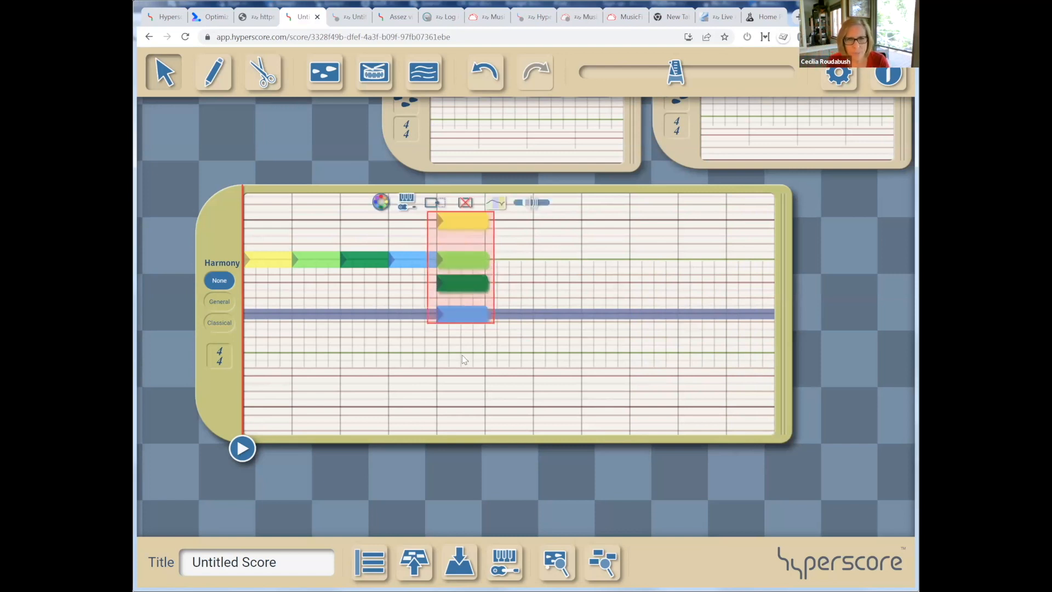
key("ctrl+v")
key("ctrl+v")
key("ctrl+v")
key("ctrl+v")
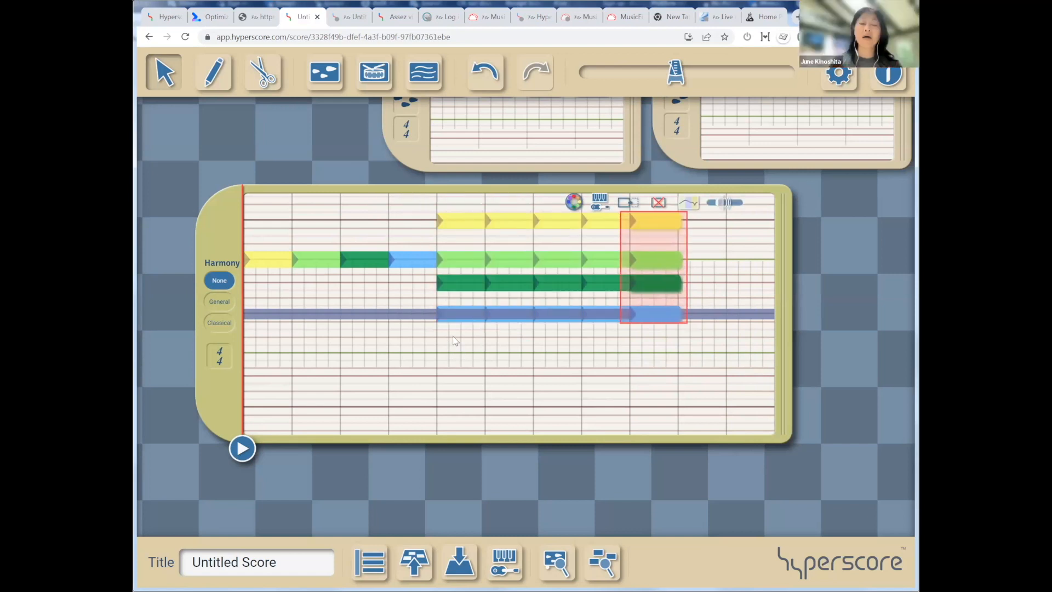
left_click(455, 340)
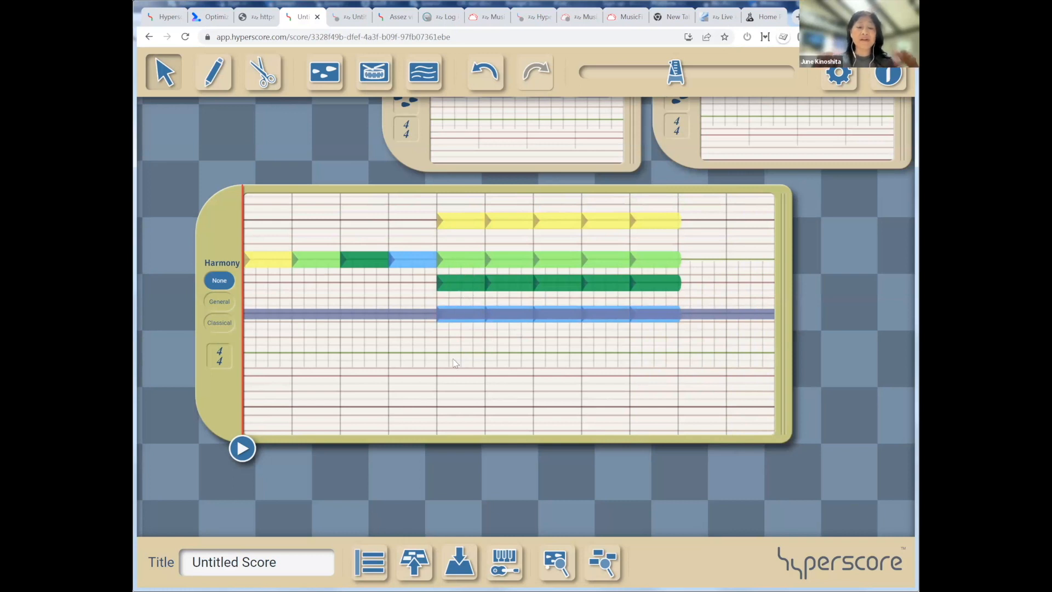
Try deleting the dark green and light blue strokes of the first stack, and undo the deletion.
left_click_drag(467, 325, 478, 290)
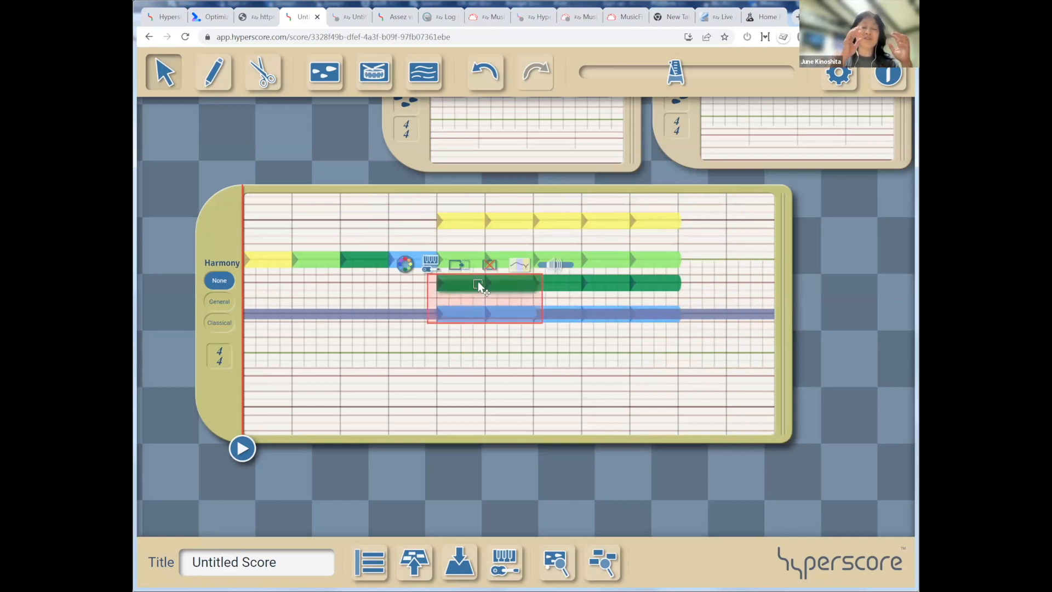
left_click_drag(446, 342, 460, 275)
key("Delete")
left_click_drag(263, 226, 426, 290)
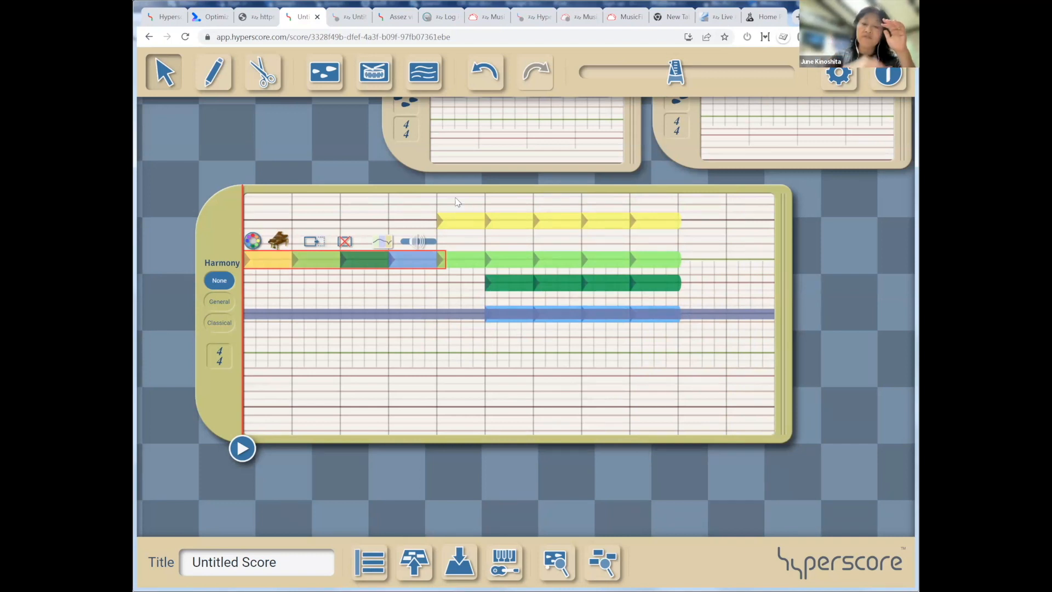
key("ctrl+z")
left_click(473, 352)
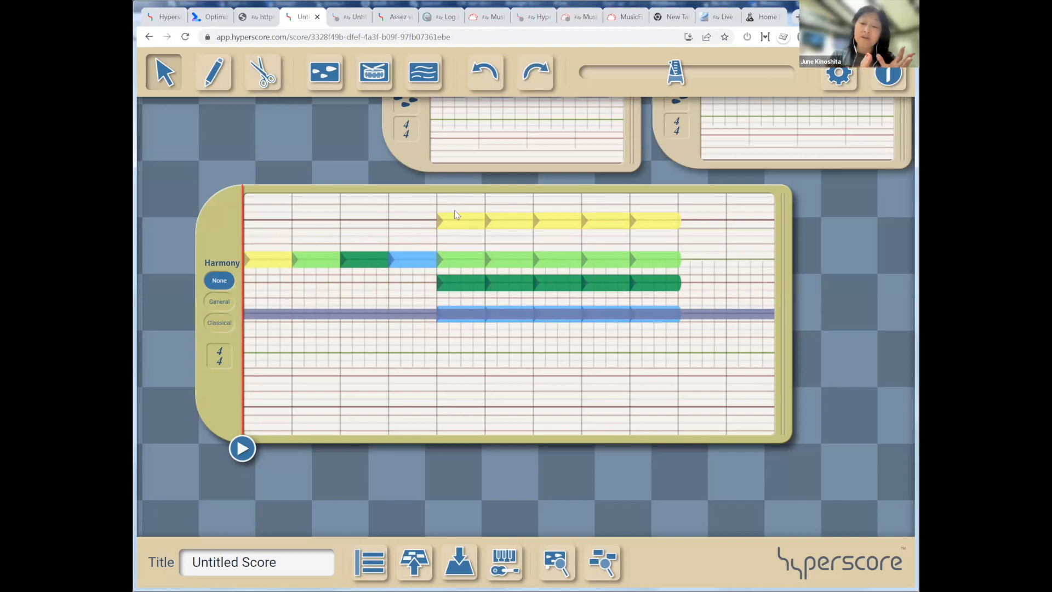
Set the instrument of the first four-stroke stack to piano and clear the selection.
left_click(466, 345)
left_click(408, 202)
left_click(437, 176)
left_click(514, 338)
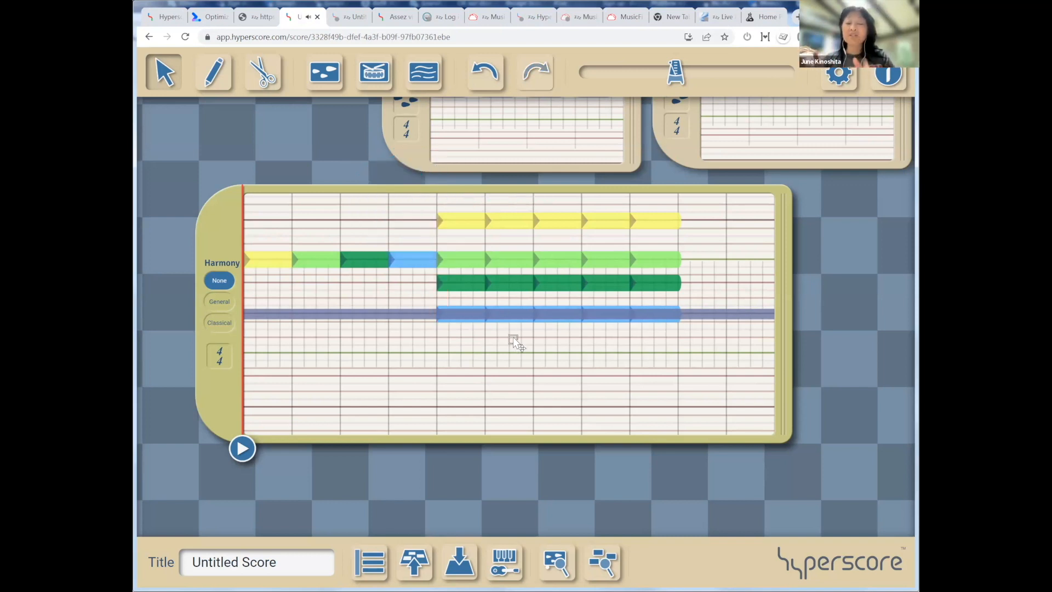
left_click_drag(499, 207, 525, 342)
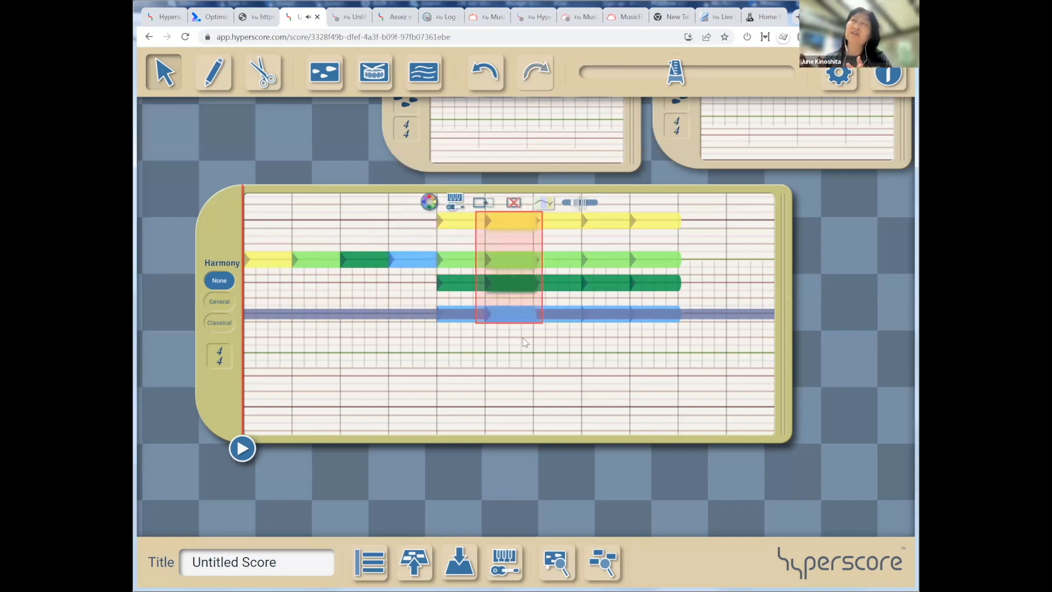
left_click_drag(476, 199, 506, 218)
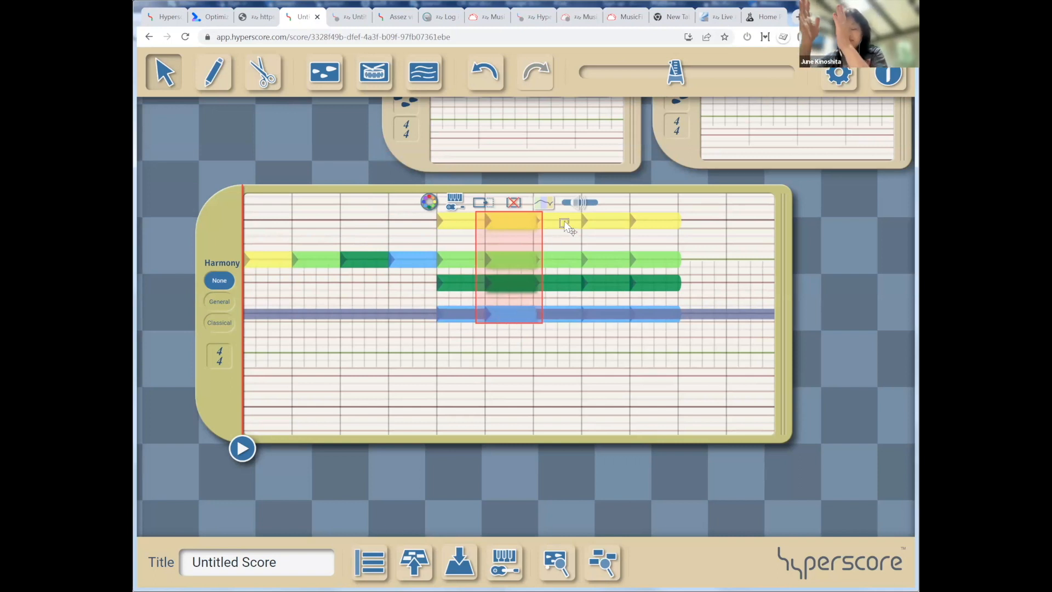
left_click_drag(701, 204, 563, 324)
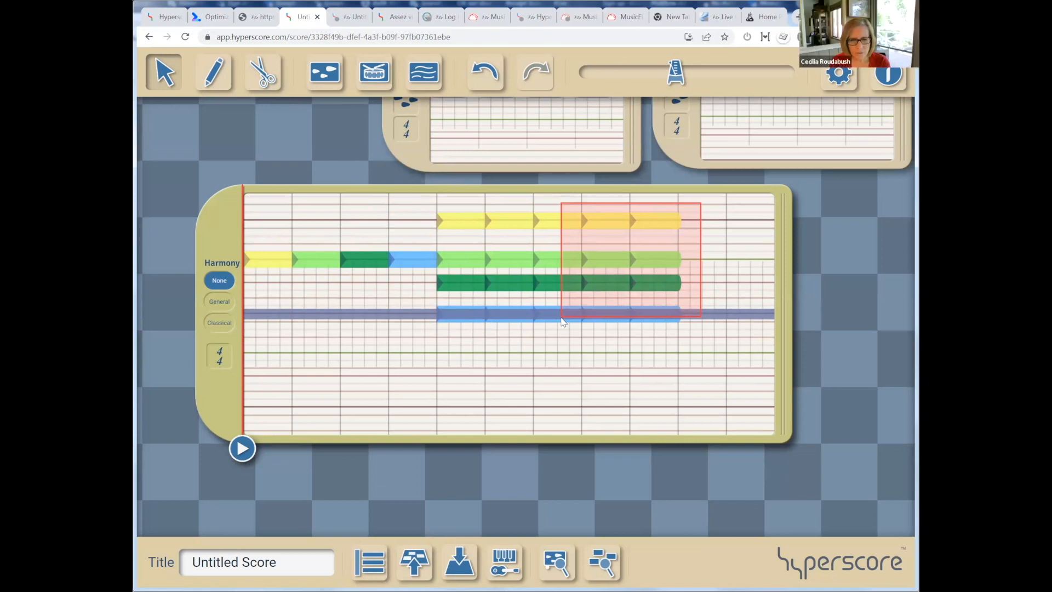
left_click_drag(563, 323, 718, 292)
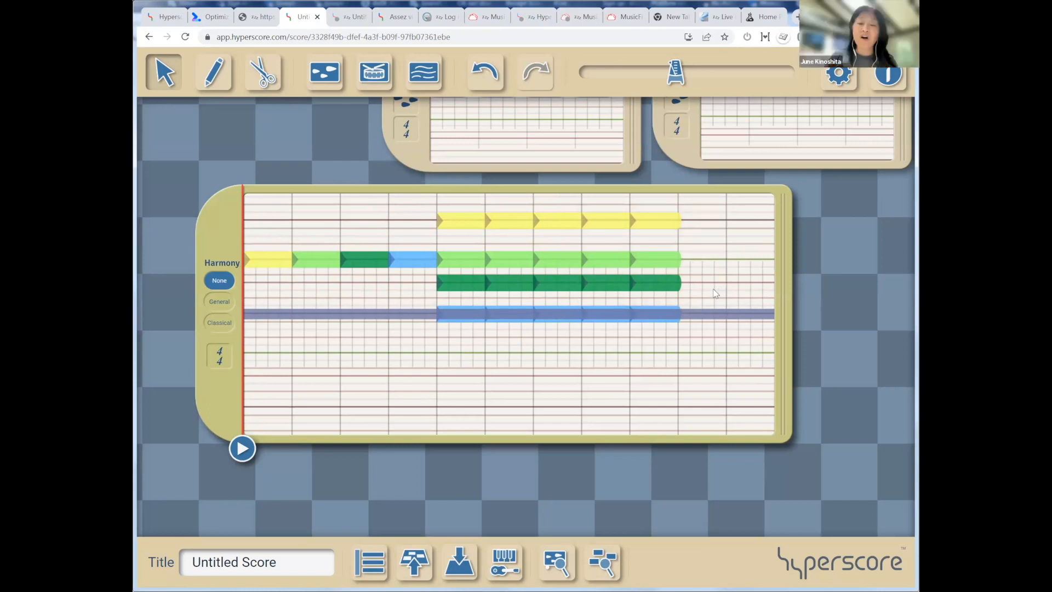
Examine the melody windows above the sketch and check the yellow, light green and dark green strokes of the first stack.
scroll(624, 254, "up", 1)
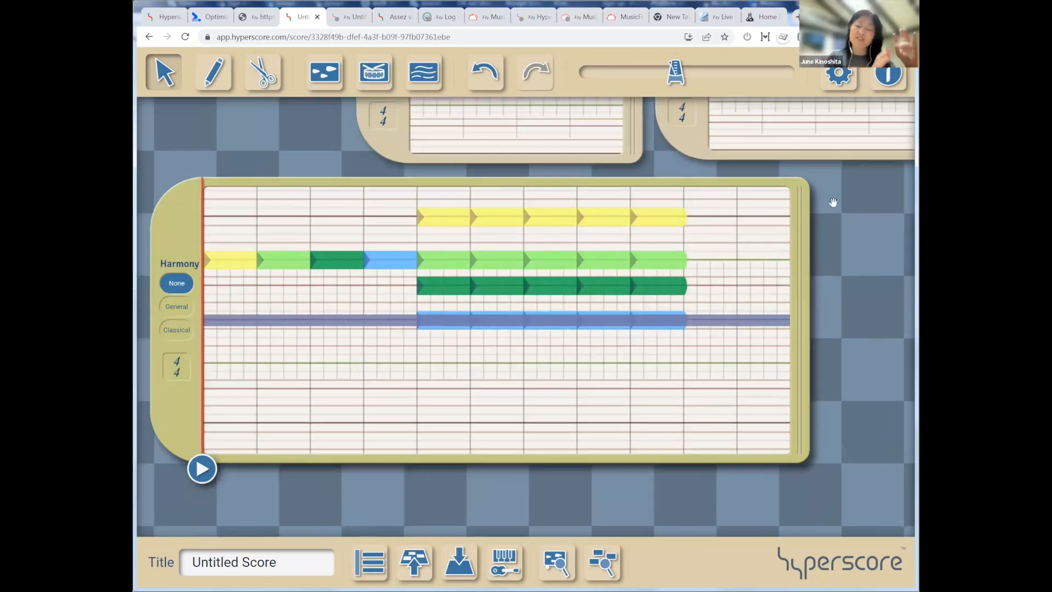
left_click_drag(837, 203, 845, 267)
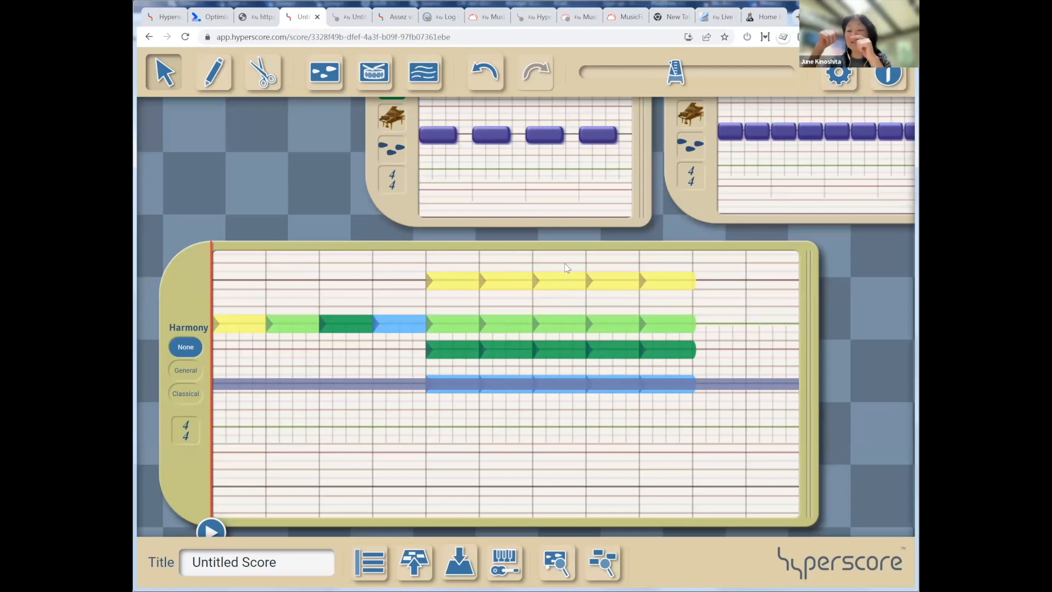
left_click_drag(565, 263, 576, 286)
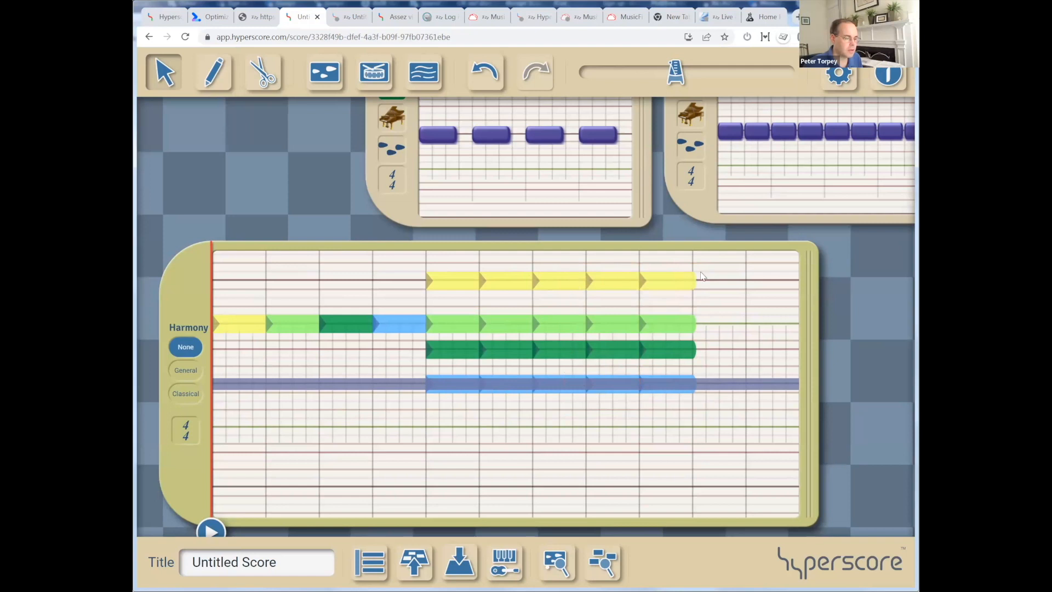
left_click_drag(867, 308, 852, 366)
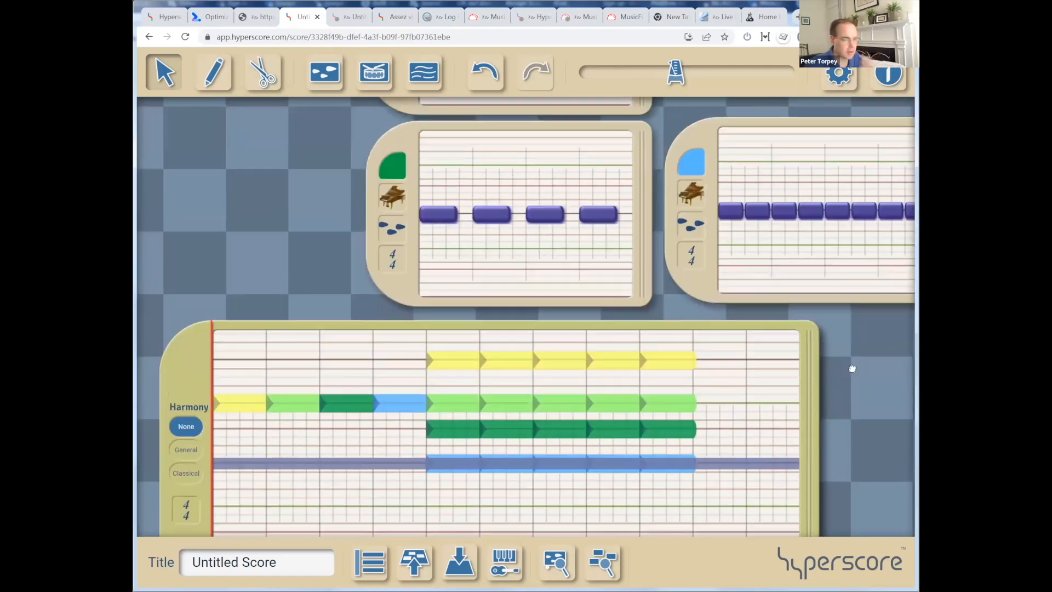
scroll(822, 350, "down", 5)
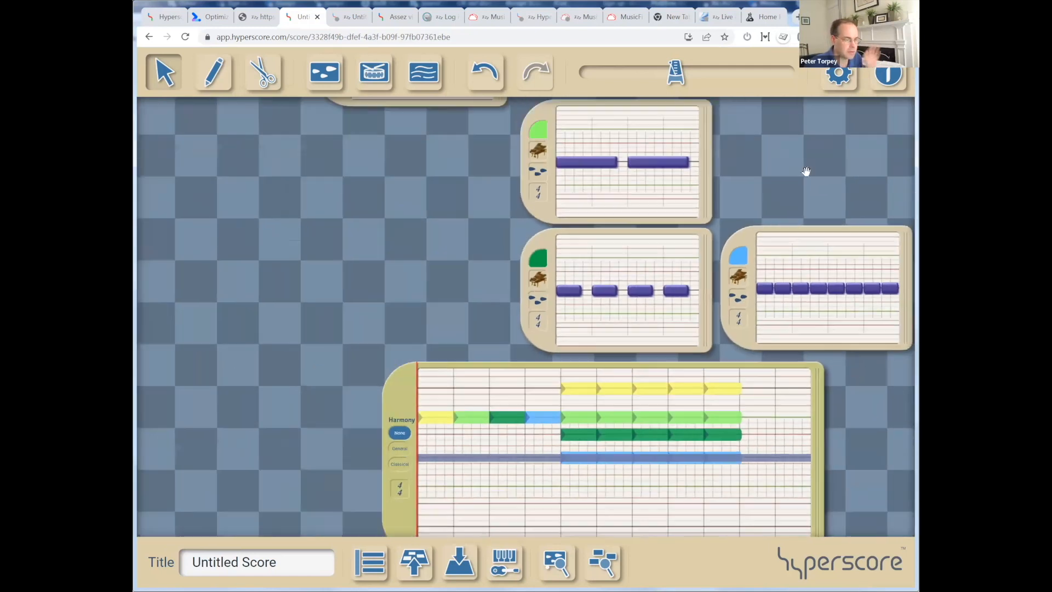
left_click_drag(734, 204, 732, 243)
scroll(734, 244, "up", 1)
scroll(723, 215, "down", 1)
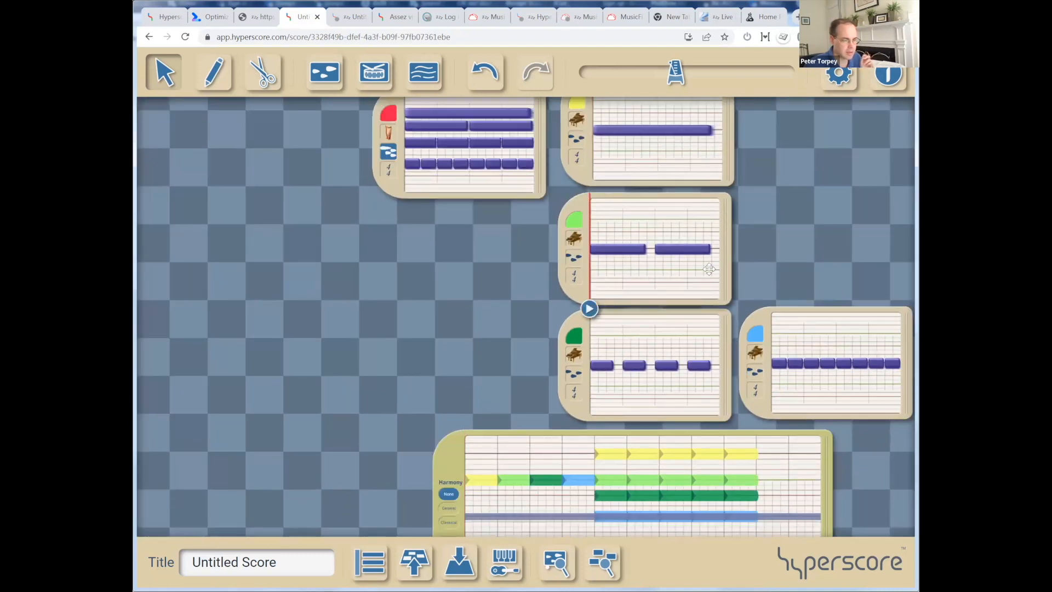
scroll(771, 353, "down", 1)
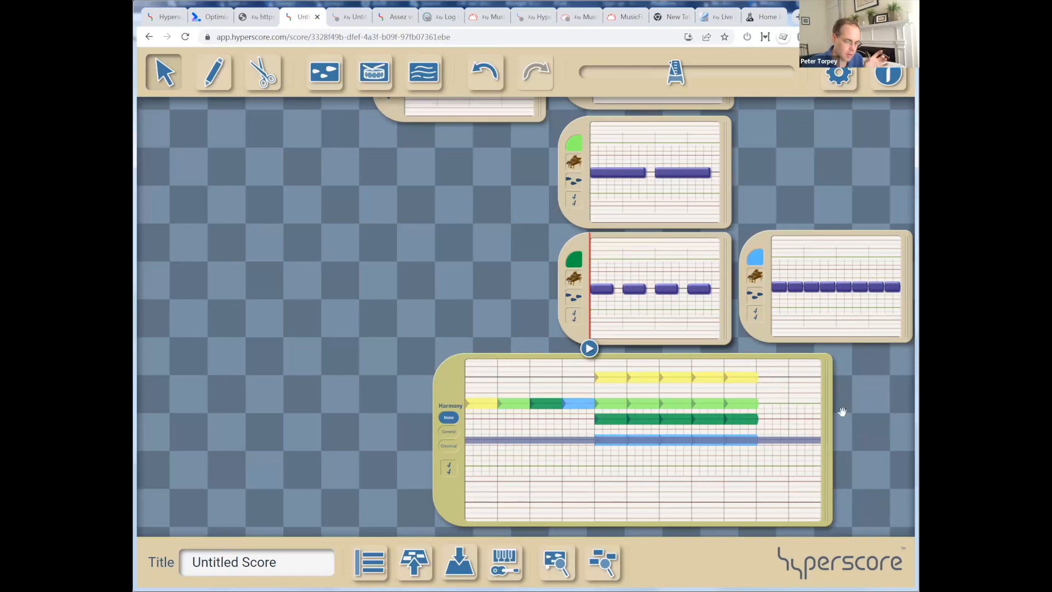
scroll(842, 411, "up", 2)
left_click(542, 367)
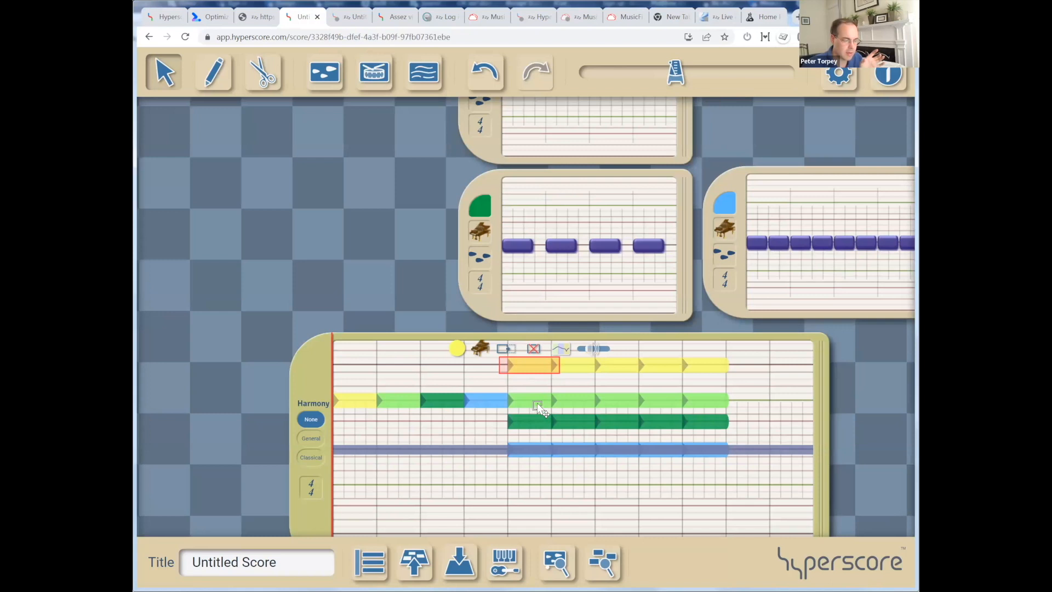
left_click(537, 404)
left_click(535, 422)
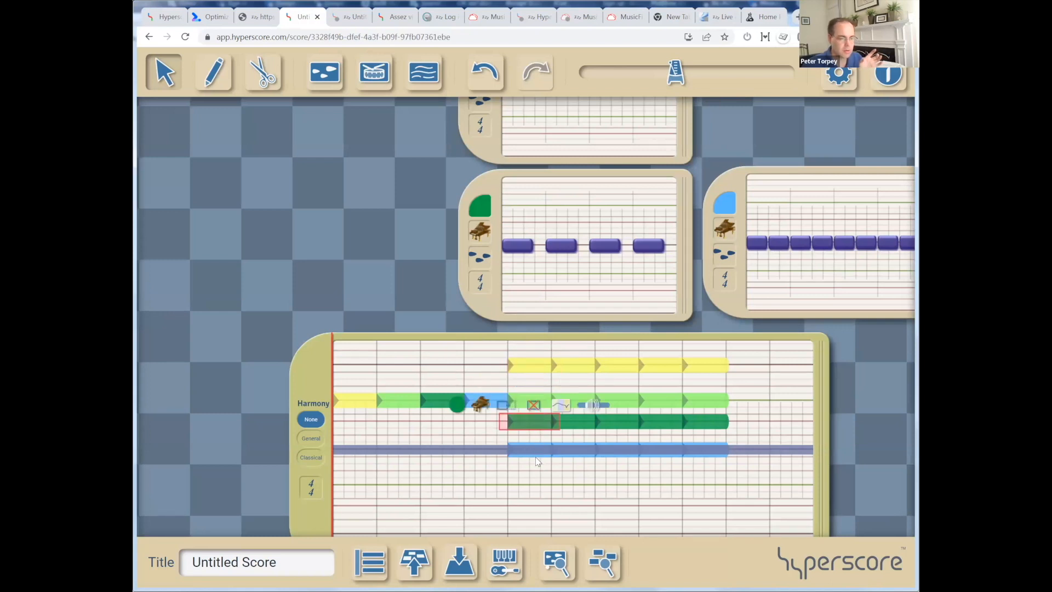
left_click(554, 465)
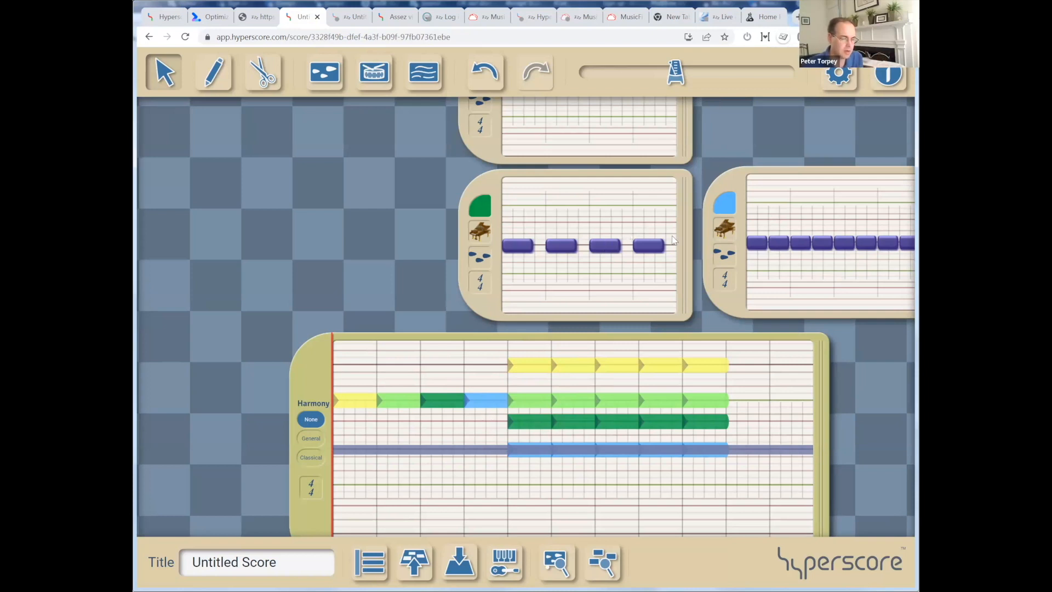
Delete the dark green and light blue strokes from the third stack.
mouse_move(716, 179)
left_mouse_down()
mouse_move(707, 285)
mouse_move(688, 110)
mouse_move(683, 129)
left_mouse_up()
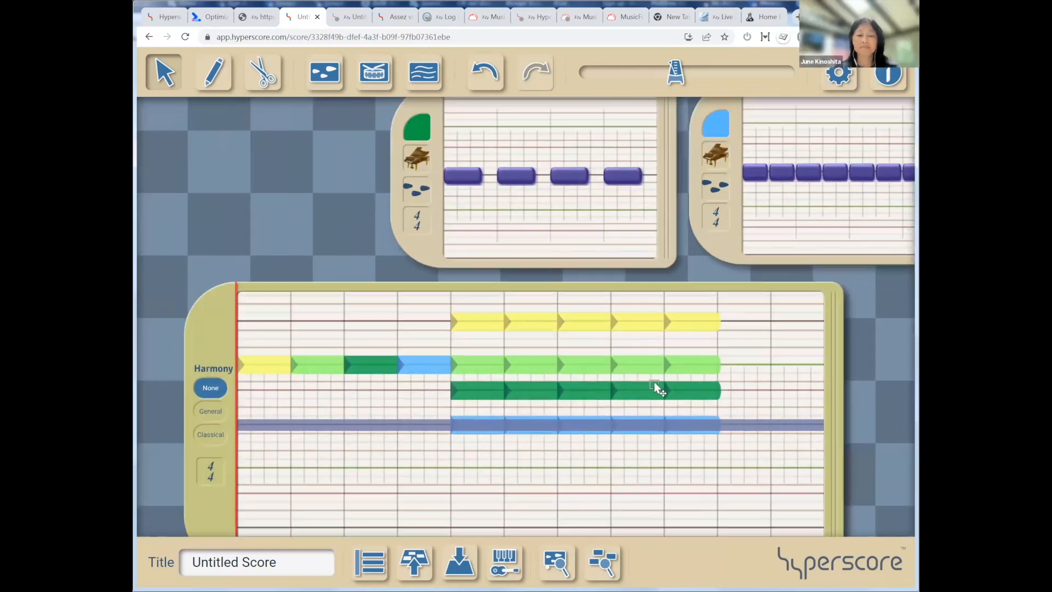
scroll(652, 382, "up", 3)
key("c")
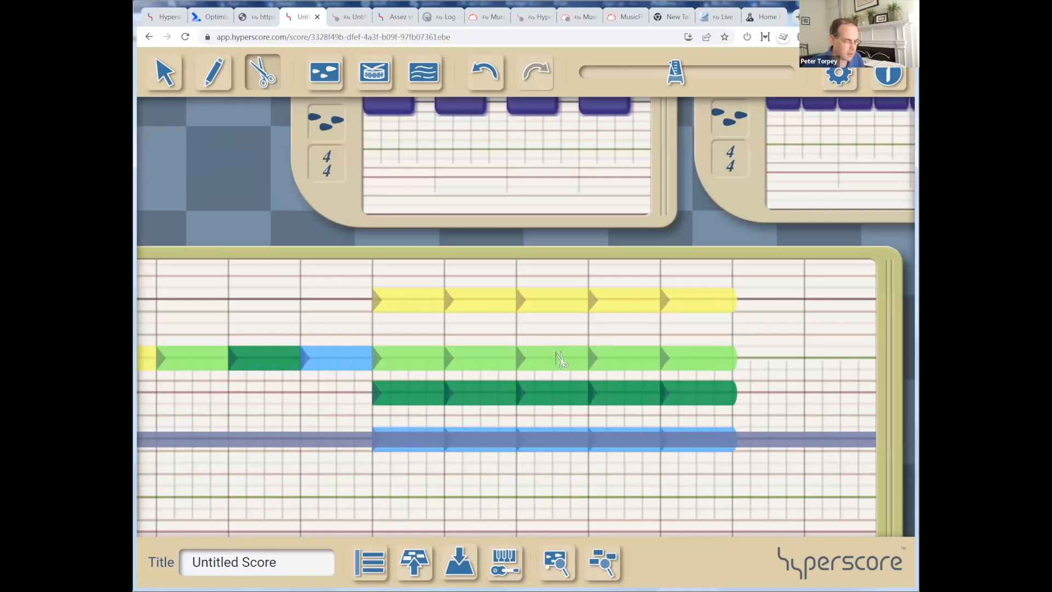
key("v")
left_click(564, 394)
key("Delete")
left_click(558, 447)
key("Delete")
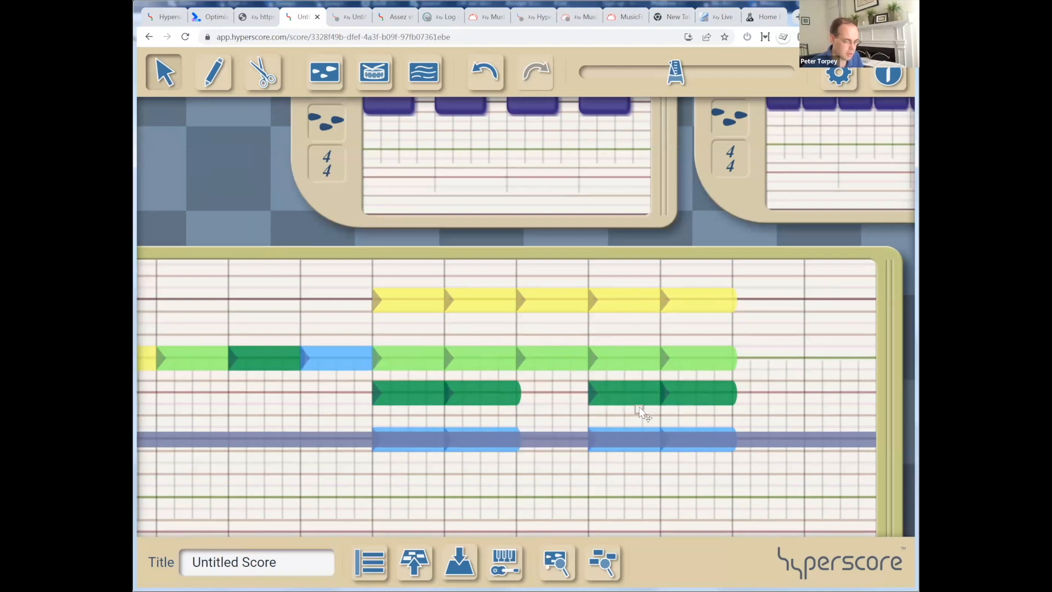
Cut the dark green and light blue strokes of the fourth and fifth stacks midway and delete the pieces between the cuts.
left_click(613, 397)
key("c")
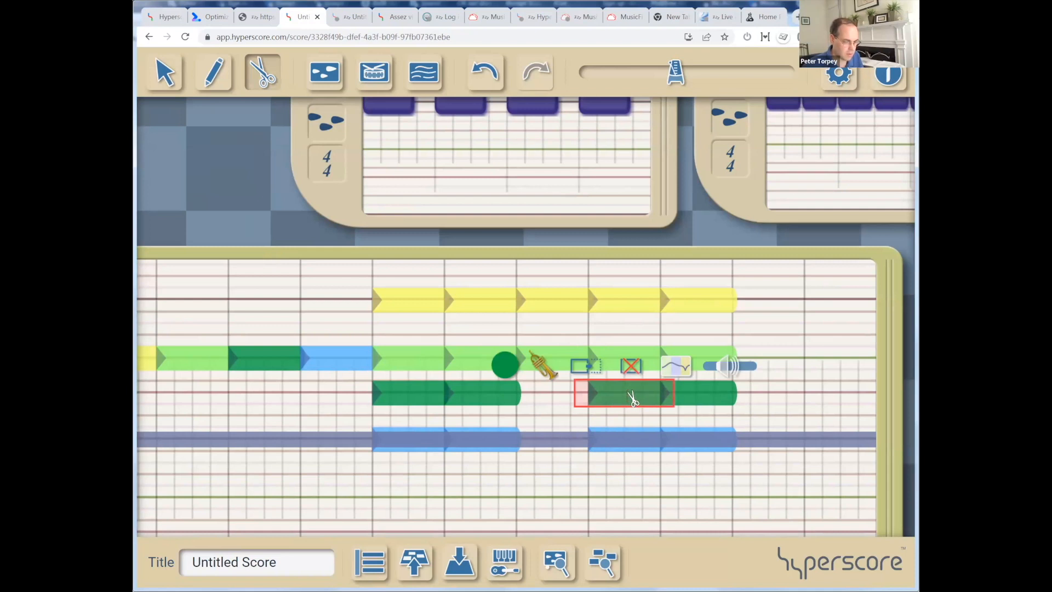
left_click(633, 399)
left_click(674, 397)
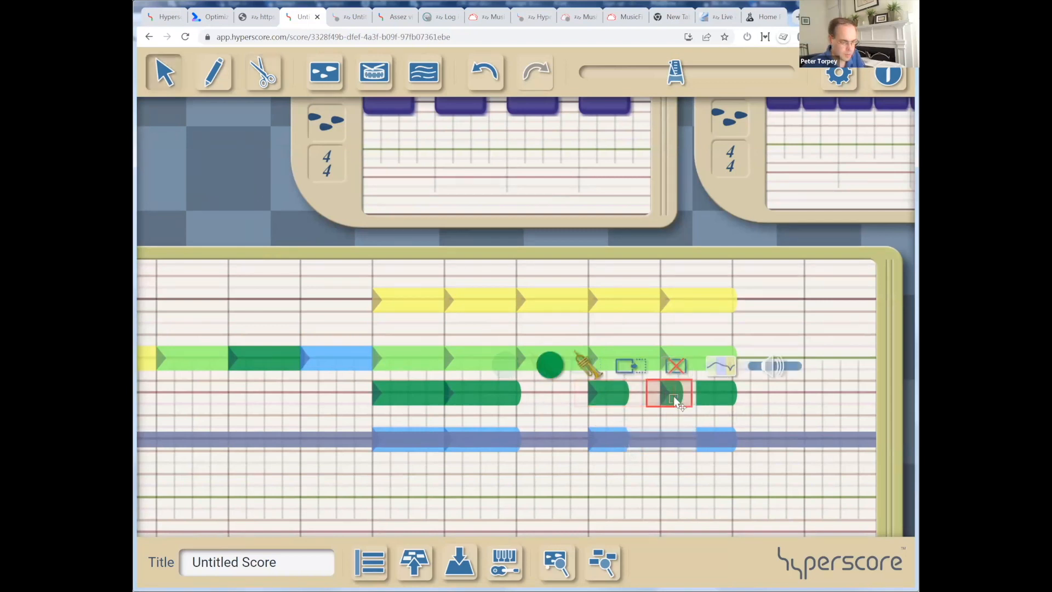
key("Delete")
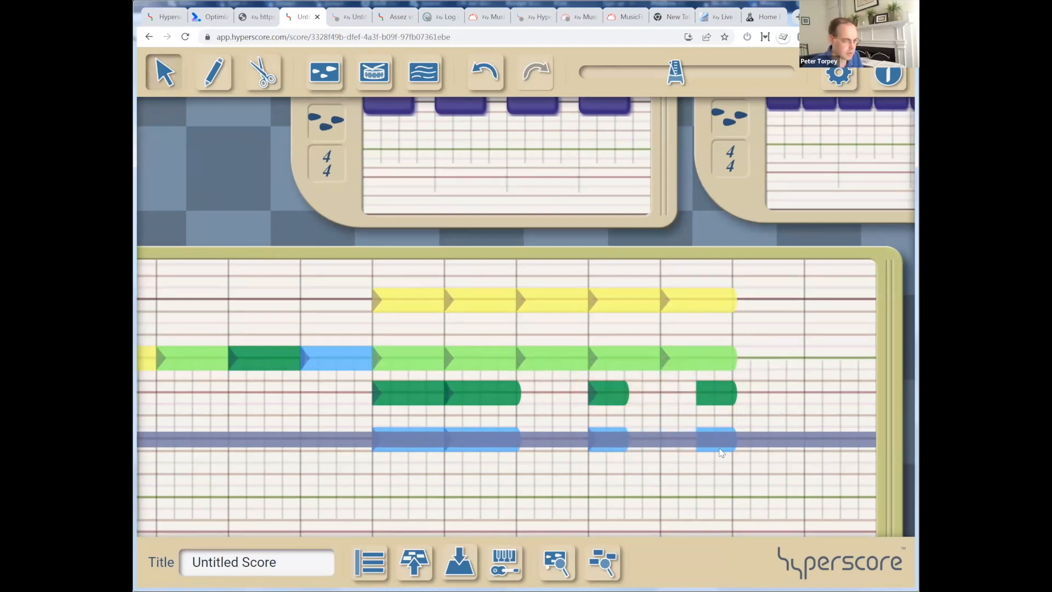
scroll(586, 404, "down", 4)
left_click_drag(826, 422, 814, 380)
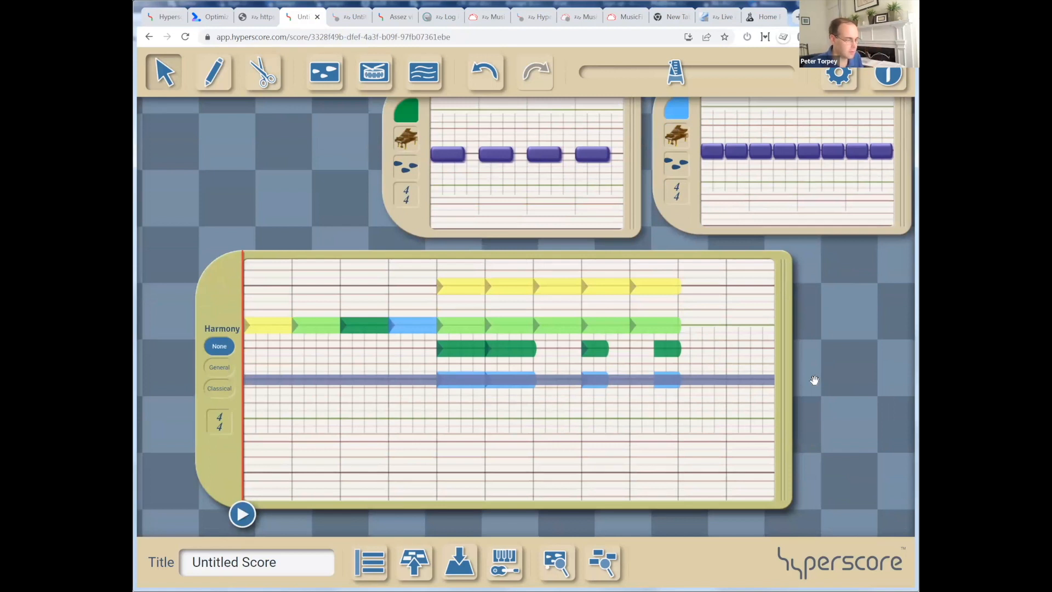
Play back the sketch with its full and gapped stacks.
key("space")
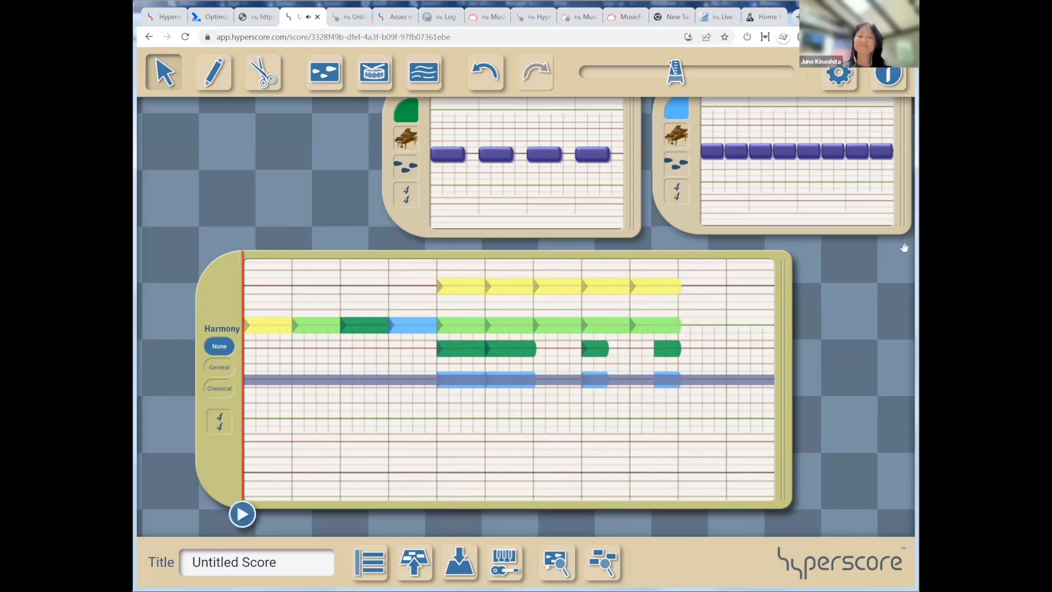
scroll(636, 329, "up", 1)
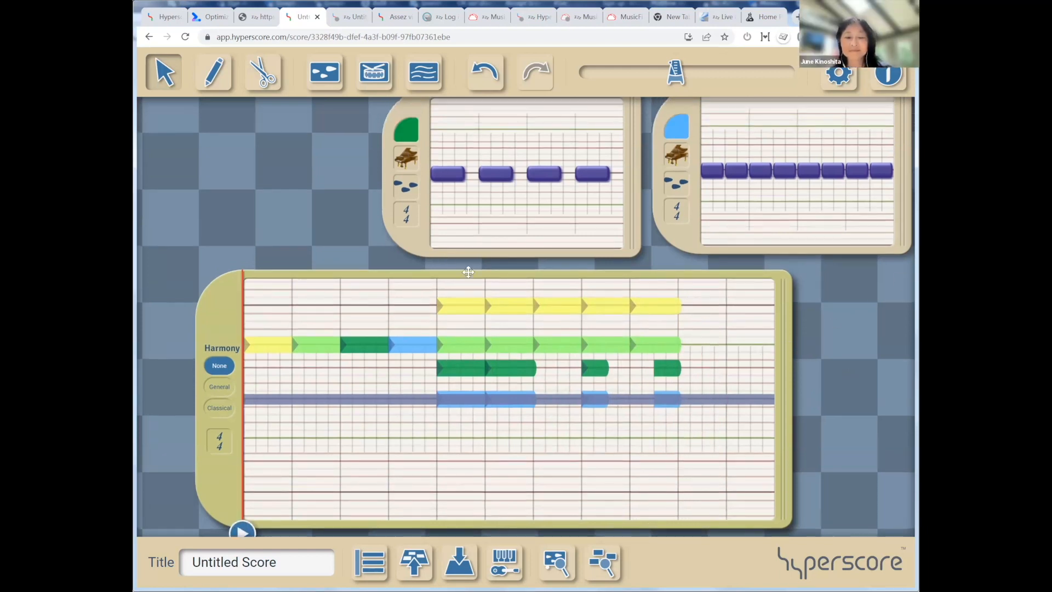
Regroup the melody windows above the sketch: red beside yellow, light green and dark green below yellow, and light blue beside dark green.
scroll(722, 327, "down", 5)
left_click_drag(498, 307, 223, 325)
left_click_drag(599, 301, 687, 388)
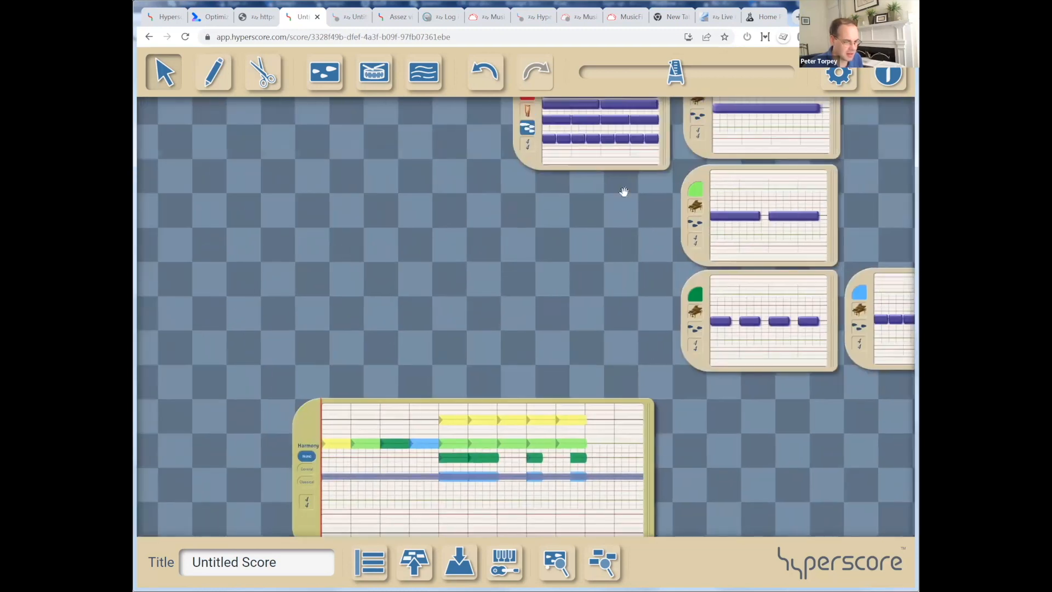
left_click_drag(527, 159, 245, 173)
left_click_drag(709, 157, 423, 175)
left_click_drag(701, 258, 425, 285)
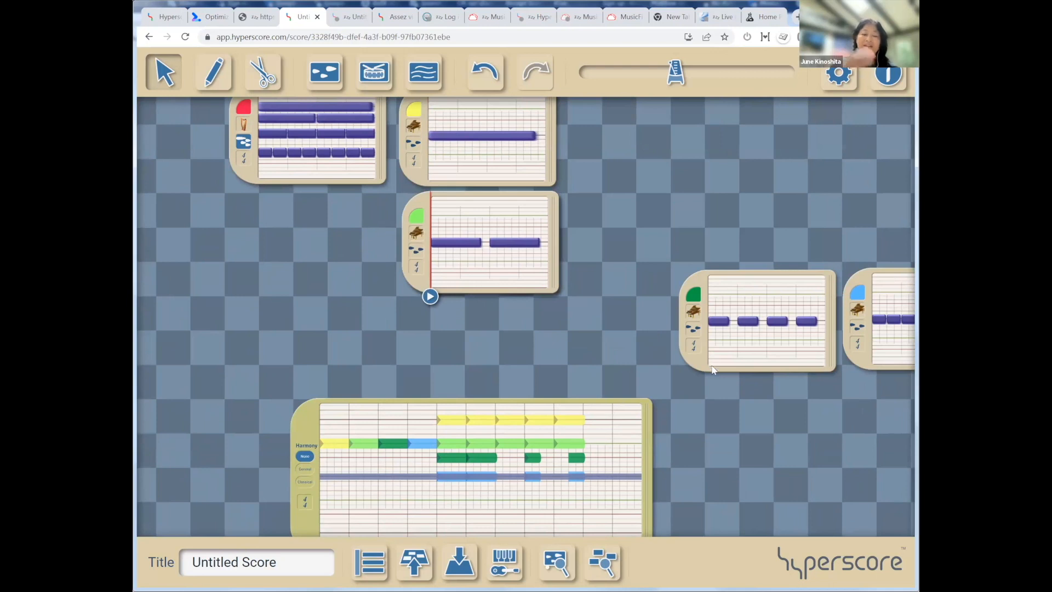
left_click_drag(701, 365, 433, 384)
left_click_drag(868, 362, 254, 384)
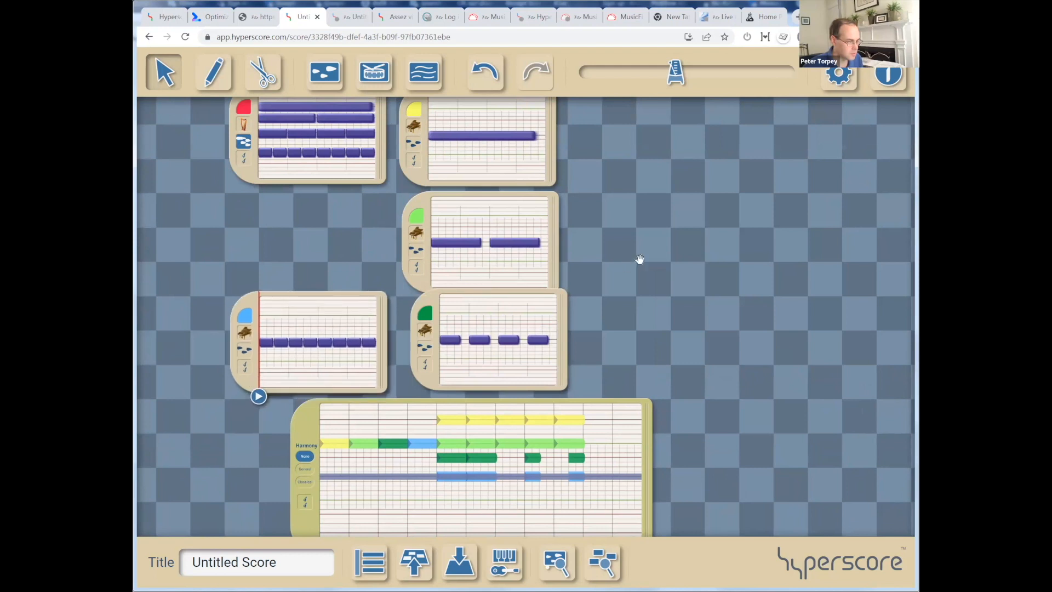
left_click(326, 73)
left_click(648, 153)
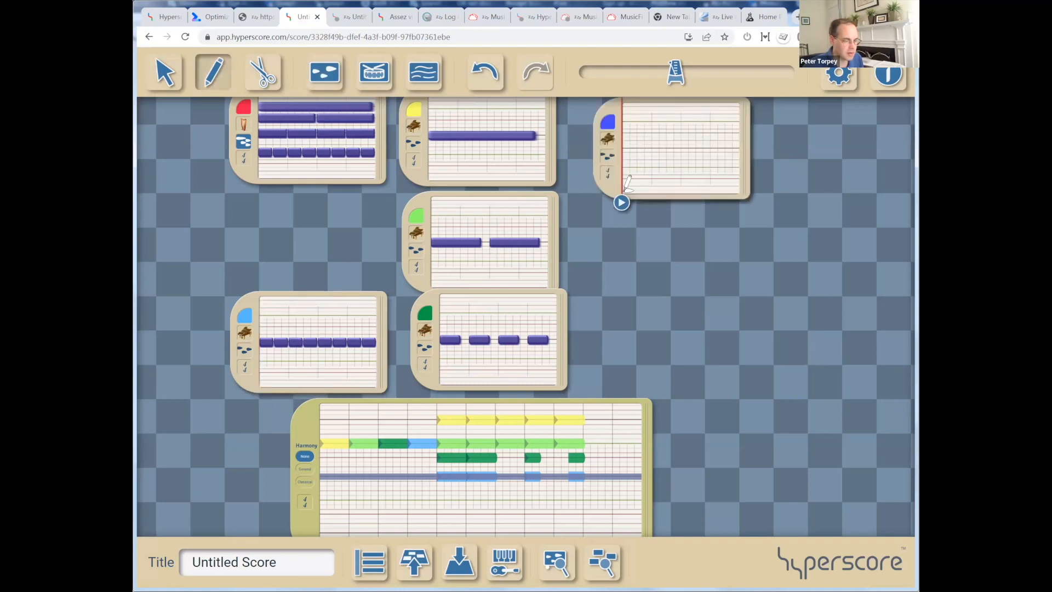
left_click(330, 82)
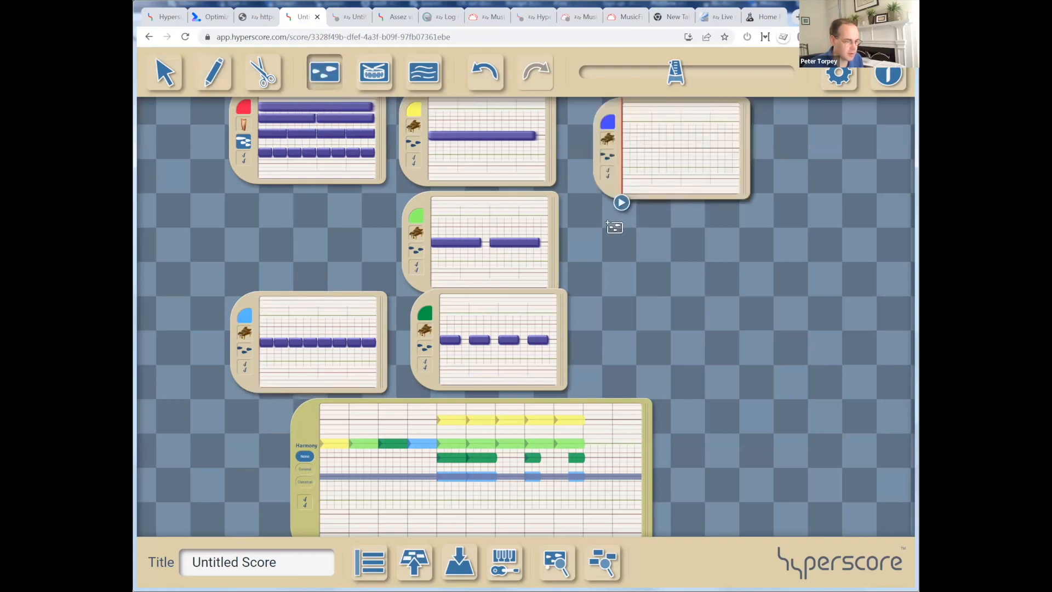
left_click(616, 208)
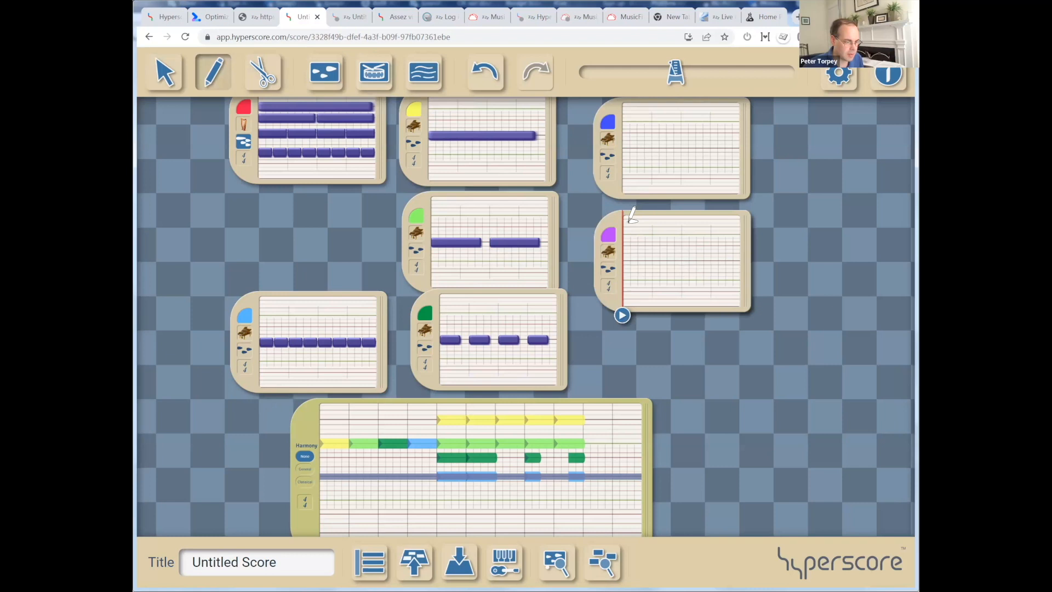
left_click_drag(618, 223, 621, 257)
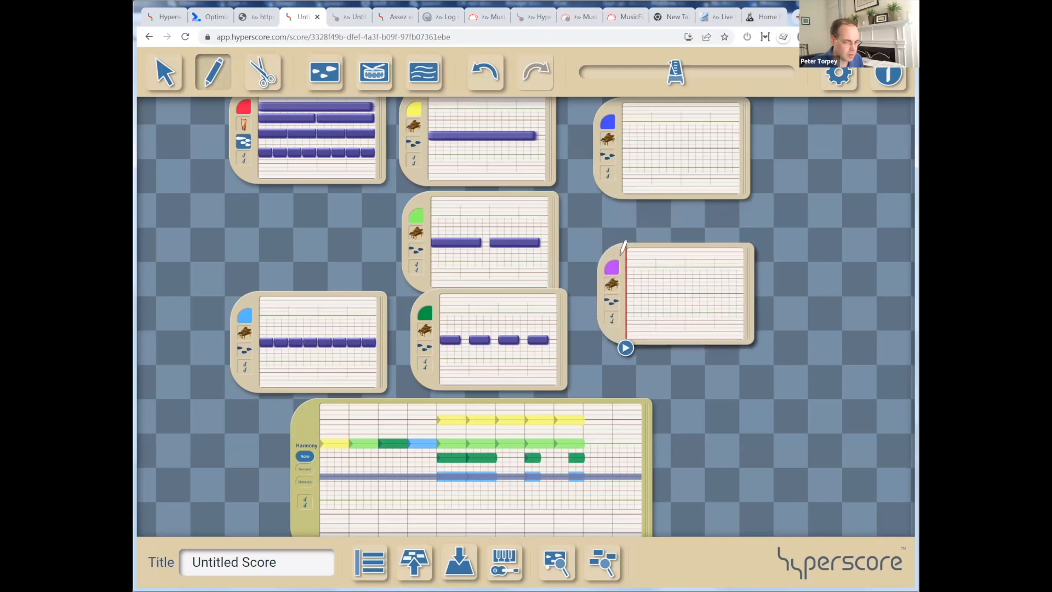
left_click_drag(617, 187, 615, 223)
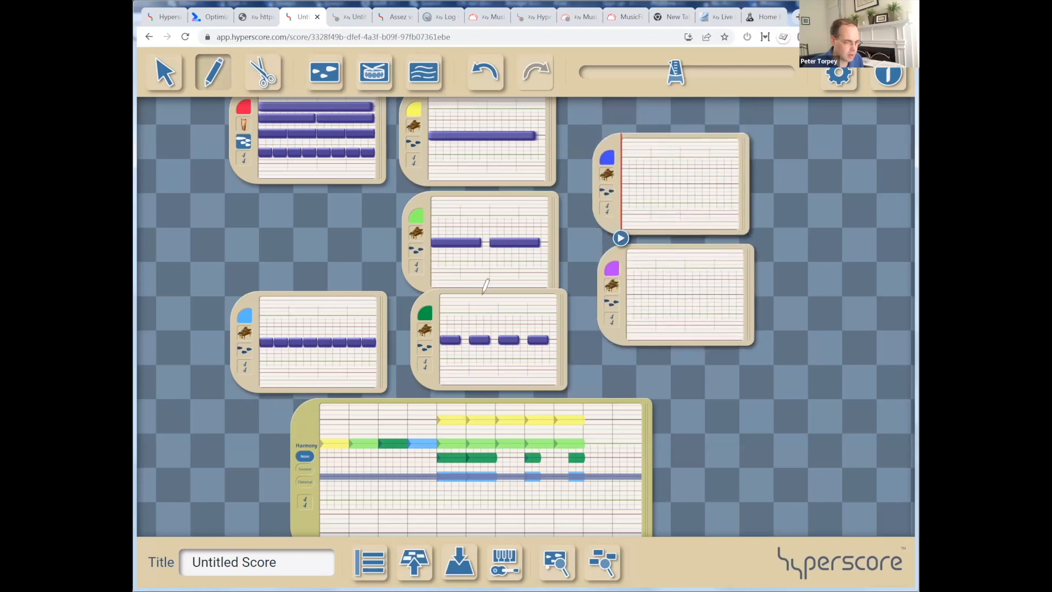
key("Delete")
left_click(630, 247)
key("Delete")
Duplicate the dark green melody as a blue one and the light blue melody as a purple and an orange one, placed beside the originals.
left_click(252, 302)
key("ctrl+c")
key("ctrl+v")
mouse_move(275, 323)
left_mouse_down()
mouse_move(641, 251)
mouse_move(623, 270)
left_mouse_up()
left_click(439, 296)
key("ctrl+c")
key("ctrl+v")
left_click_drag(584, 334, 726, 183)
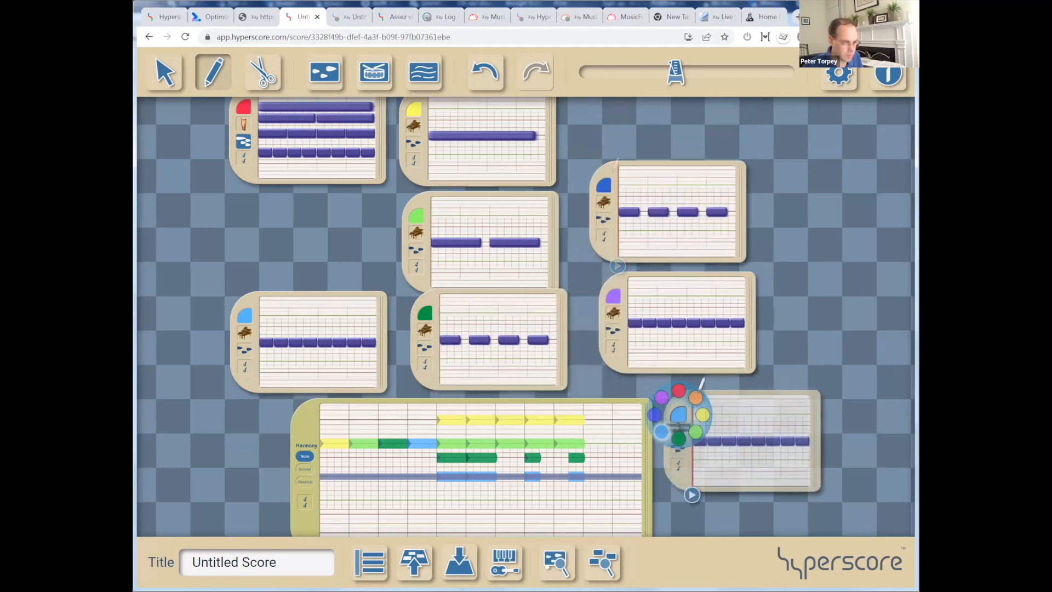
left_click(695, 395)
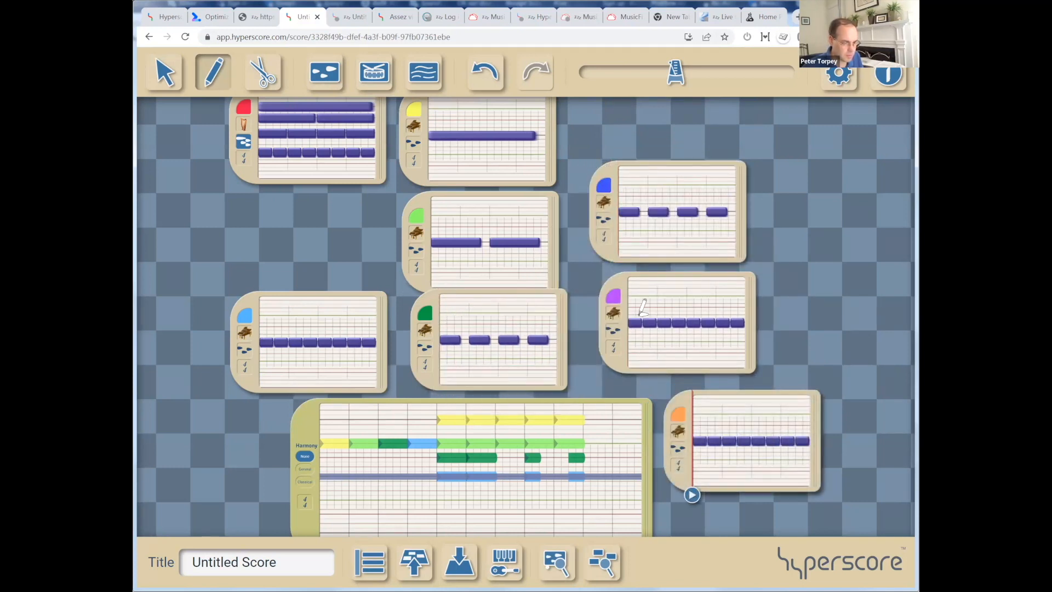
Delete the second and fourth notes of the blue melody and play it back.
right_click(658, 234)
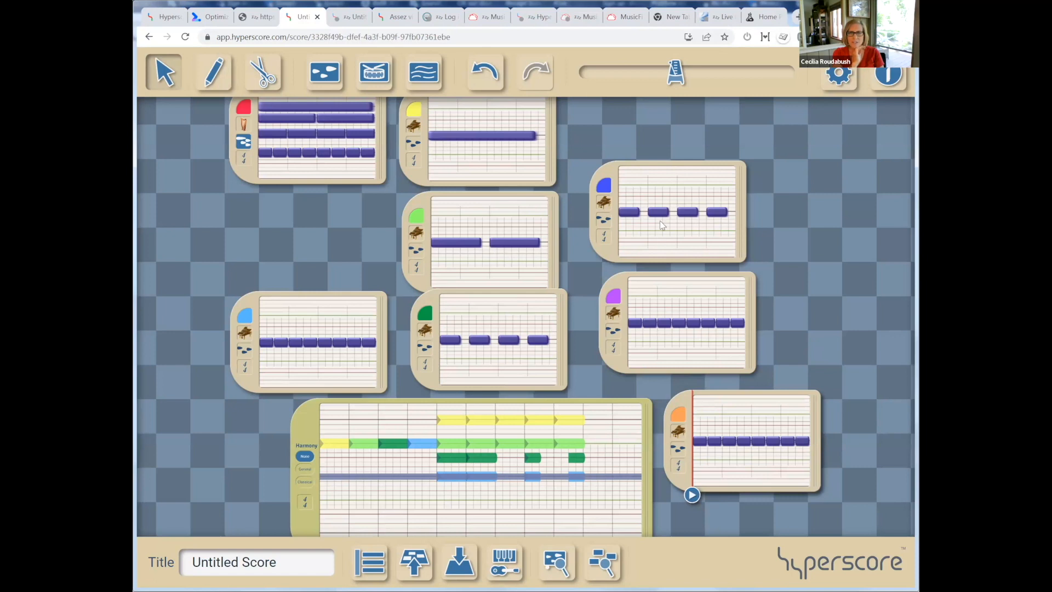
left_click(659, 225)
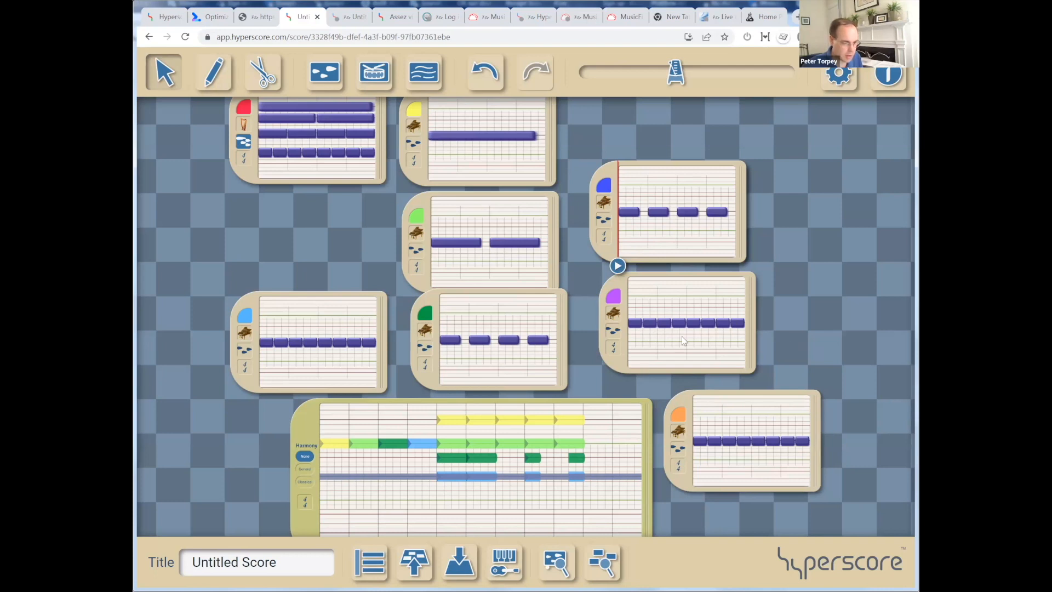
left_click(653, 336)
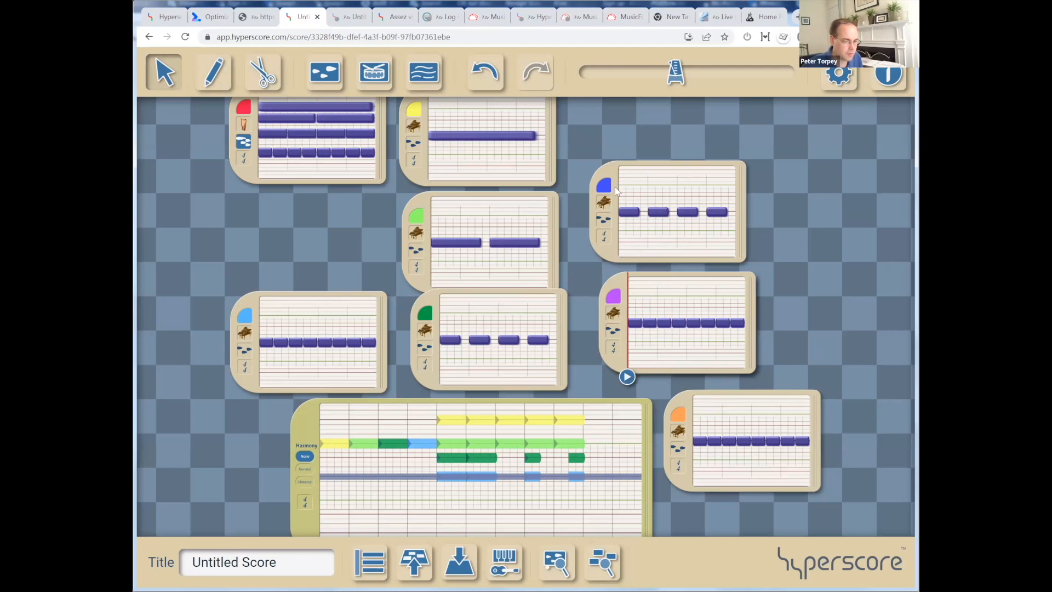
left_click(607, 212)
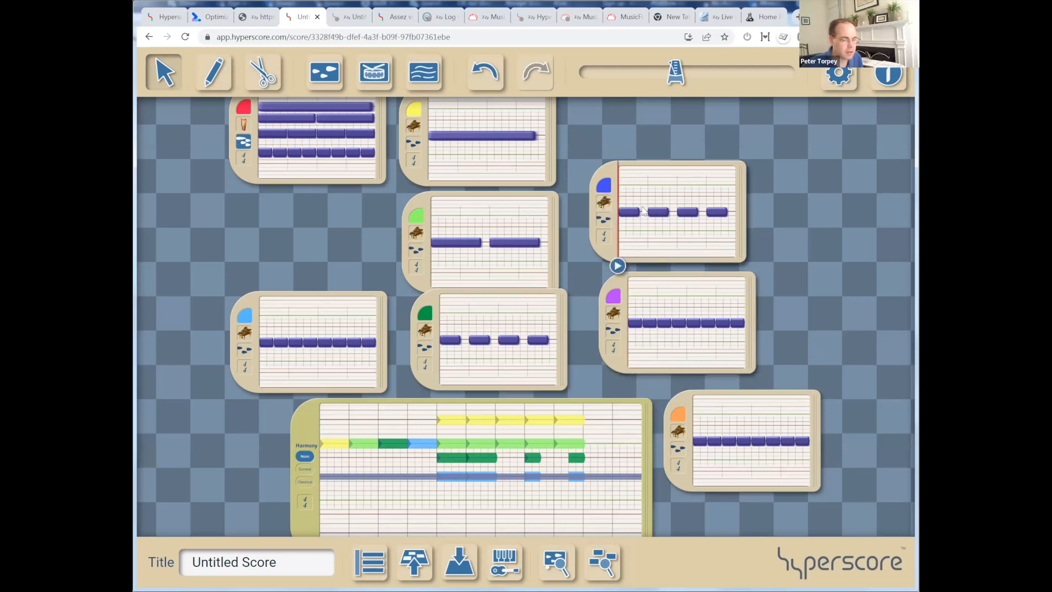
left_click(660, 212)
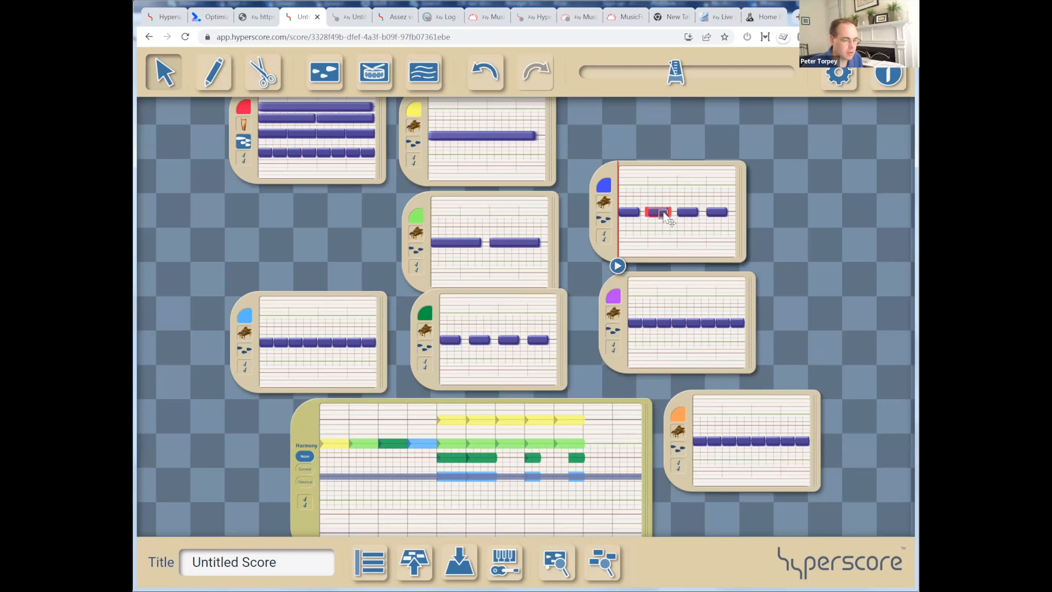
left_click(721, 214, "shift")
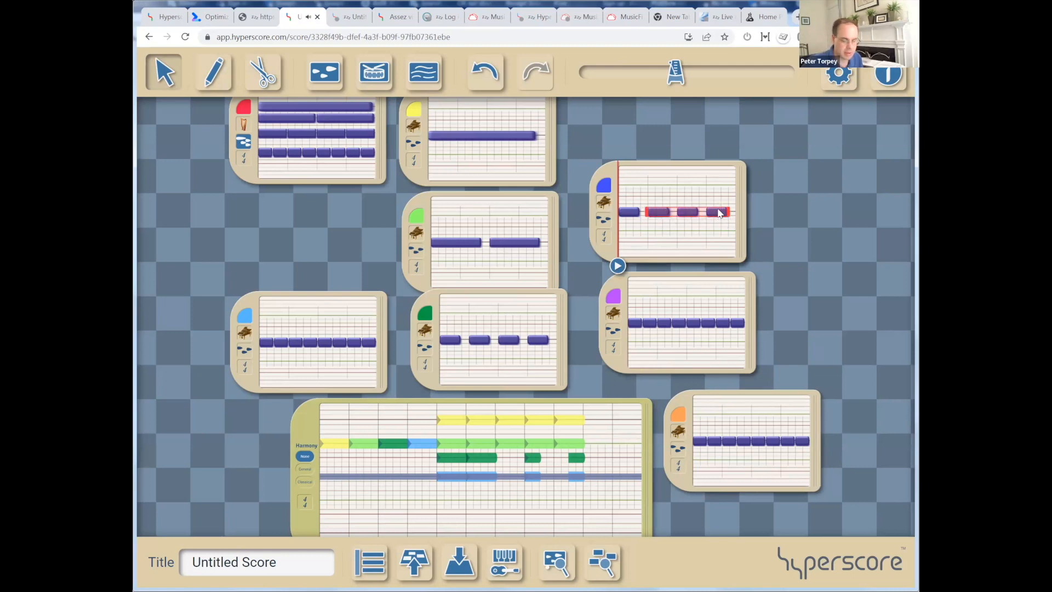
key("Delete")
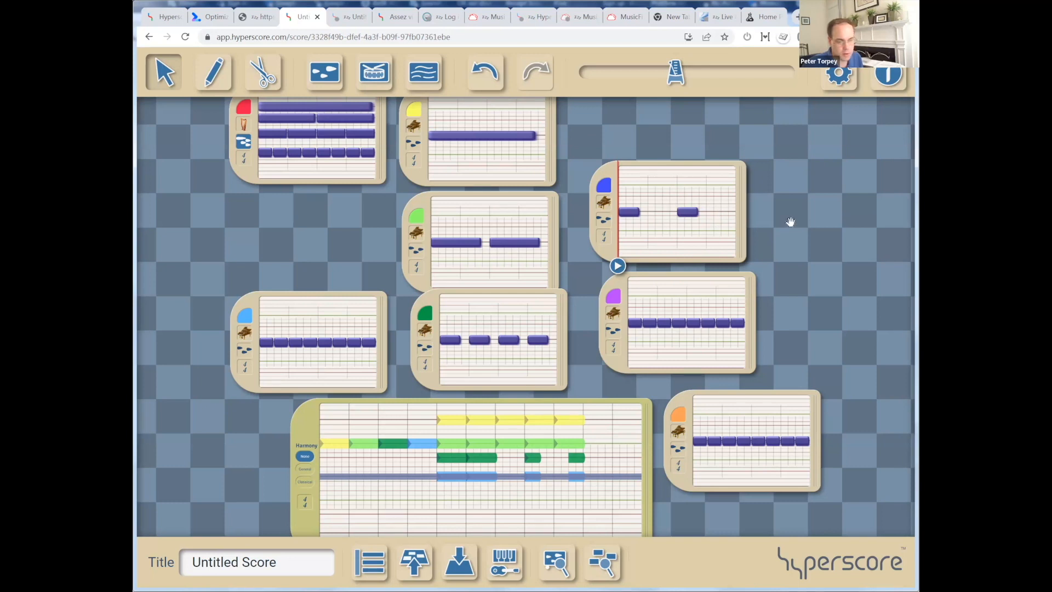
key("space")
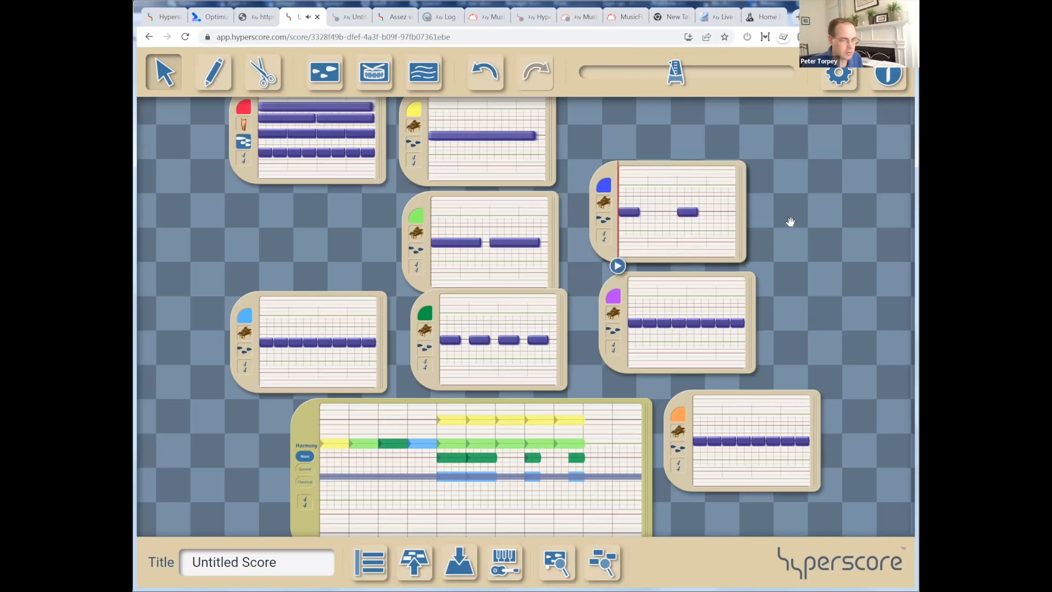
Delete the second, fourth, sixth and eighth notes of the purple melody and the first, third, fifth and seventh of the orange melody.
left_click(651, 323)
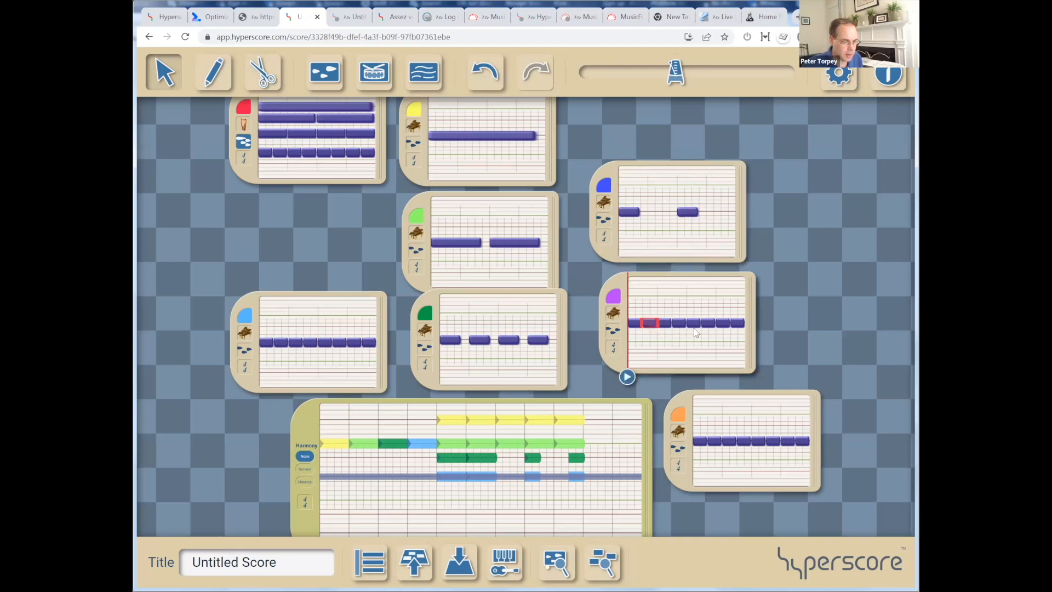
left_click_drag(683, 322, 740, 327)
left_click(737, 324, "shift")
key("Delete")
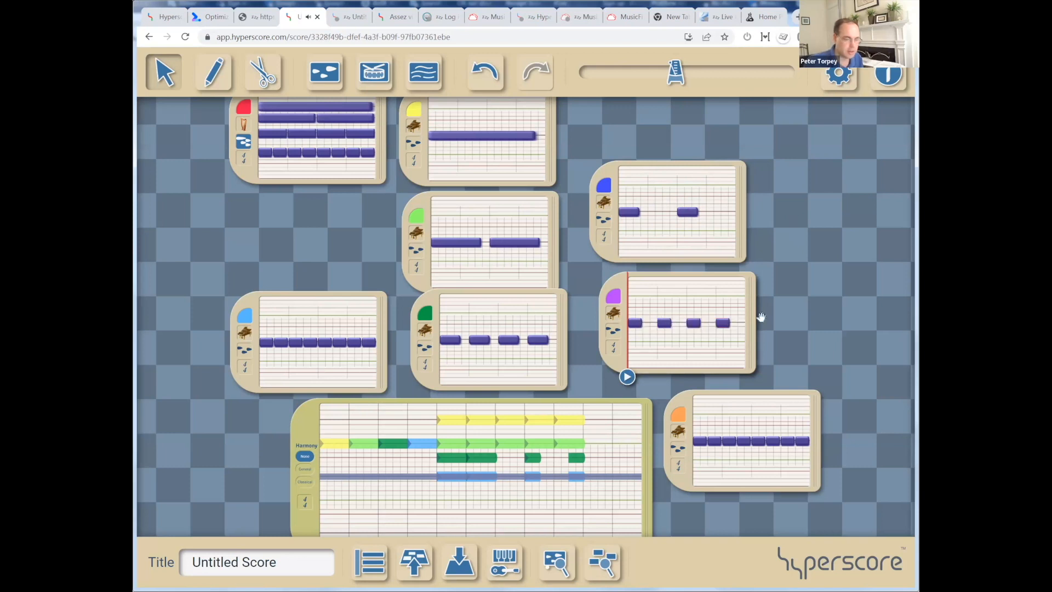
left_click_drag(700, 438, 793, 446)
key("Delete")
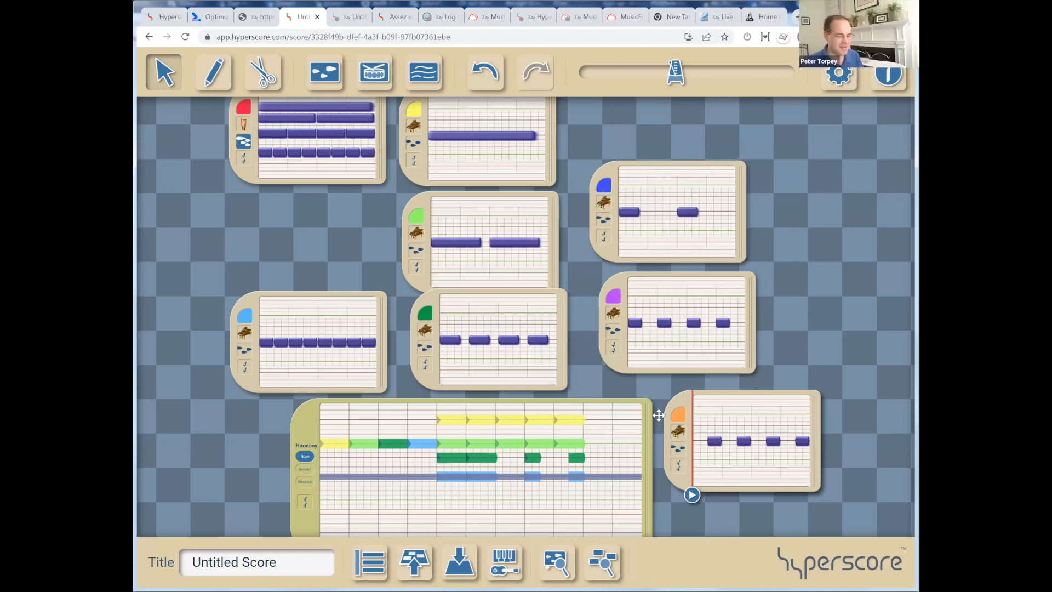
Move the sketch window away from the orange melody and lengthen its timeline by about three grid sections.
left_click_drag(587, 399, 508, 399)
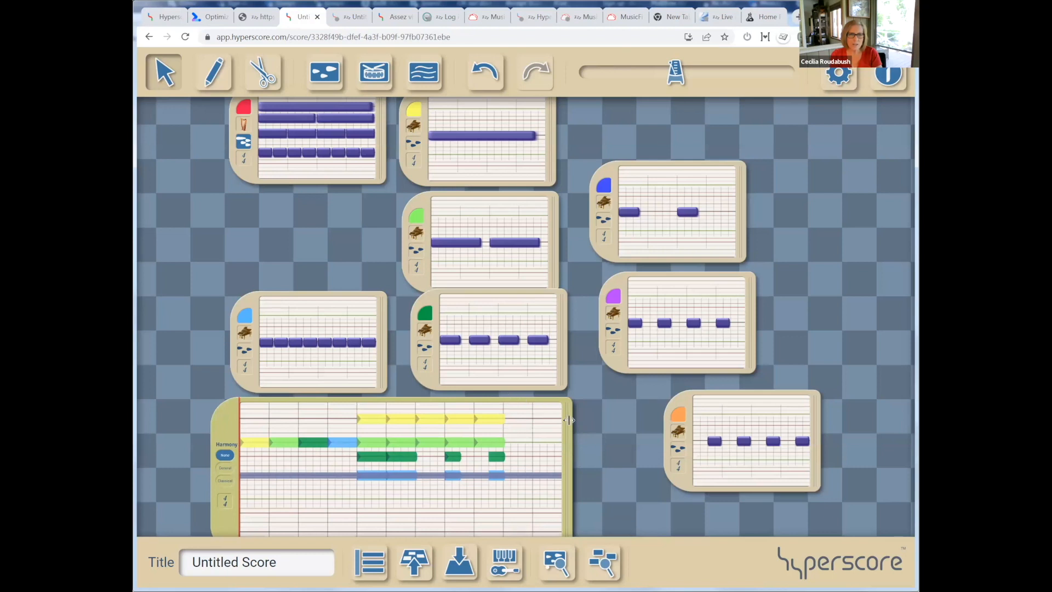
left_click_drag(567, 420, 648, 420)
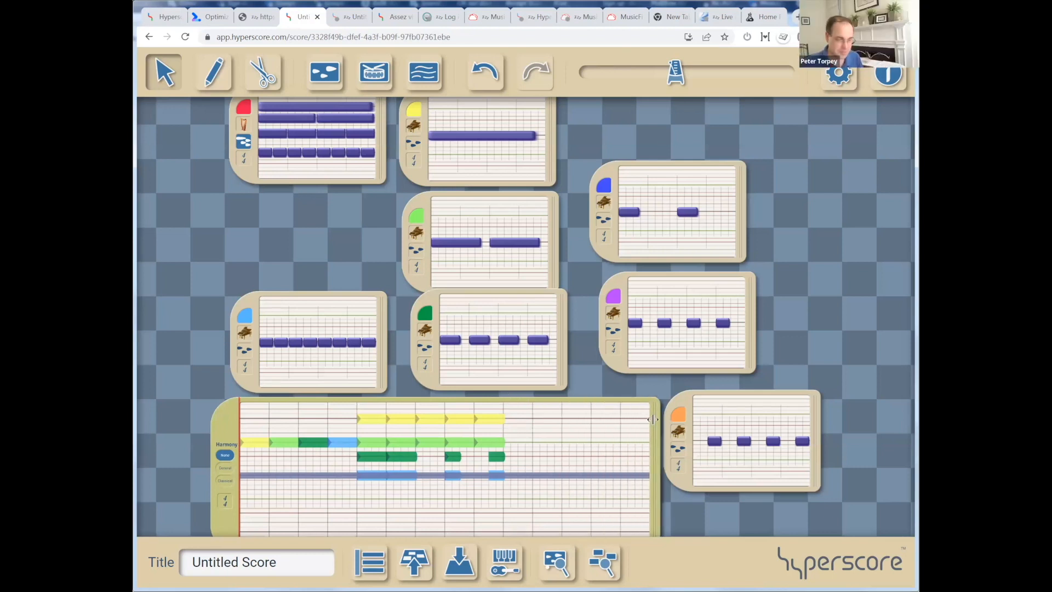
Draw staggered blue, light blue, purple and orange strokes after the last stack, and put the light blue one on the central harmony line.
left_click(214, 72)
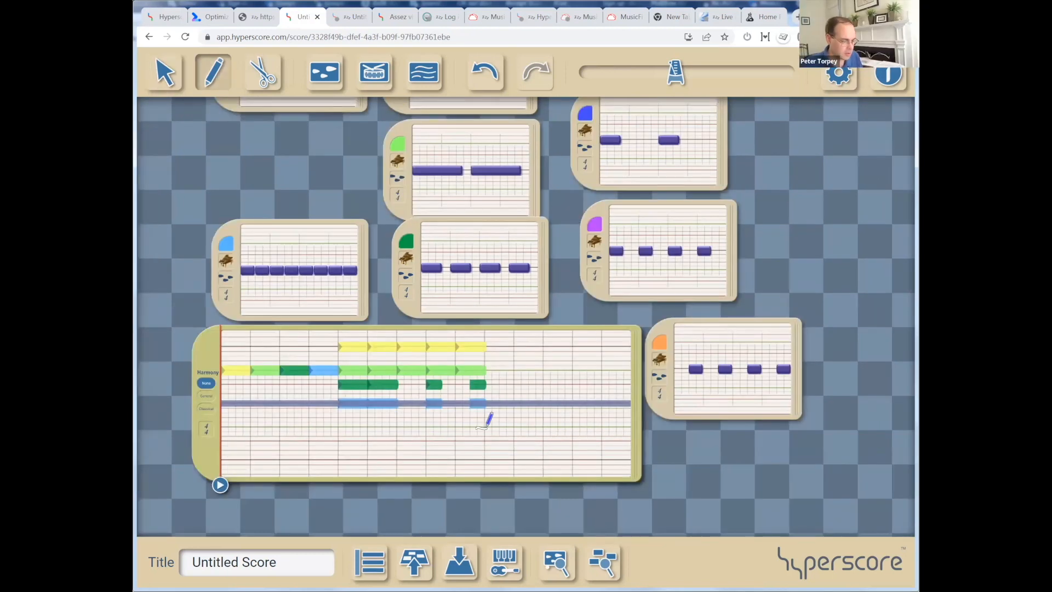
left_click_drag(485, 427, 543, 427)
mouse_move(515, 441)
left_mouse_down()
mouse_move(572, 440)
mouse_move(515, 441)
left_mouse_up()
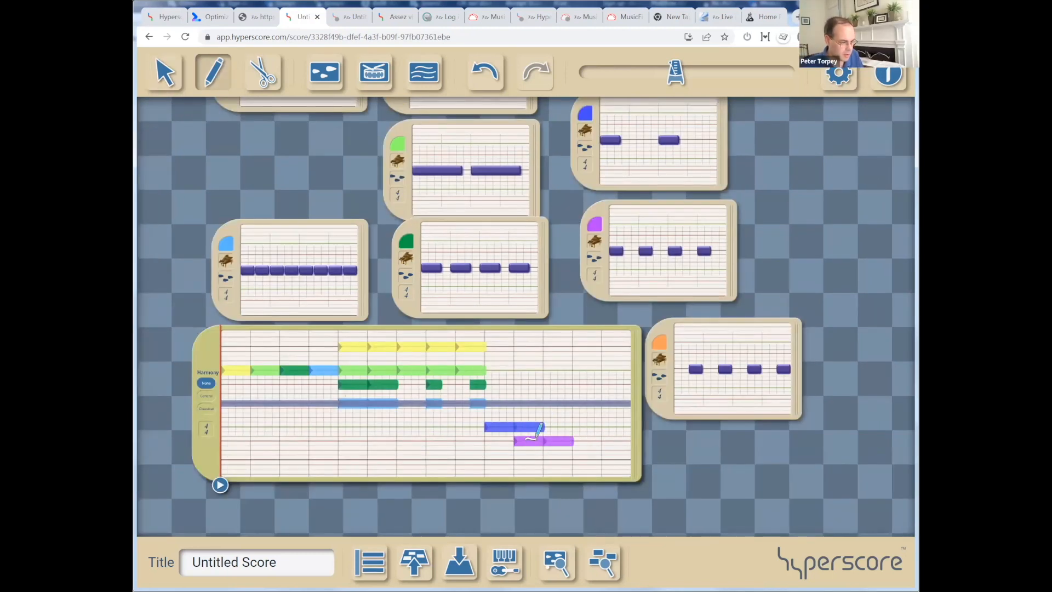
left_click_drag(543, 459, 573, 459)
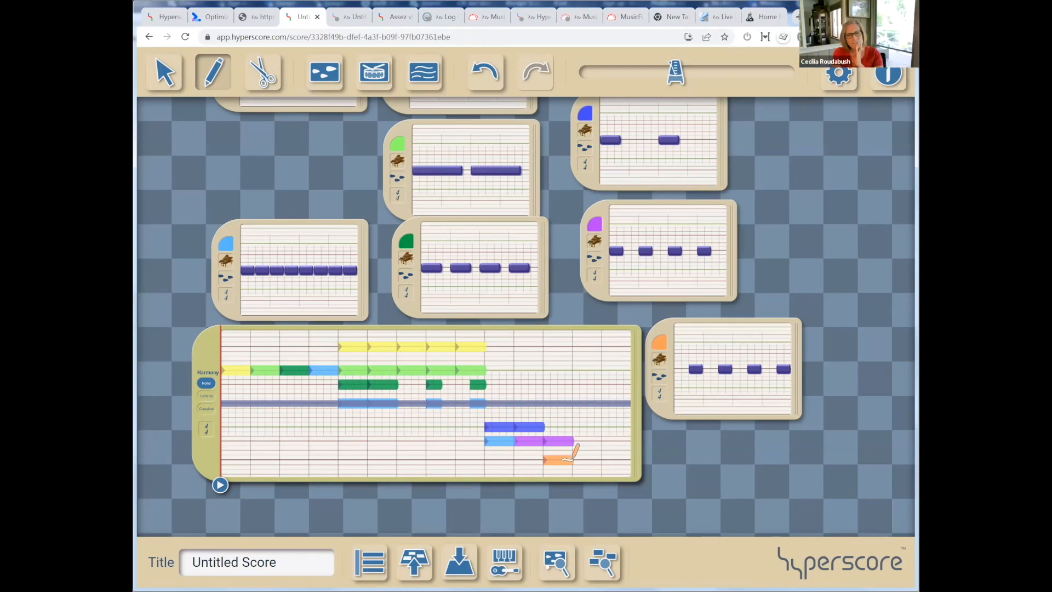
right_click(519, 391)
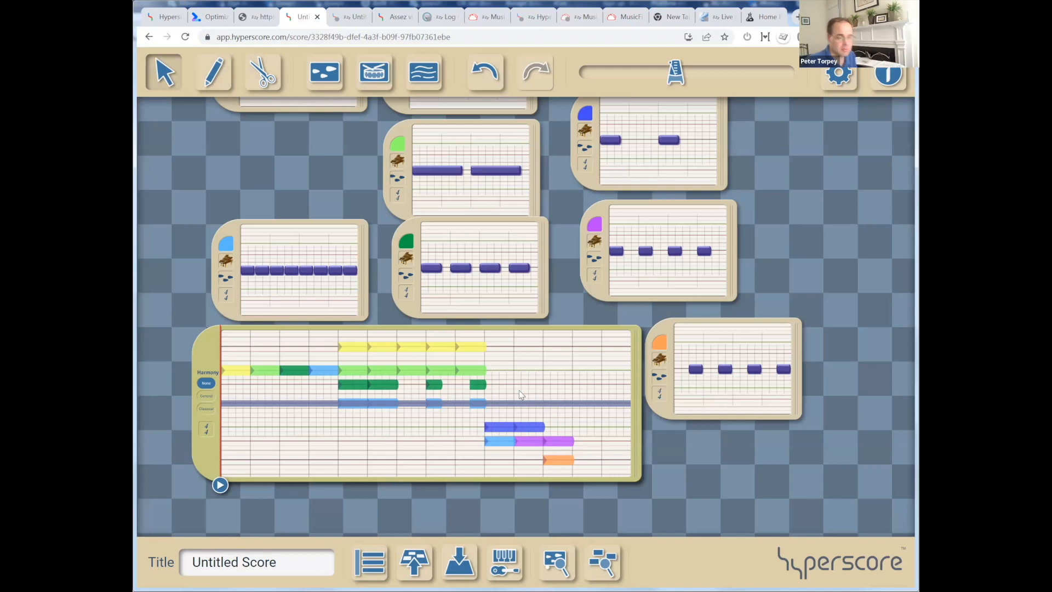
left_click_drag(495, 438, 497, 403)
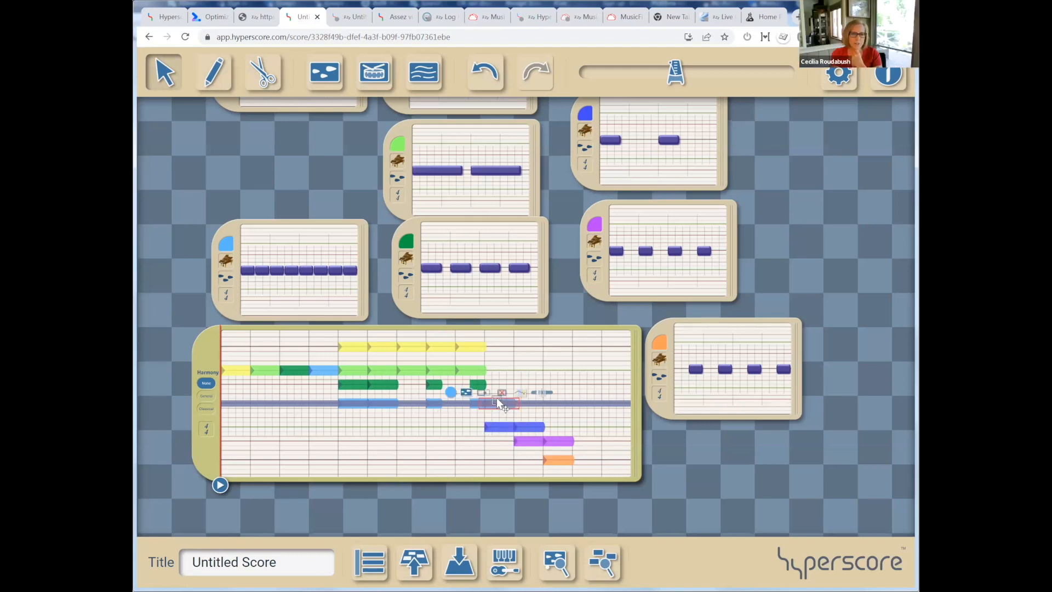
left_click(517, 346)
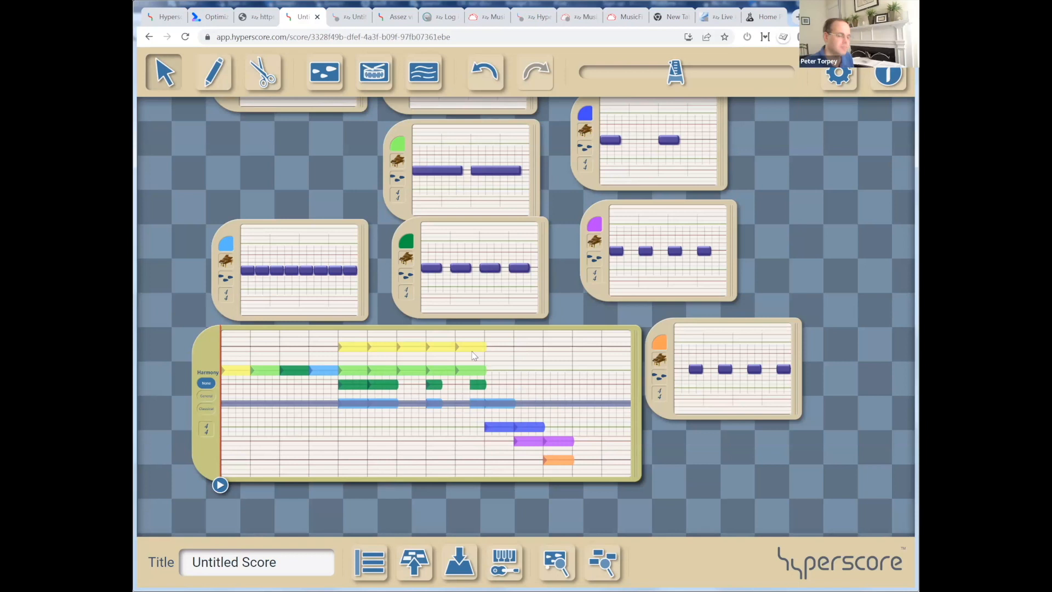
Assign different instruments to the last light blue stroke and the blue stroke in the sketch window.
left_click(478, 406)
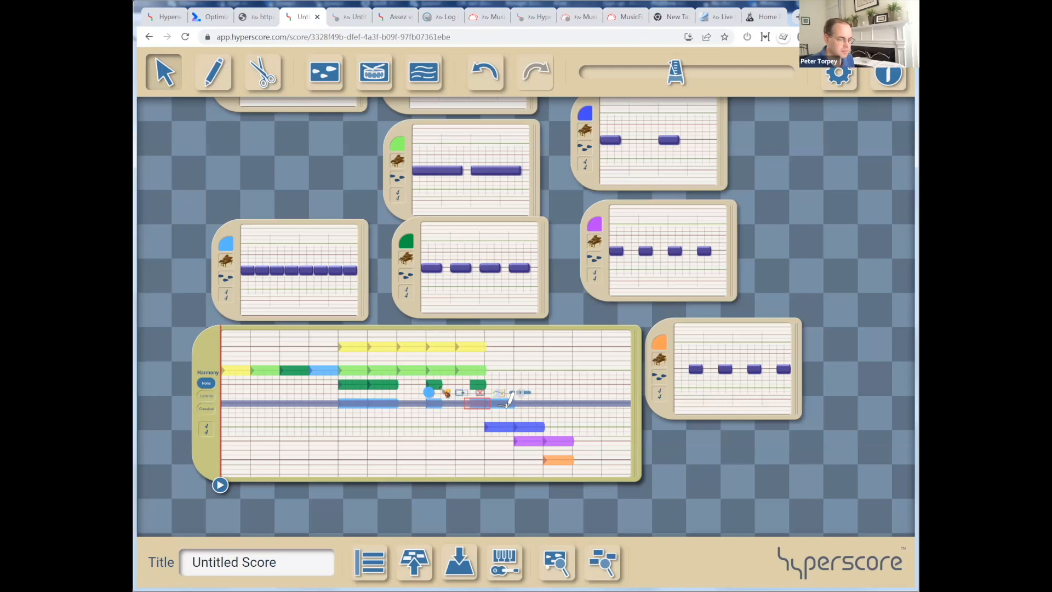
left_click(466, 393)
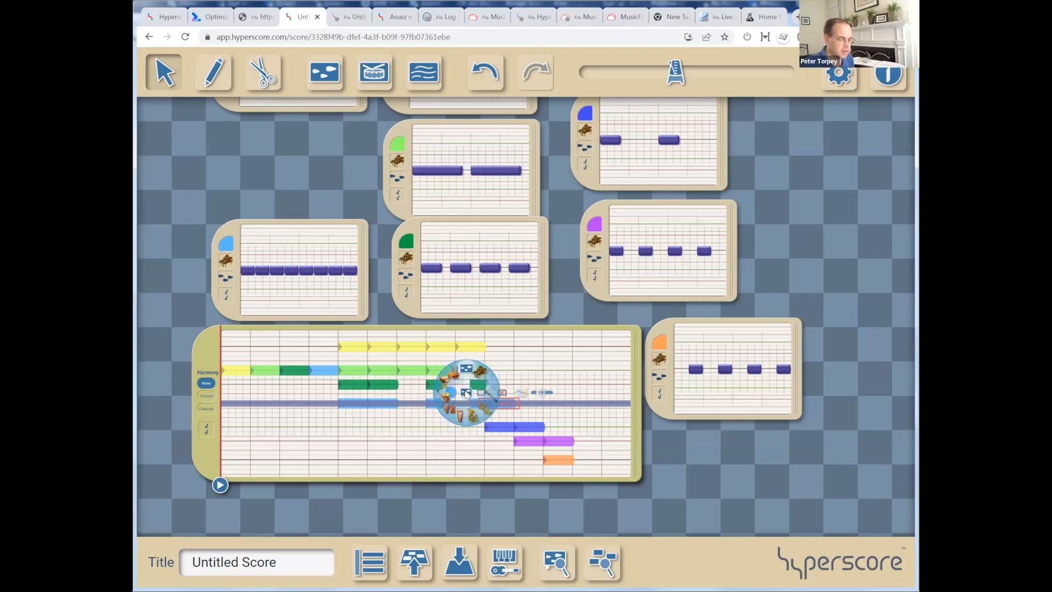
left_click(444, 400)
left_click(491, 428)
left_click(481, 417)
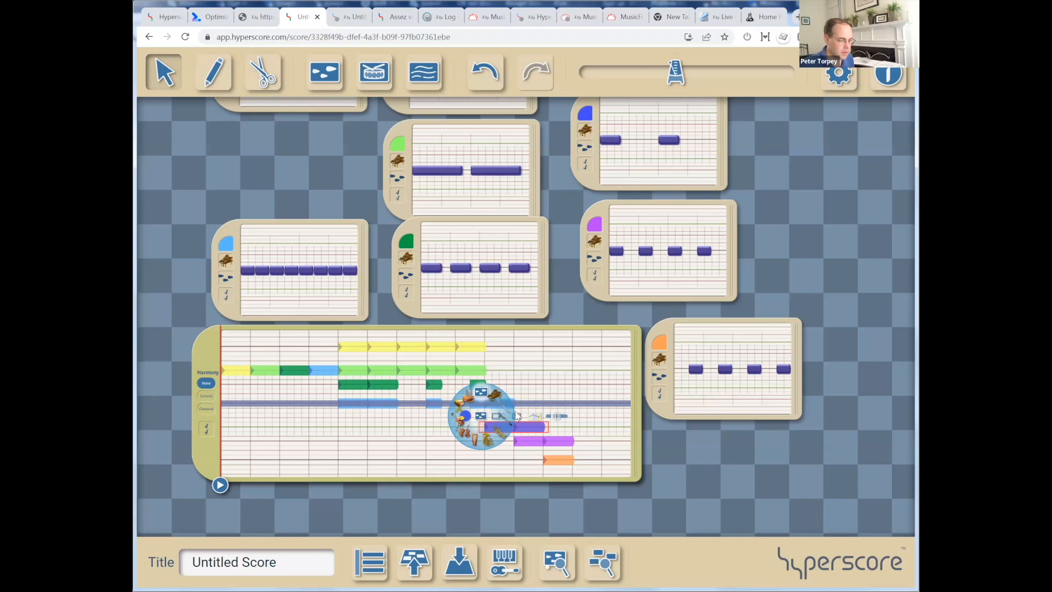
left_click_drag(597, 437, 496, 452)
Assign different instruments to the purple and orange strokes in the sketch window.
left_click(509, 430)
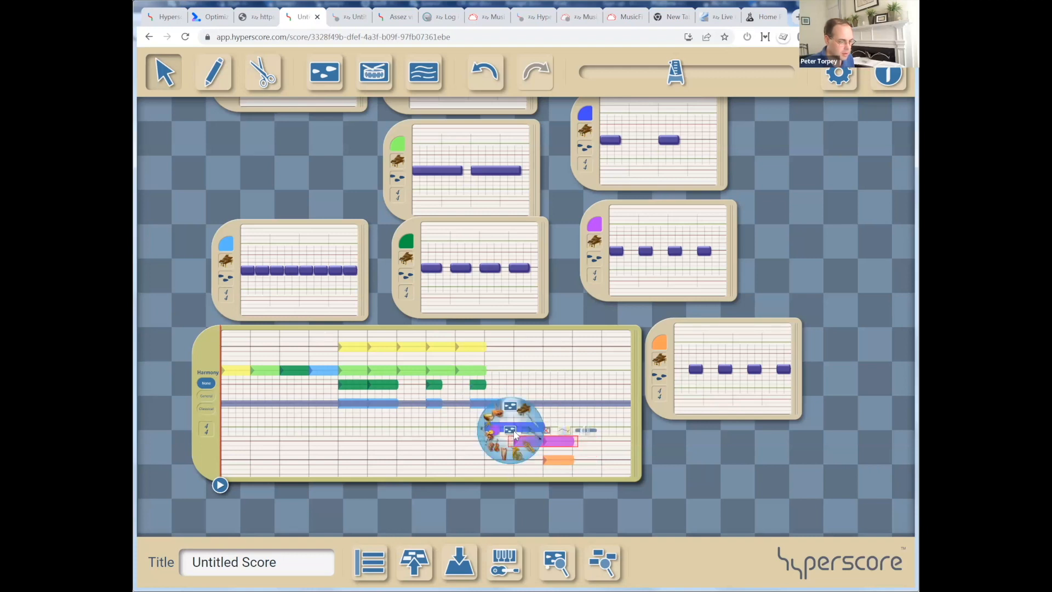
left_click(491, 442)
left_click(558, 461)
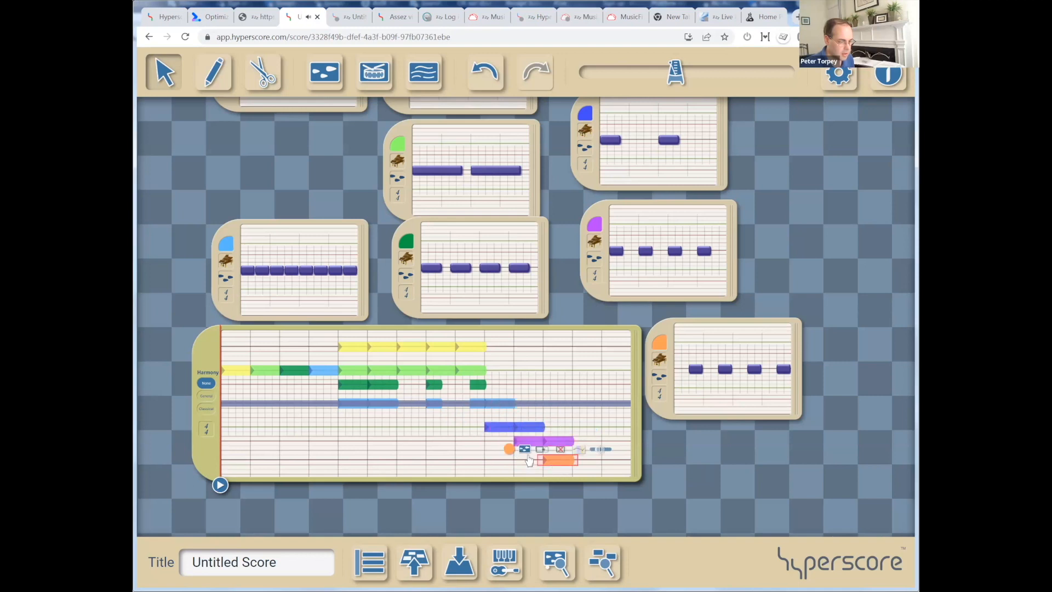
left_click(524, 451)
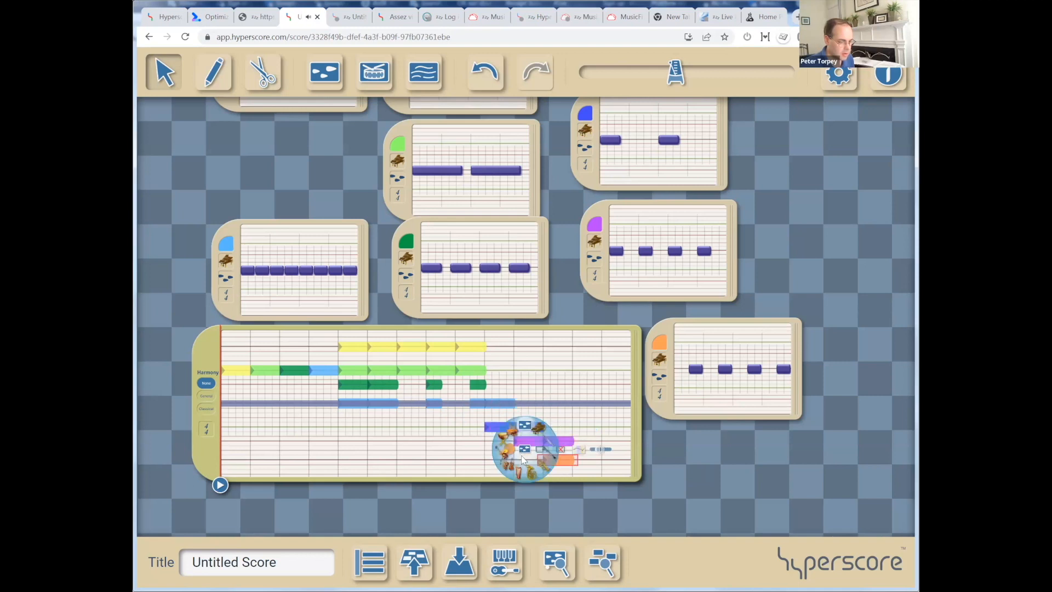
left_click(520, 471)
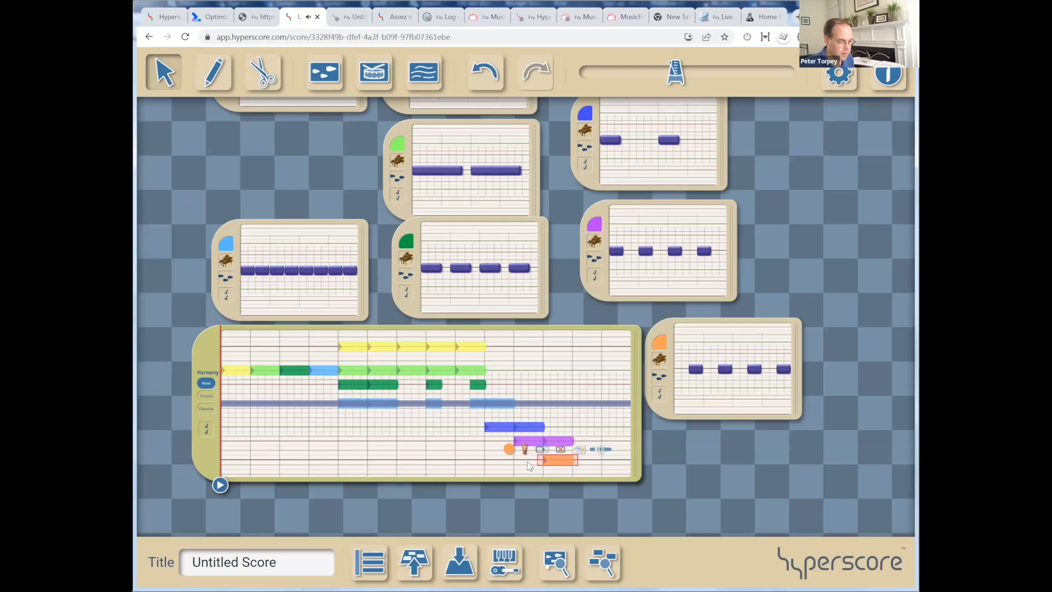
Choose another instrument for the blue stroke and play the sketch around the start of the staggered strokes.
left_click(533, 426)
left_click(482, 417)
left_click(494, 431)
left_click(448, 486)
left_click_drag(448, 485, 417, 484)
left_click(416, 486)
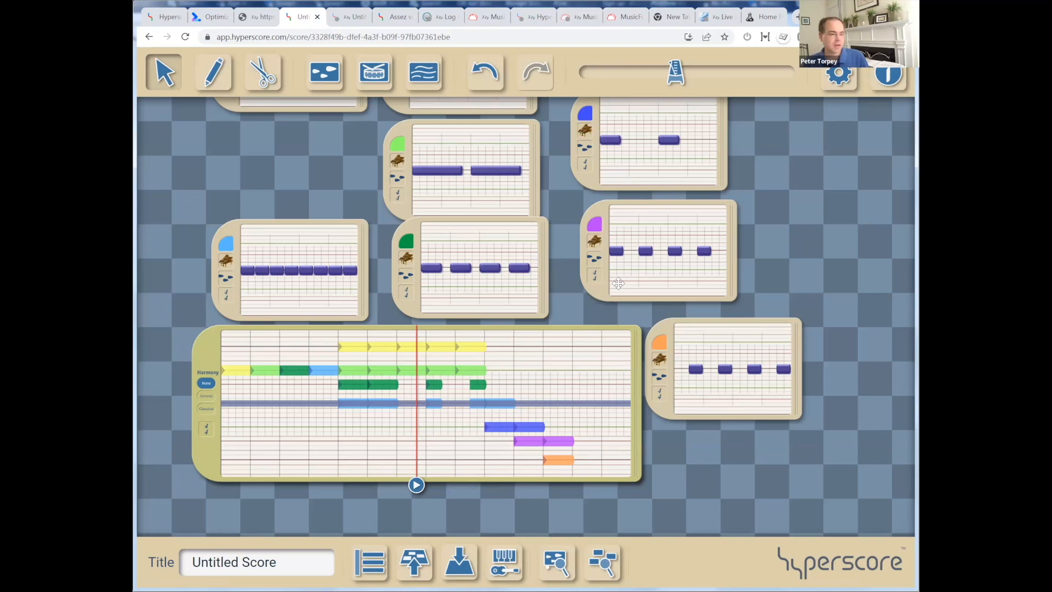
Duplicate the dark green melody window and place the copy in the empty space beside the purple melody.
left_click_drag(763, 278, 695, 373)
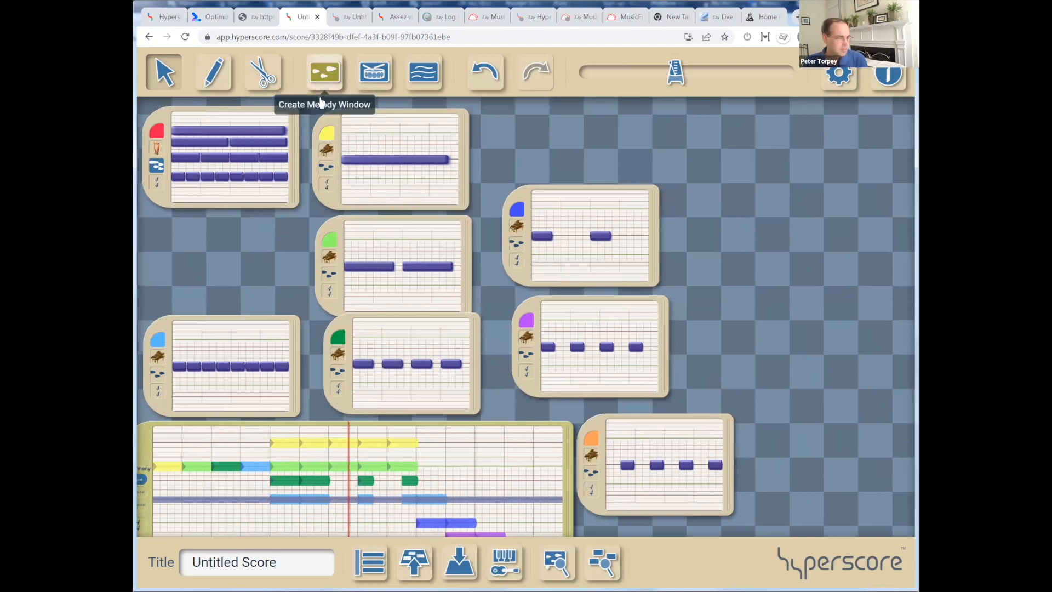
left_click(348, 329)
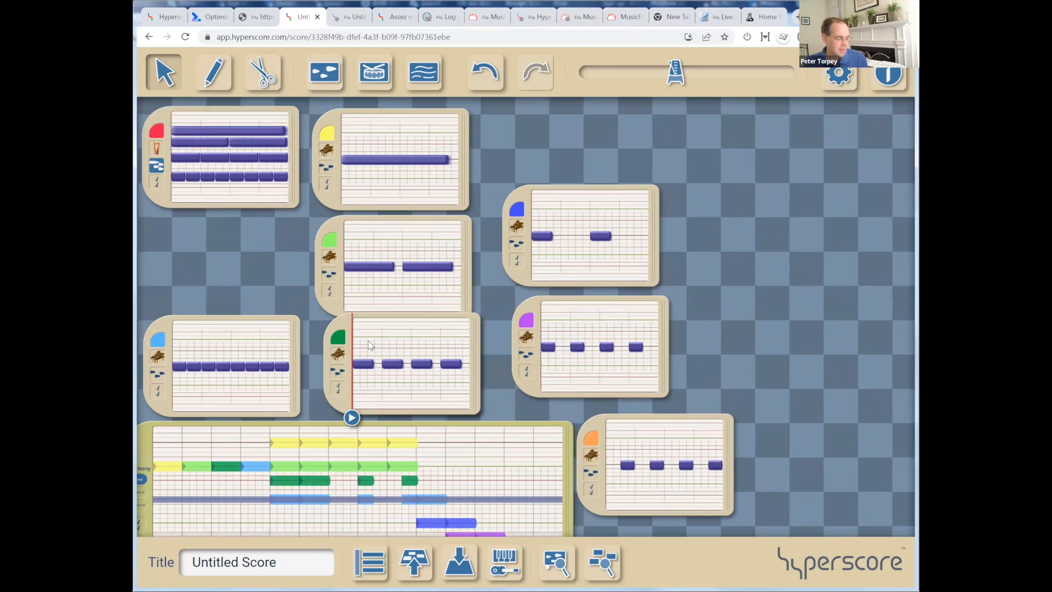
key("ctrl+v")
left_click_drag(372, 347, 727, 313)
key("v")
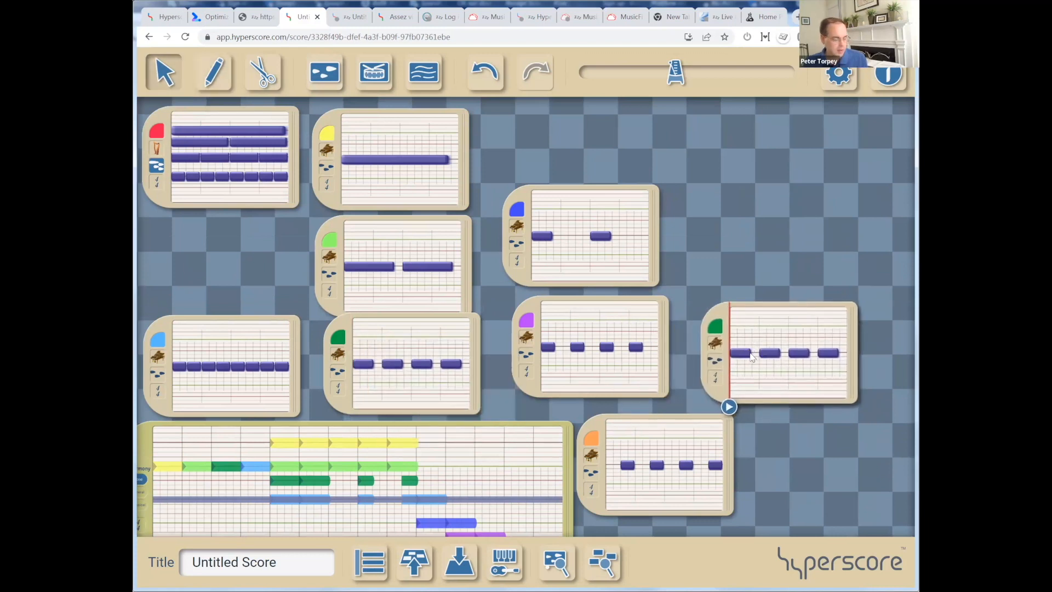
Raise the second, third and fourth notes of the copied dark green melody to different pitches and play it back.
left_click(769, 353)
left_click_drag(772, 347, 829, 340)
left_click(770, 334)
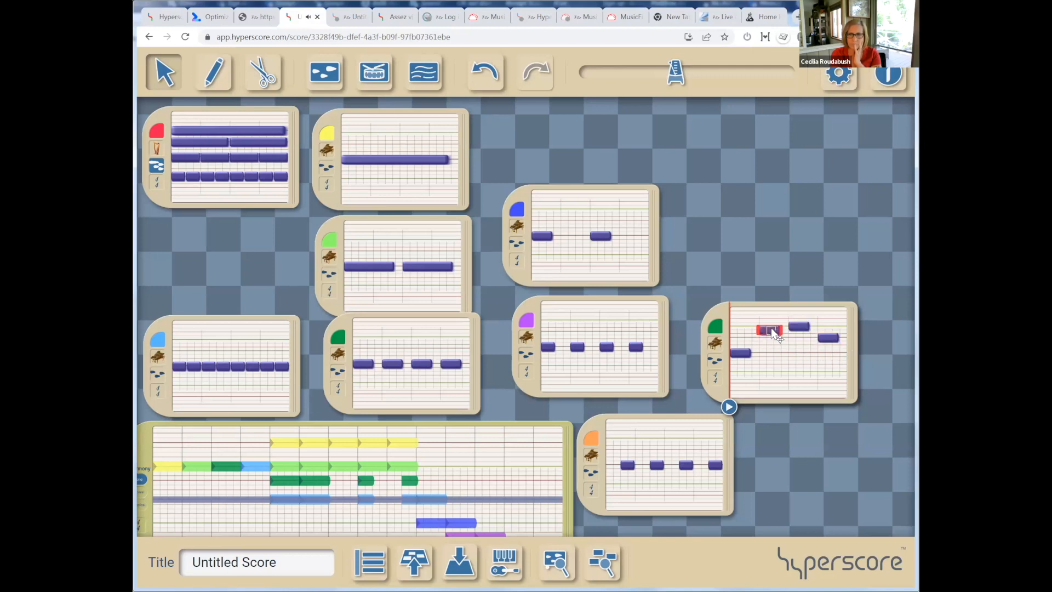
key("space")
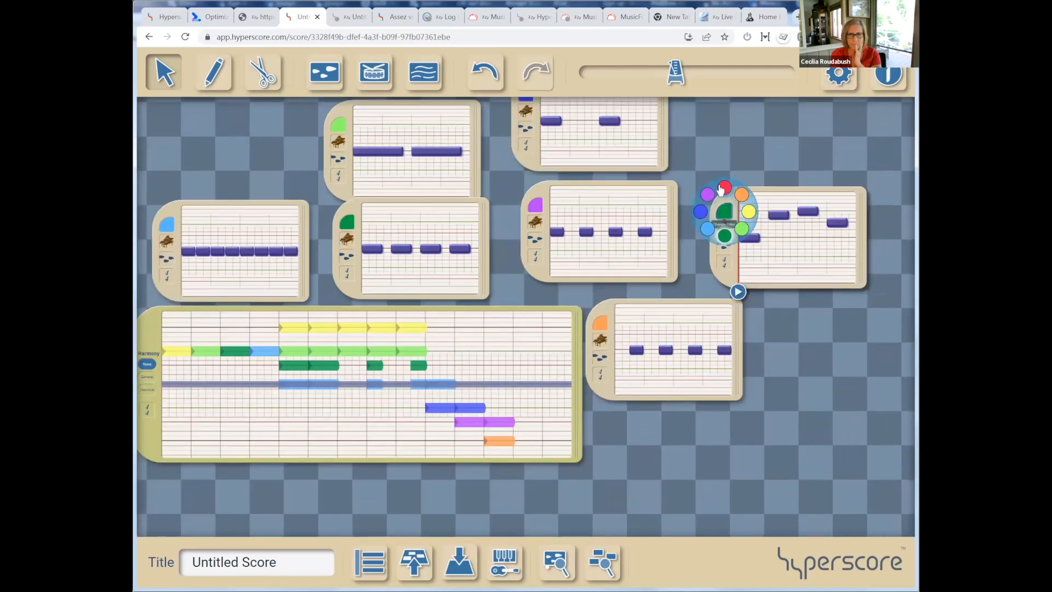
Recolor the copied melody red, and draw a red stroke with a dark green stroke beneath it after the staggered strokes.
left_click(720, 187)
key("p")
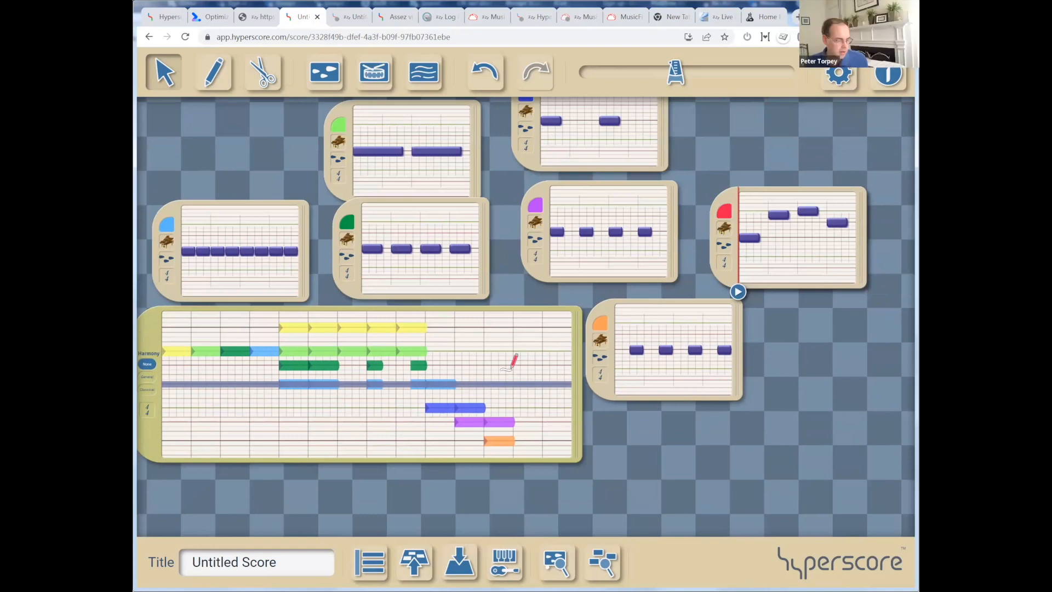
left_click_drag(511, 351, 541, 350)
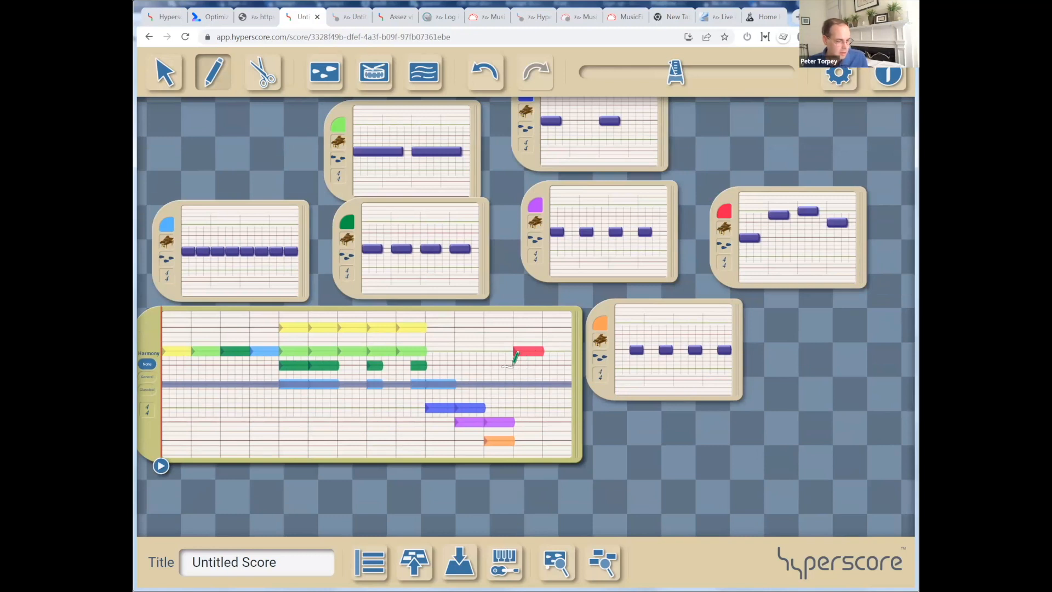
mouse_move(484, 366)
left_mouse_down()
mouse_move(544, 364)
mouse_move(509, 348)
mouse_move(559, 366)
left_mouse_up()
Start the red stroke one grid section after the dark green one and lengthen the sketch timeline by about ten sections.
left_click(167, 72)
left_click(540, 416)
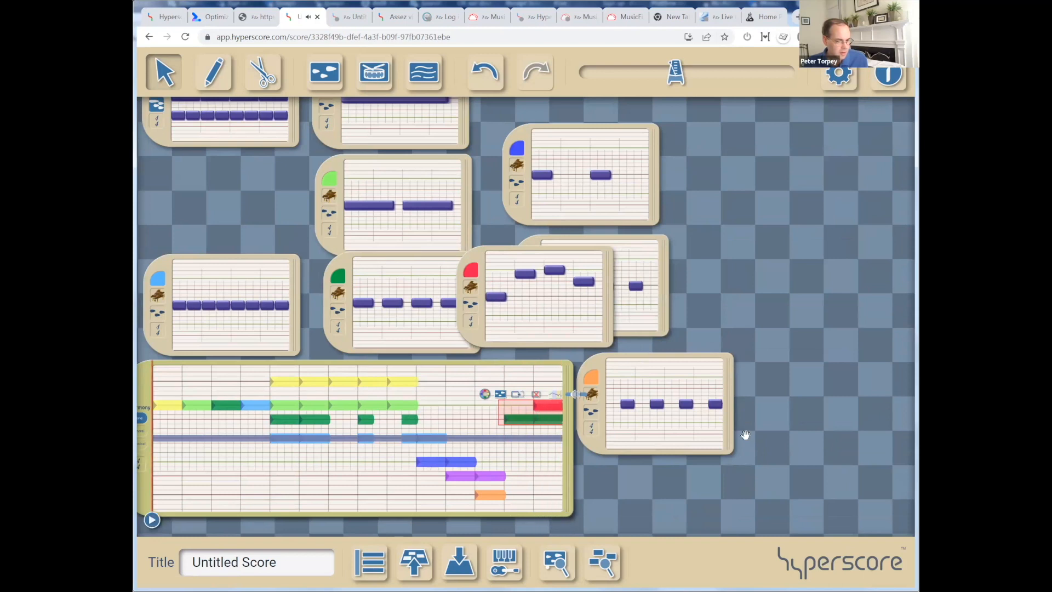
left_click(534, 374)
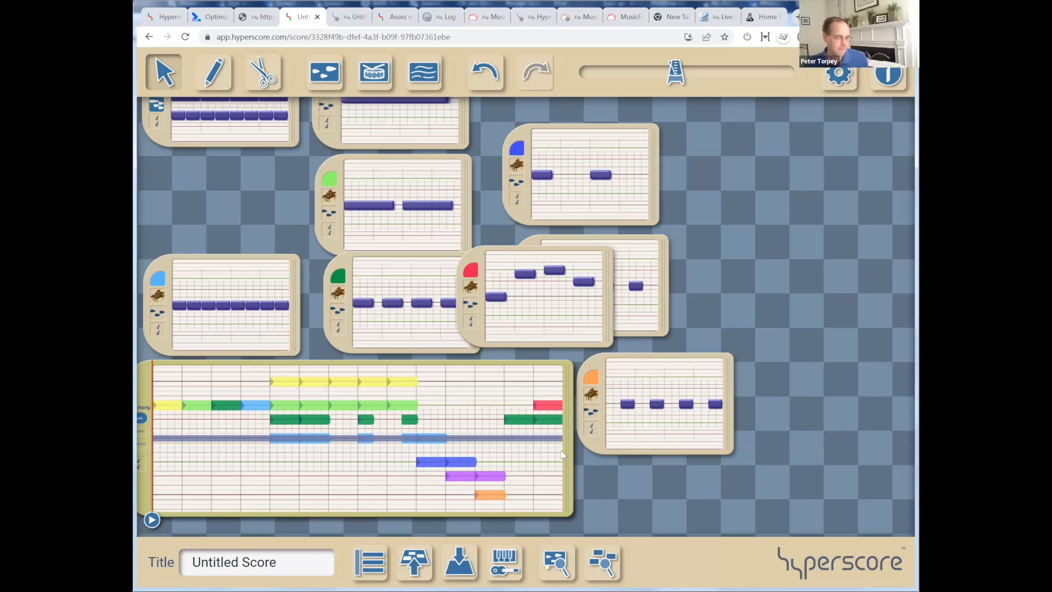
left_click_drag(568, 453, 855, 453)
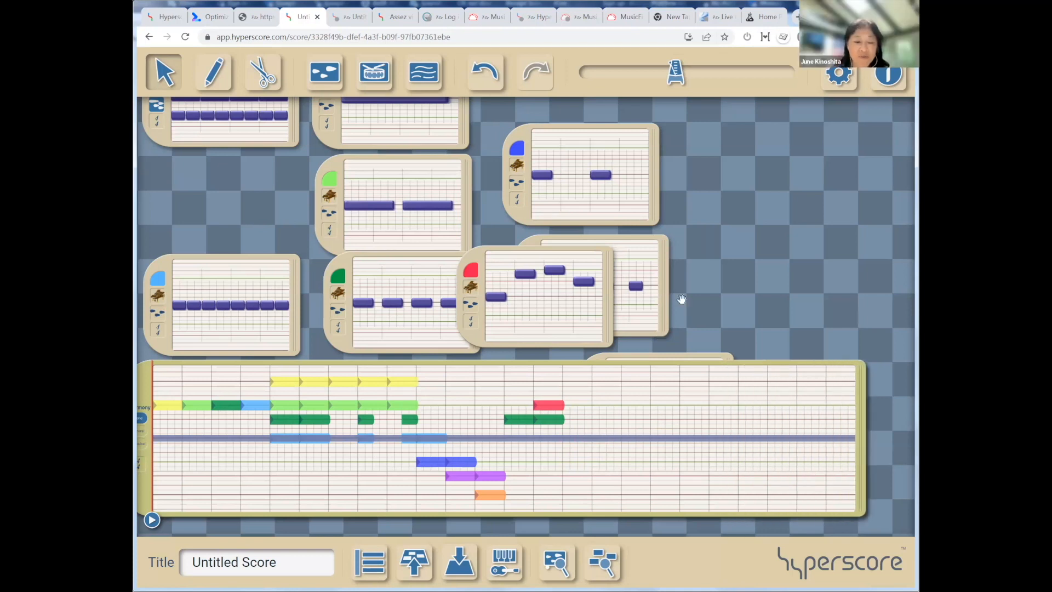
Play back the yellow melody.
left_click(550, 403)
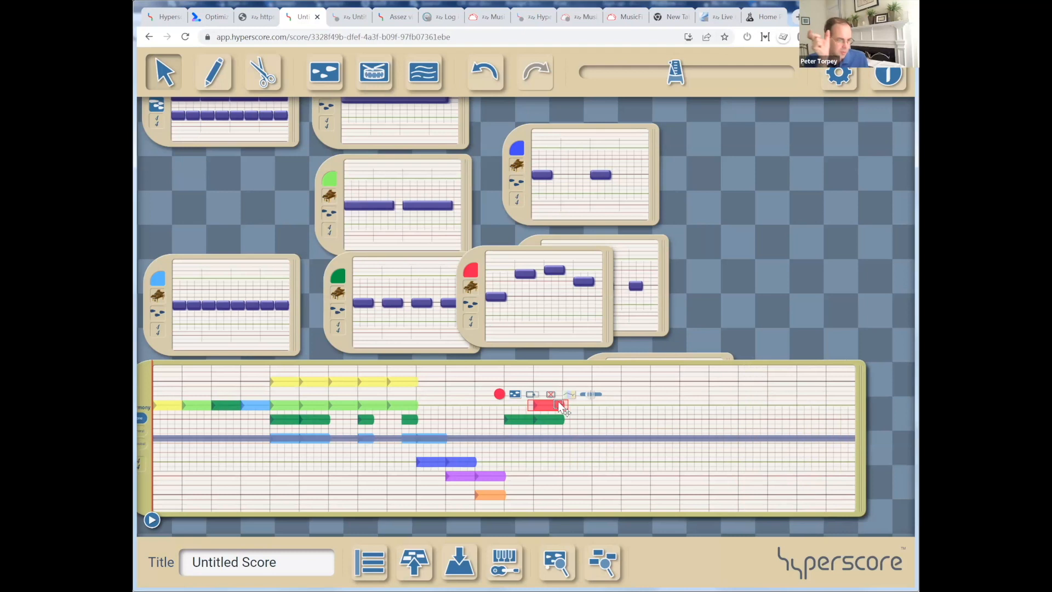
left_click_drag(718, 266, 722, 267)
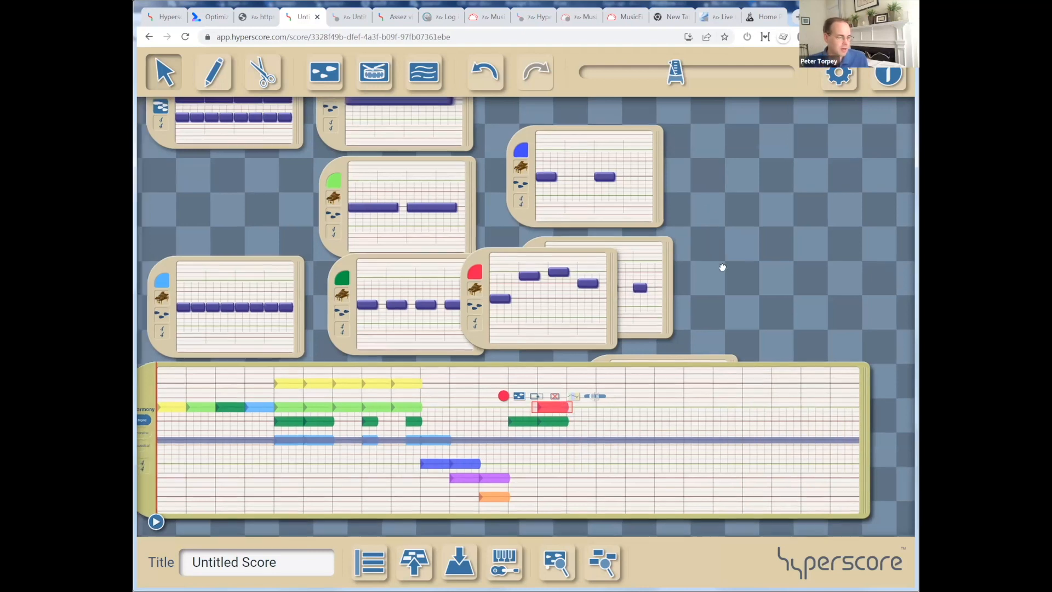
left_click_drag(713, 205, 722, 268)
left_click(326, 207)
key("space")
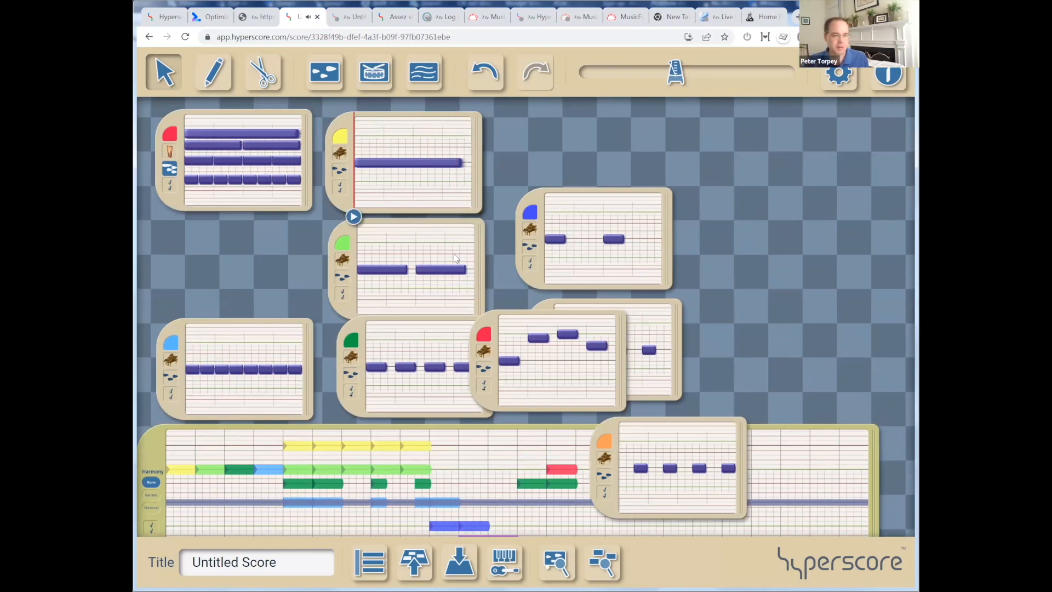
left_click_drag(703, 291, 689, 277)
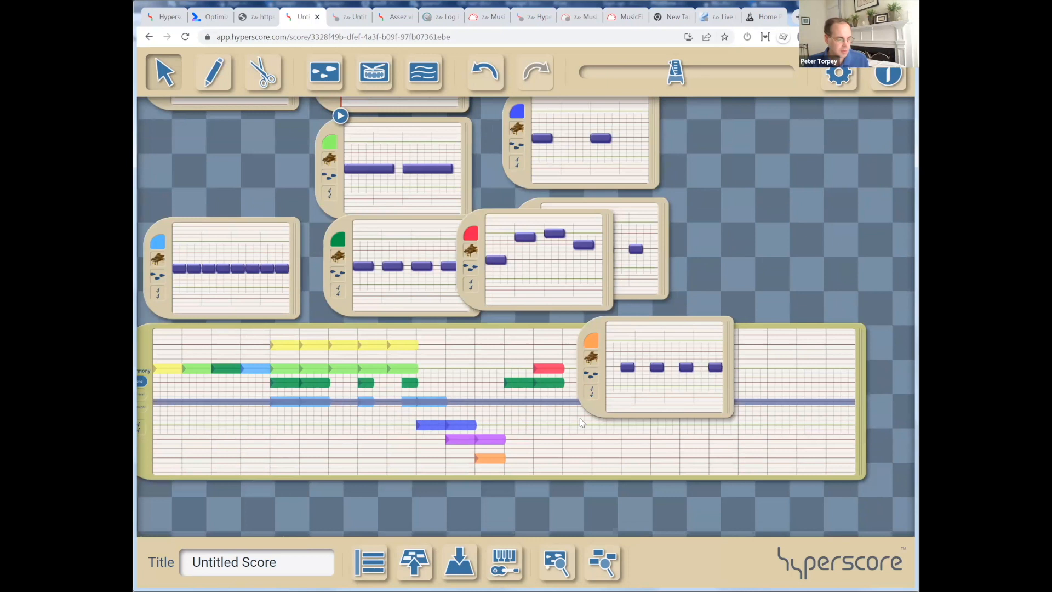
Move the orange melody window off the sketch window to the free space beside the purple melody.
left_click(555, 368)
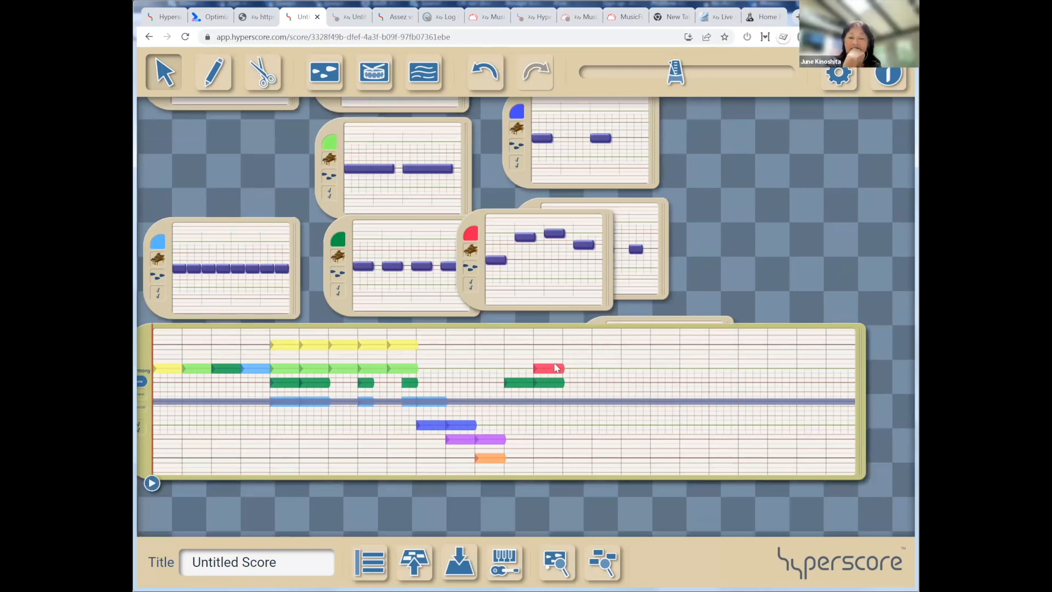
left_click(555, 368)
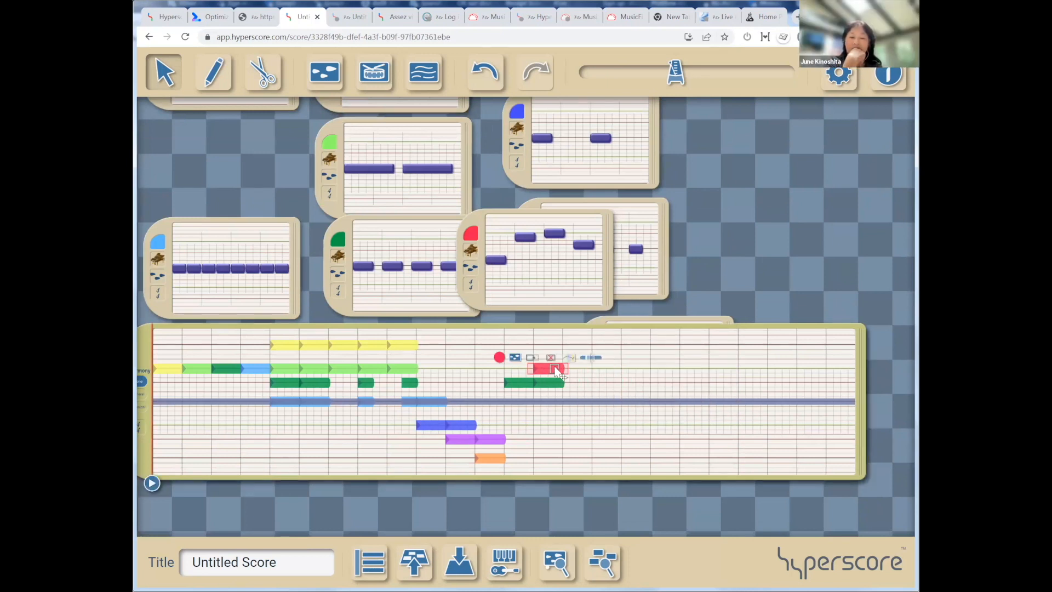
left_click_drag(649, 319, 762, 213)
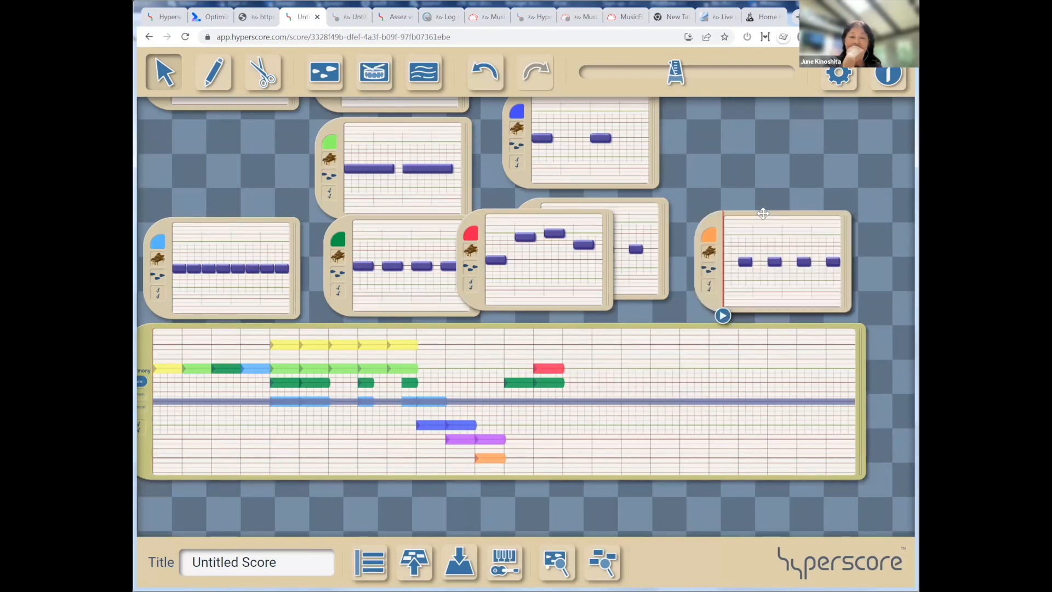
Duplicate the last red stroke three times and the two-section dark green stroke twice, placing the copies end to end.
left_click(554, 371)
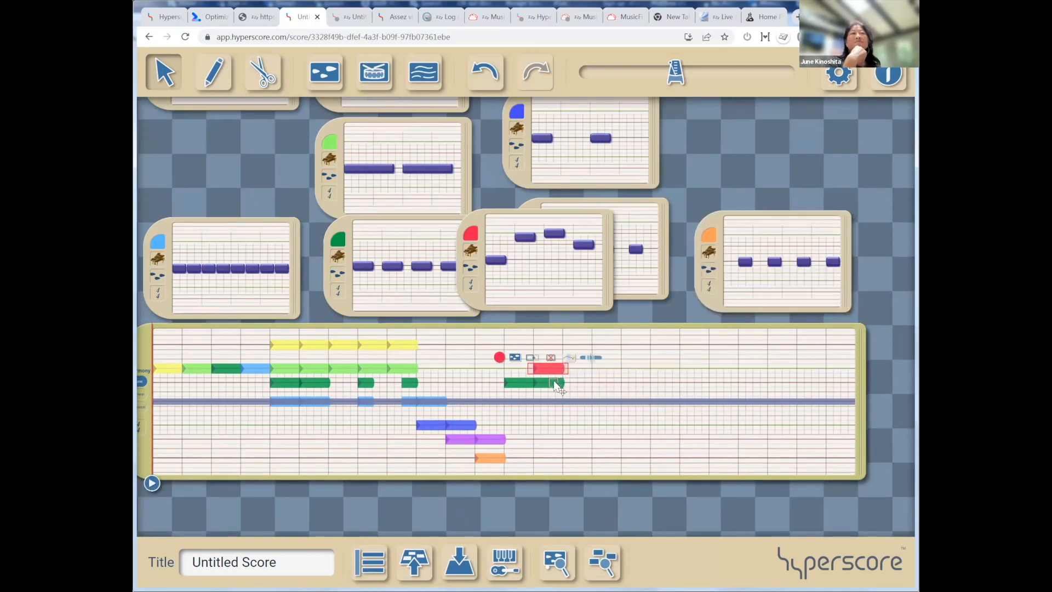
key("ctrl+v")
key("ctrl+v")
key("ctrl+v")
left_click(554, 382)
key("ctrl+c")
key("ctrl+v")
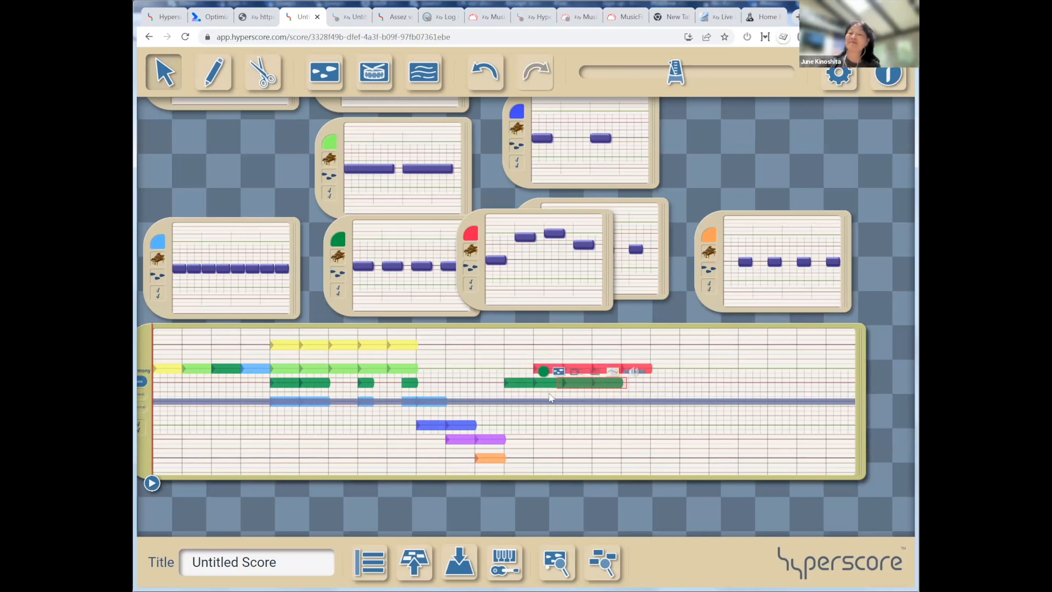
key("ctrl+v")
Append one more copy of the red stroke so its row ends level with the dark green row.
left_click(616, 338)
left_click(630, 368)
key("ctrl+c")
key("ctrl+v")
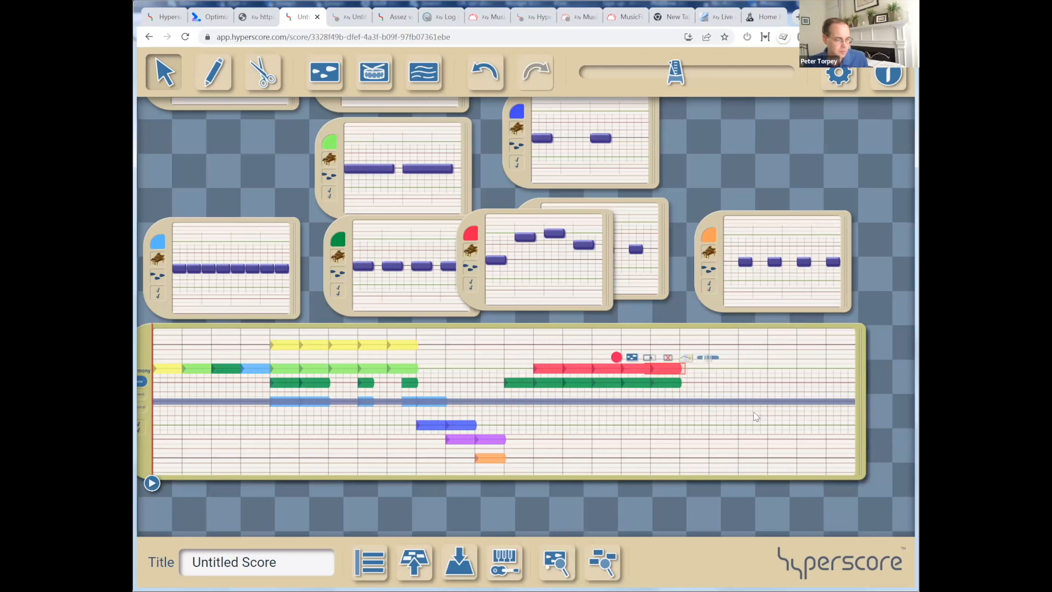
left_click(610, 460)
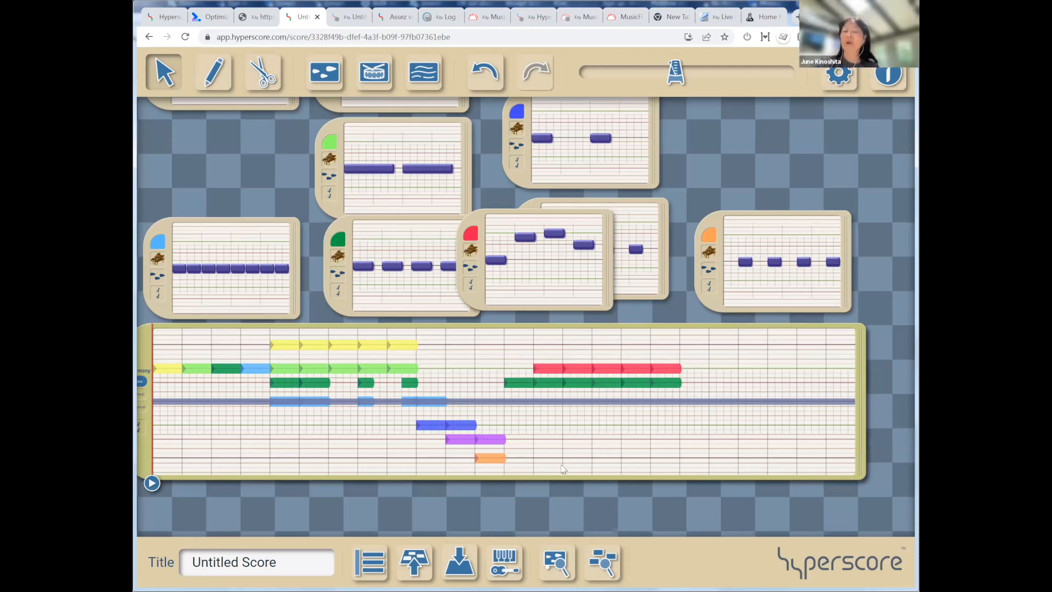
Set playback just before the dark green row, raise the third red stroke two steps, and play the section.
left_click(499, 483)
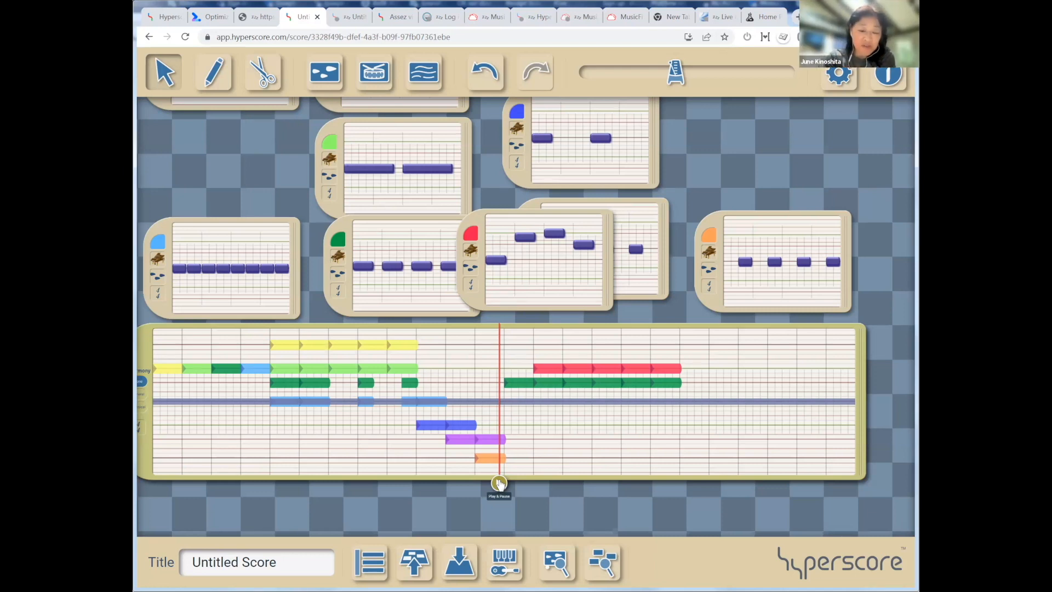
left_click(498, 483)
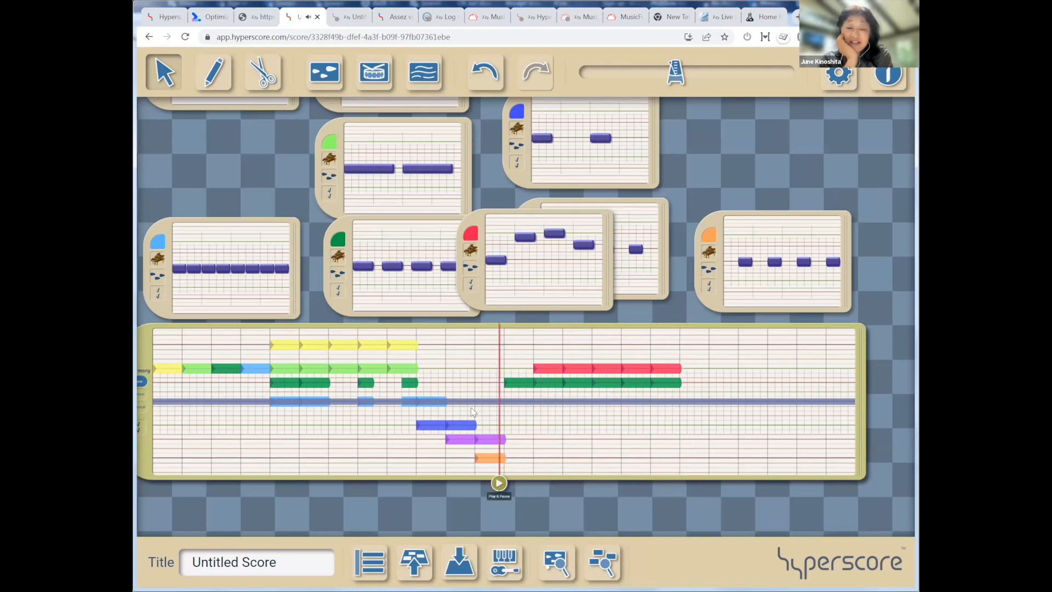
mouse_move(602, 371)
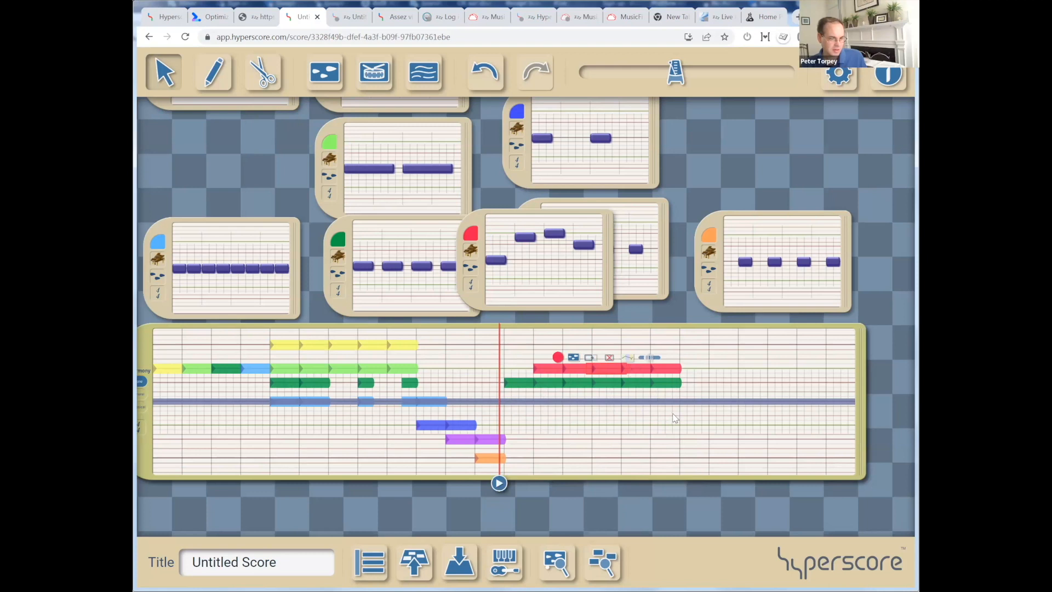
key("Up")
key("Up")
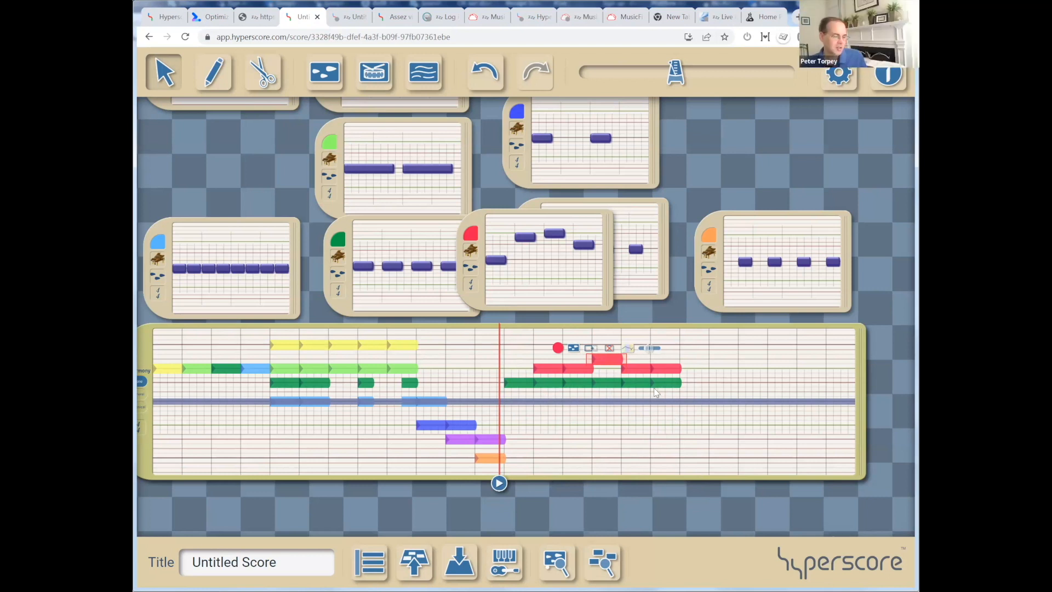
key("space")
key("space")
Raise the fourth red stroke four steps and play the red and dark green section.
left_click(639, 366)
key("Up")
key("Up")
key("Up")
key("Up")
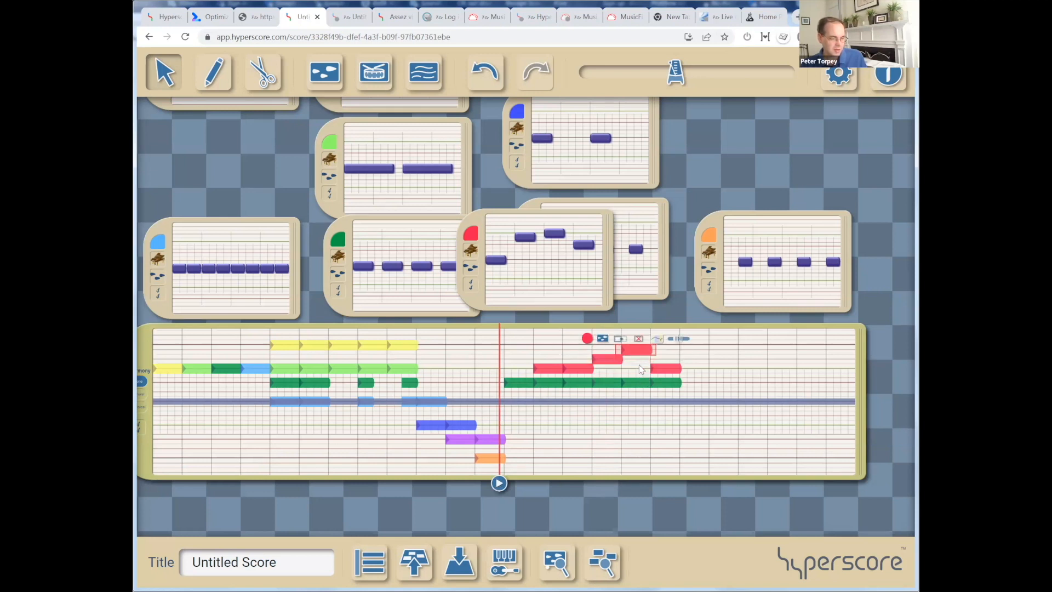
key("space")
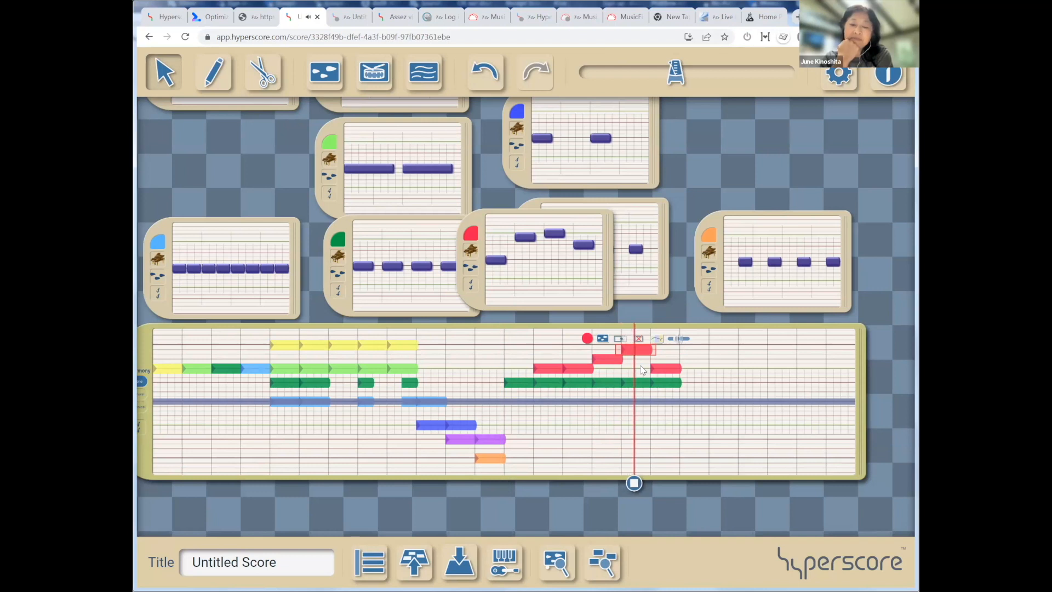
Draw a four-section light blue stroke on the centre line, ending level with the dark green row, and play the section.
left_click(602, 419)
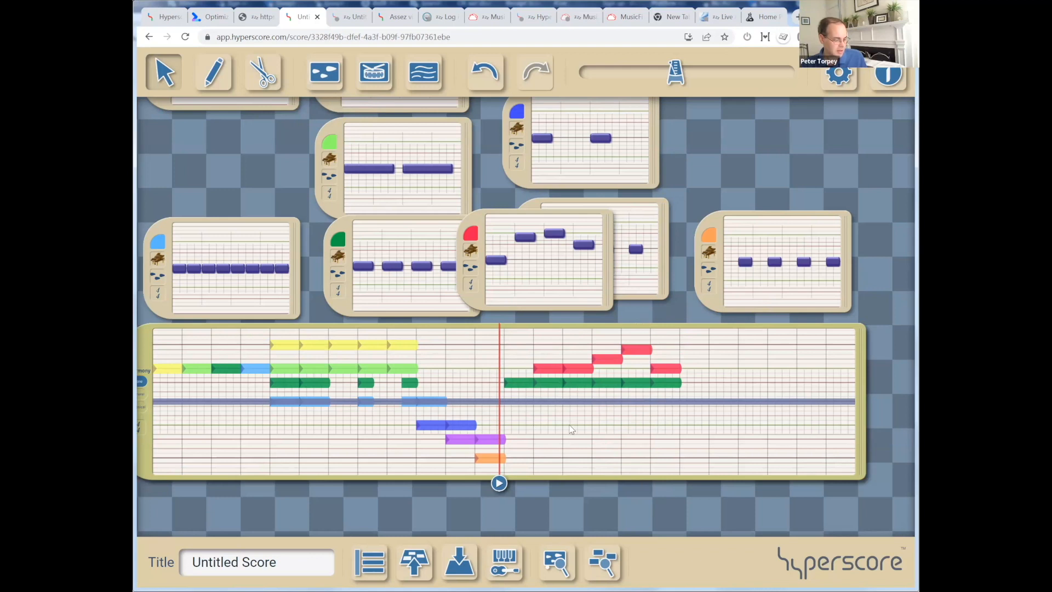
key("p")
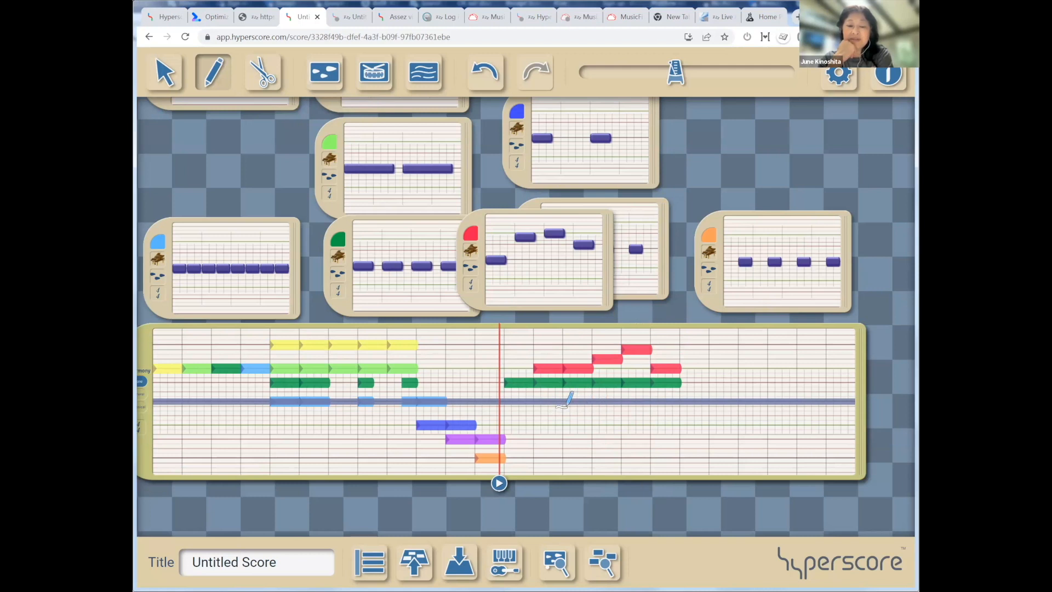
left_click_drag(559, 401, 676, 399)
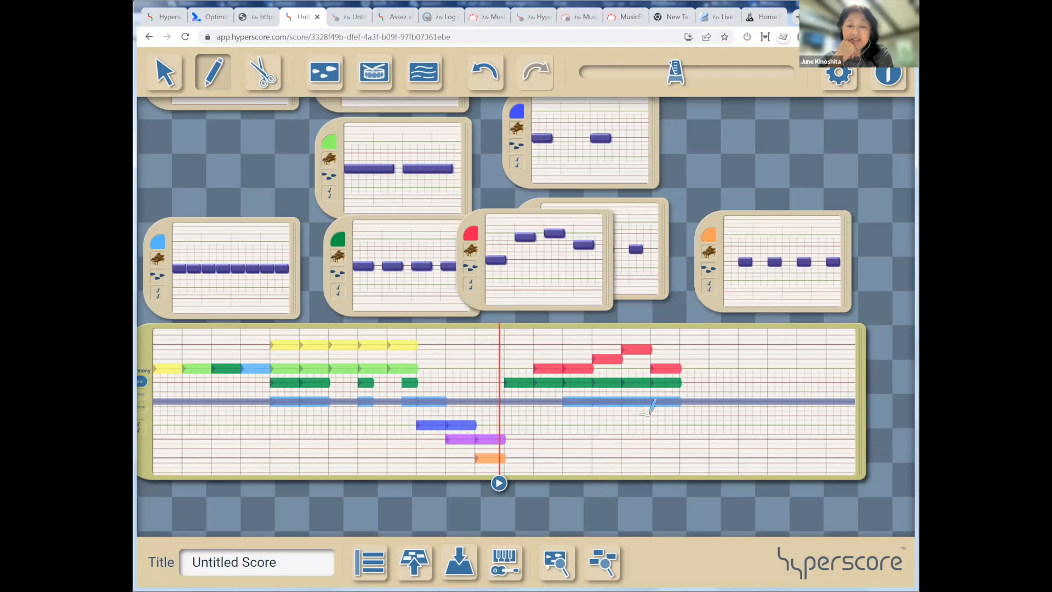
key("space")
key("space")
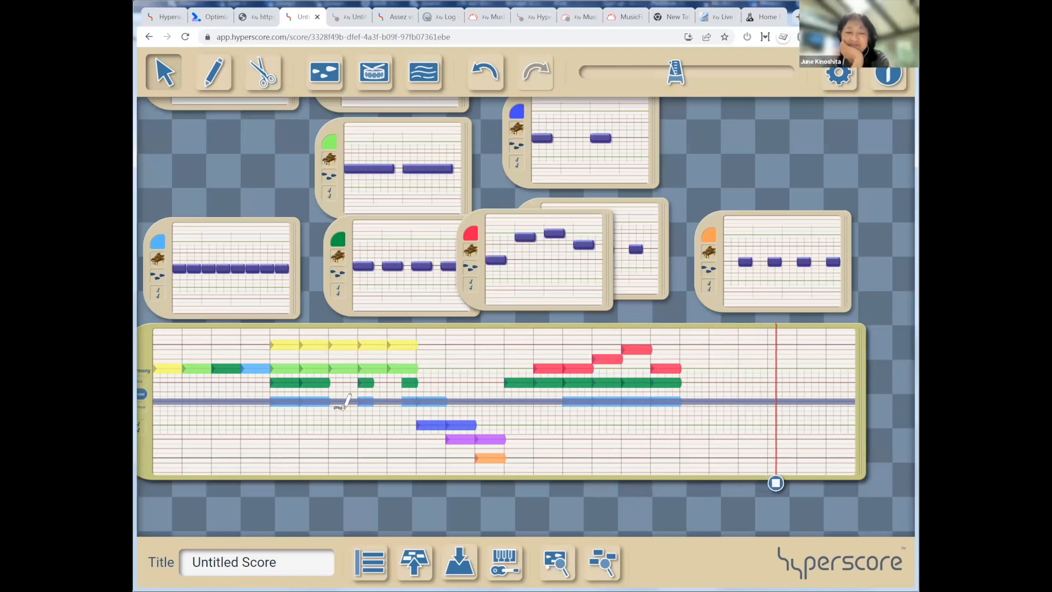
left_click(520, 480)
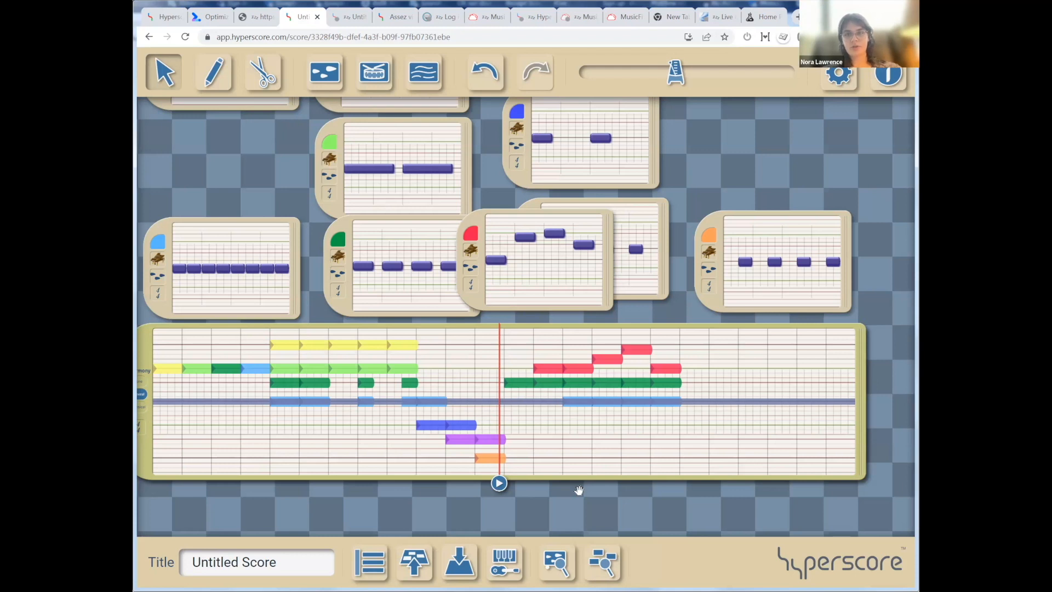
Add a percussion window in the empty space above the orange melody window.
left_click_drag(734, 159, 691, 306)
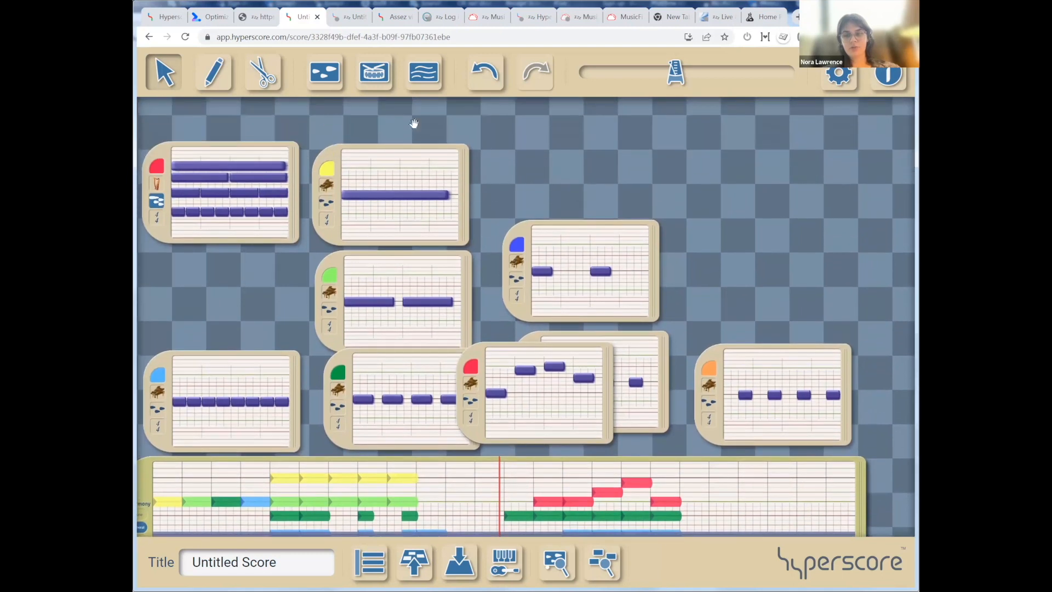
left_click(373, 75)
left_click(681, 241)
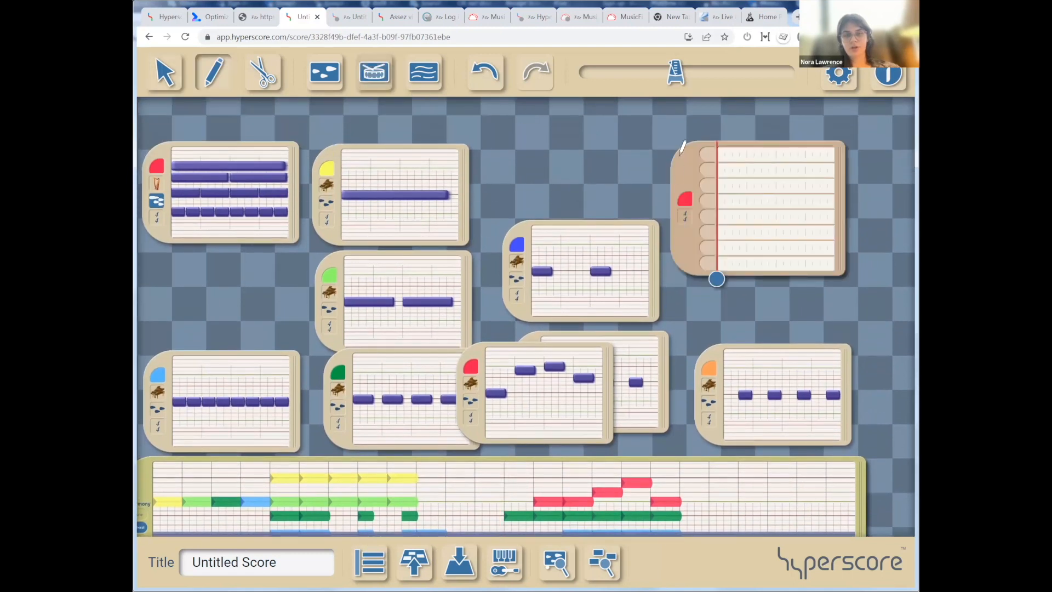
left_click_drag(683, 179, 689, 231)
scroll(722, 345, "down", 2)
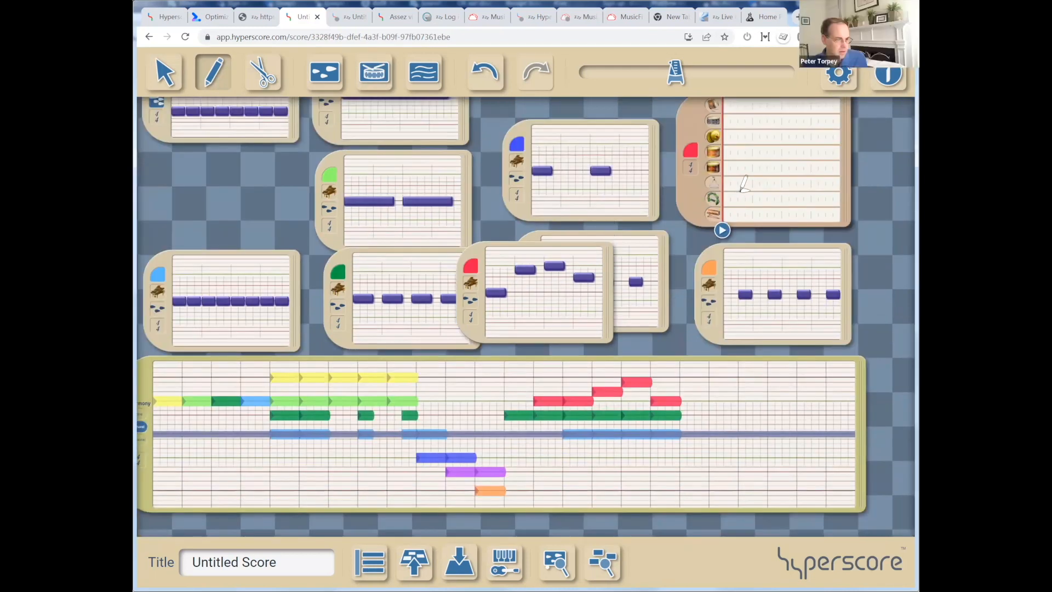
scroll(827, 273, "up", 2)
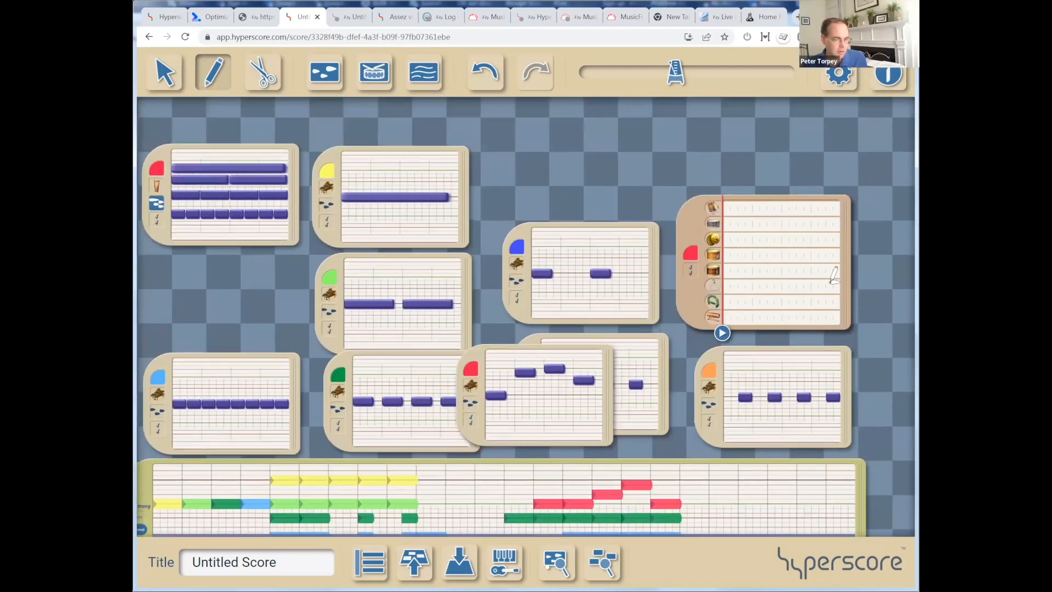
scroll(826, 274, "up", 3)
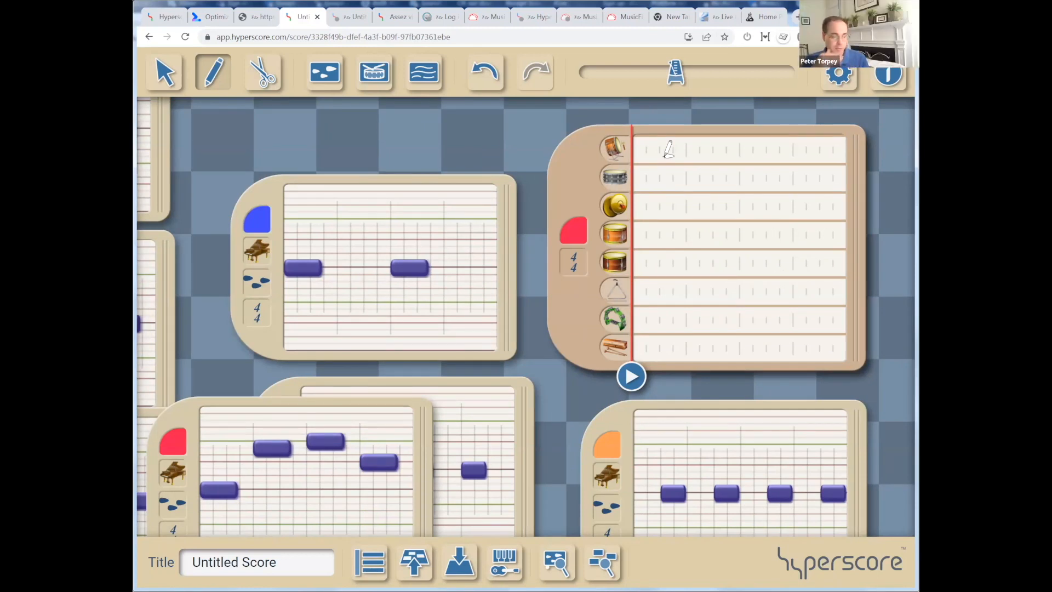
After the dark green row, draw two-section purple and light green strokes, green on the centre line and purple below, and select both.
left_click_drag(556, 410, 694, 165)
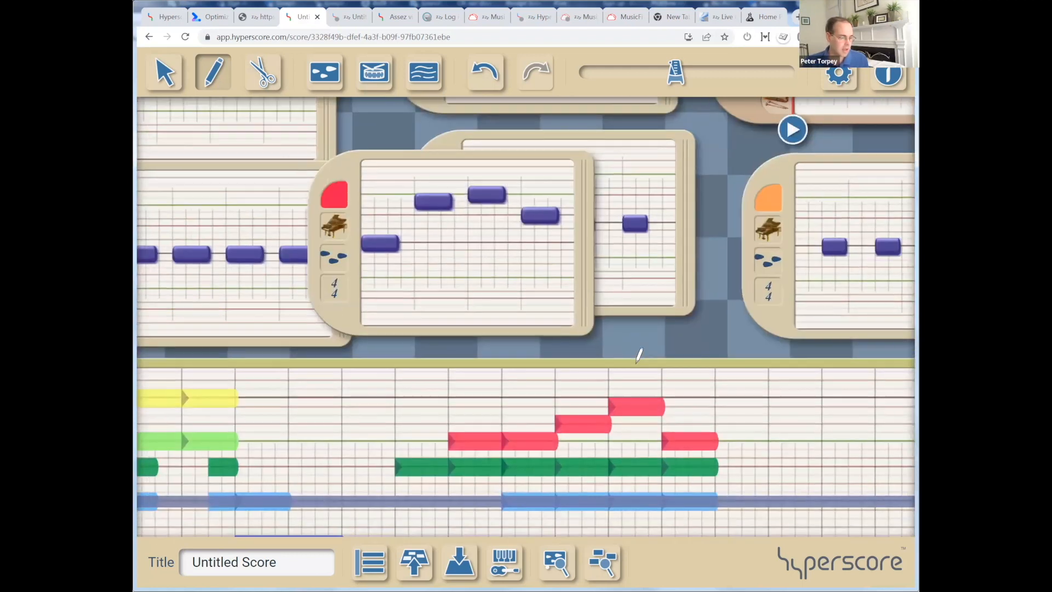
scroll(635, 354, "down", 3)
scroll(399, 450, "down", 5)
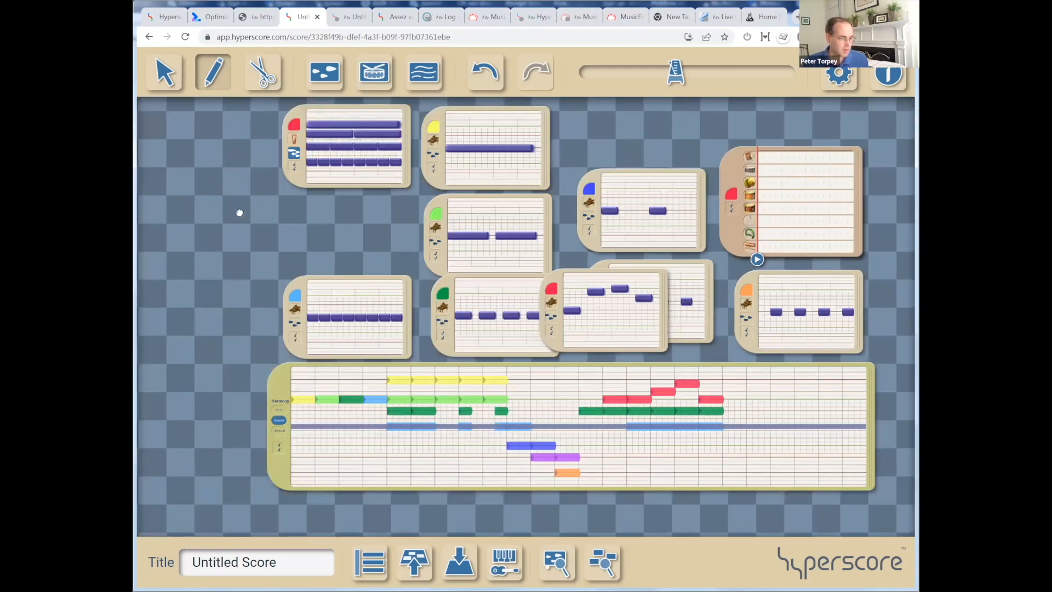
left_click_drag(239, 213, 240, 222)
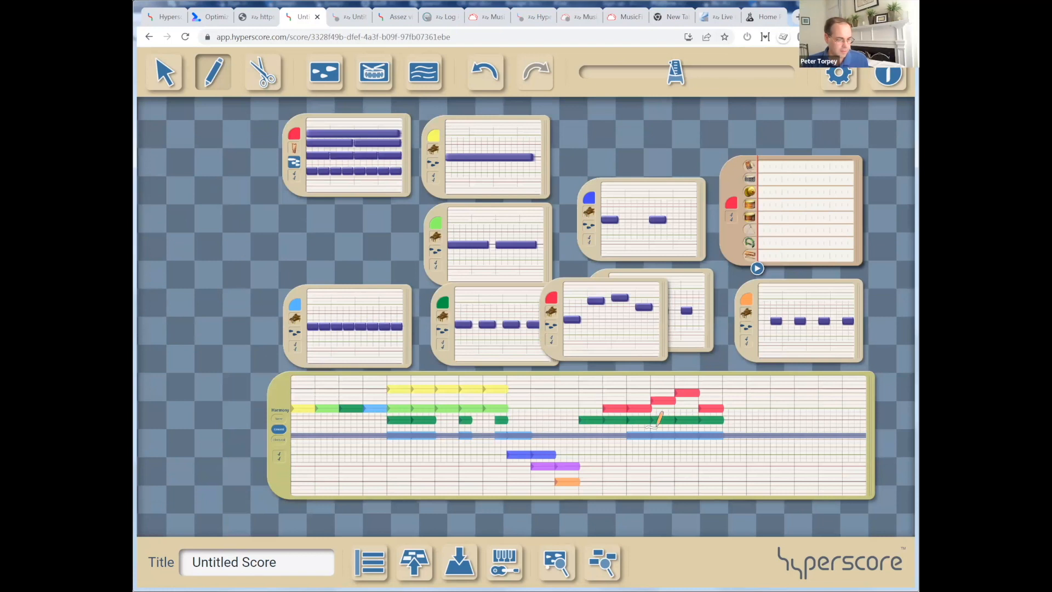
left_click(710, 342)
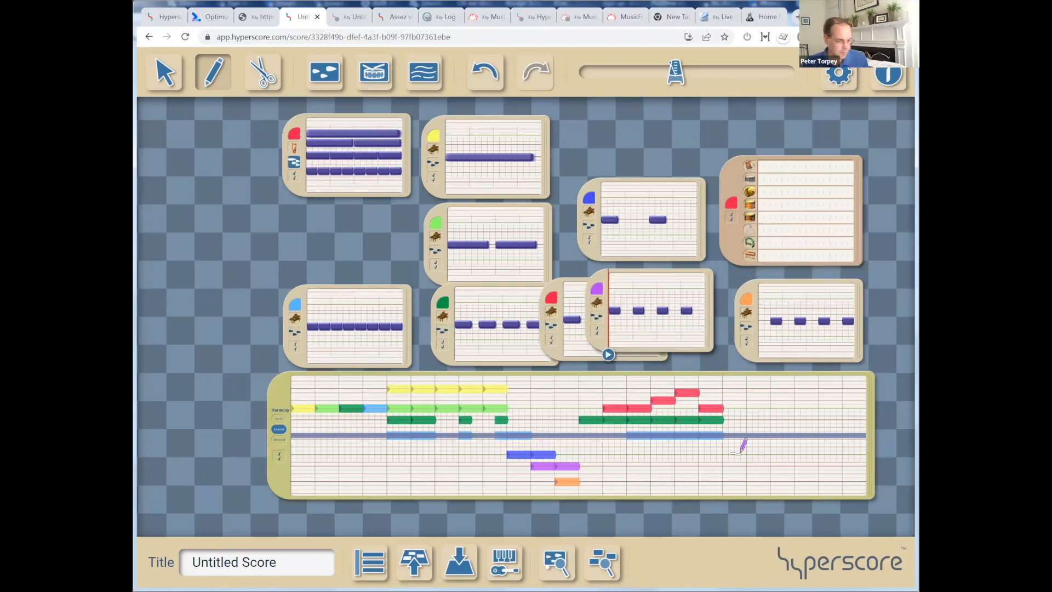
left_click_drag(723, 454, 769, 454)
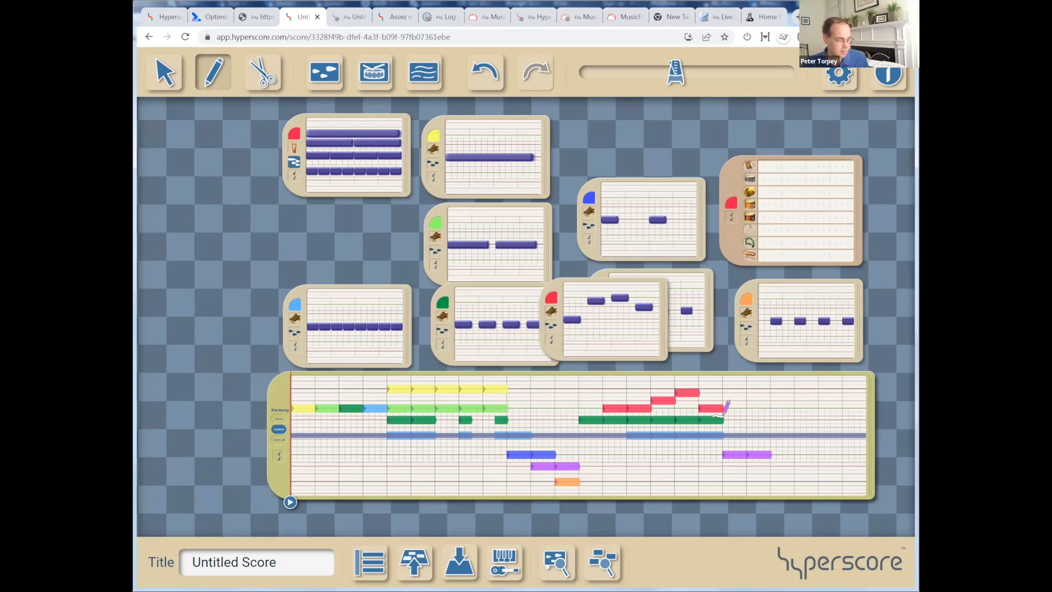
mouse_move(724, 434)
left_mouse_down()
mouse_move(770, 434)
mouse_move(773, 466)
left_mouse_up()
key("v")
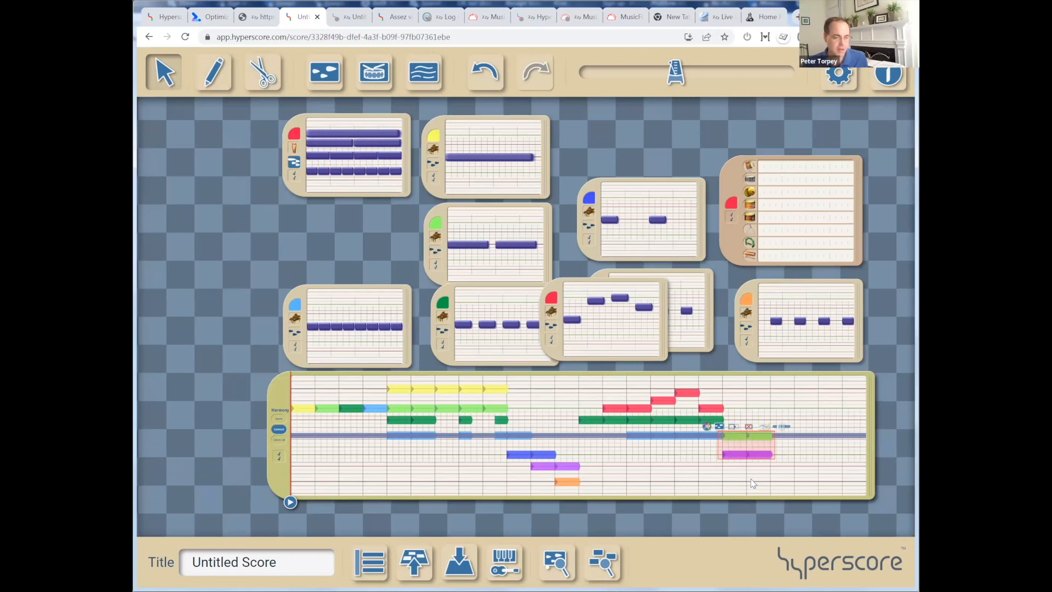
In the percussion window, enter a bass drum note on beat 1 and snare notes on beats 2, 3 and 4, and play the pattern.
key("space")
scroll(887, 199, "up", 5)
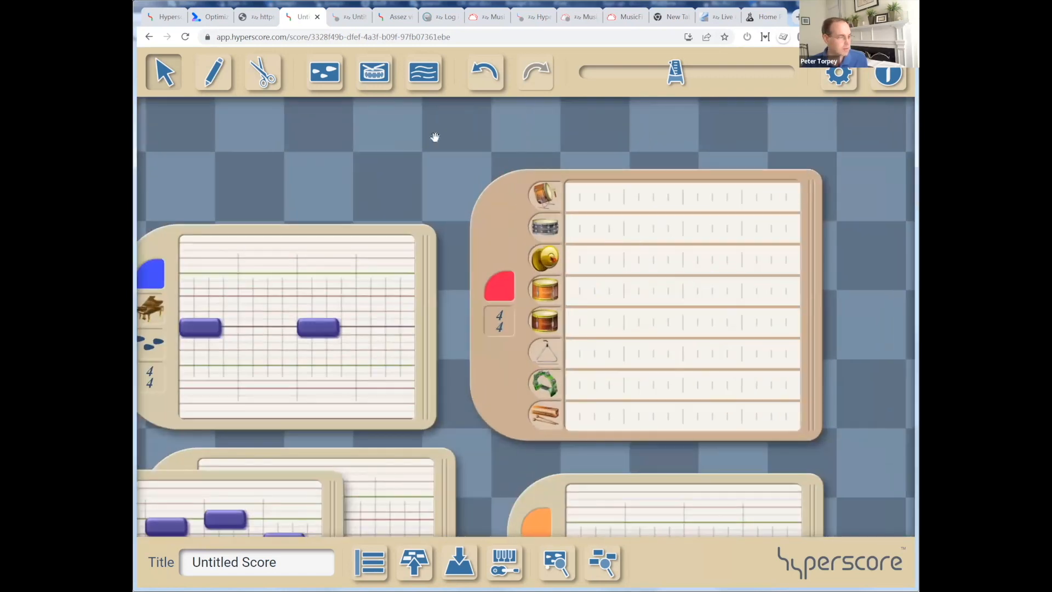
left_click(213, 72)
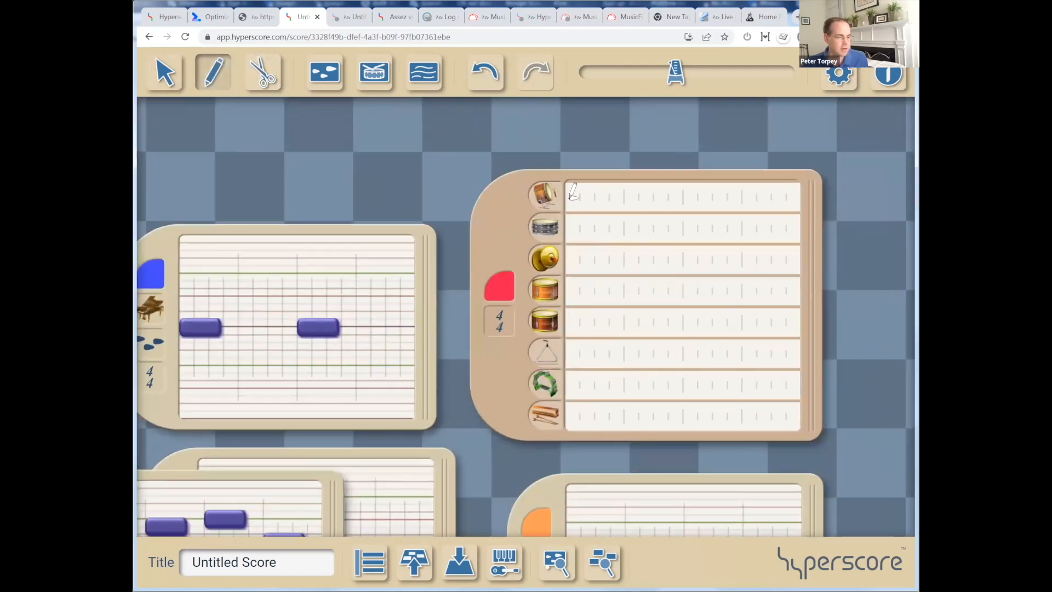
mouse_move(573, 193)
left_mouse_down()
mouse_move(626, 197)
mouse_move(684, 229)
left_mouse_up()
left_click(691, 226)
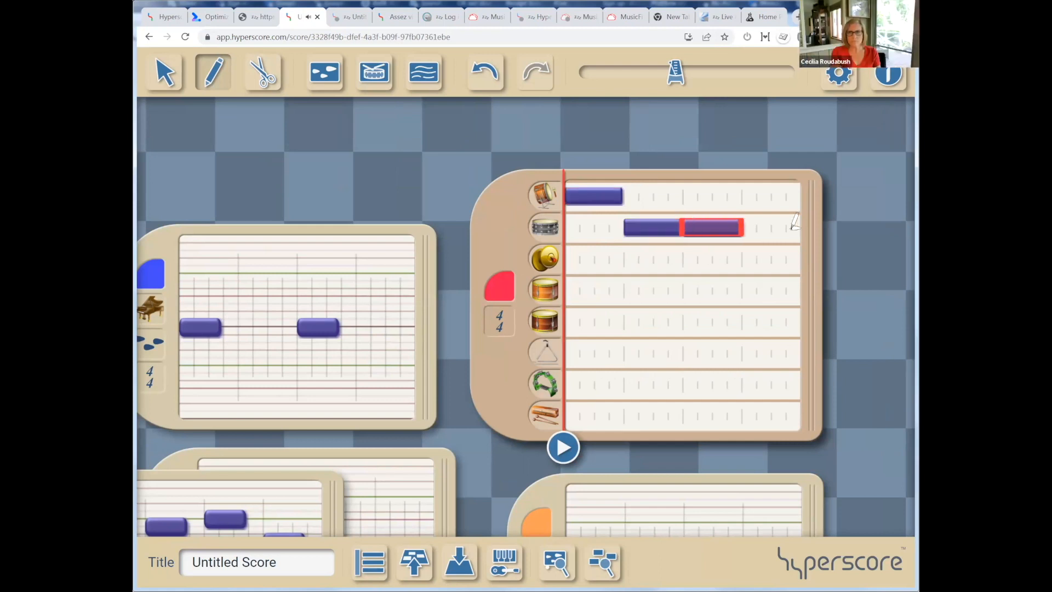
left_click(751, 226)
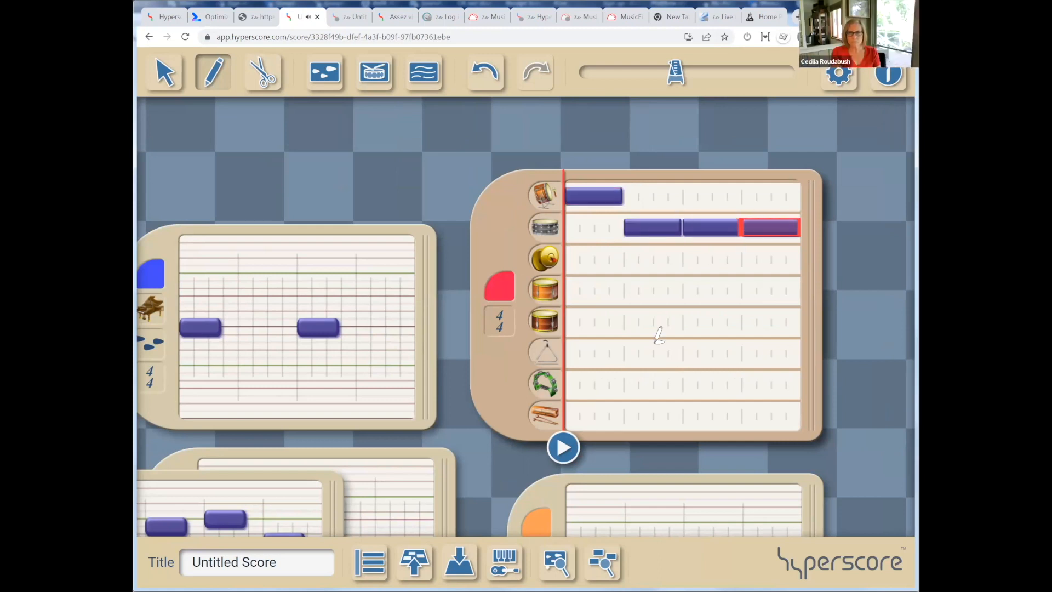
key("space")
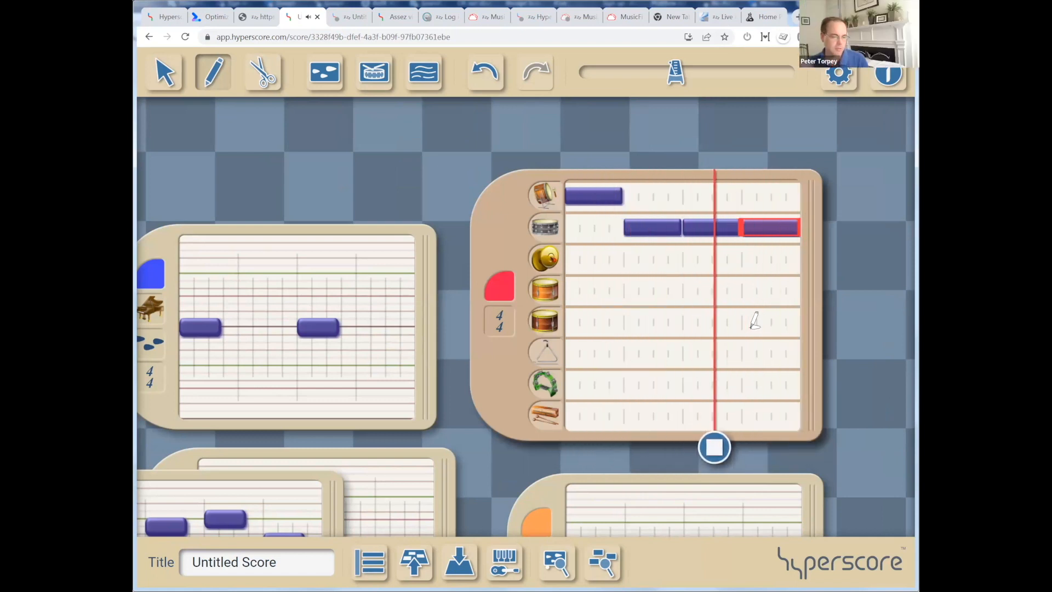
key("space")
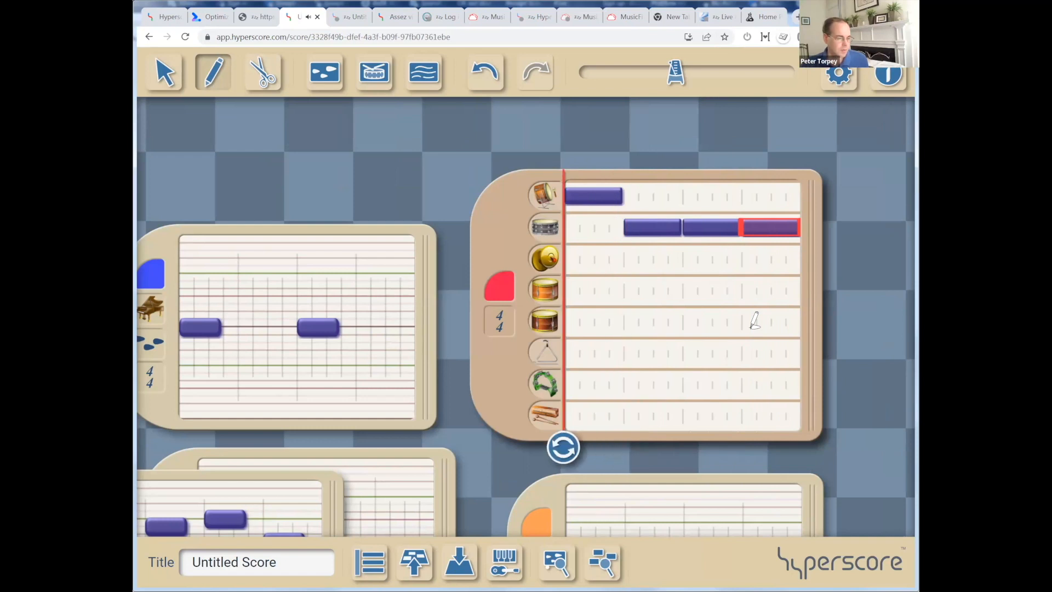
Add notes on beats 2 and 4 in the percussion window's green ring-shaped instrument row and play the pattern.
left_click(628, 383)
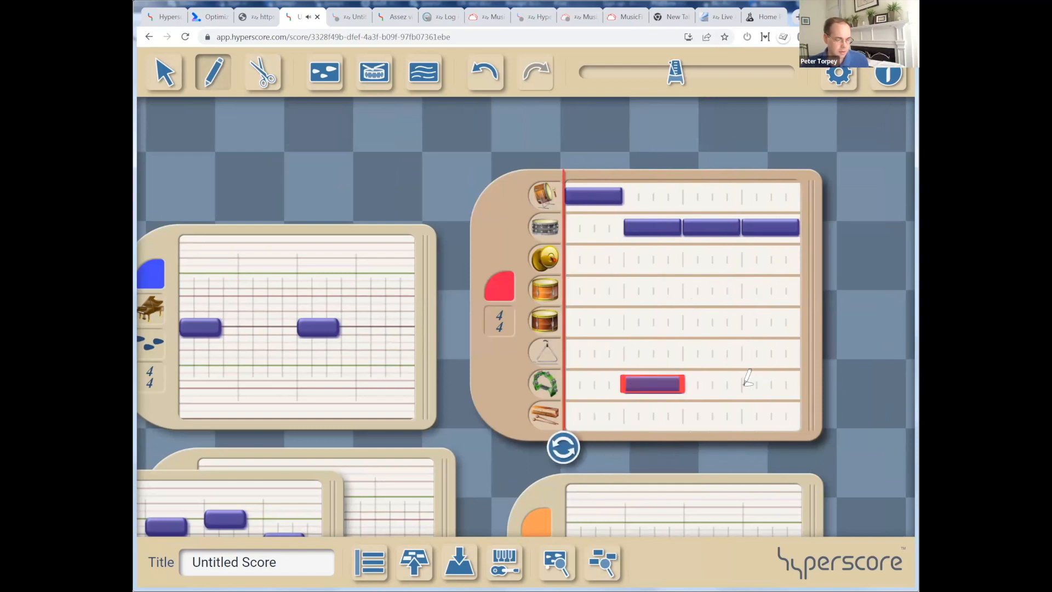
left_click(746, 383)
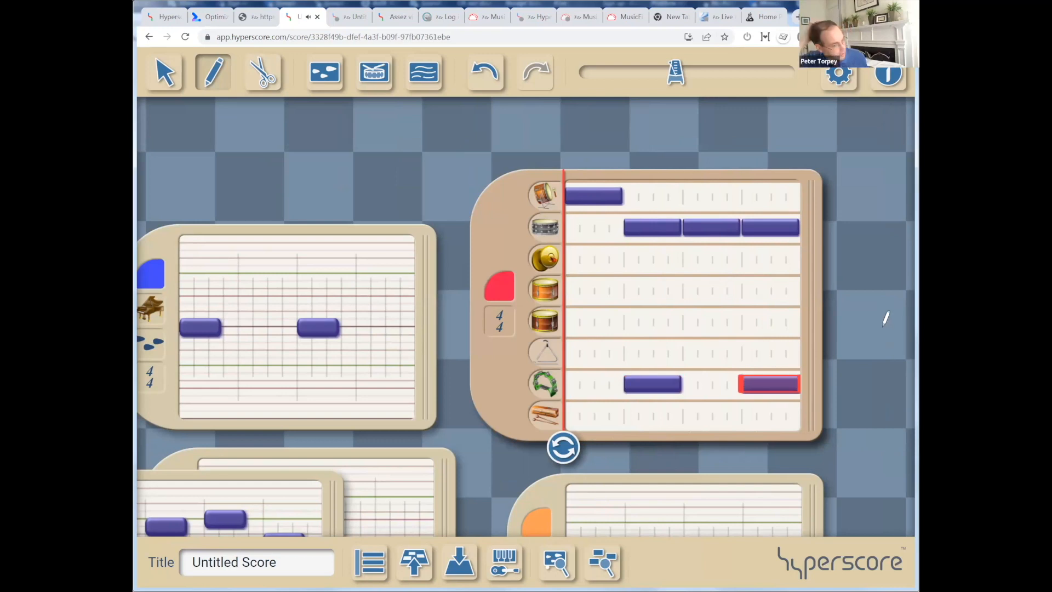
key("space")
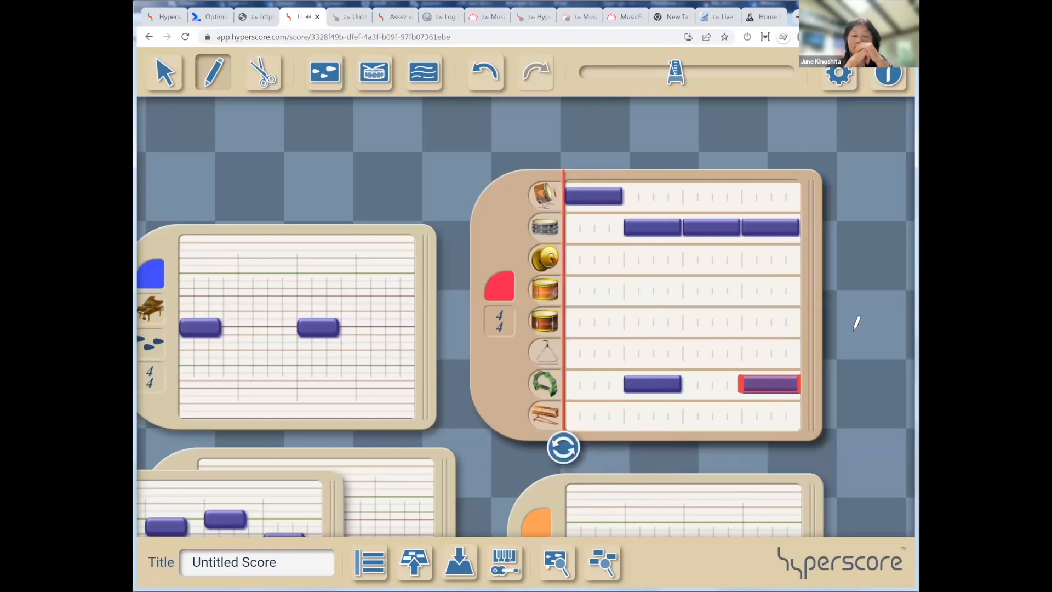
Fill the triangle row with eight consecutive half-beat notes and return to the selection tool.
left_click(575, 351)
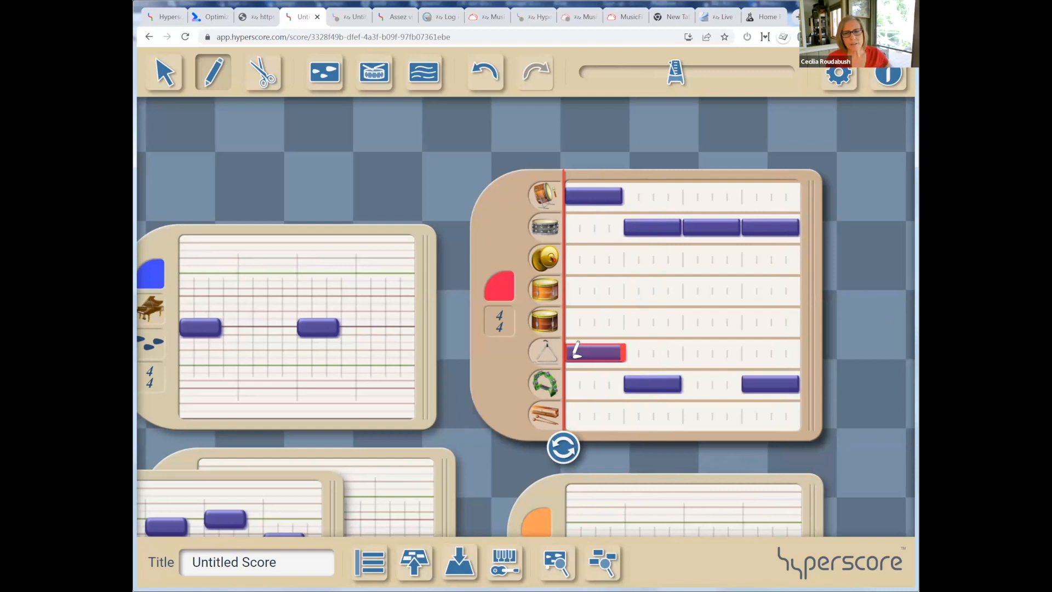
left_click(574, 352)
key("ctrl+v")
key("ctrl+v")
key("ctrl+v")
key("ctrl+v")
key("ctrl+v")
key("ctrl+v")
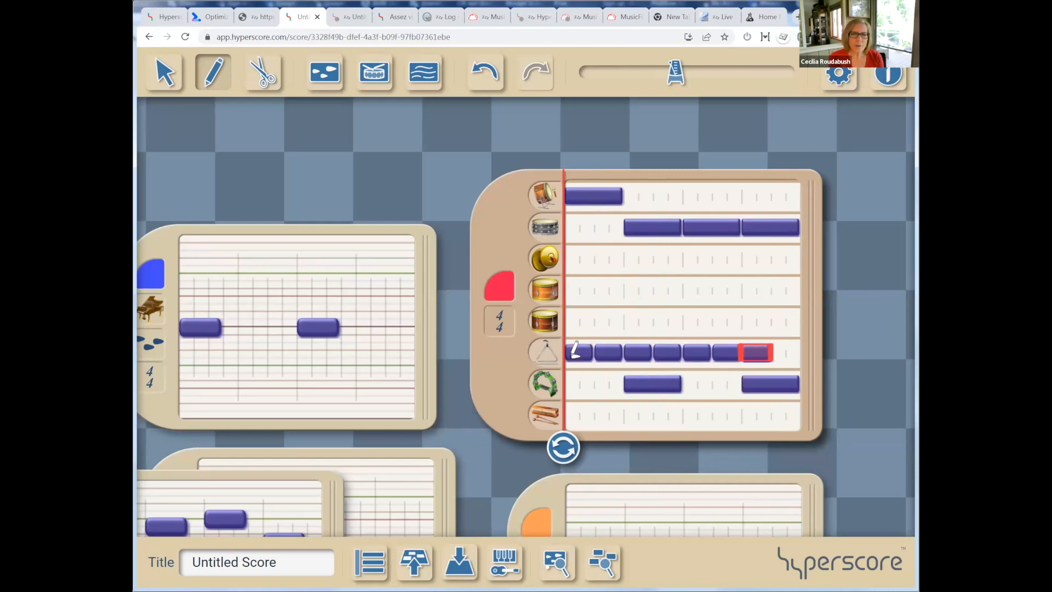
key("ctrl+v")
right_click(639, 344)
left_click(675, 317)
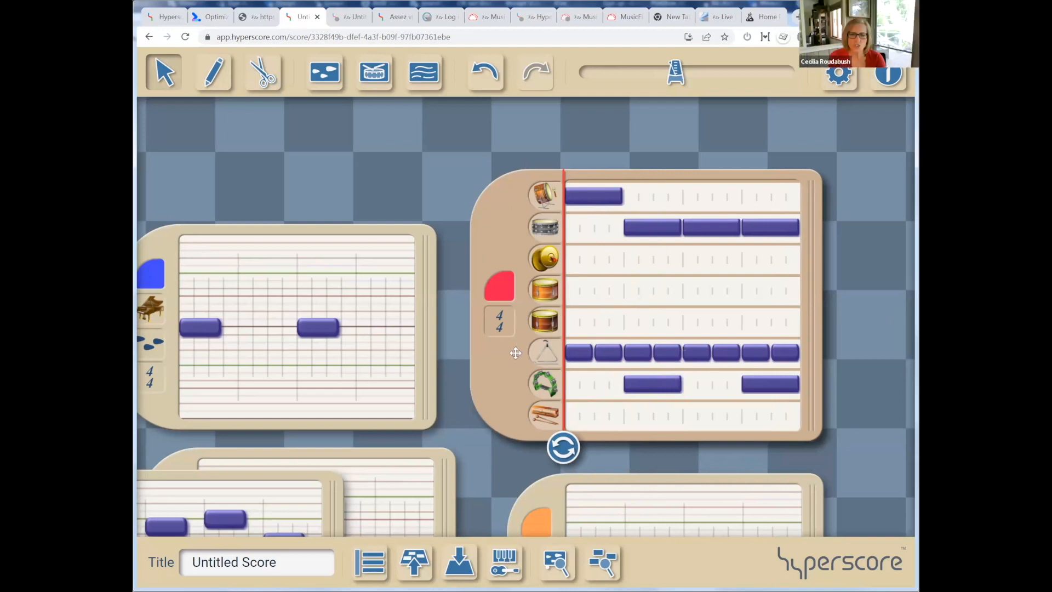
Move the percussion window slightly upward and play its complete pattern as a loop.
left_click_drag(491, 213, 511, 205)
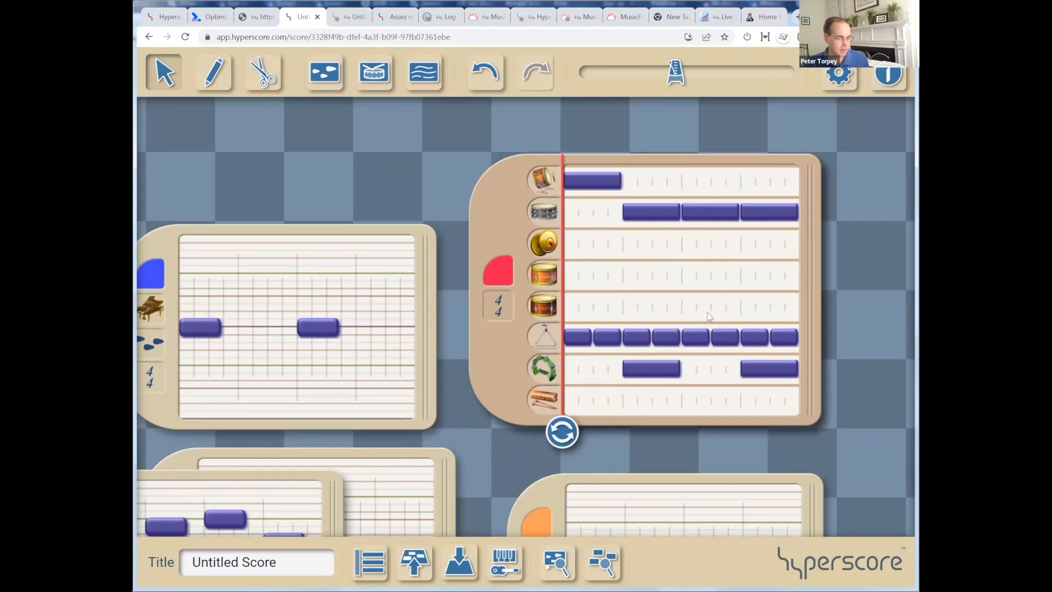
key("shift+space")
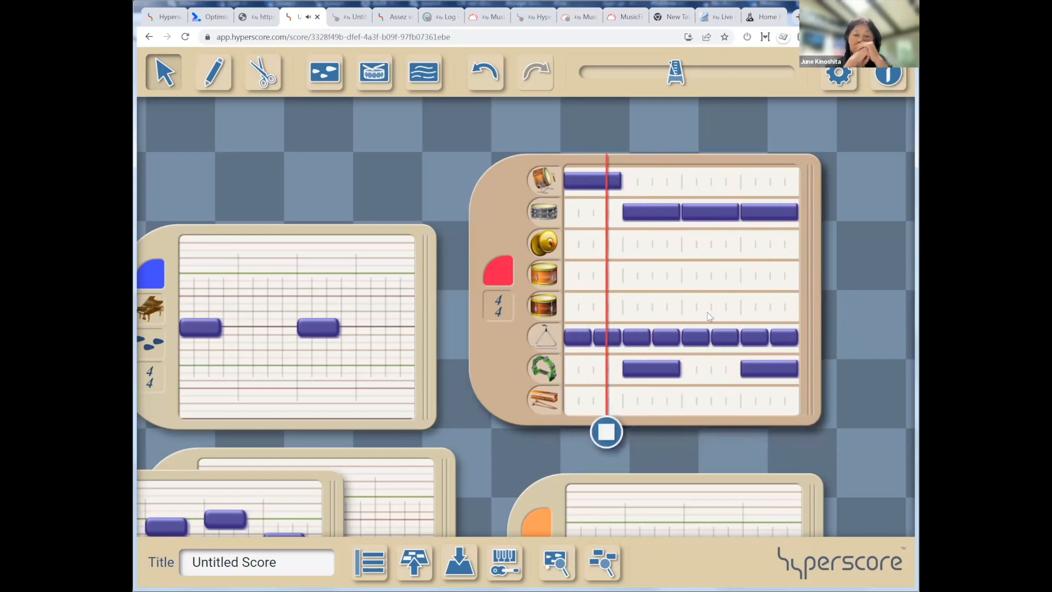
key("shift+space")
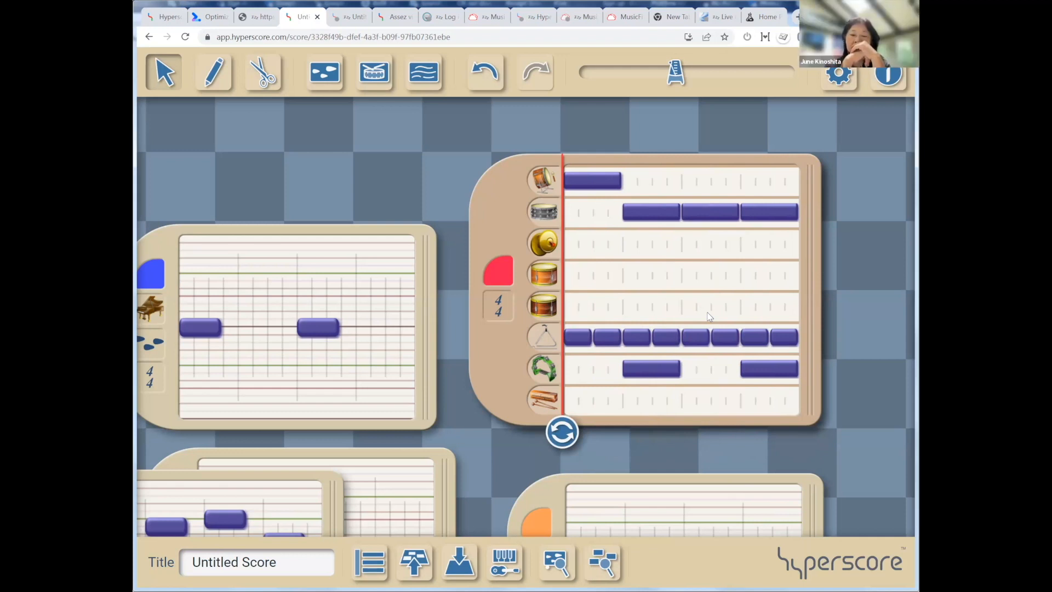
Select all the notes of the bass drum, snare, triangle and green ring instrument in turn to show each row.
left_click(542, 180)
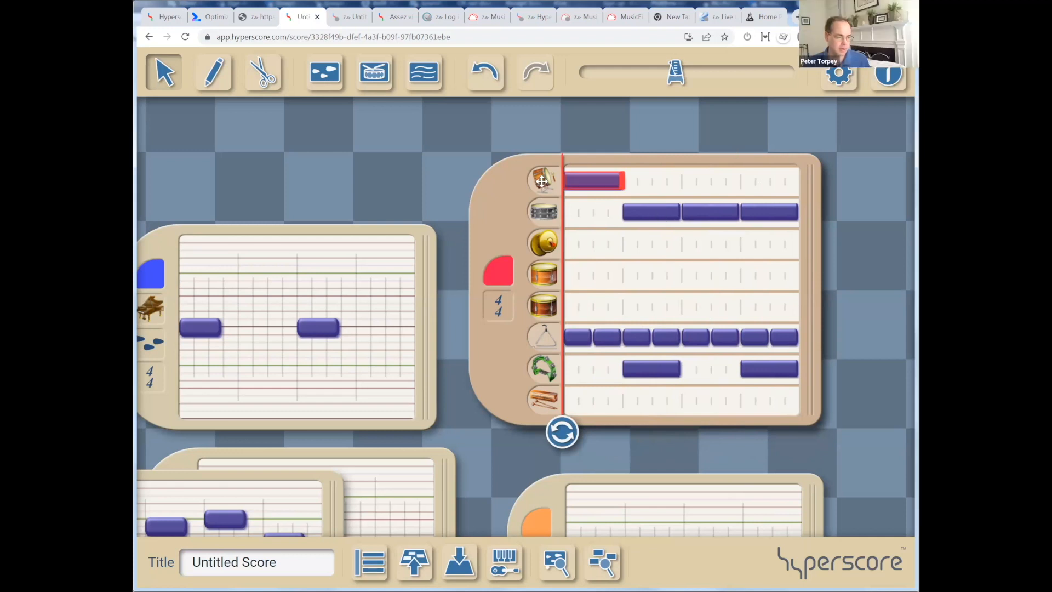
left_click(542, 212)
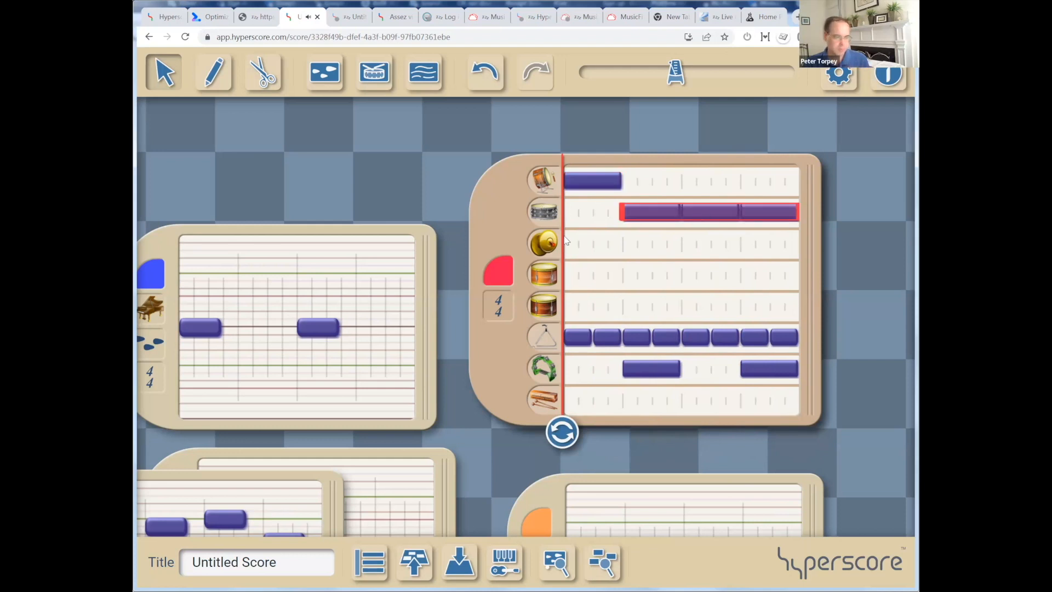
left_click(545, 339)
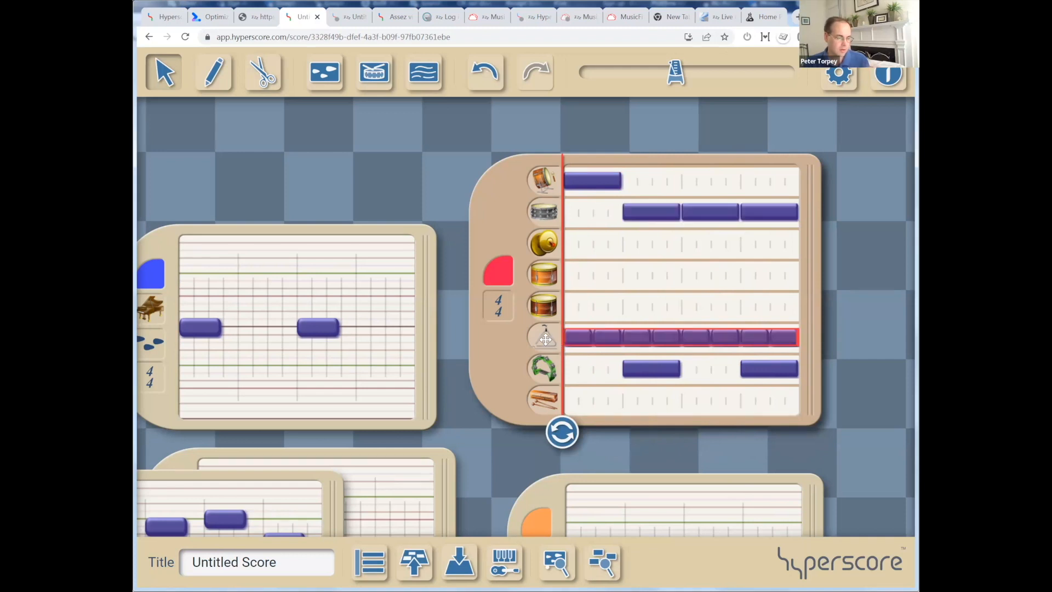
left_click(543, 373)
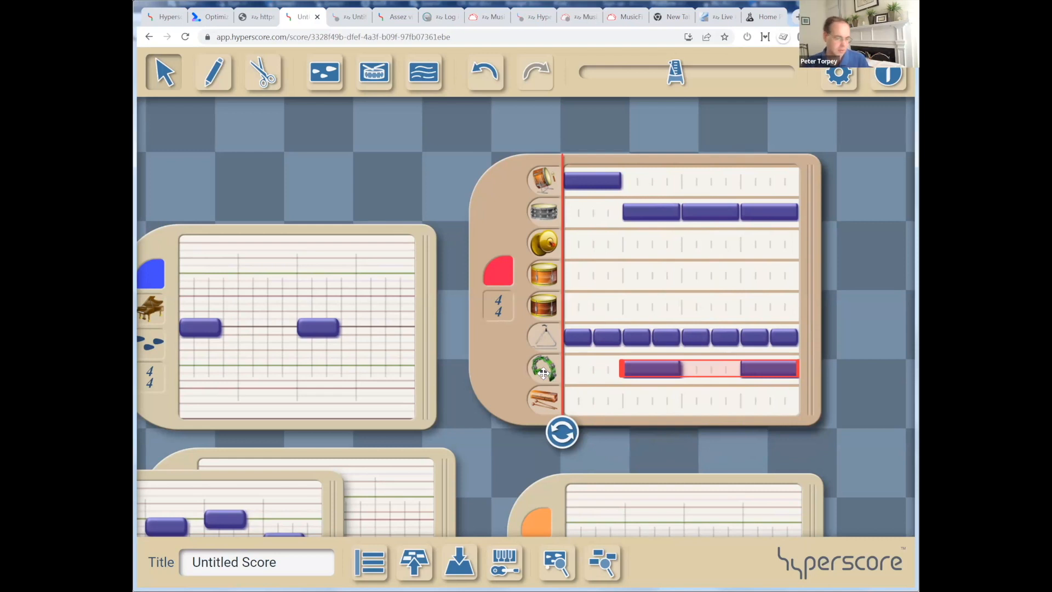
Delete the bass drum note on the first beat of the percussion window.
left_click(746, 281)
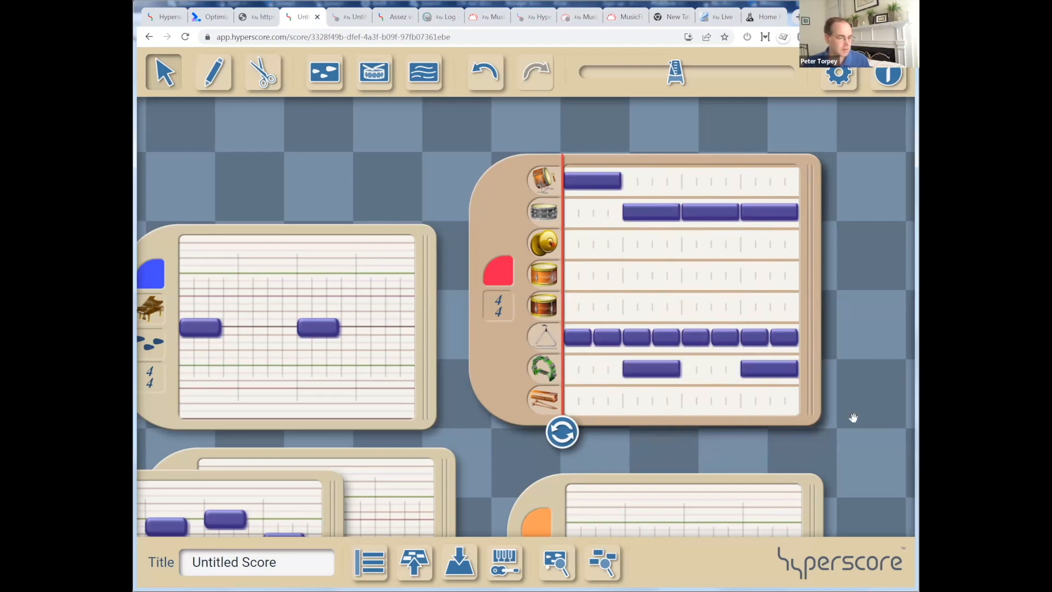
left_click_drag(853, 417, 816, 402)
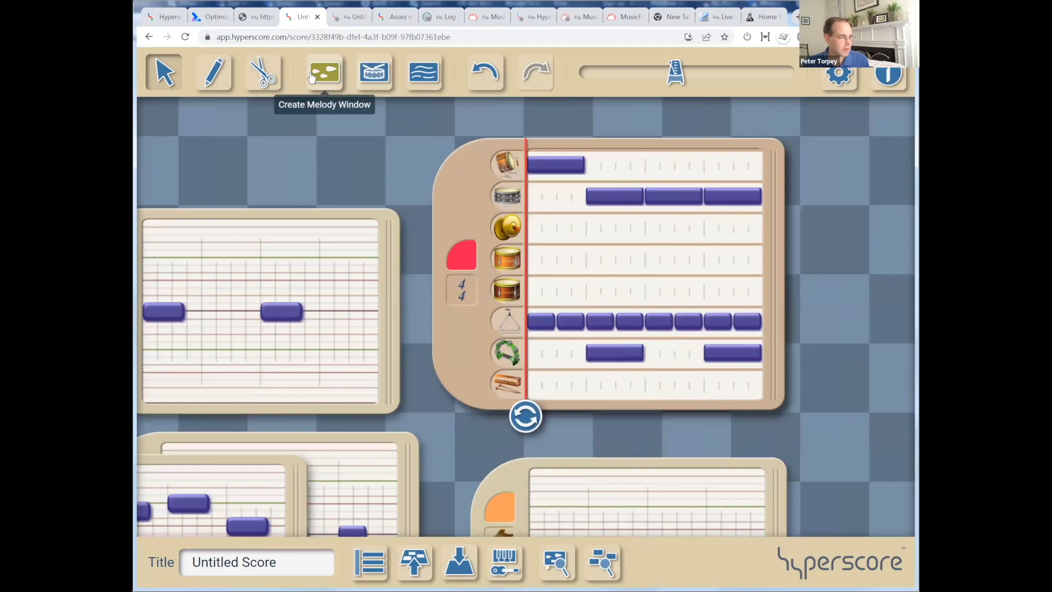
left_click(565, 163)
key("Delete")
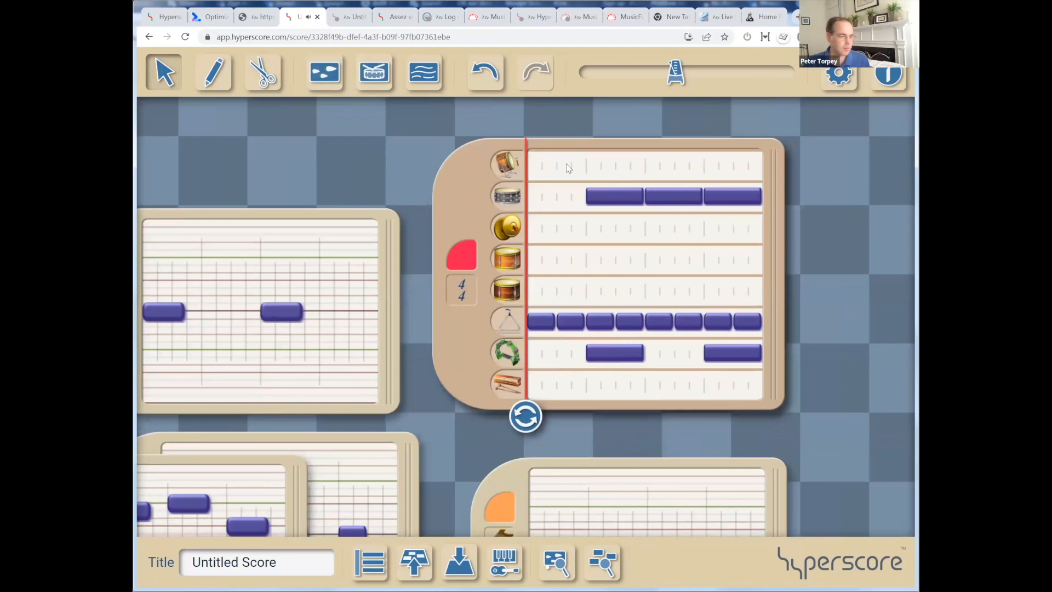
Set the percussion window's color to light green.
left_click_drag(432, 136, 425, 293)
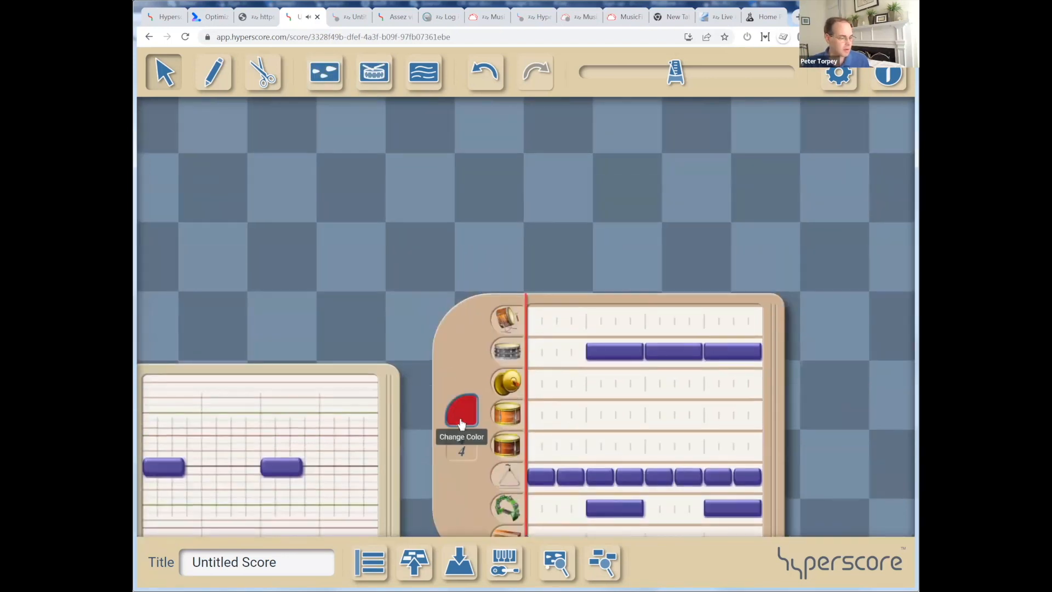
left_click(460, 424)
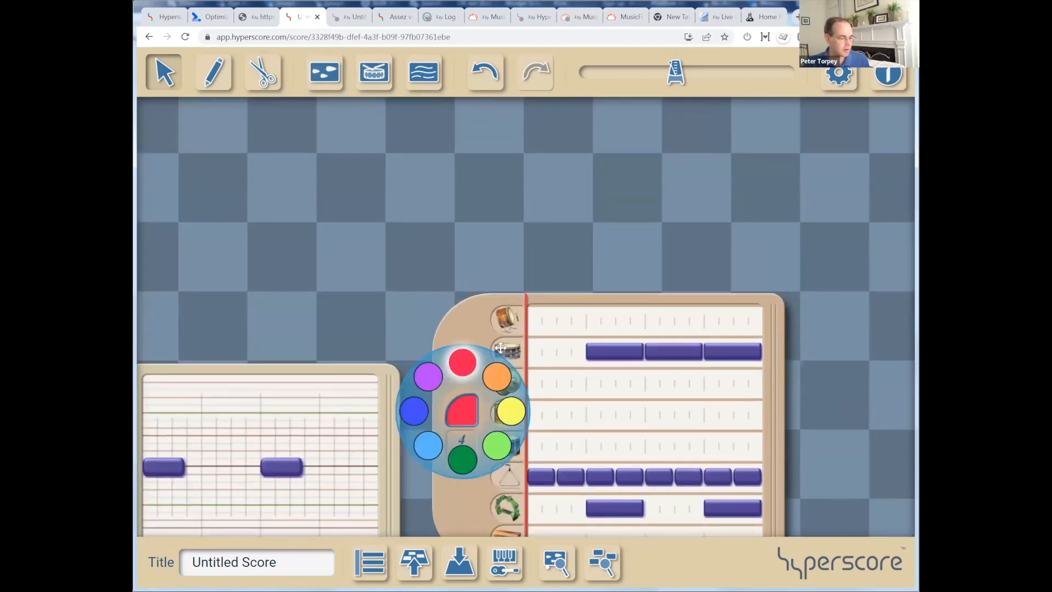
left_click(502, 448)
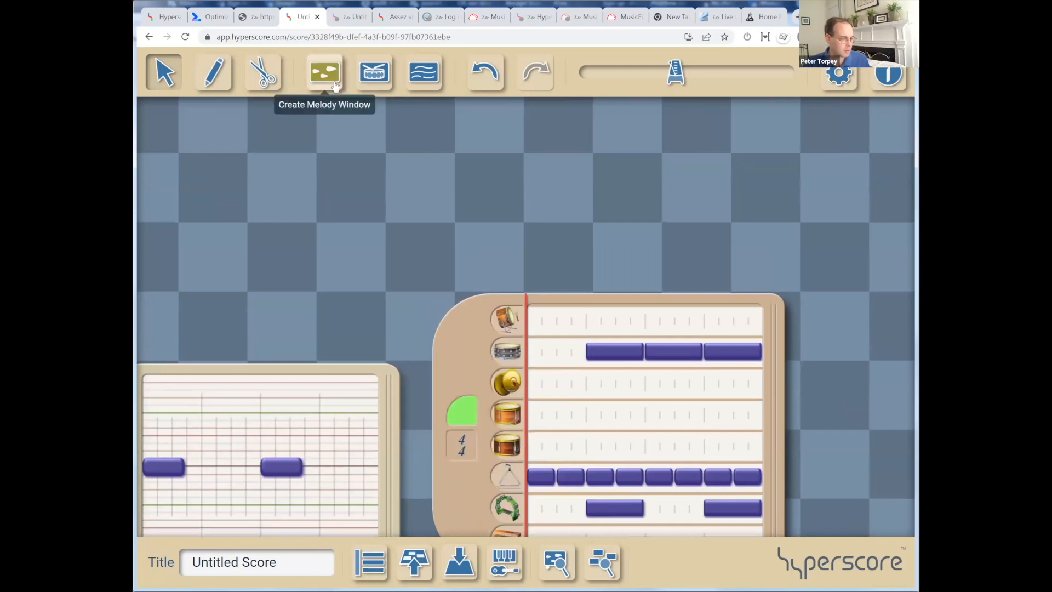
Create a second percussion window above the first, color it dark green and add a one-beat bass drum note on its first beat.
left_click(458, 144)
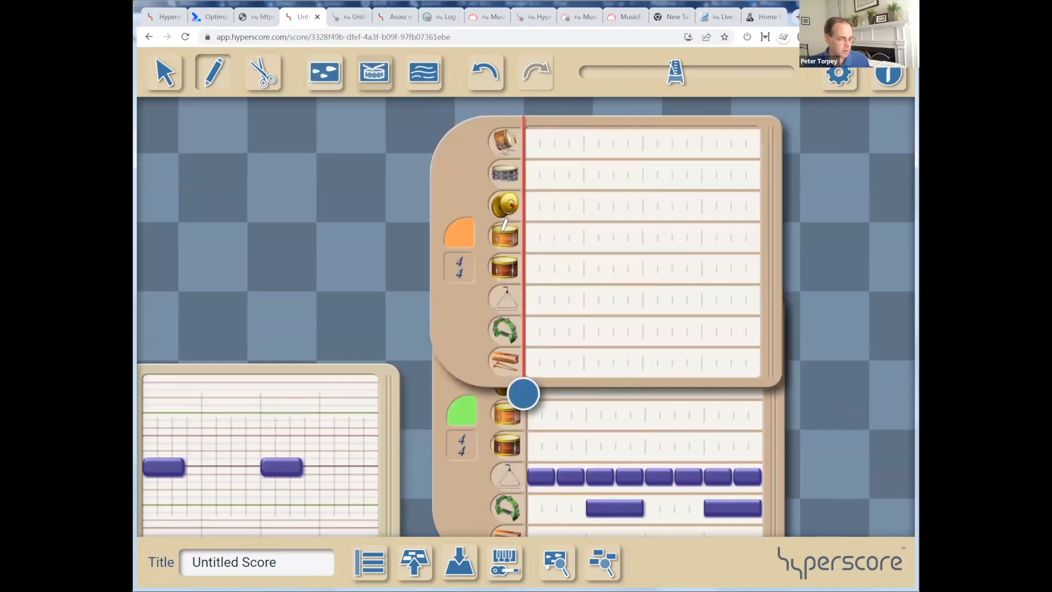
left_click(460, 233)
left_click(460, 282)
left_click_drag(535, 148, 592, 149)
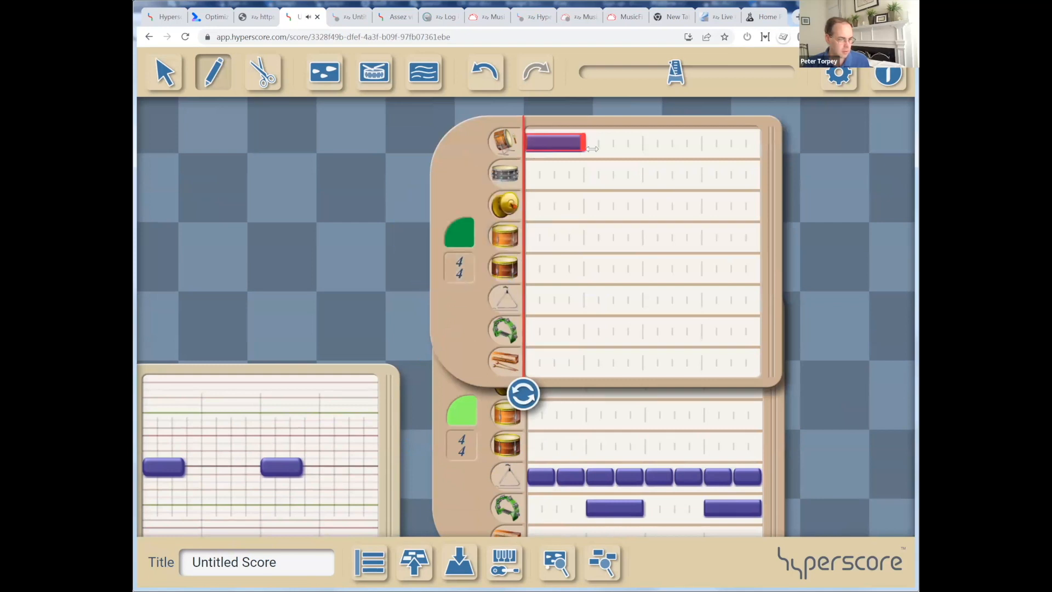
Color the first percussion window yellow and draw a yellow stroke across the sketch's last four measures, raised above the blue harmony line.
scroll(825, 260, "down", 5)
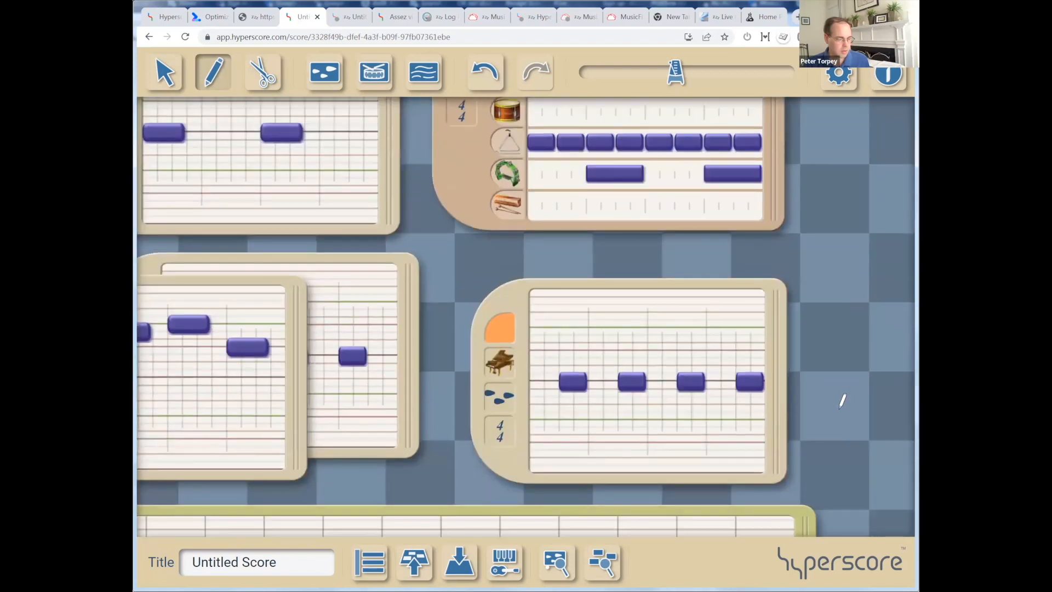
scroll(840, 399, "down", 5)
scroll(796, 522, "up", 4)
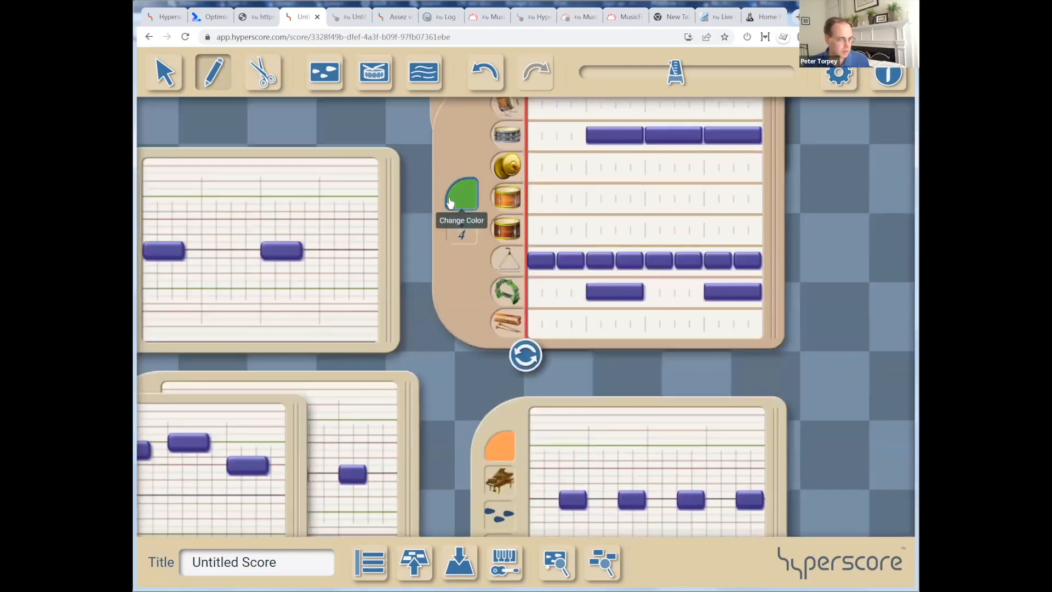
scroll(847, 429, "down", 5)
left_click_drag(562, 435, 619, 436)
left_click_drag(714, 441, 789, 440)
right_click(630, 438)
left_click_drag(629, 438, 629, 380)
left_click(595, 396)
Duplicate the yellow stroke, place the copy below the harmony line in the same measures and recolor it dark green.
left_click(596, 395)
key("ctrl+c")
key("ctrl+v")
key("Down")
key("Down")
key("Down")
key("Down")
left_click(569, 460)
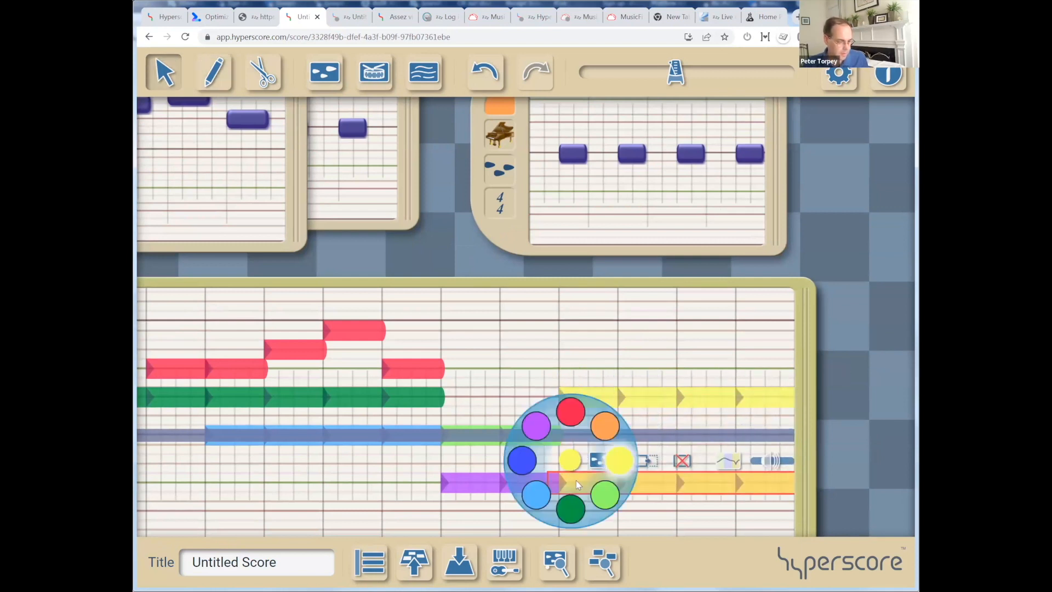
left_click(571, 507)
Zoom out and move the yellow percussion window left until it overlaps the red melody window.
scroll(824, 336, "down", 2)
left_click(616, 274)
left_click_drag(811, 162, 778, 398)
key("ctrl+z")
scroll(899, 203, "down", 3)
scroll(899, 203, "up", 5)
left_click_drag(675, 310, 539, 335)
left_click_drag(679, 135, 556, 203)
scroll(557, 202, "down", 2)
left_click(763, 422)
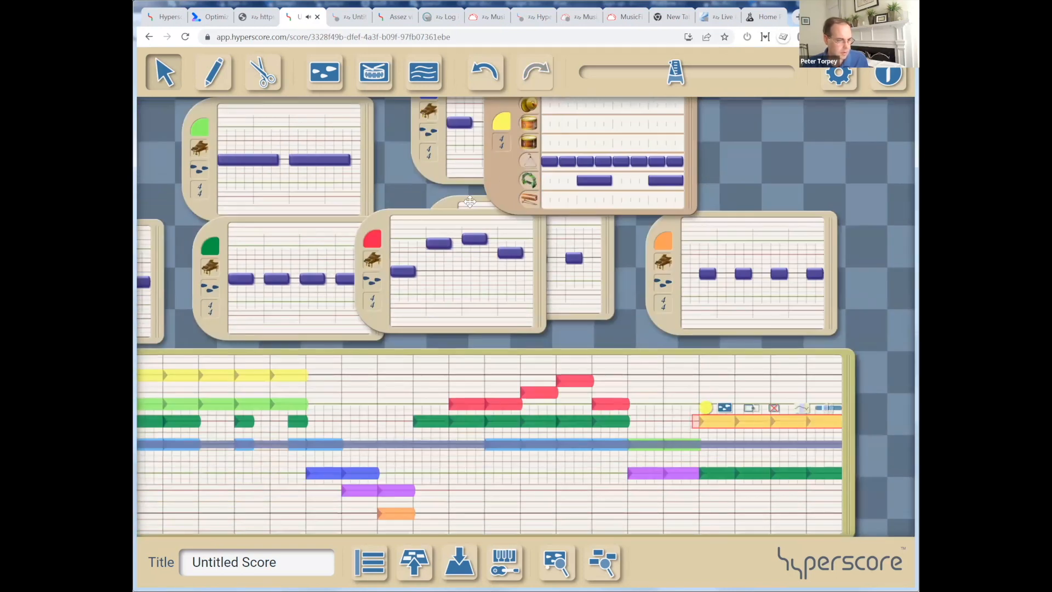
left_click_drag(498, 189, 411, 256)
Move the dark green percussion window left so it sits directly above the yellow percussion window.
left_click(709, 420)
left_click(720, 474)
scroll(739, 361, "up", 4)
left_click_drag(517, 228, 422, 241)
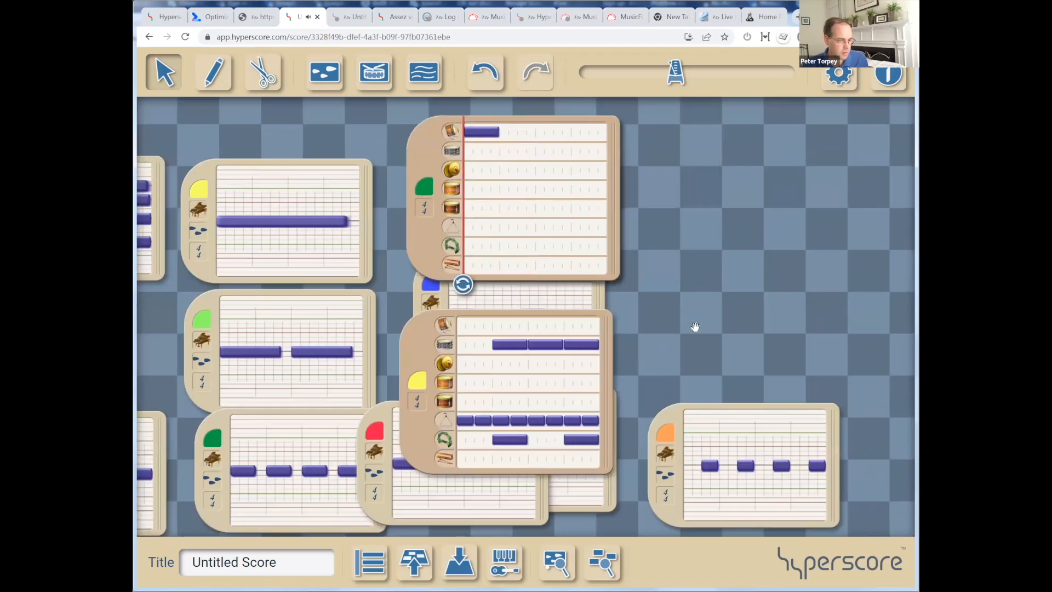
Play the dark green and yellow percussion strokes separately in the sketch's final four measures.
scroll(695, 327, "down", 4)
left_click(716, 442)
key("space")
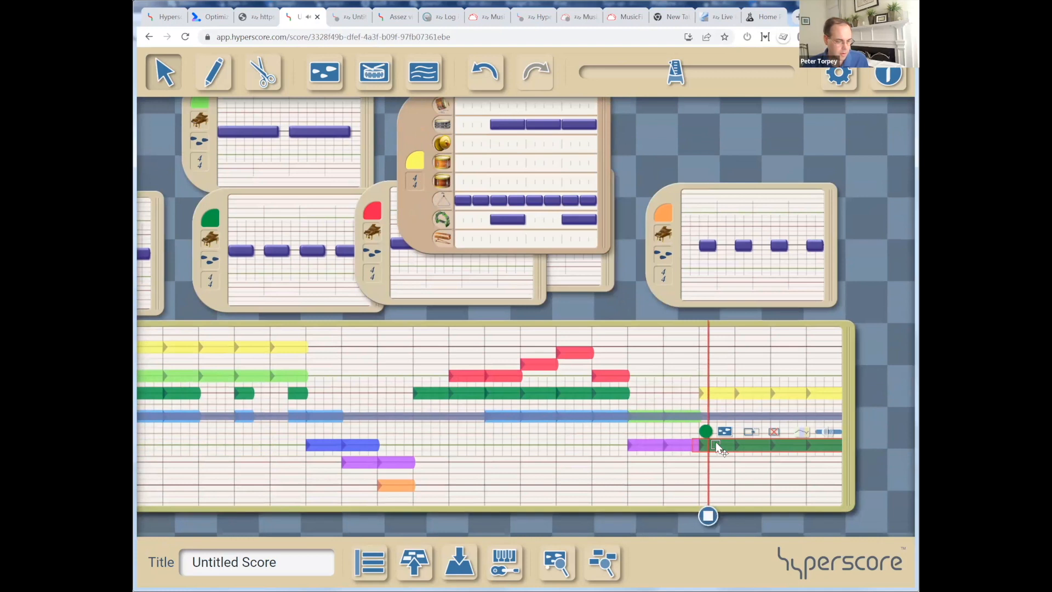
left_click(744, 393)
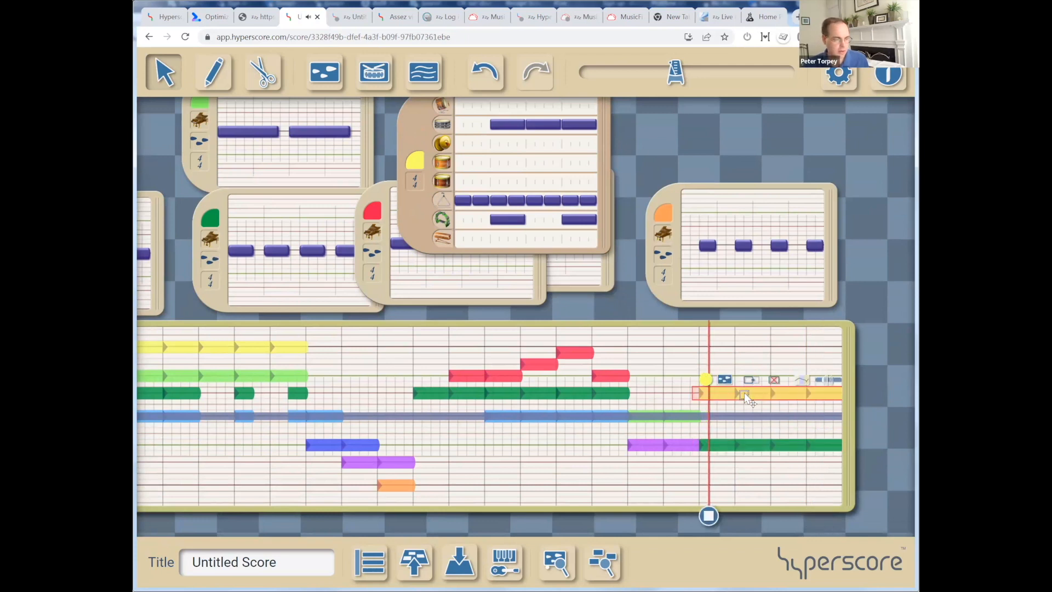
Increase the volume of the dark green percussion stroke and play it together with the yellow stroke.
left_click(843, 446)
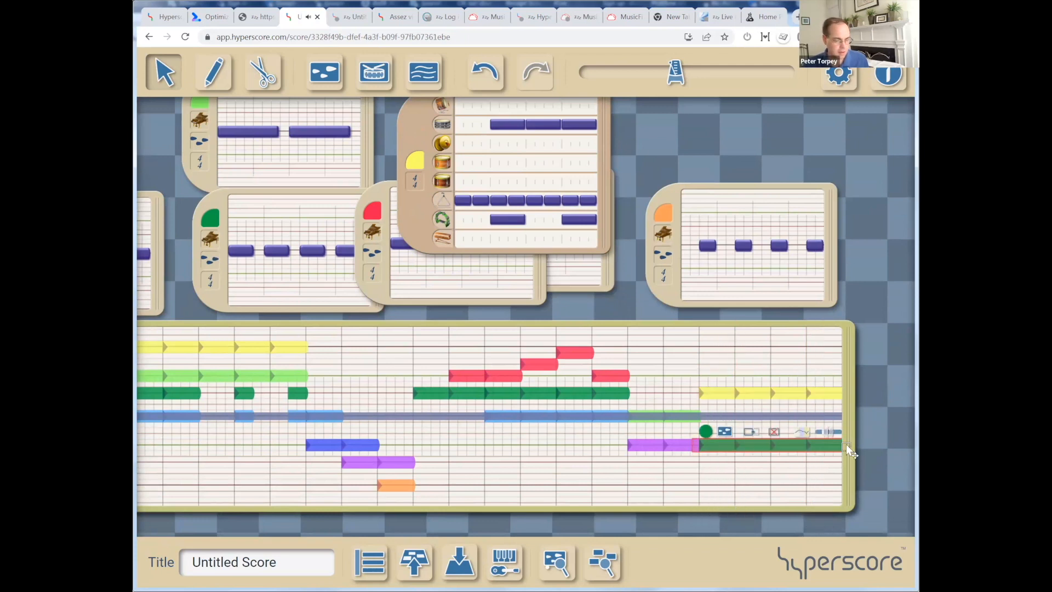
left_click_drag(830, 433, 838, 432)
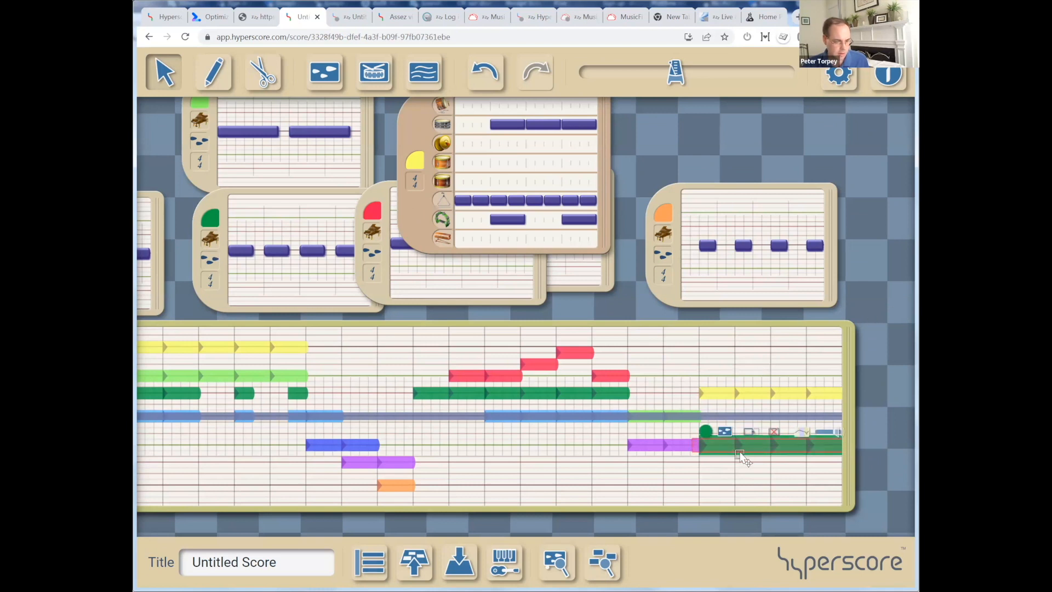
left_click(757, 393)
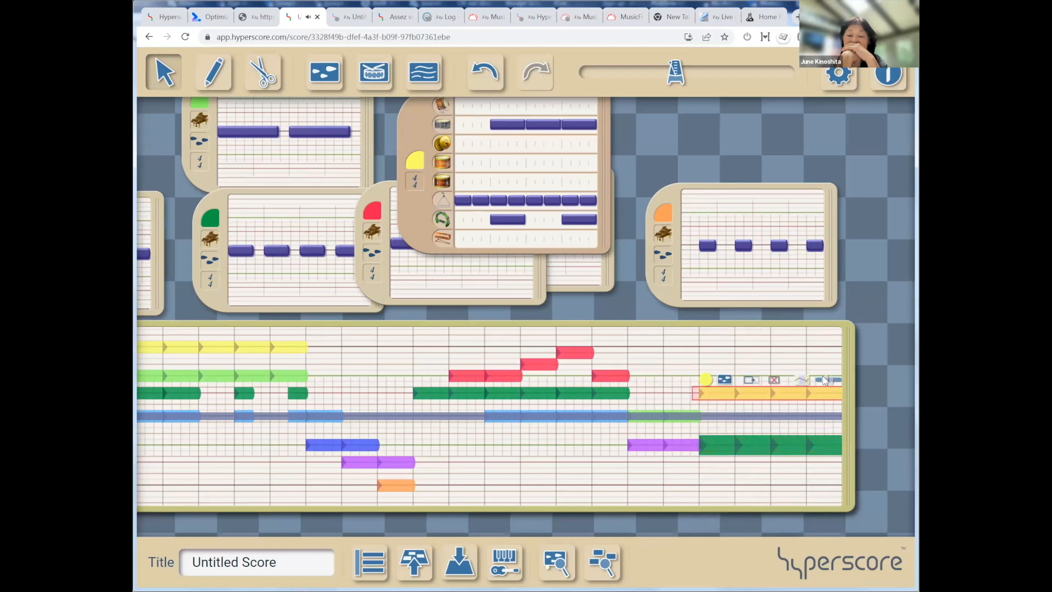
left_click(755, 378)
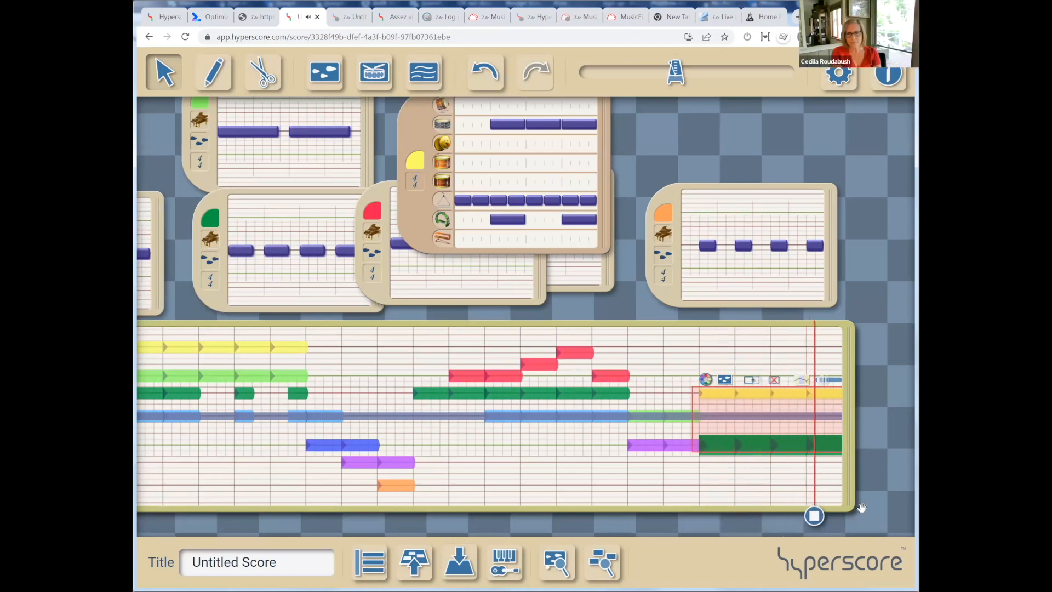
left_click(770, 471)
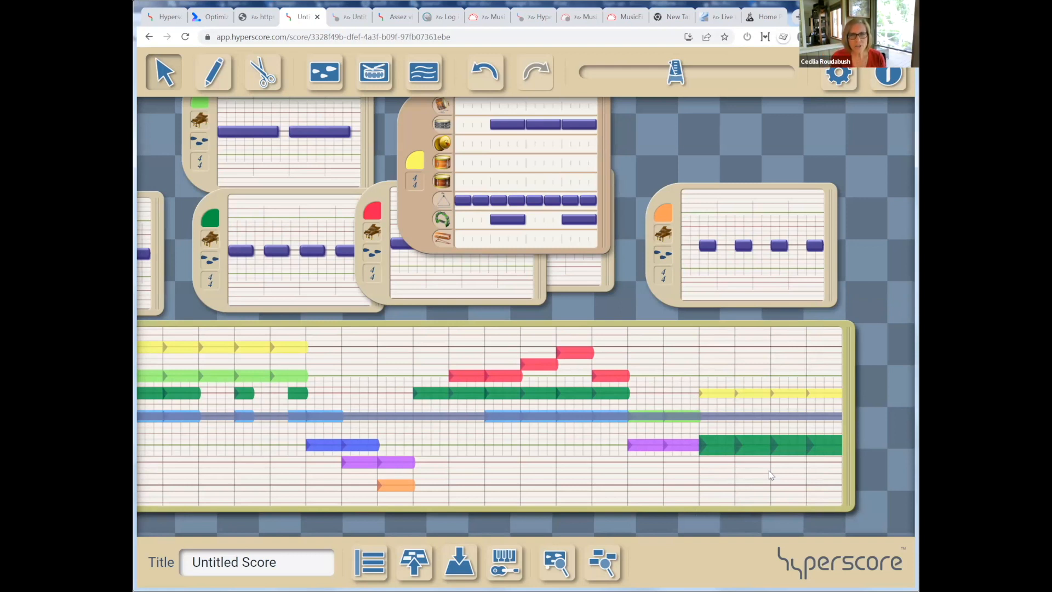
Select the four layered stroke colors in measures 5 and 6 of the sketch, followed by the yellow segment in measure 6 alone.
left_click_drag(395, 526, 638, 508)
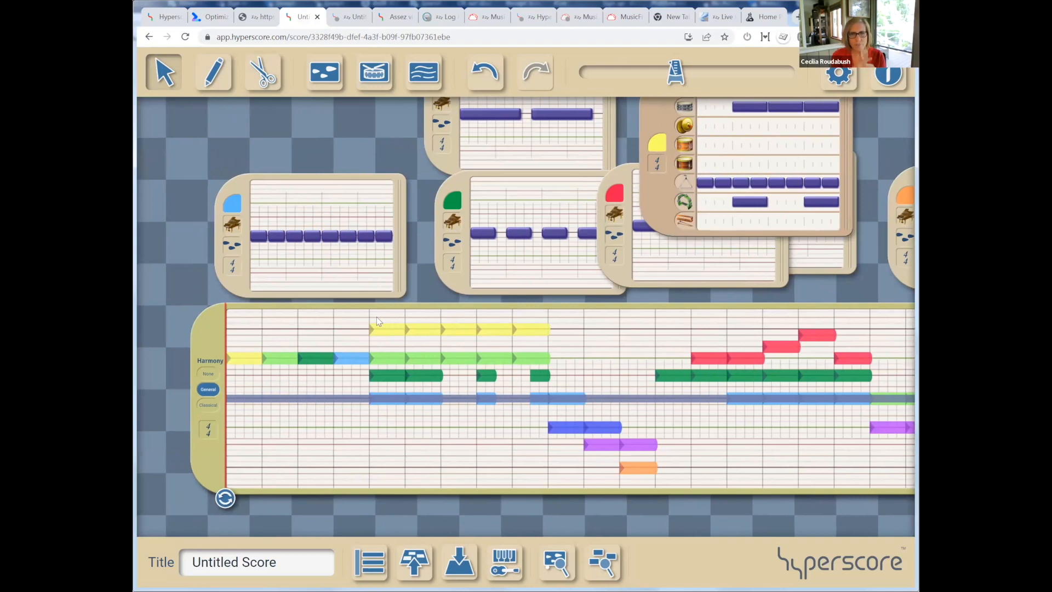
left_click_drag(376, 316, 430, 416)
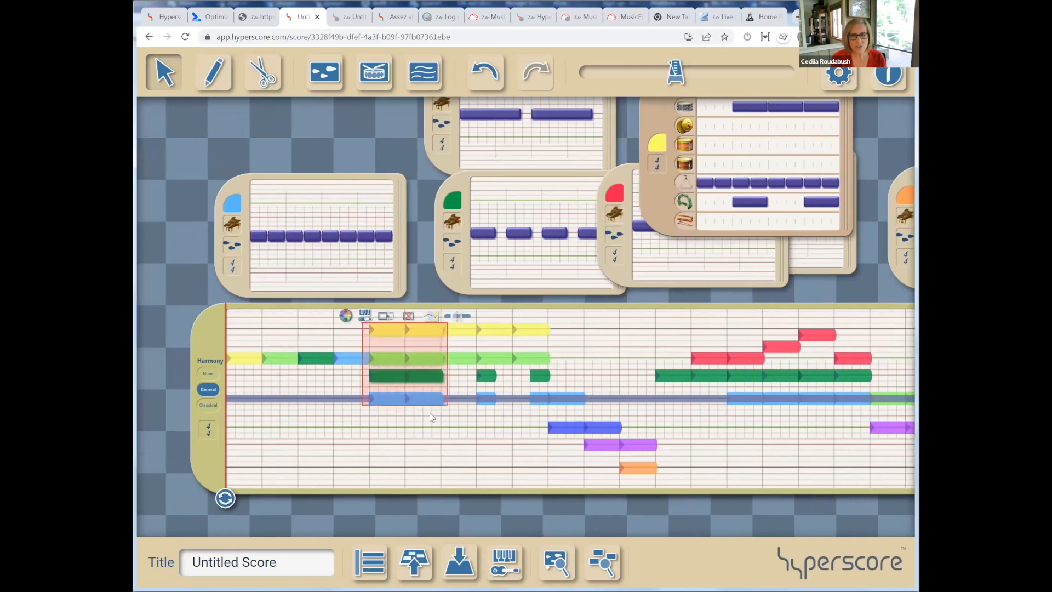
left_click(455, 461)
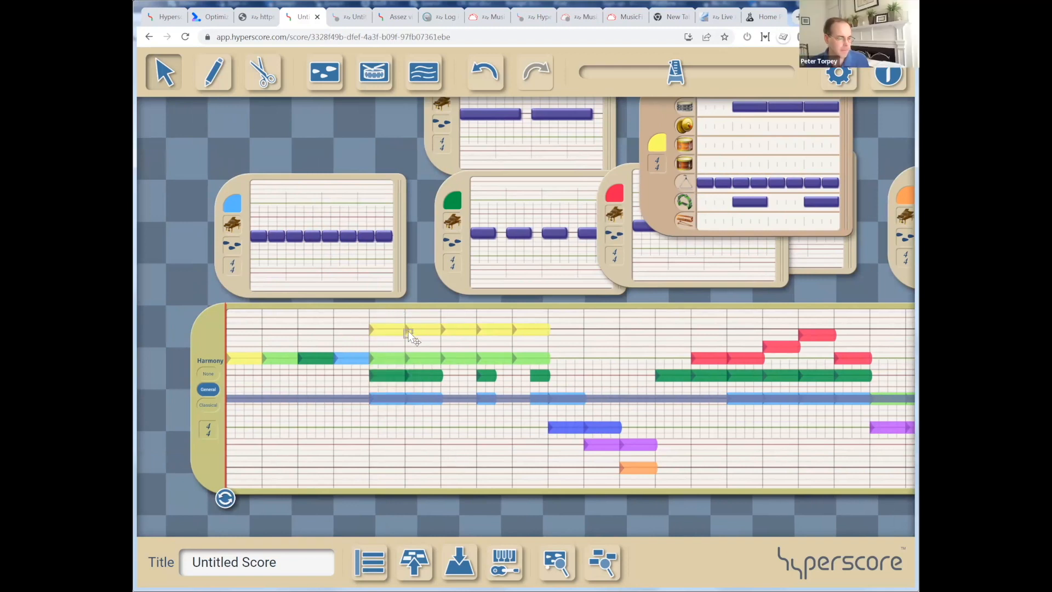
left_click(408, 330)
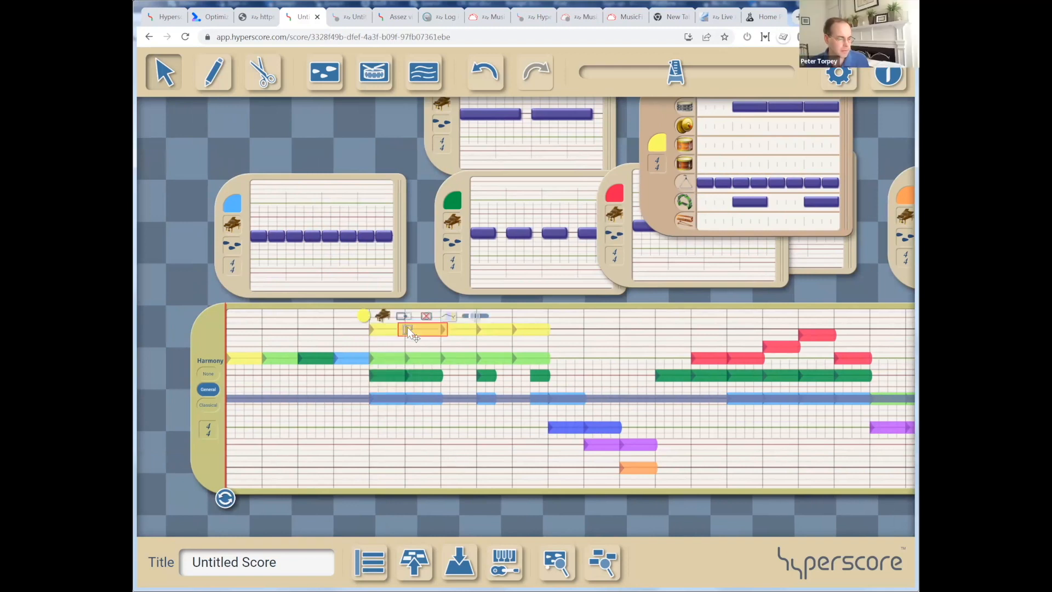
left_click(676, 334)
left_click_drag(532, 393, 307, 523)
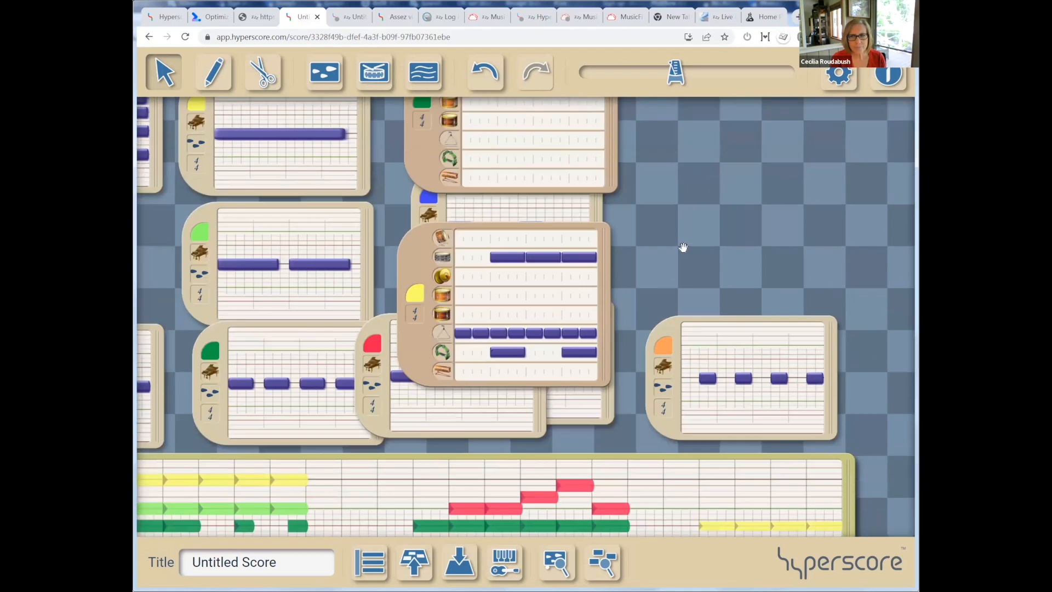
left_click_drag(683, 246, 671, 347)
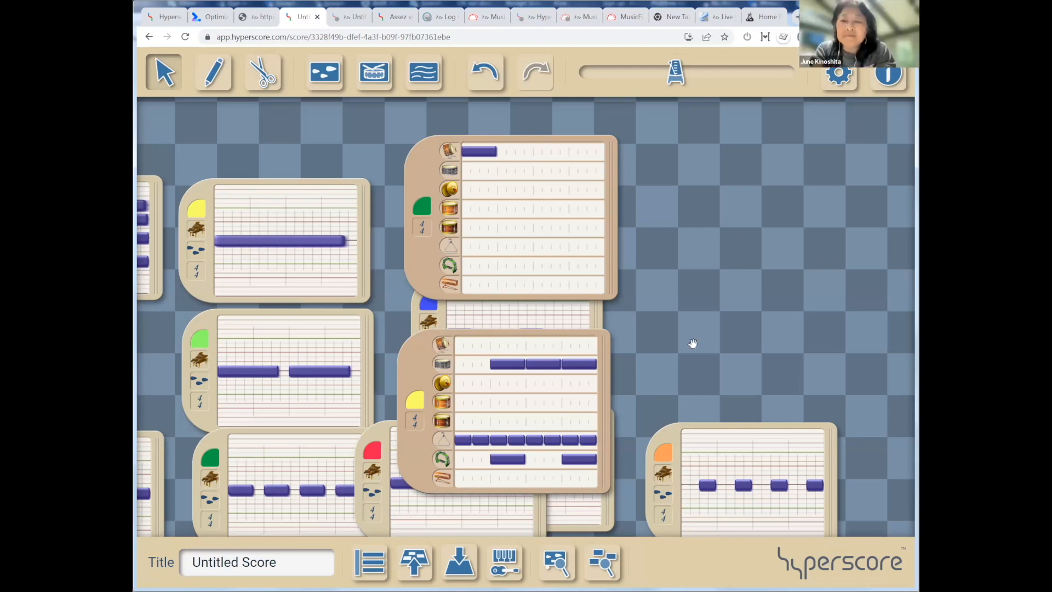
left_click_drag(697, 298, 754, 304)
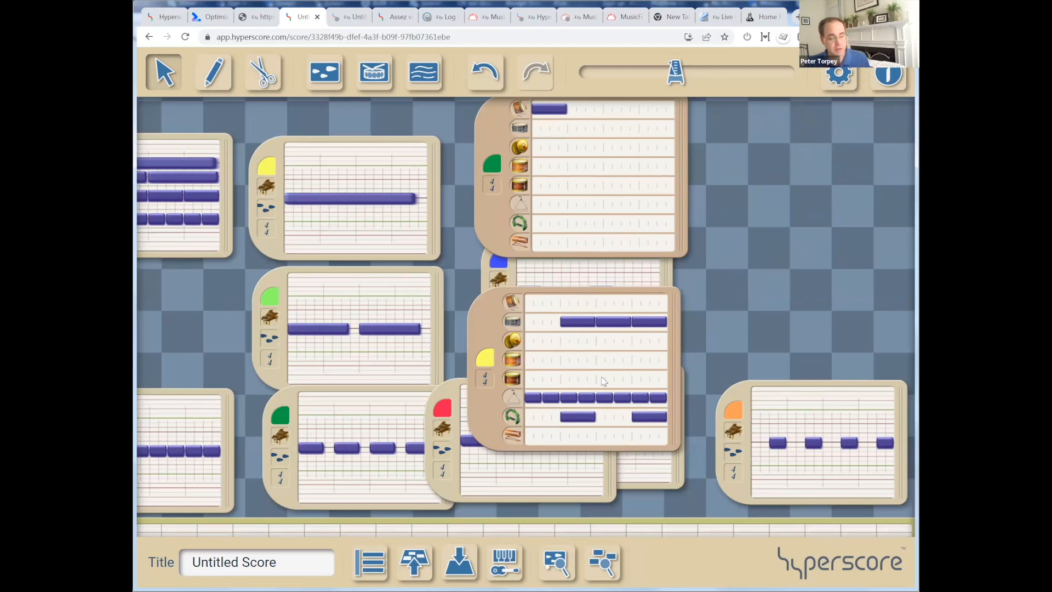
left_click_drag(241, 329, 444, 266)
left_click_drag(507, 340, 204, 321)
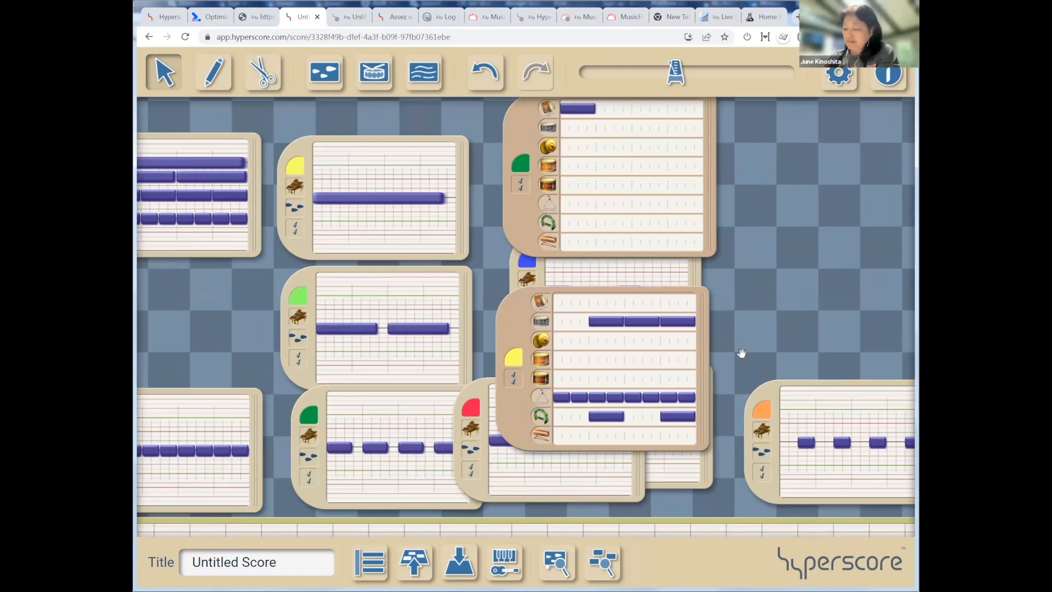
Lengthen the bass drum note in the dark green percussion window to fill all four beats and play the pattern.
left_click_drag(732, 369, 727, 417)
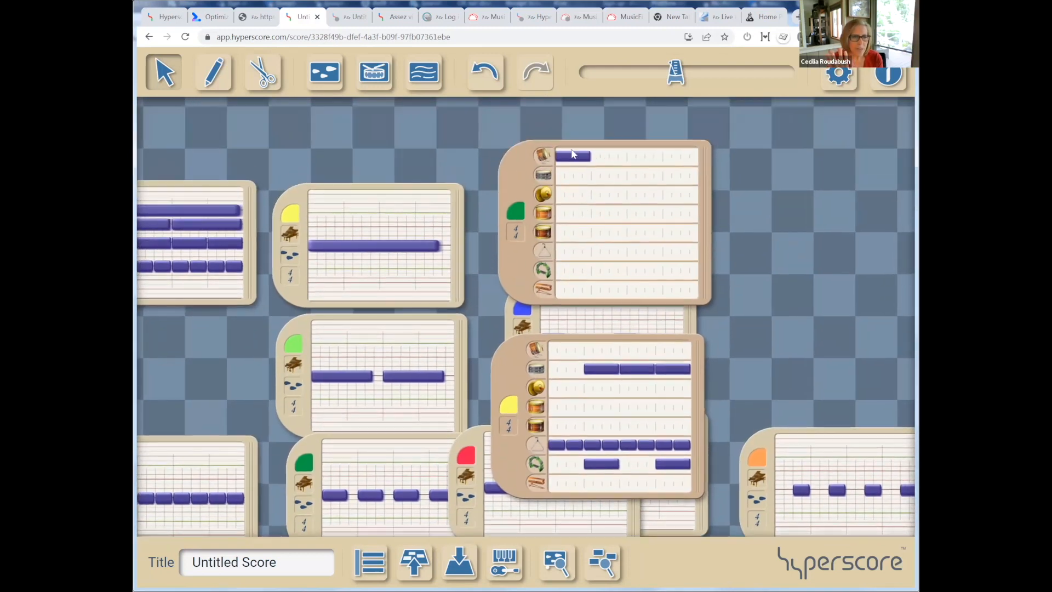
left_click_drag(590, 156, 740, 157)
left_click(641, 236)
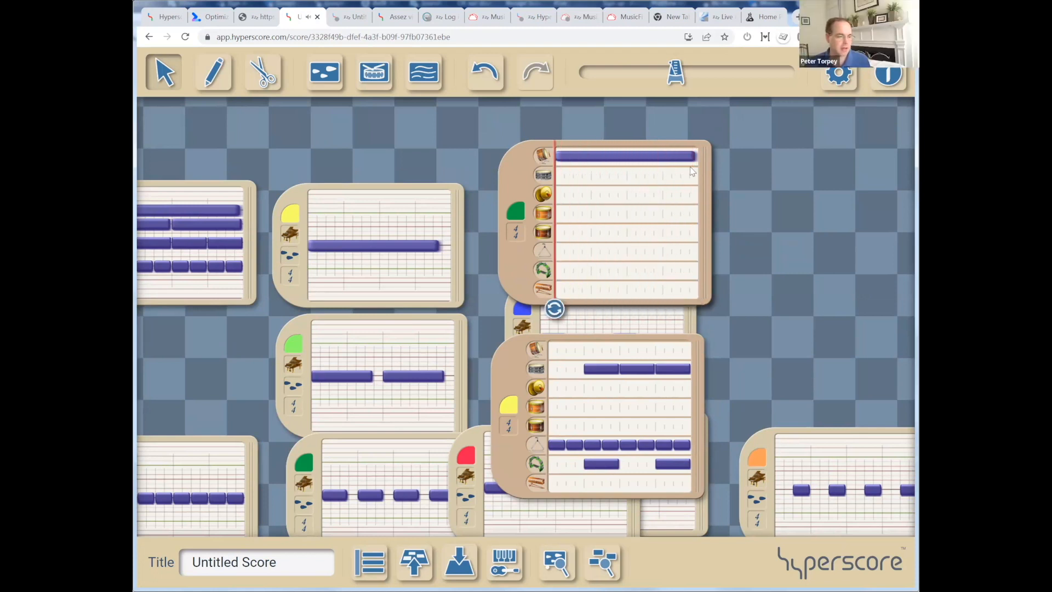
left_click_drag(777, 352, 793, 131)
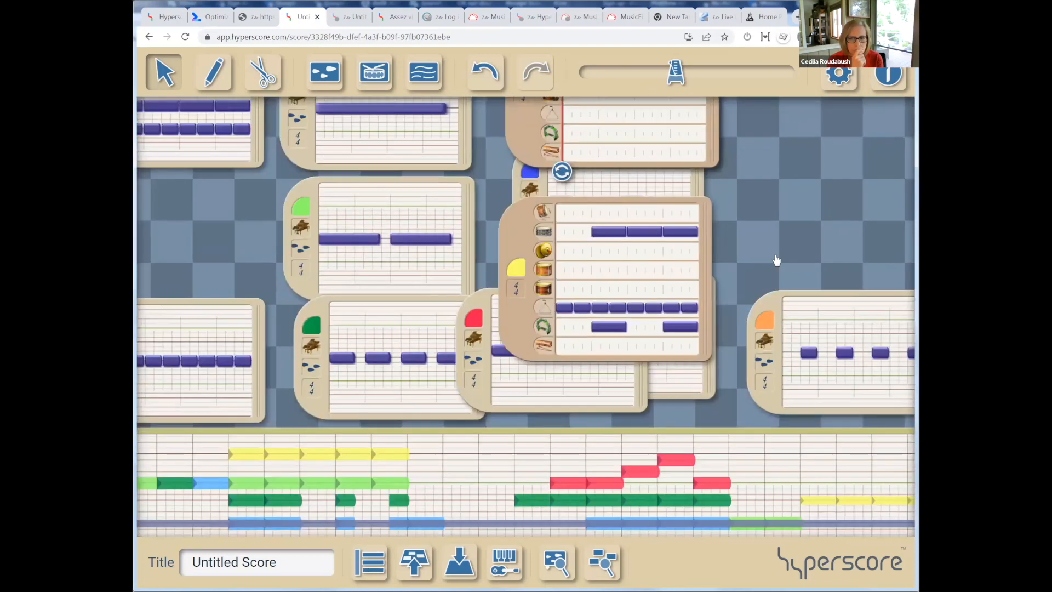
left_click_drag(733, 318, 754, 211)
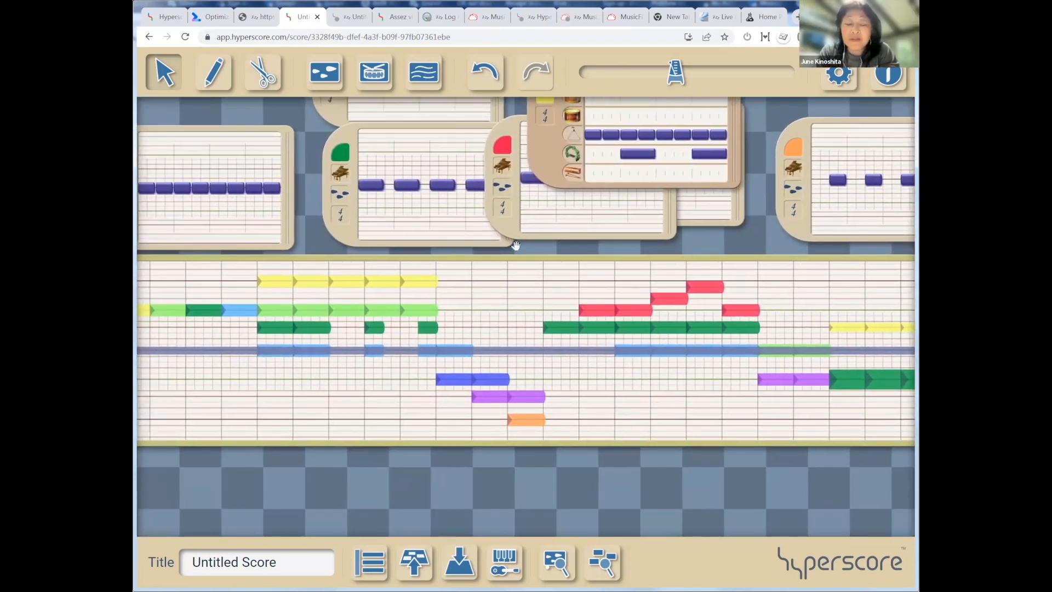
left_click_drag(542, 248, 577, 253)
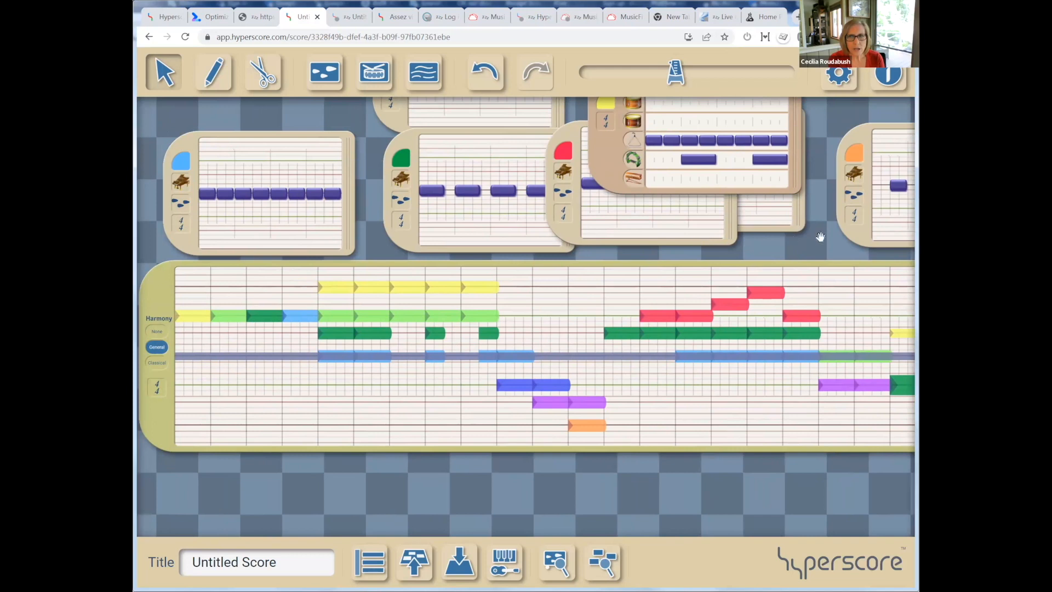
left_click_drag(662, 389, 604, 452)
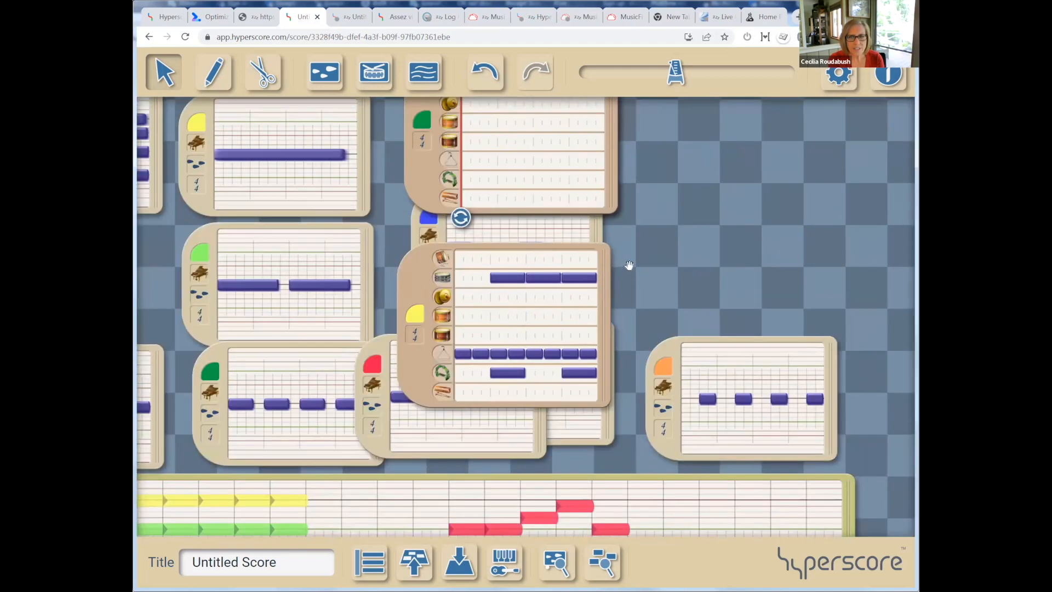
left_click_drag(682, 272, 738, 48)
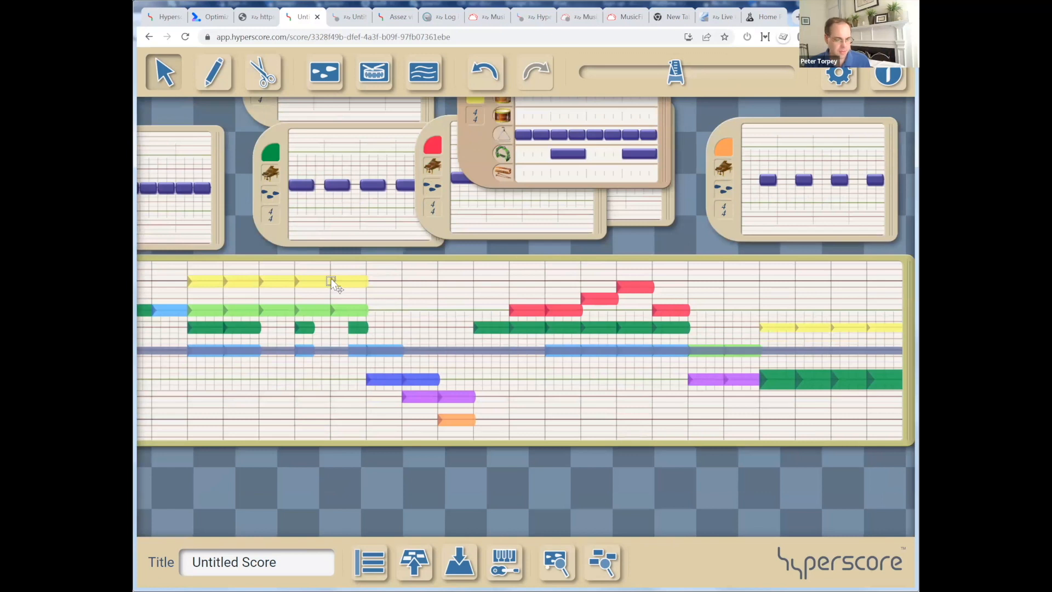
Select the yellow melody segments in measures 8 and 9 of the sketch's uppermost stroke.
left_click(333, 283)
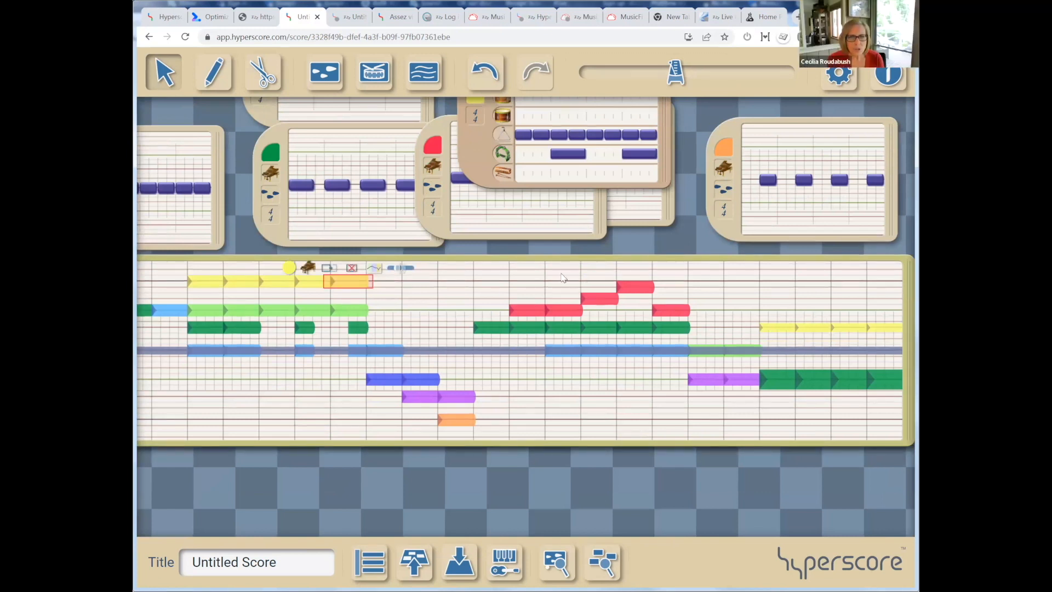
left_click(488, 289)
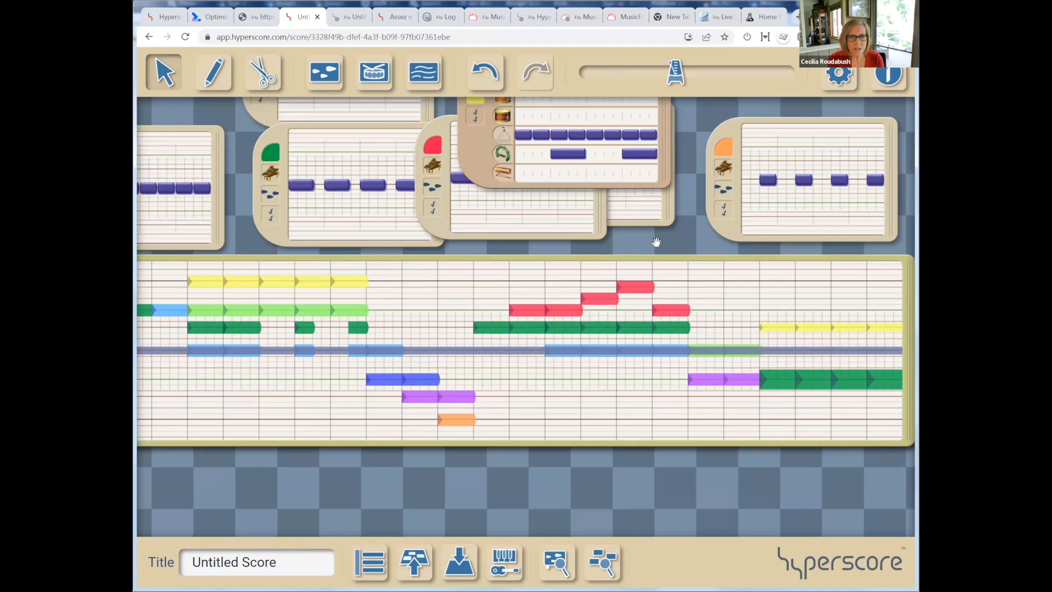
left_click_drag(657, 242, 675, 398)
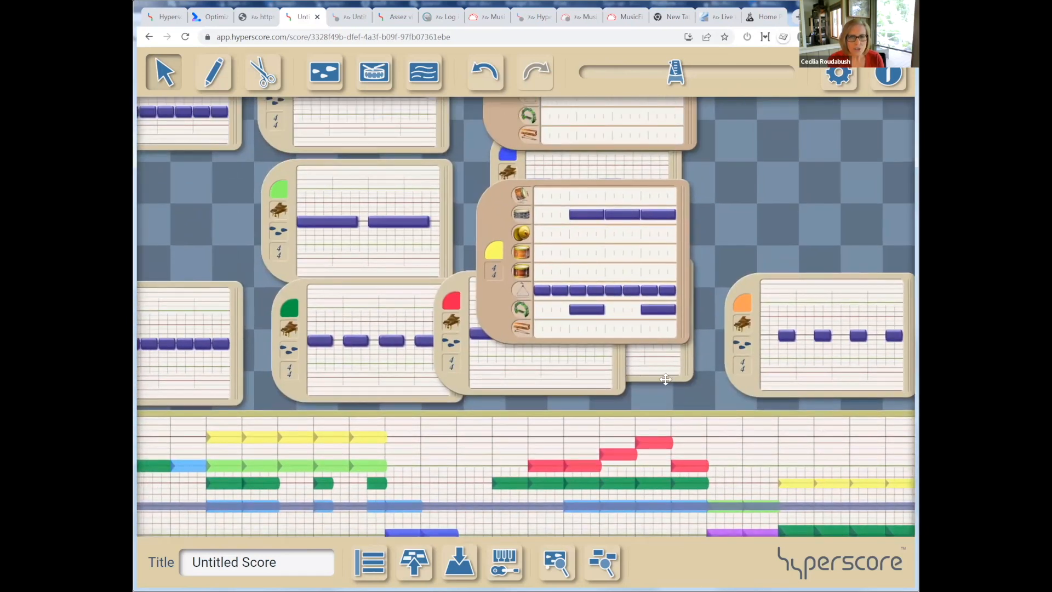
scroll(776, 261, "down", 3)
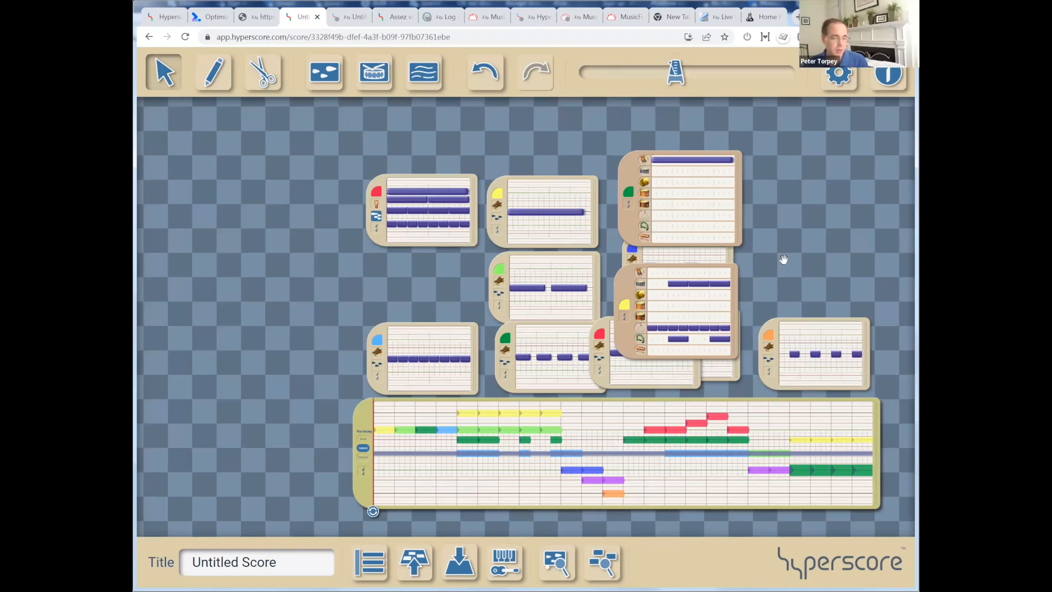
left_click(532, 415)
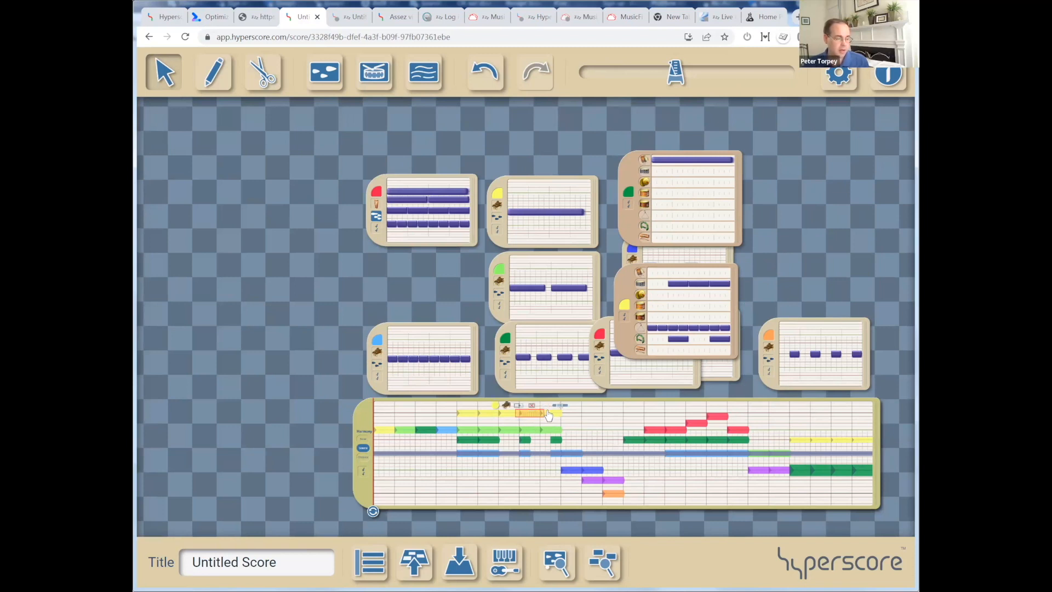
left_click_drag(547, 413, 557, 413)
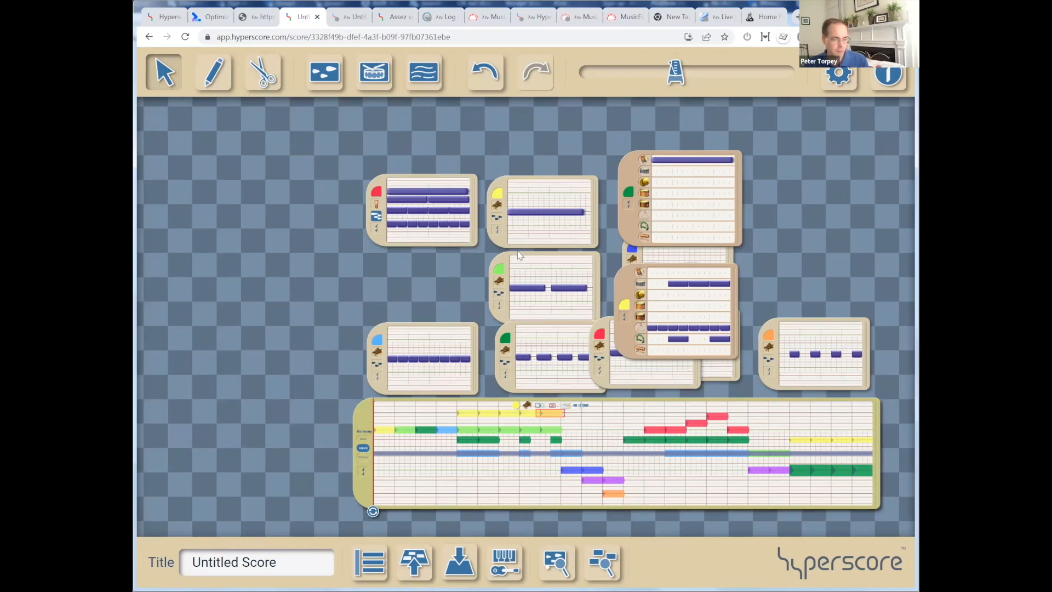
Play the yellow melody window and the matching yellow segment in measure 9 of the sketch.
left_click(548, 231)
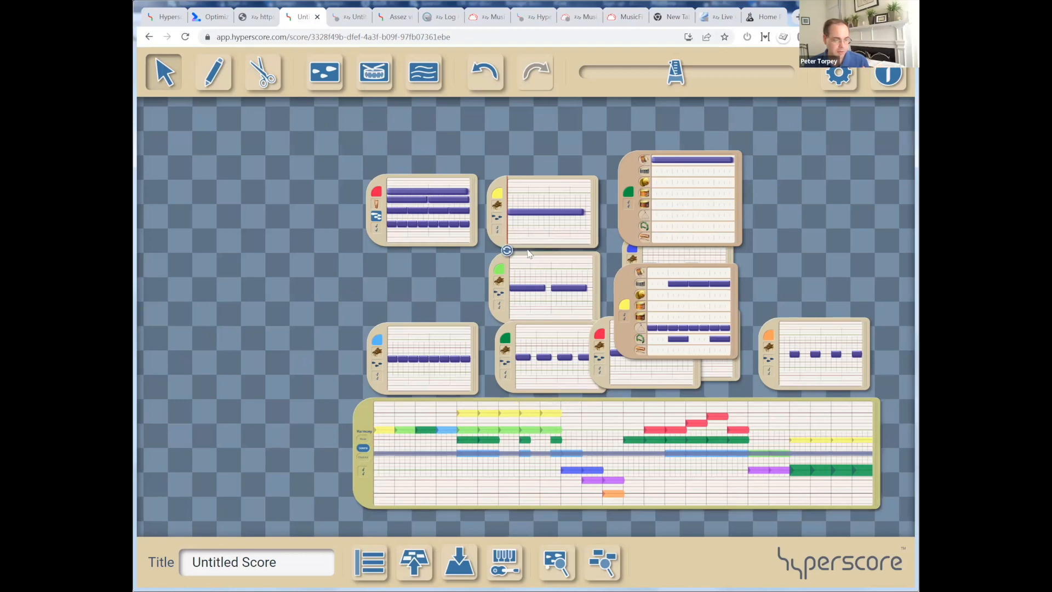
left_click(548, 412)
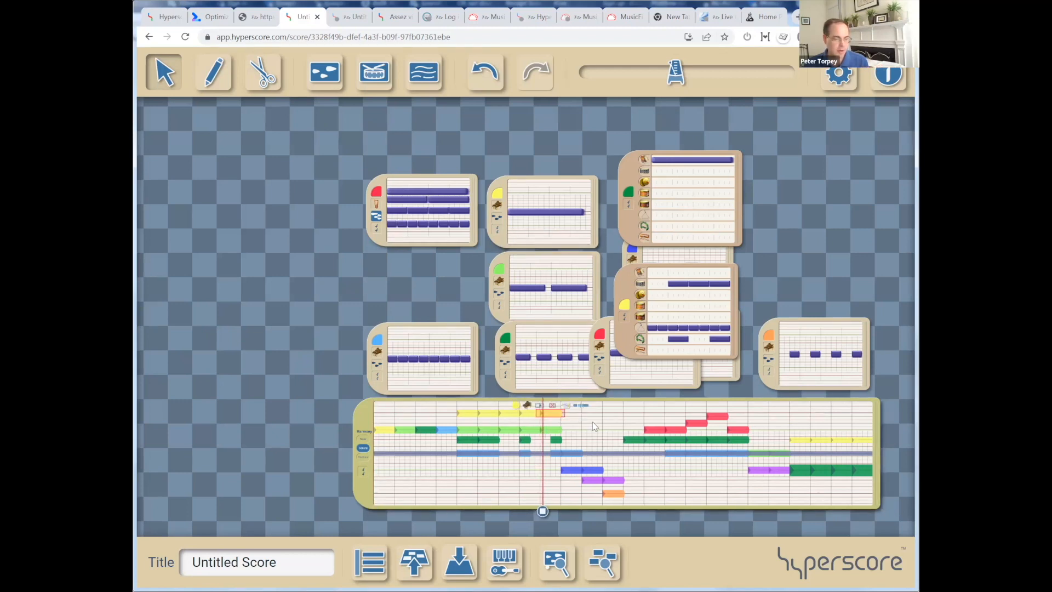
left_click(534, 221)
key("space")
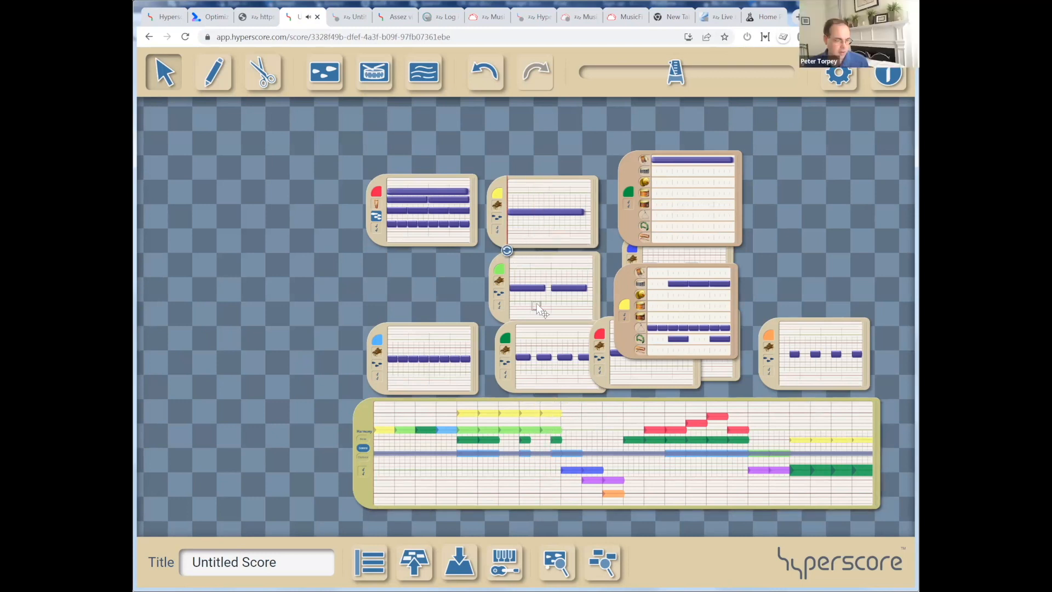
Select the yellow percussion window and play its yellow stroke alone in the sketch's final four measures.
left_click(799, 440)
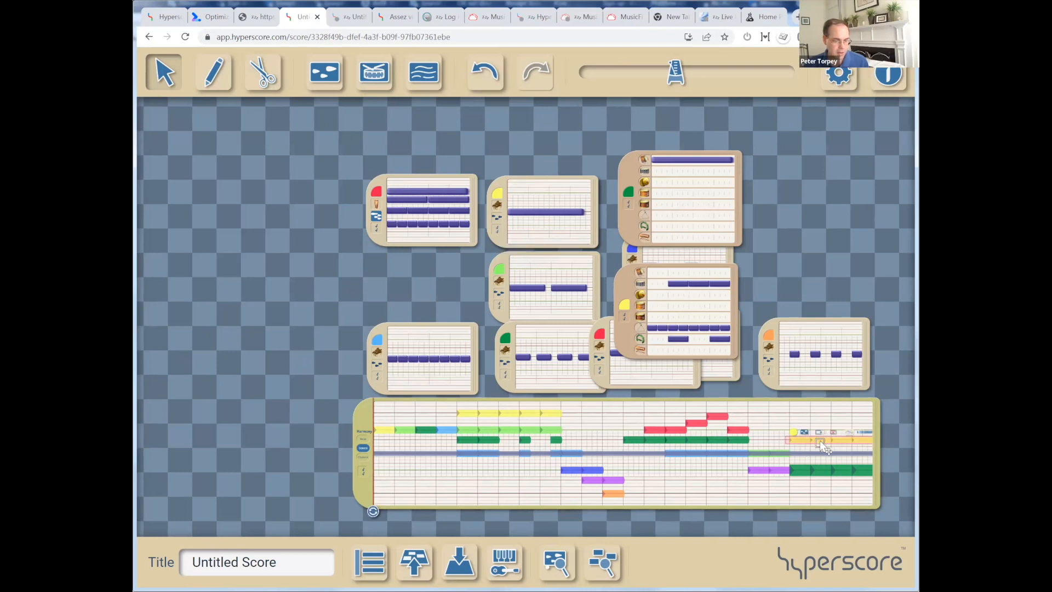
left_click(633, 289)
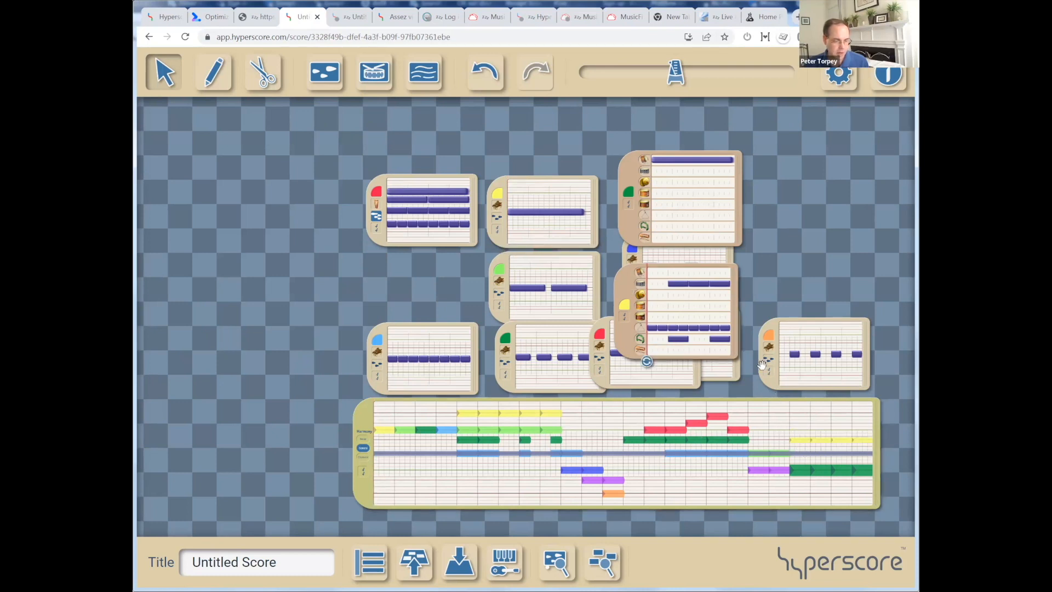
left_click(799, 441)
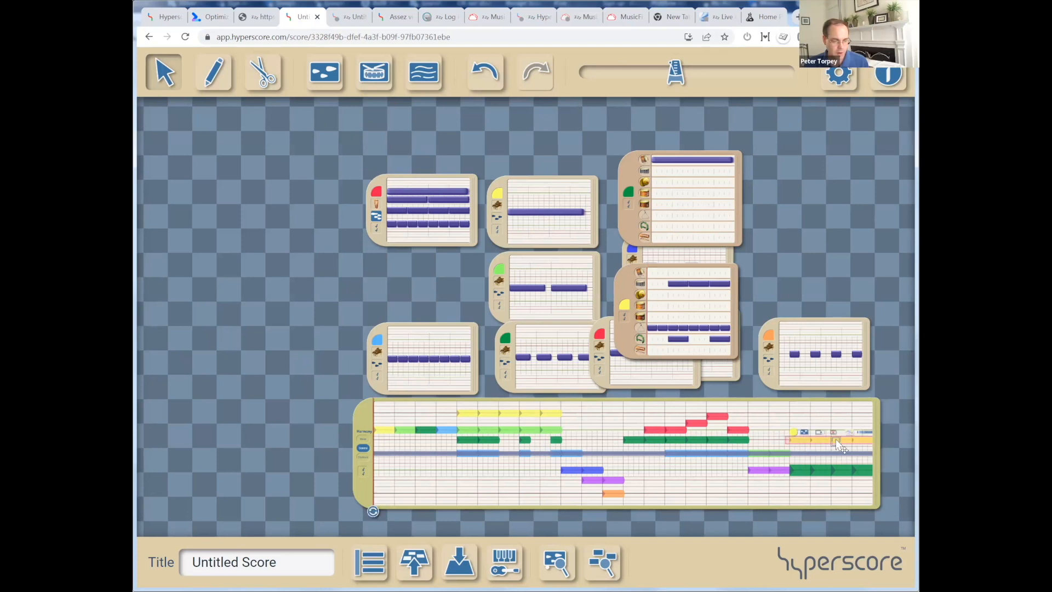
key("space")
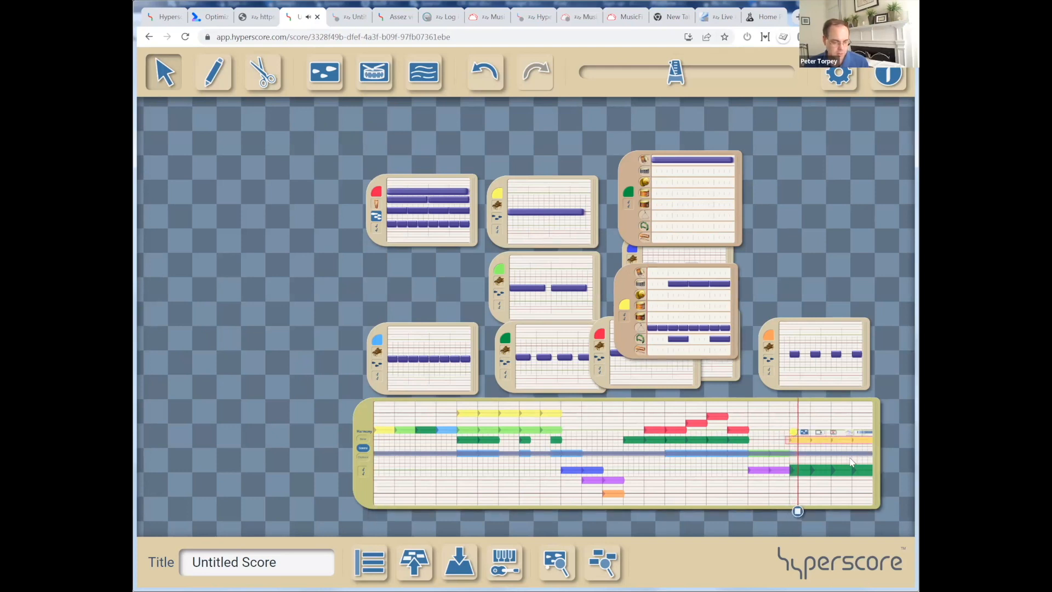
key("space")
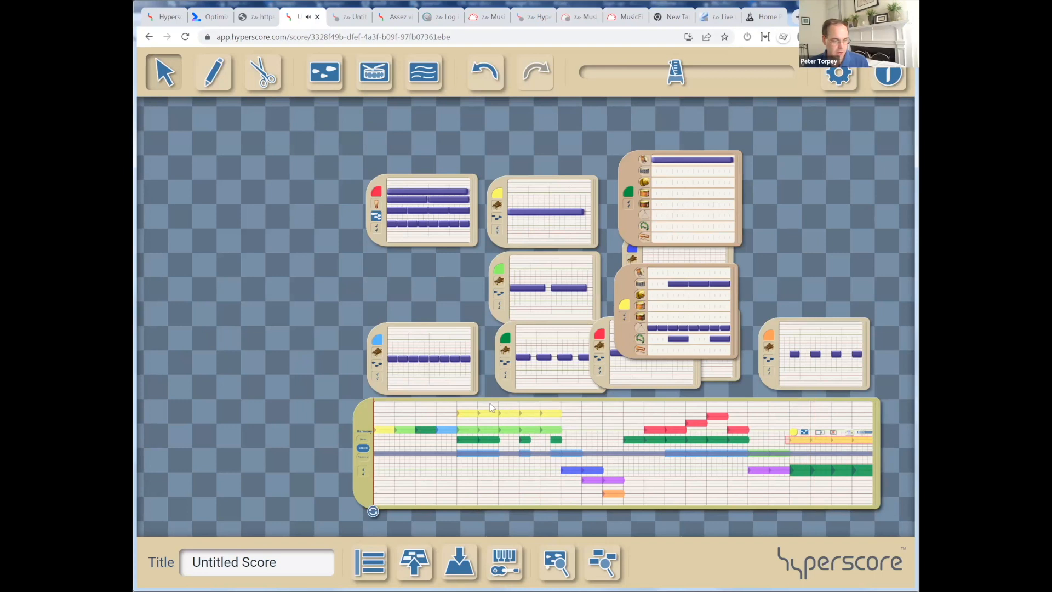
Play the yellow melody stroke alone in the sketch, starting from measure 6, and clear the selection.
left_click(493, 413)
key("space")
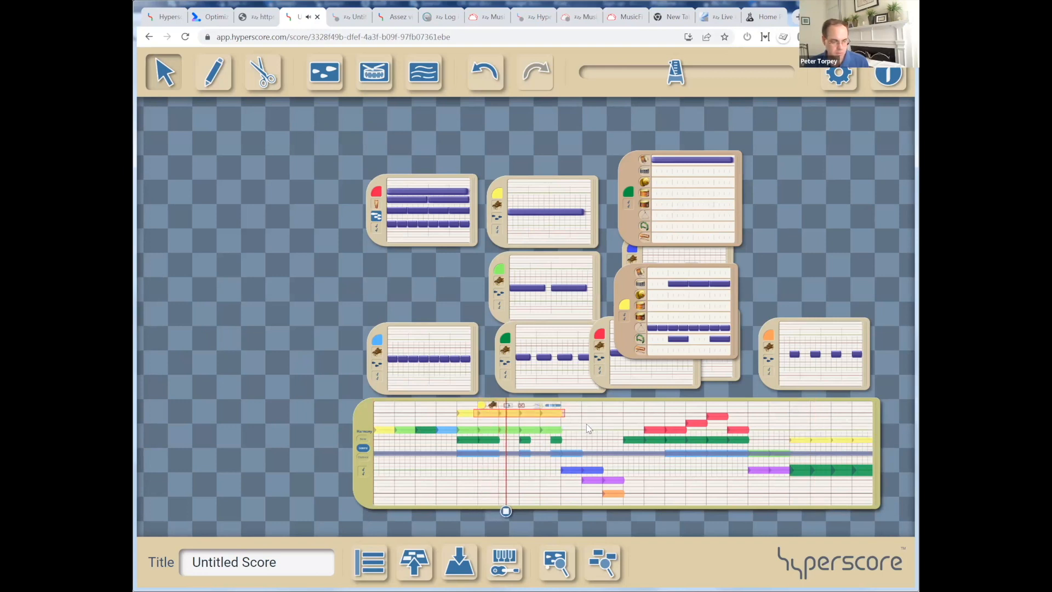
key("space")
left_click(586, 424)
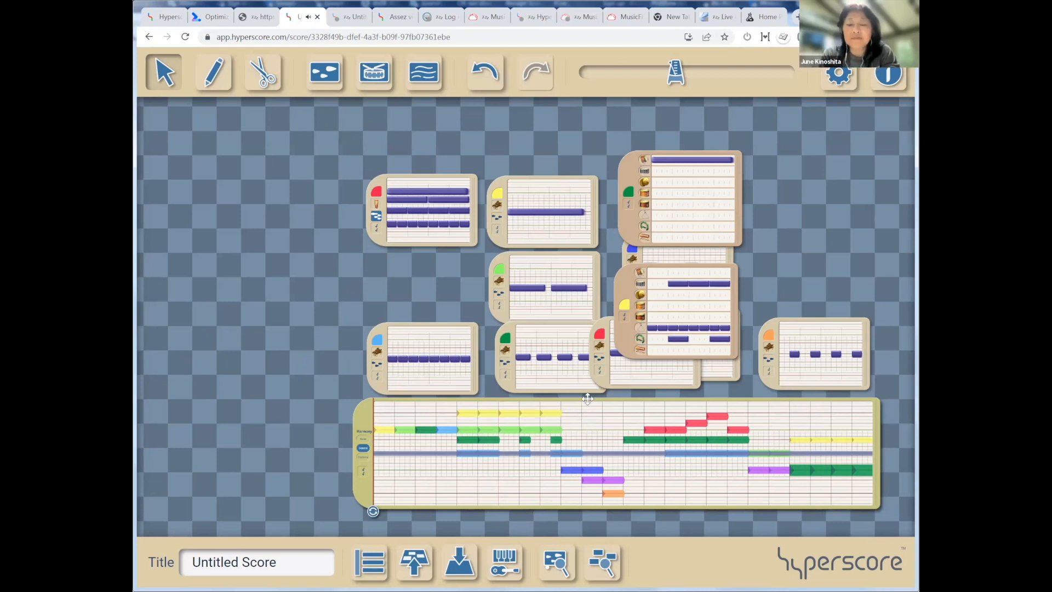
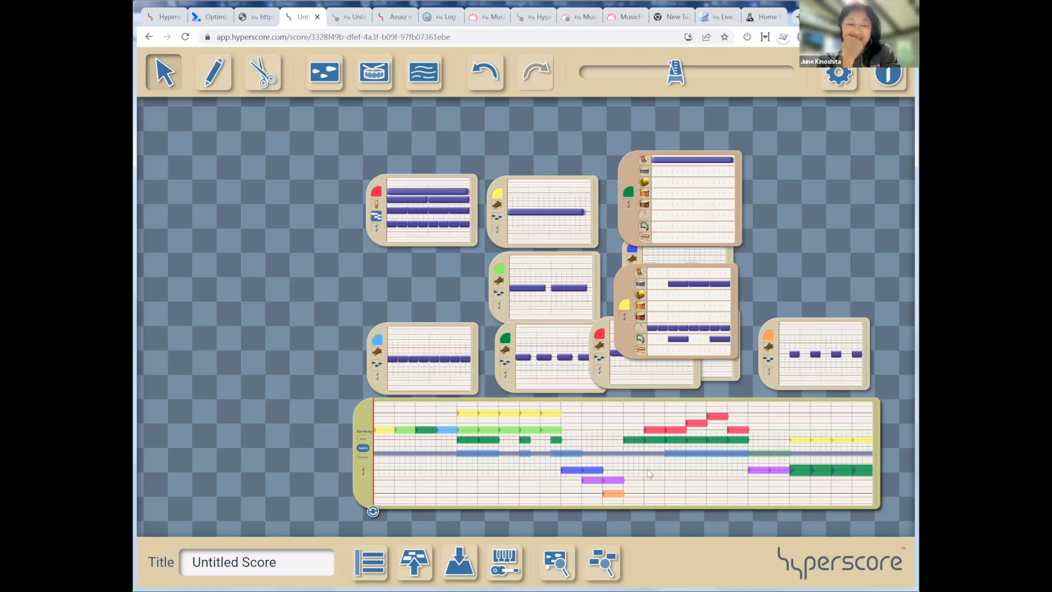
Select the red and dark green melody strokes together in measures 13 to 18 of the sketch.
key("space")
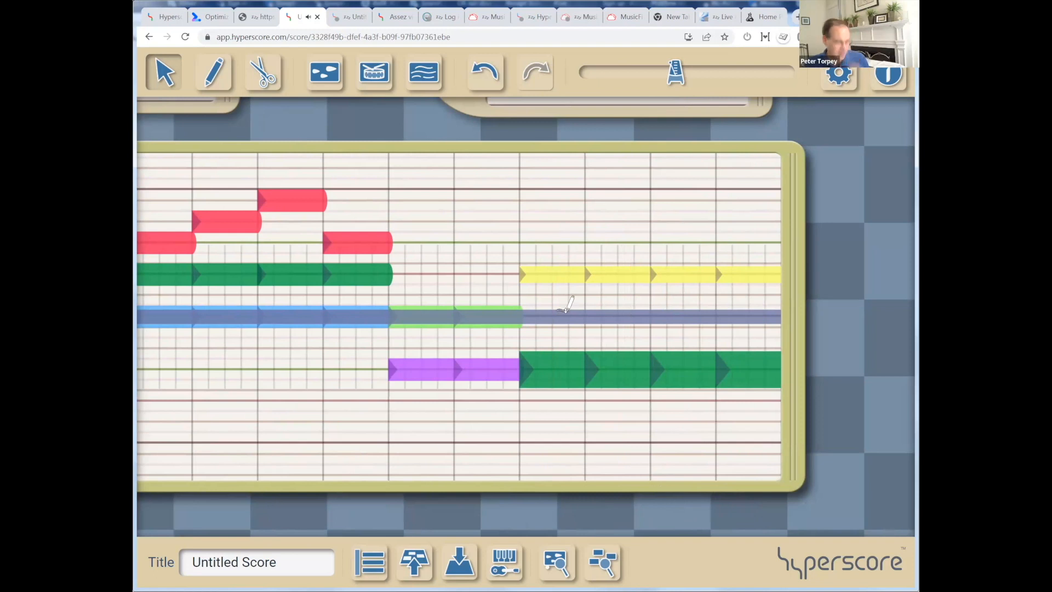
scroll(534, 311, "down", 8)
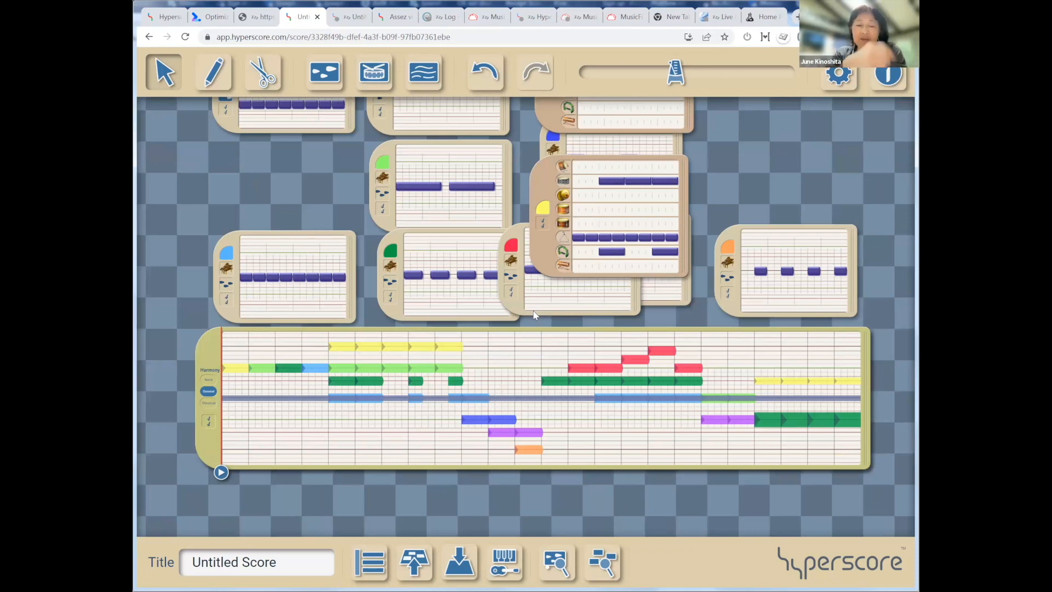
left_click_drag(568, 341, 697, 392)
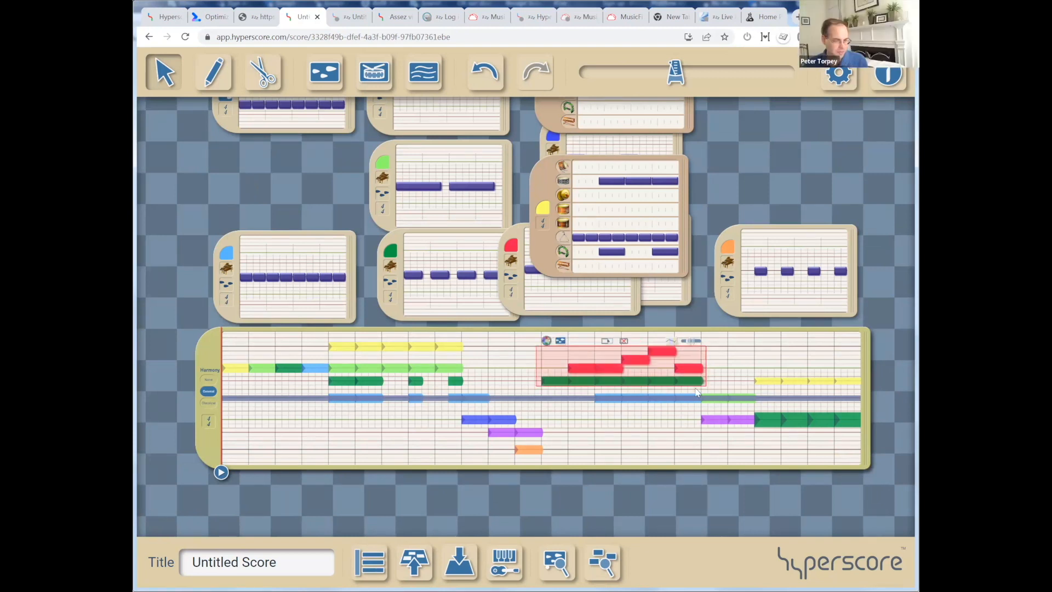
left_click(669, 429)
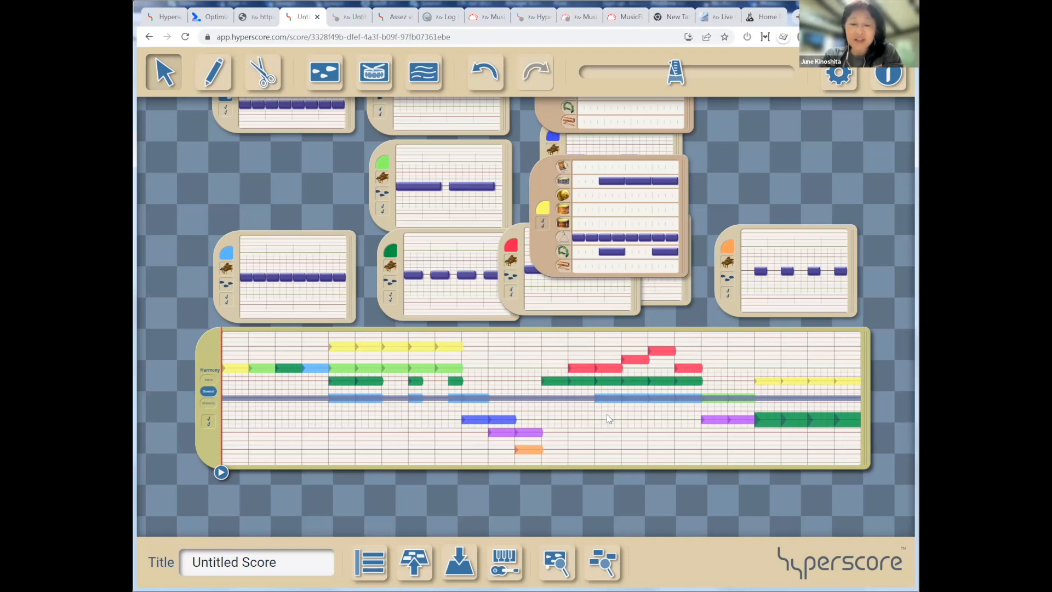
Change the instrument of the light blue stroke in measures 15 to 18 to harp and lower its volume.
left_click_drag(593, 420, 690, 391)
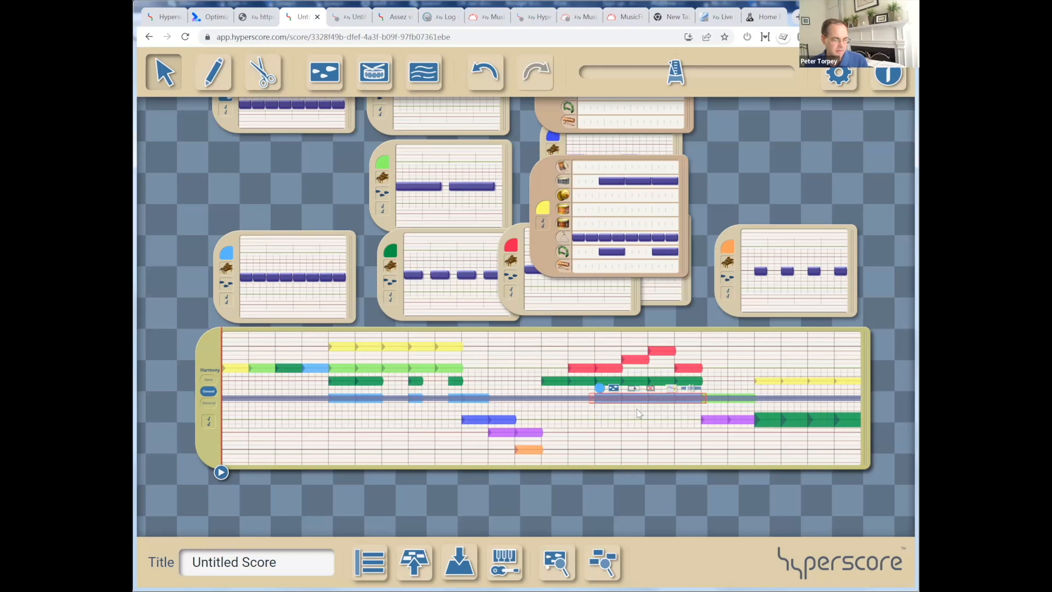
scroll(637, 409, "up", 3)
scroll(613, 403, "up", 1)
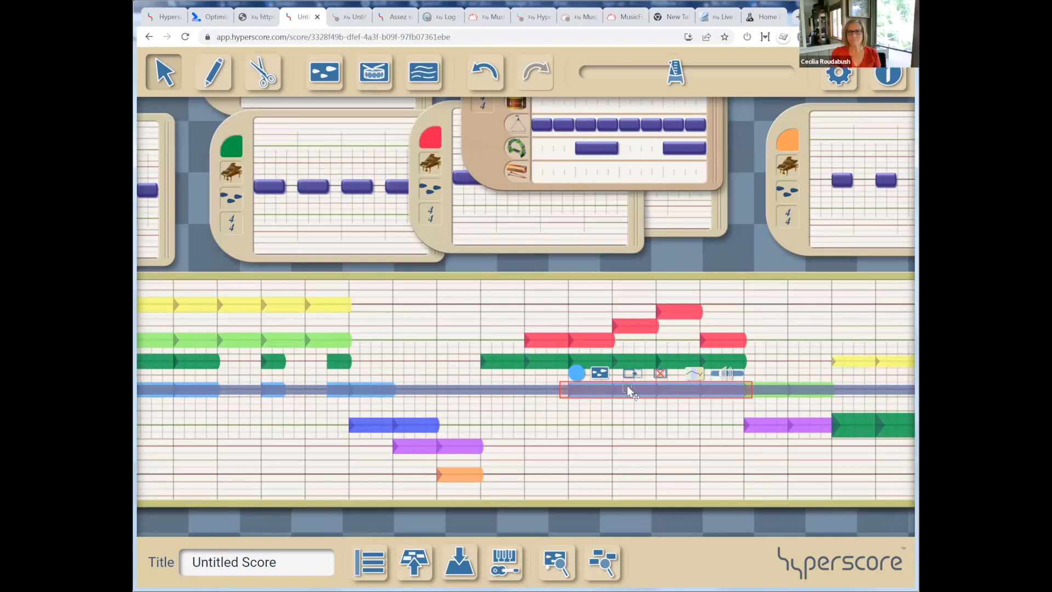
left_click(600, 374)
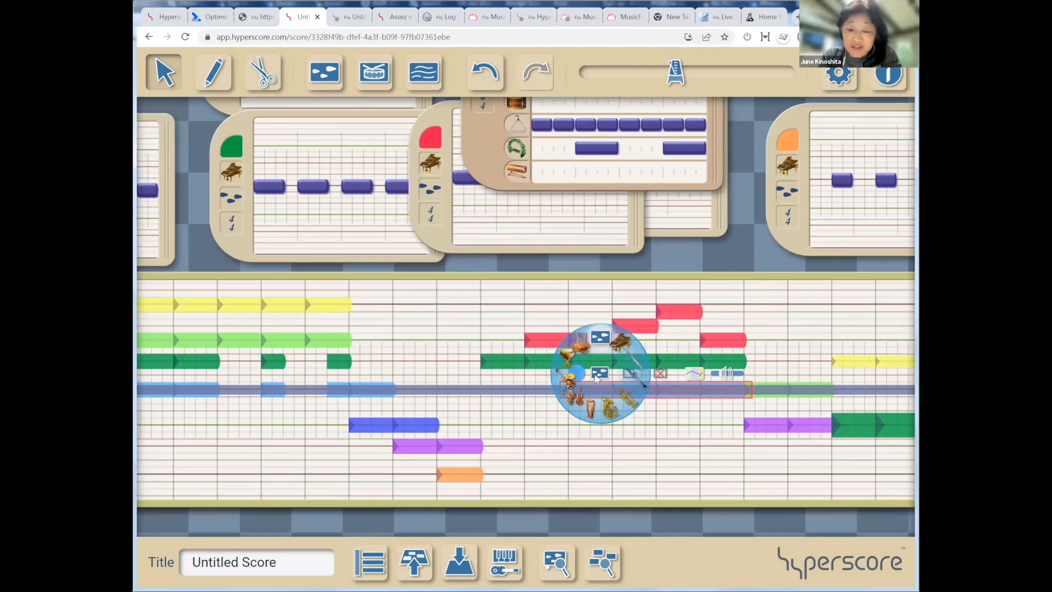
left_click(590, 412)
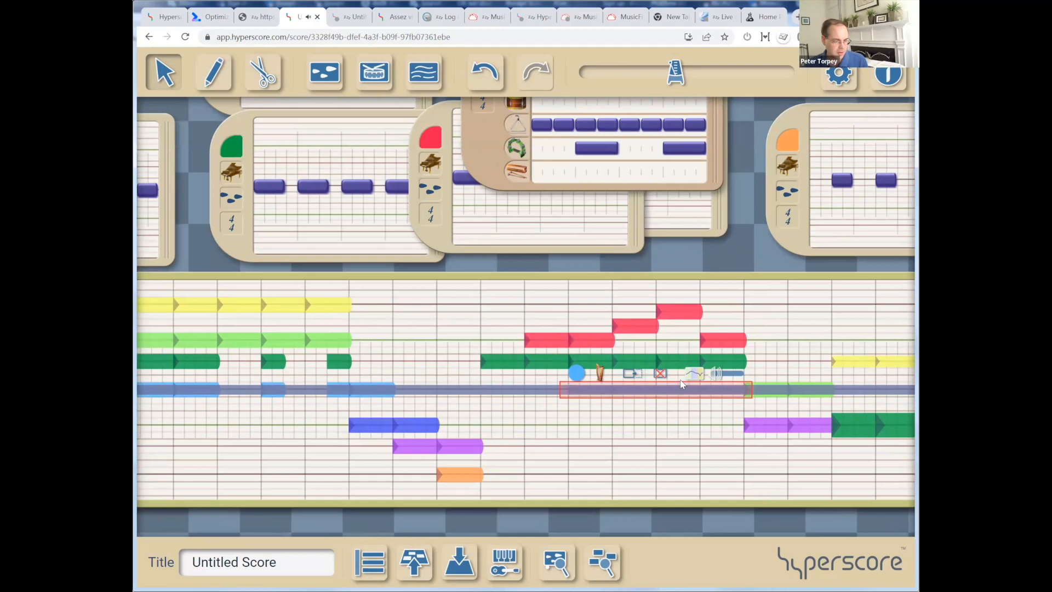
Play the sketch from the end of measure 12 through the red, dark green and light blue passage.
left_click(631, 430)
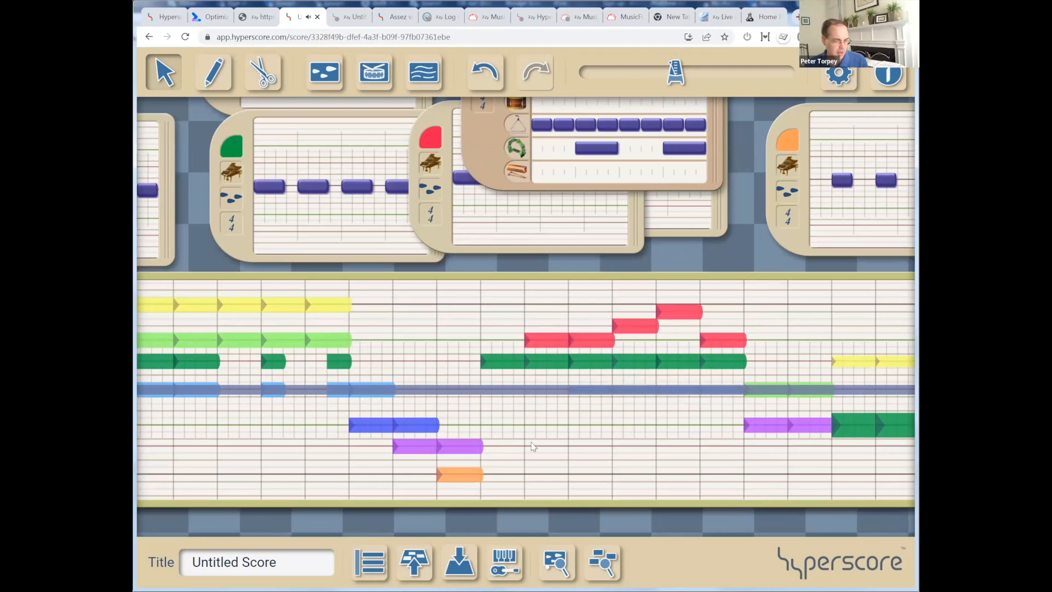
left_click(474, 512)
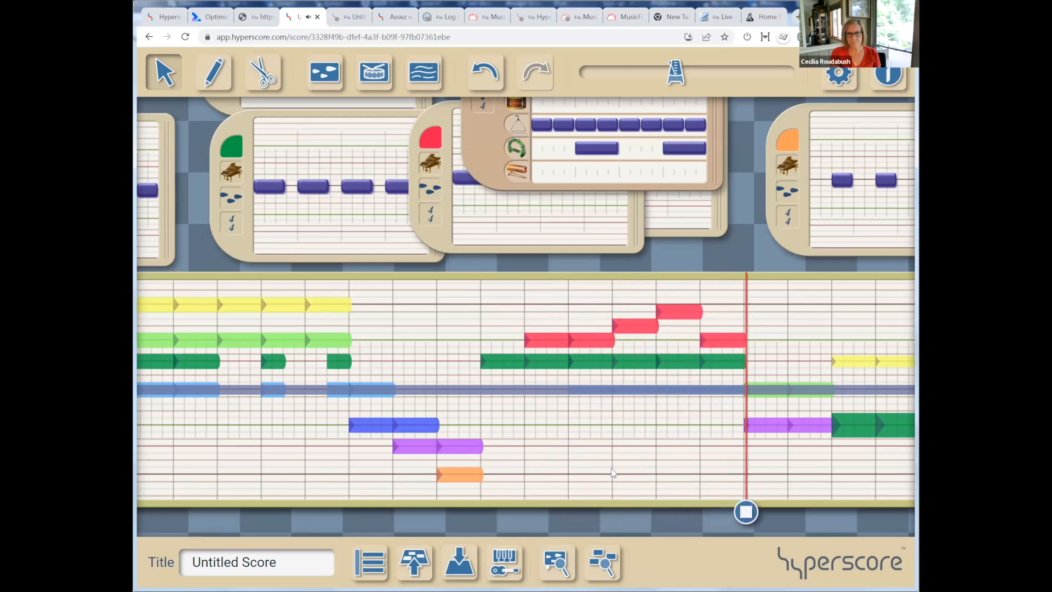
key("space")
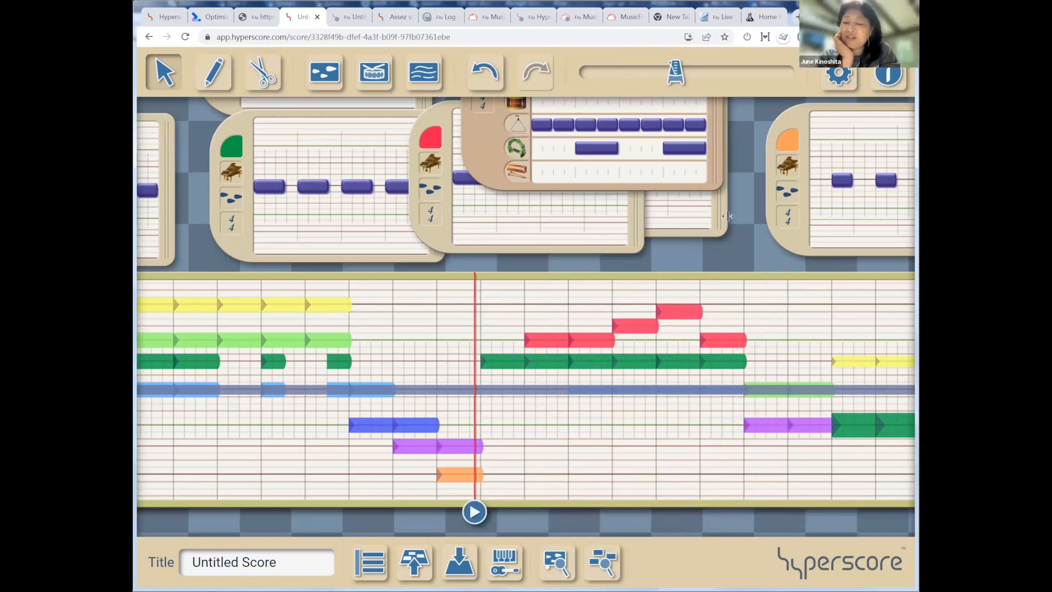
Create a new yellow percussion window beside the dark green one and add a note on its triangle row.
scroll(746, 431, "up", 8)
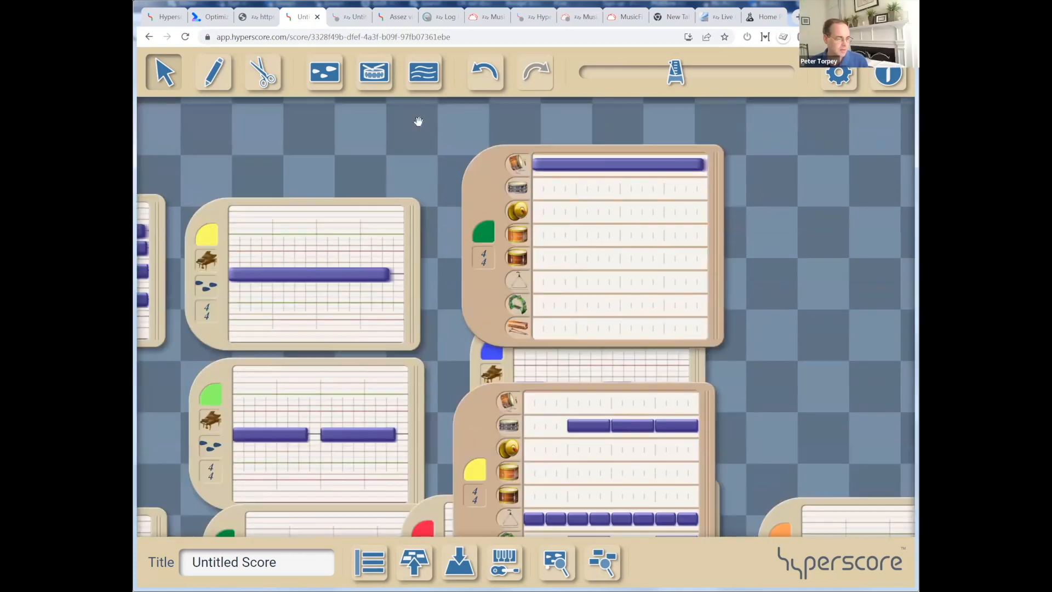
left_click(374, 70)
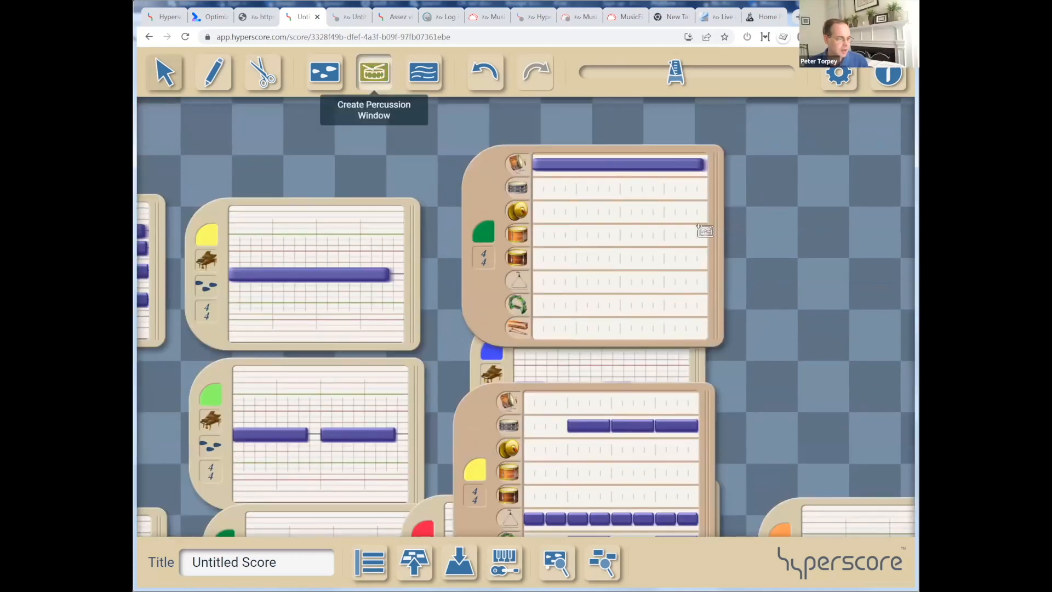
left_click(778, 359)
left_click(787, 360)
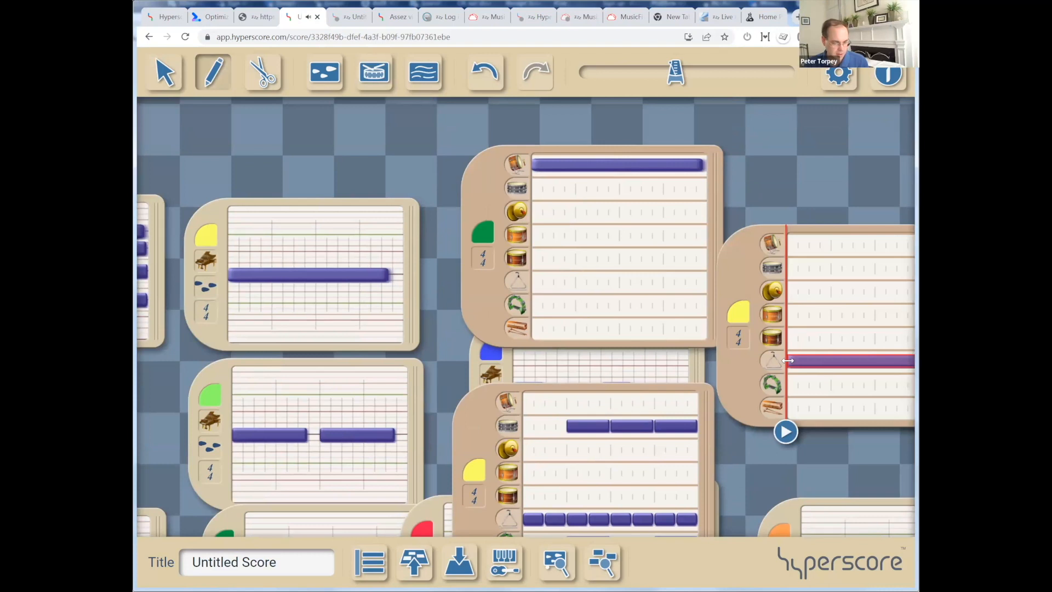
left_click_drag(788, 360, 884, 359)
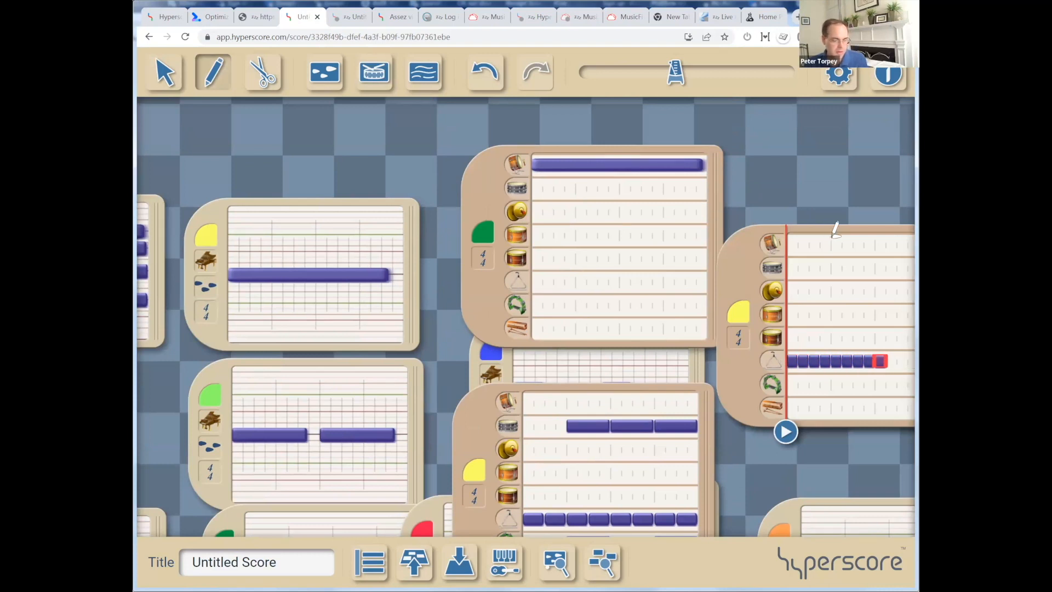
key("ctrl+z")
key("ctrl+z")
key("ctrl+z")
key("ctrl+z")
key("ctrl+z")
key("ctrl+z")
key("ctrl+z")
key("ctrl+z")
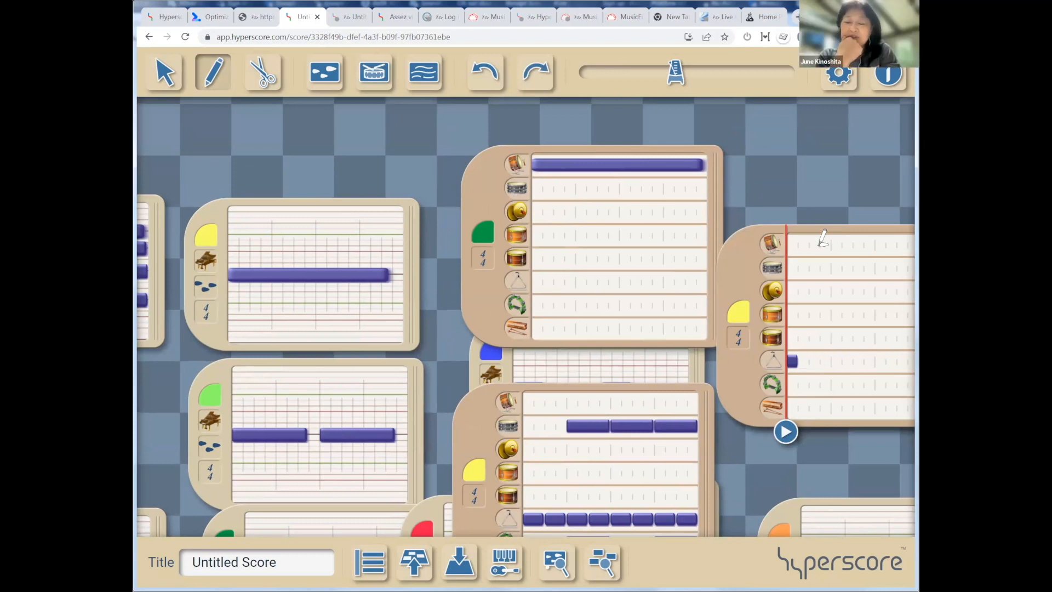
Lengthen the triangle note to an eighth note, paste seven copies to fill the measure, and move the whole window into view.
key("space")
left_click_drag(795, 360, 808, 361)
key("ctrl+c")
key("ctrl+v")
key("ctrl+v")
key("ctrl+v")
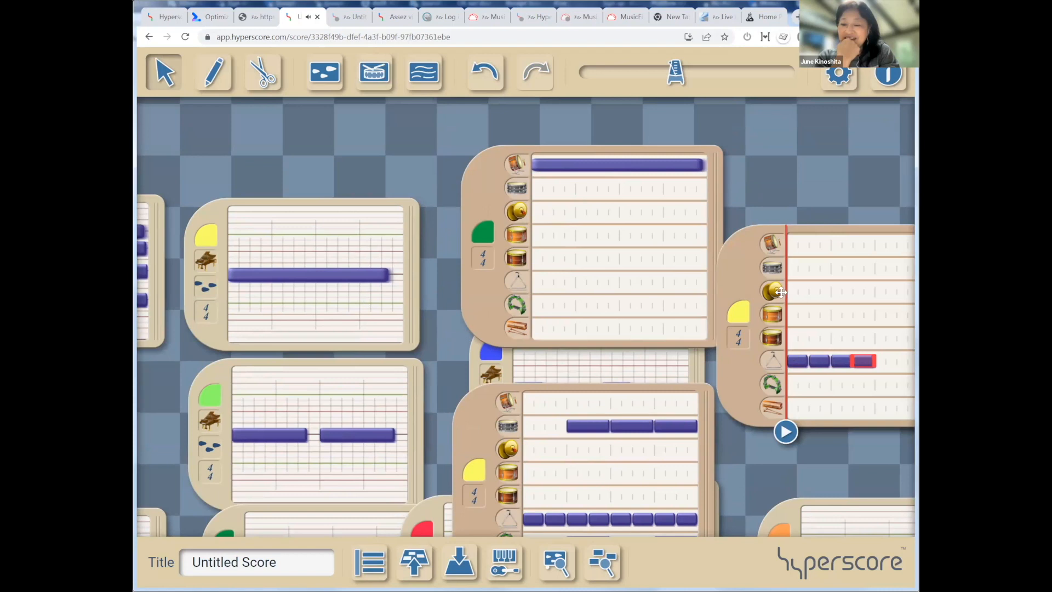
key("ctrl+v")
key("ctrl+v")
key("ctrl+v")
key("ctrl+v")
left_click_drag(781, 291, 629, 323)
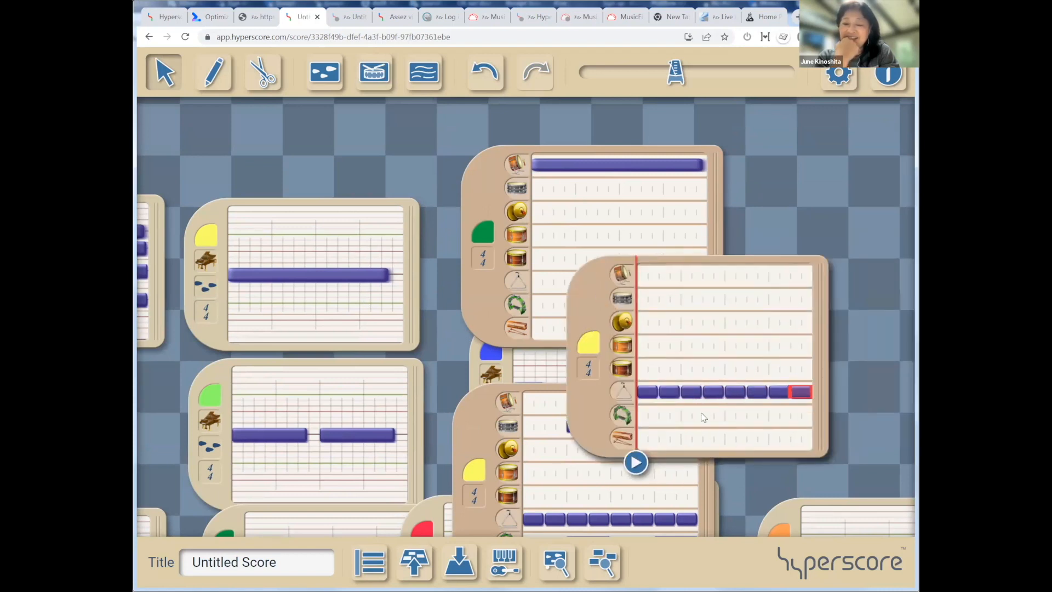
Change the colour of the percussion window holding only the eight triangle notes to blue.
scroll(621, 156, "down", 5)
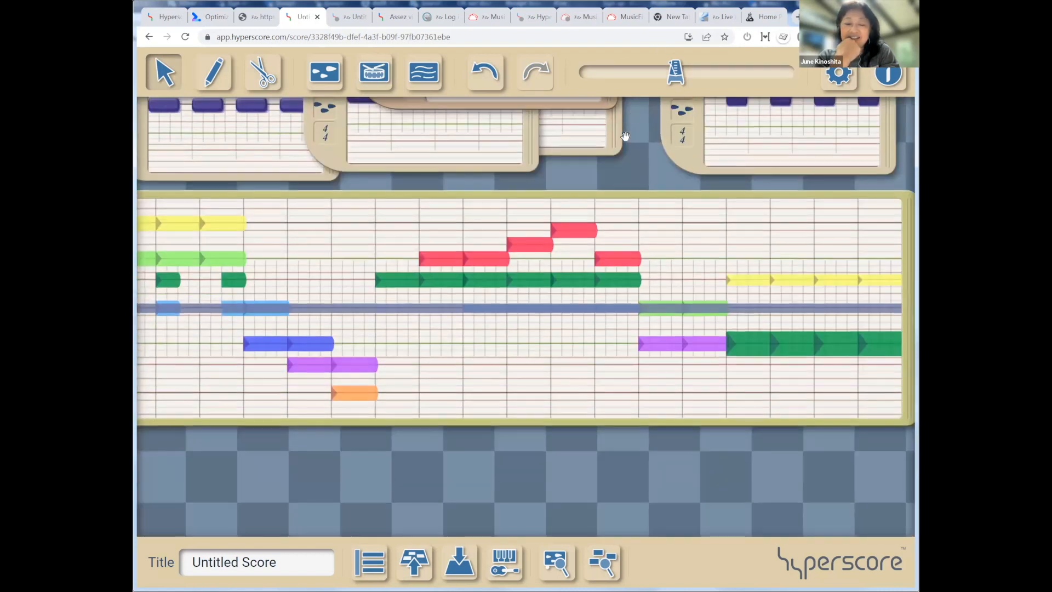
left_click_drag(644, 184, 753, 497)
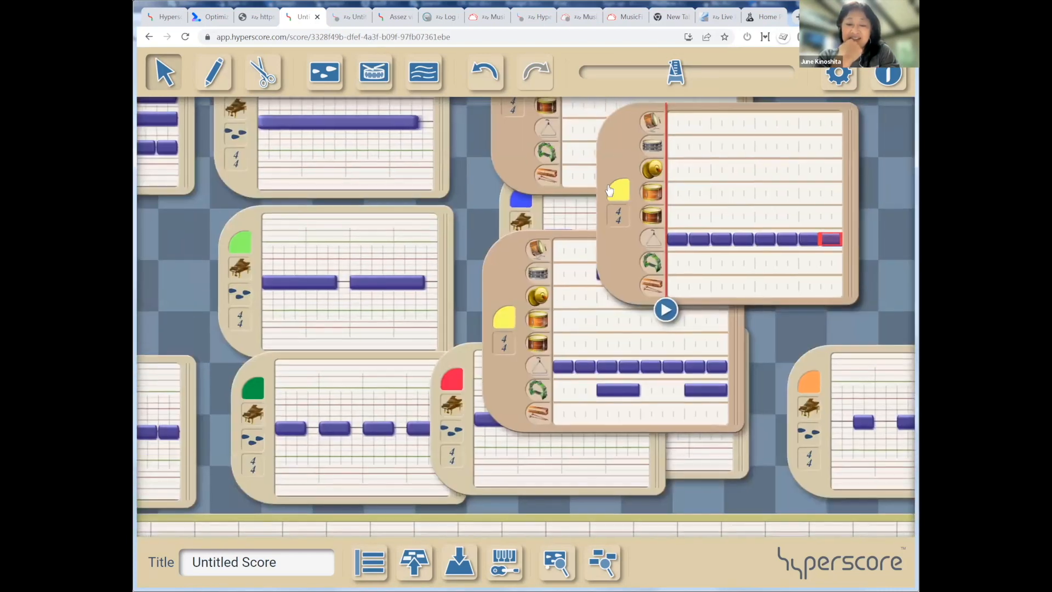
left_click(620, 195)
left_click(582, 190)
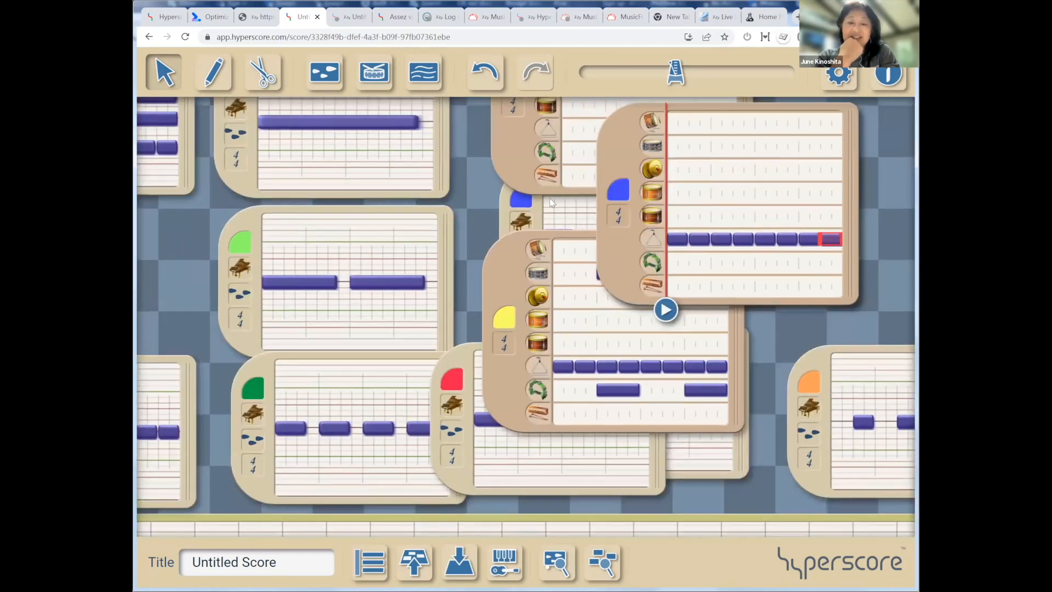
Move the blue melody window and the blue percussion window over towards the light green melody window.
left_click_drag(398, 220, 344, 203)
left_click_drag(622, 154, 486, 176)
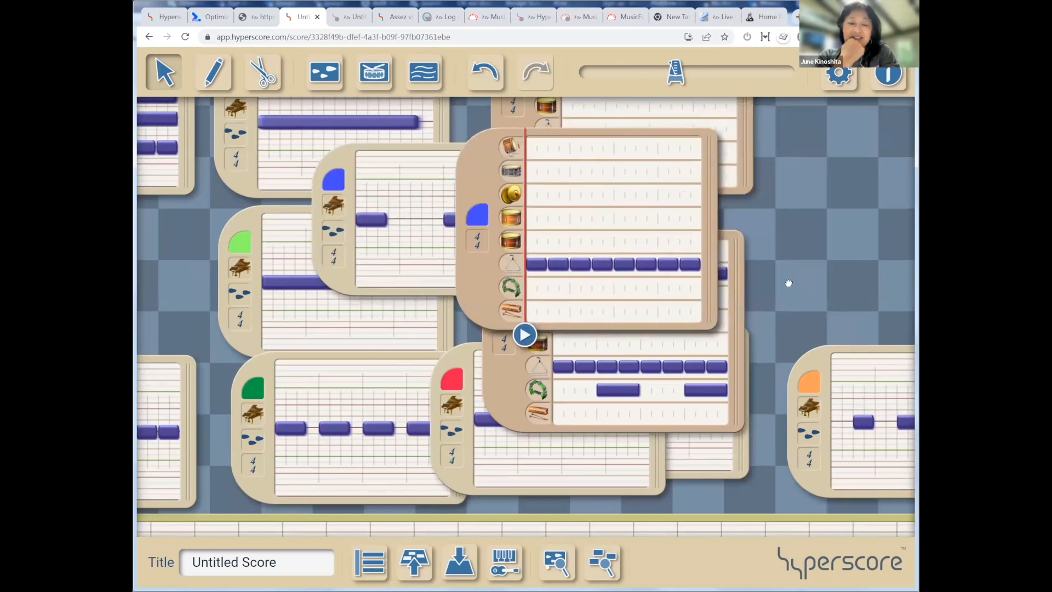
left_click_drag(790, 285, 832, 137)
left_click_drag(530, 167, 473, 173)
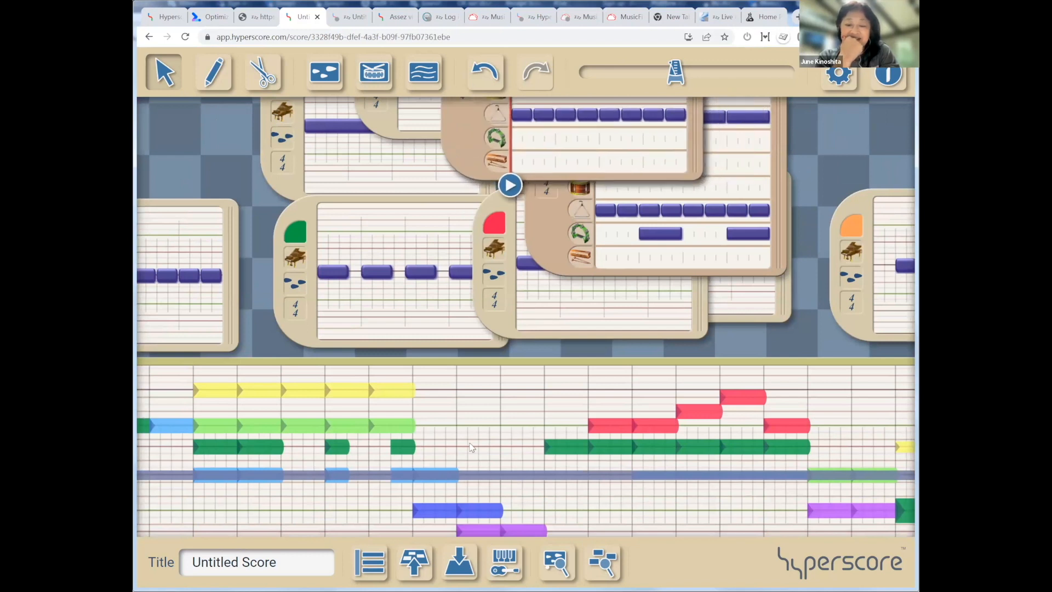
Recolour the light blue harp stroke in measures 15 to 18 of the sketch to blue and play it.
left_click(456, 512)
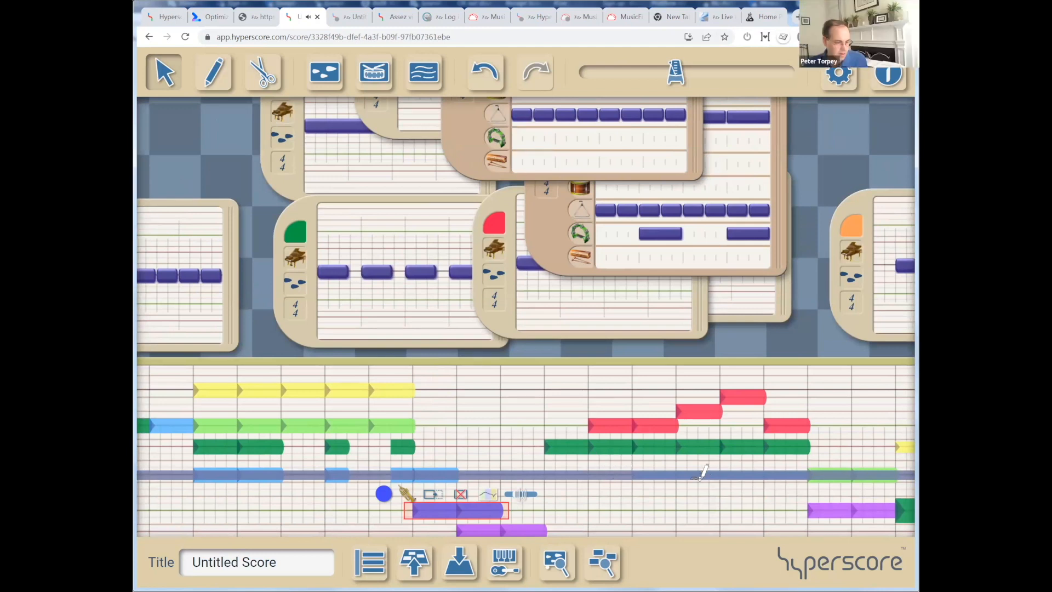
left_click(638, 466)
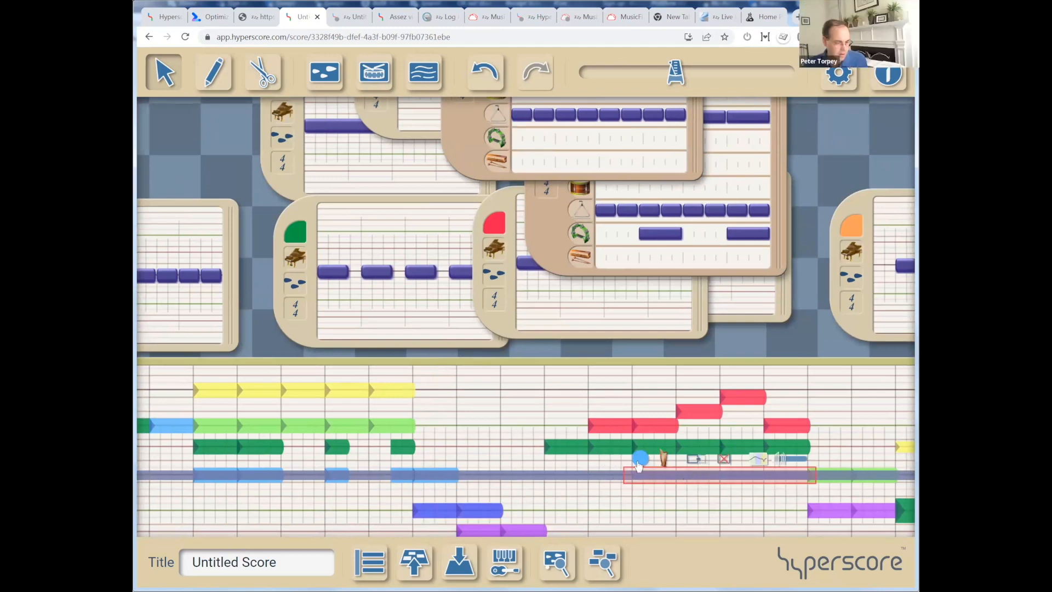
left_click(640, 461)
left_click(606, 461)
key("space")
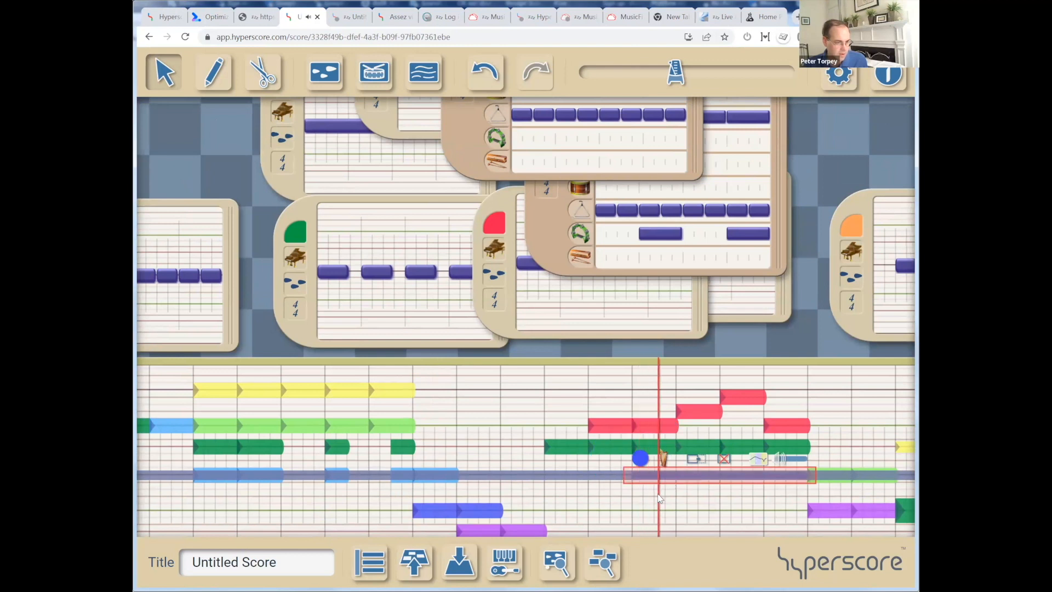
Switch the recoloured blue stroke from harp to its window's own instrument and play it.
key("space")
left_click(661, 461)
left_click(670, 500)
key("space")
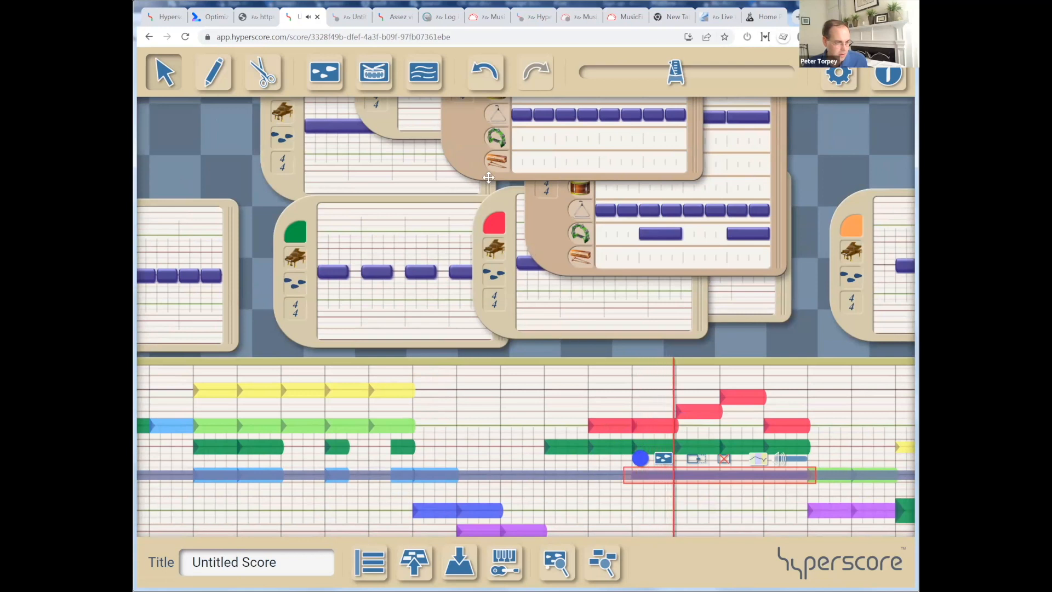
Move the blue percussion window down towards the dark green melody window and replay the blue stroke in the sketch.
left_click(434, 178)
left_click_drag(434, 178, 390, 214)
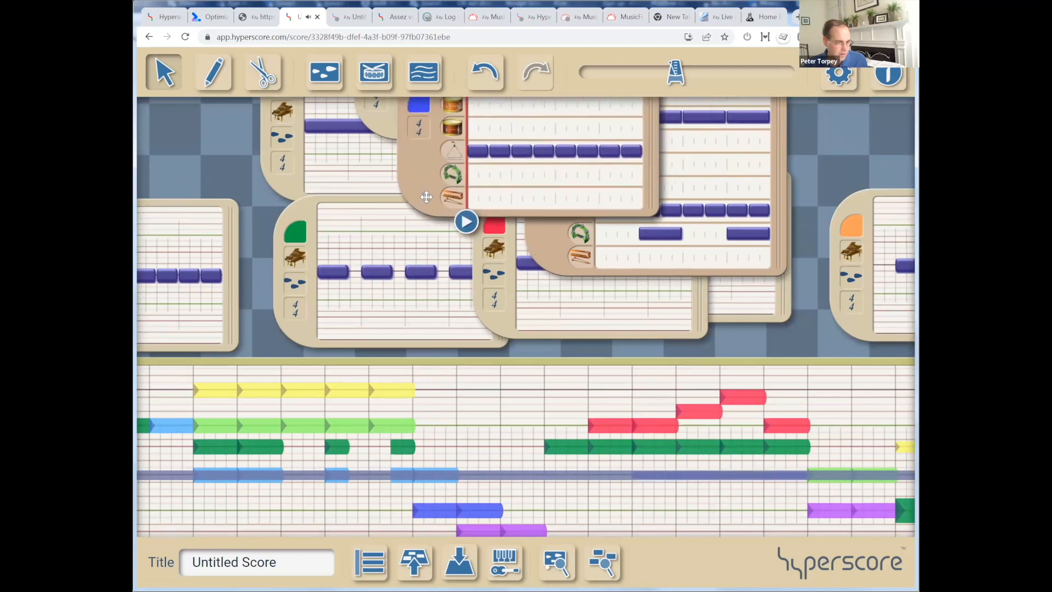
left_click(678, 472)
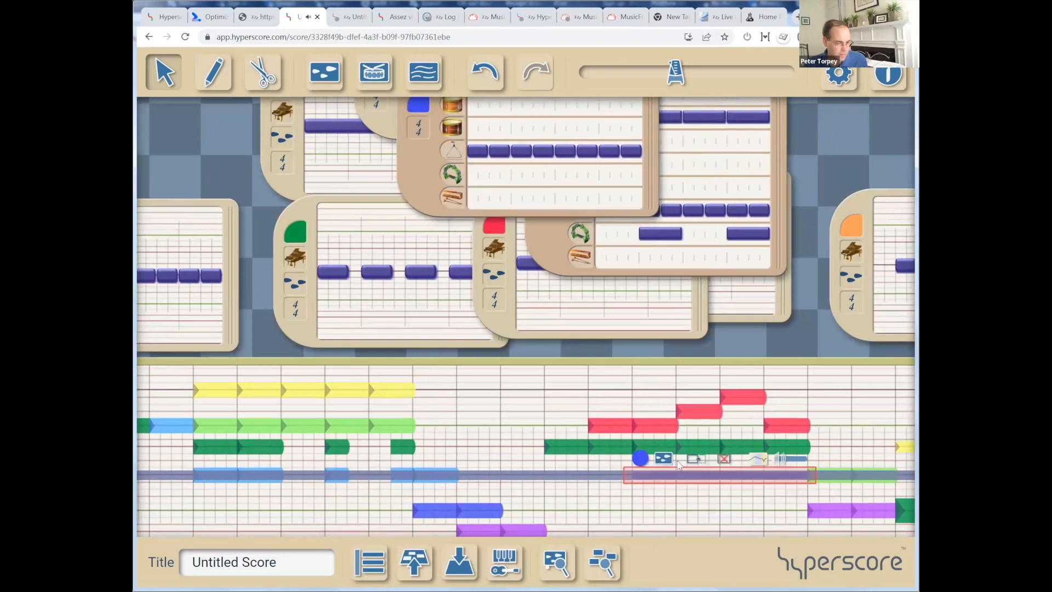
key("space")
key("space")
left_click_drag(429, 189, 385, 230)
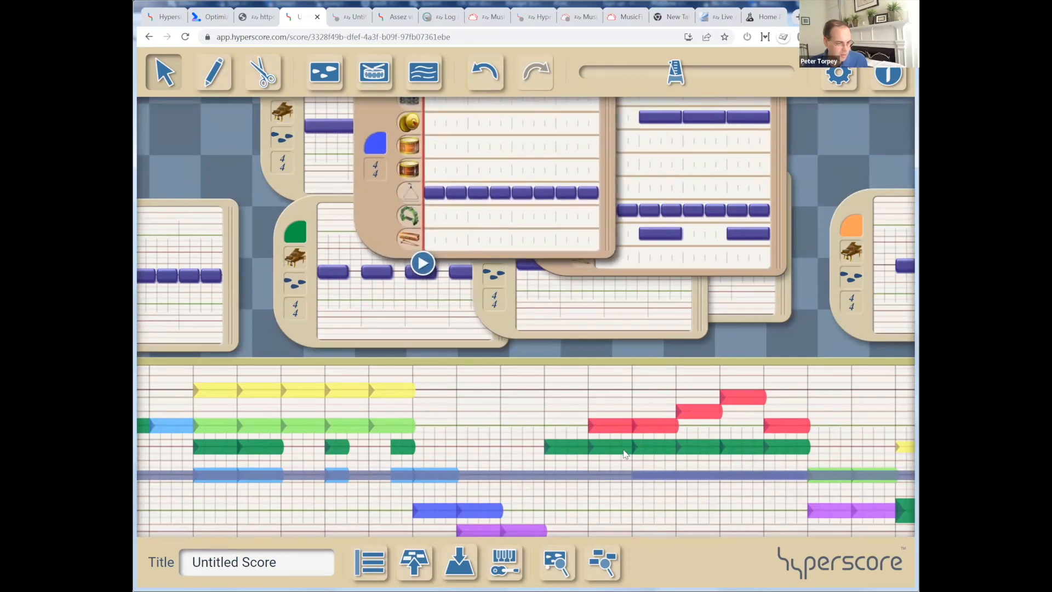
Raise the volume of the blue stroke in measures 15 to 18 and play it.
left_click(694, 473)
key("space")
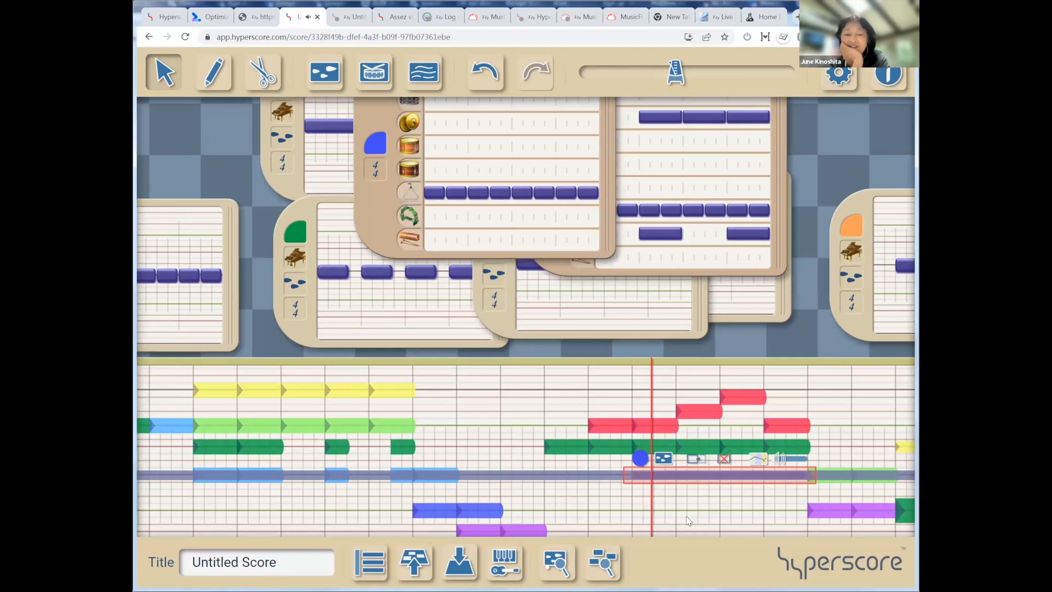
mouse_move(779, 459)
left_mouse_down()
mouse_move(798, 463)
mouse_move(789, 464)
left_mouse_up()
key("space")
left_click(672, 508)
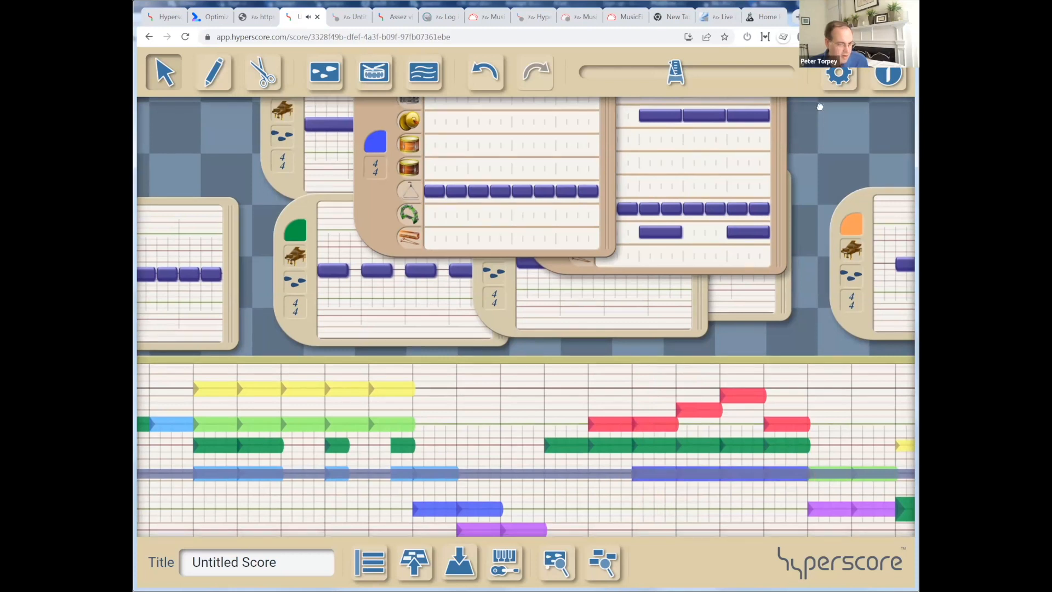
Extend the sketch window with empty measures after the last strokes and shift the whole window left to fit.
scroll(630, 310, "down", 3)
left_click(550, 428)
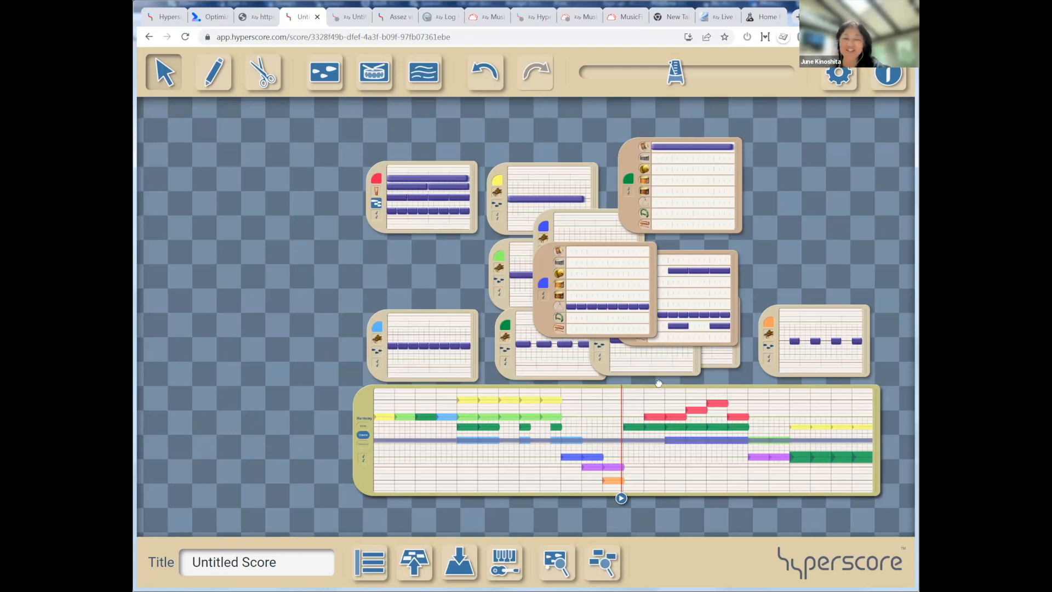
scroll(659, 383, "up", 1)
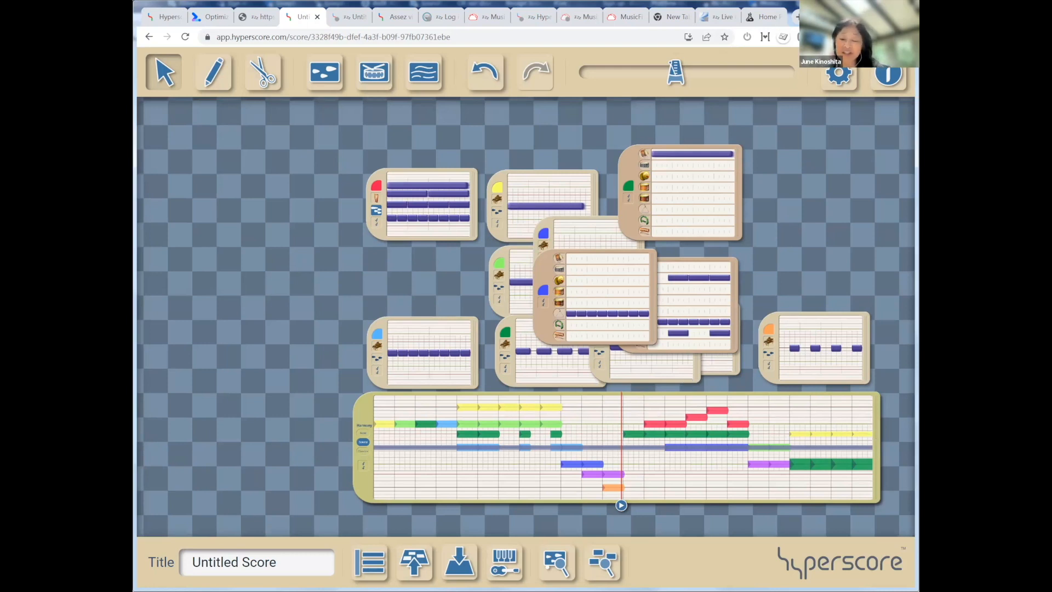
left_click_drag(877, 447, 916, 447)
left_click_drag(371, 404, 200, 404)
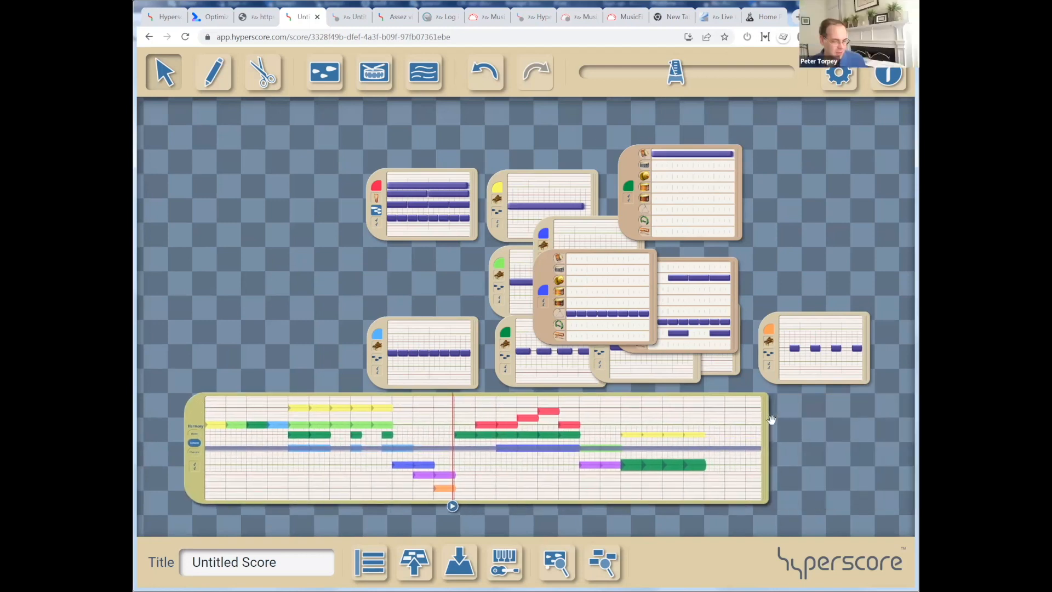
left_click_drag(779, 423, 874, 425)
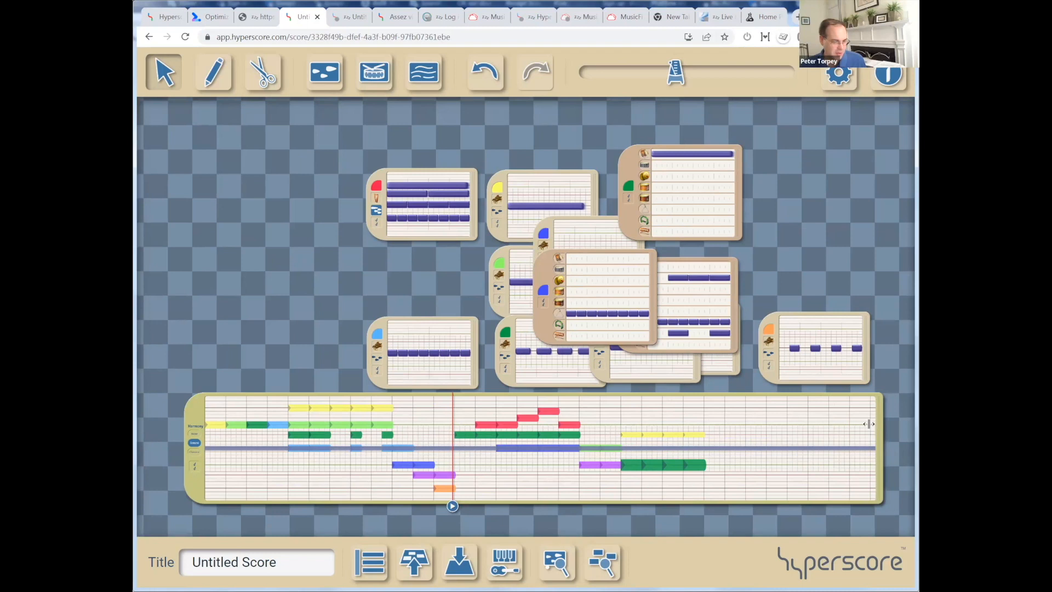
Move the blue melody window and the blue, dark green and yellow percussion windows closer to the red melody window.
left_click_drag(539, 225, 395, 248)
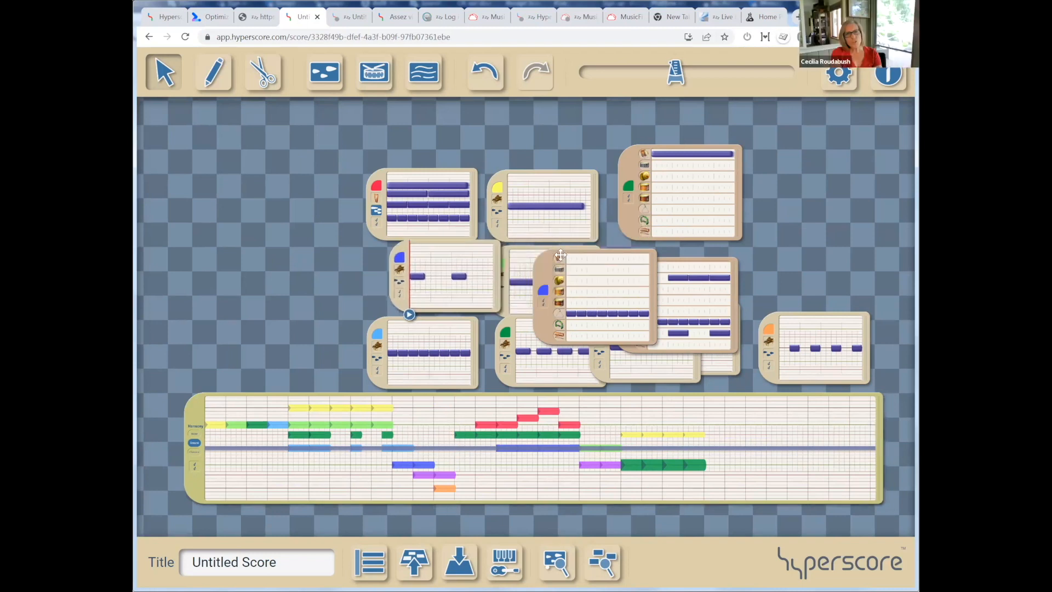
left_click_drag(551, 260, 436, 271)
left_click_drag(631, 226, 546, 231)
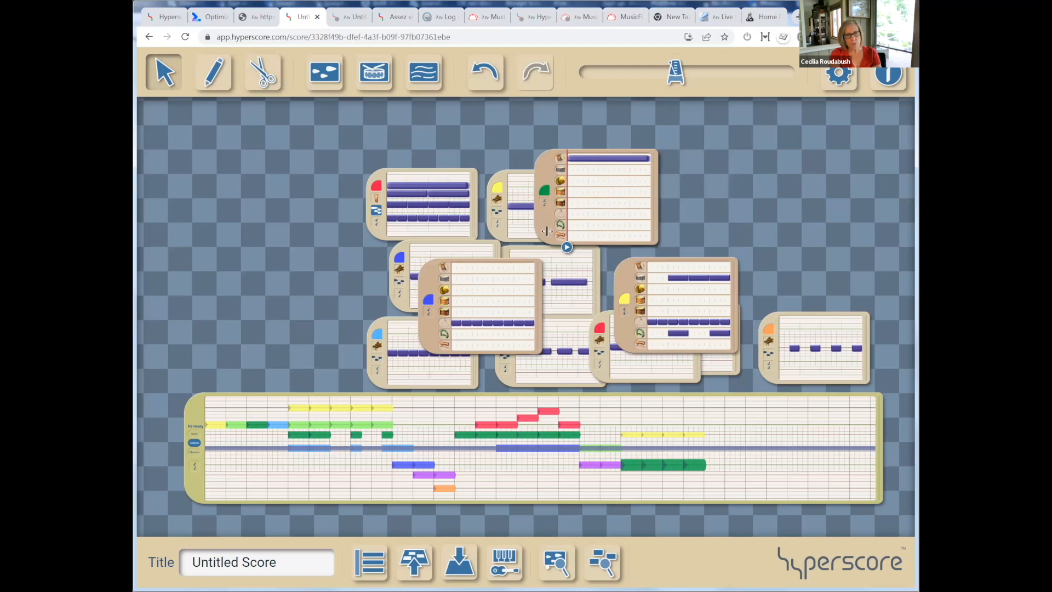
left_click_drag(624, 272, 544, 262)
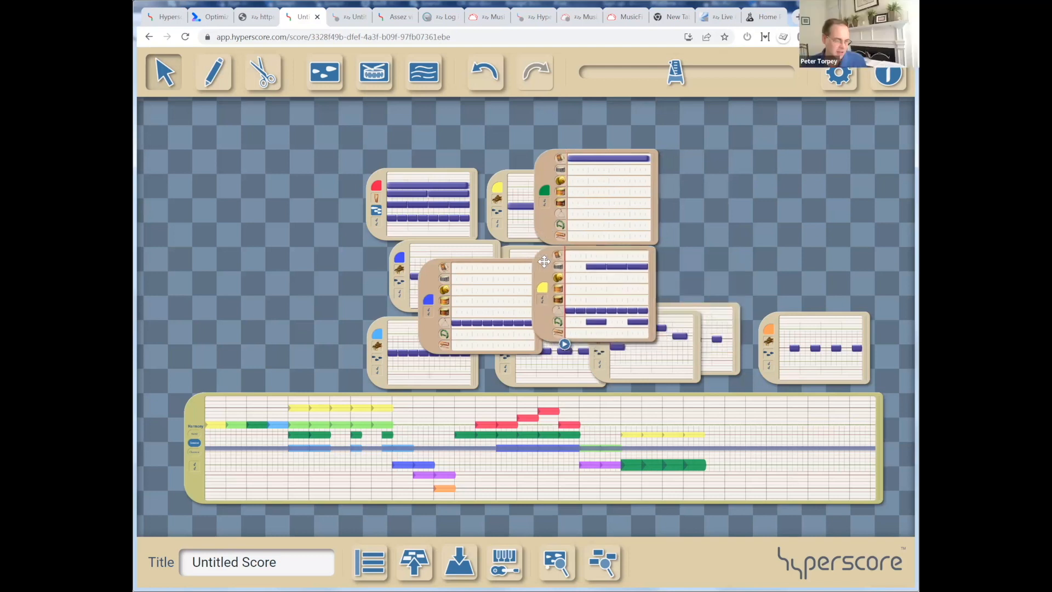
Play the thin yellow stroke above the thick dark green one and move the yellow percussion window beside the blue one.
left_click(655, 433)
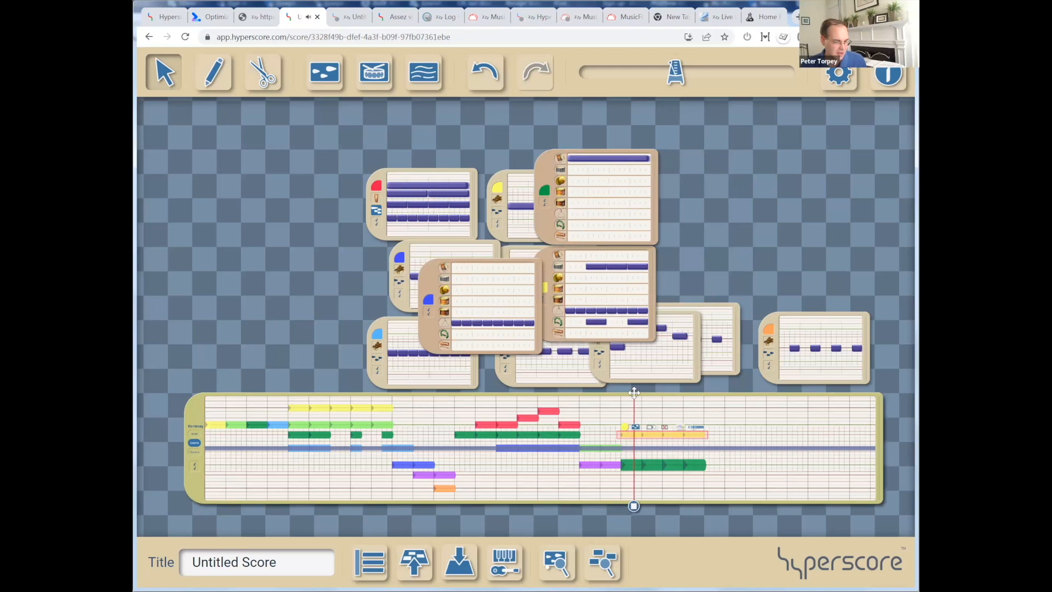
left_click_drag(544, 327, 510, 323)
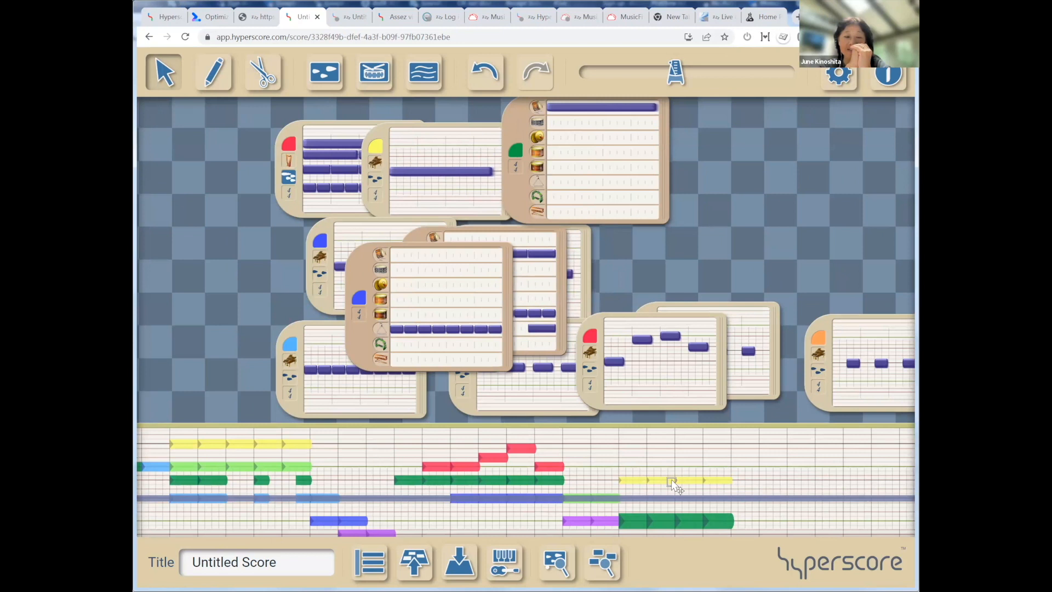
left_click(672, 479)
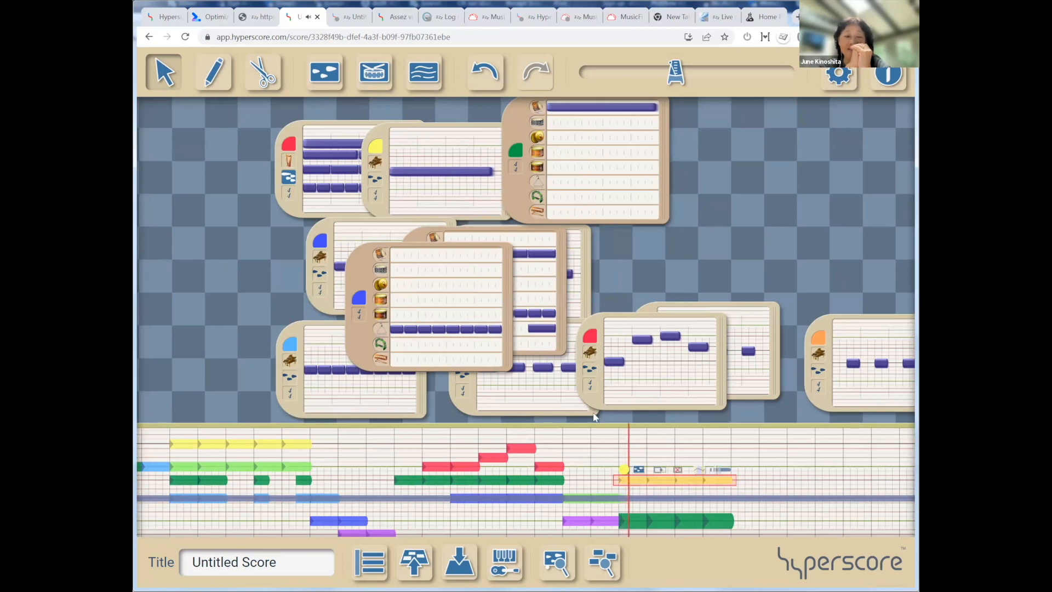
left_click_drag(409, 236, 372, 224)
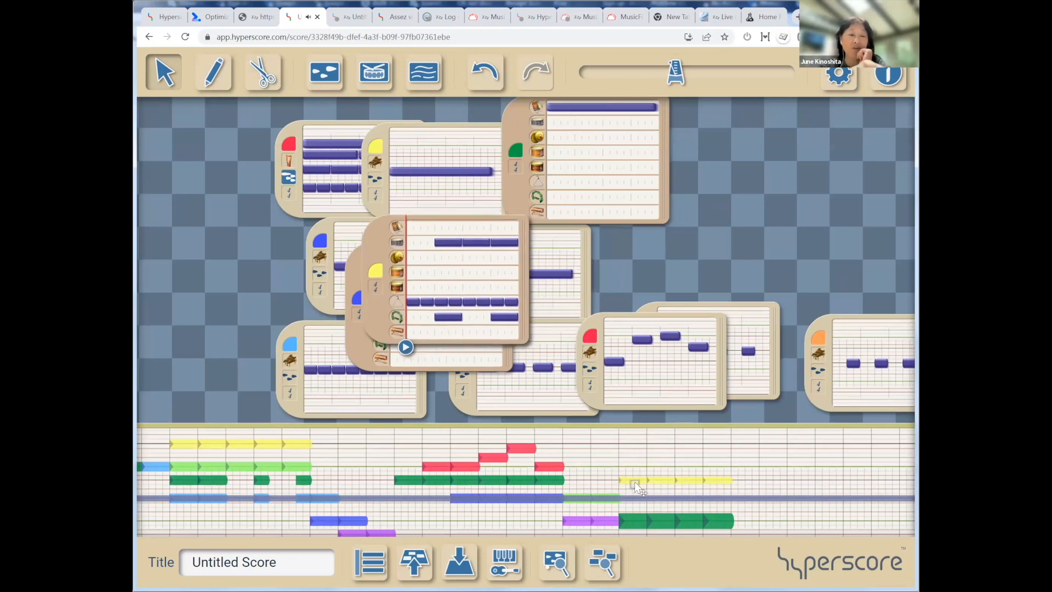
left_click(636, 480)
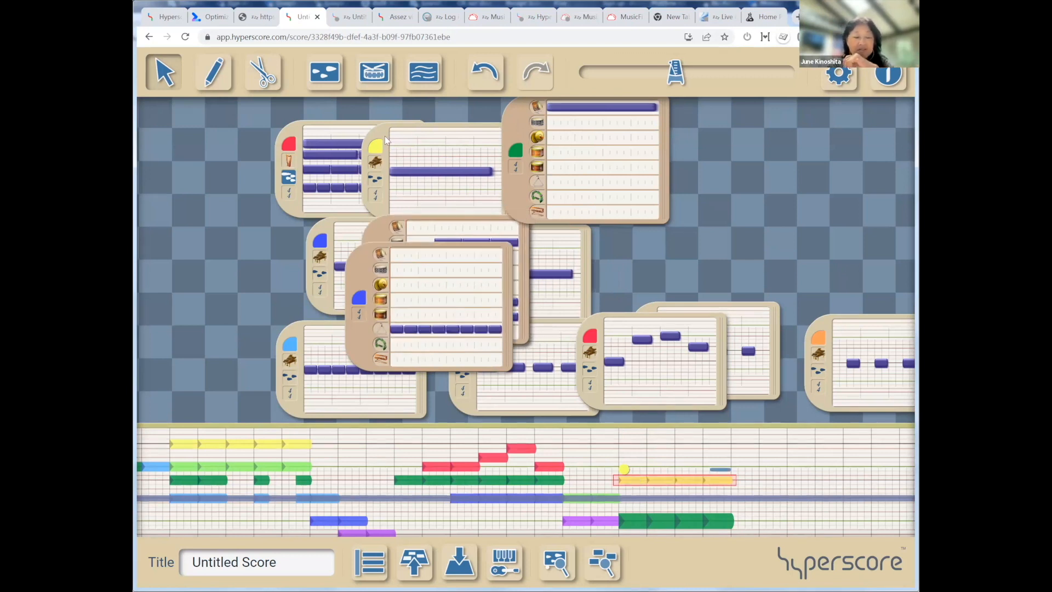
Move the yellow and dark green melody windows to the outer edge and the dark green percussion window nearer the group.
left_click_drag(385, 141, 174, 139)
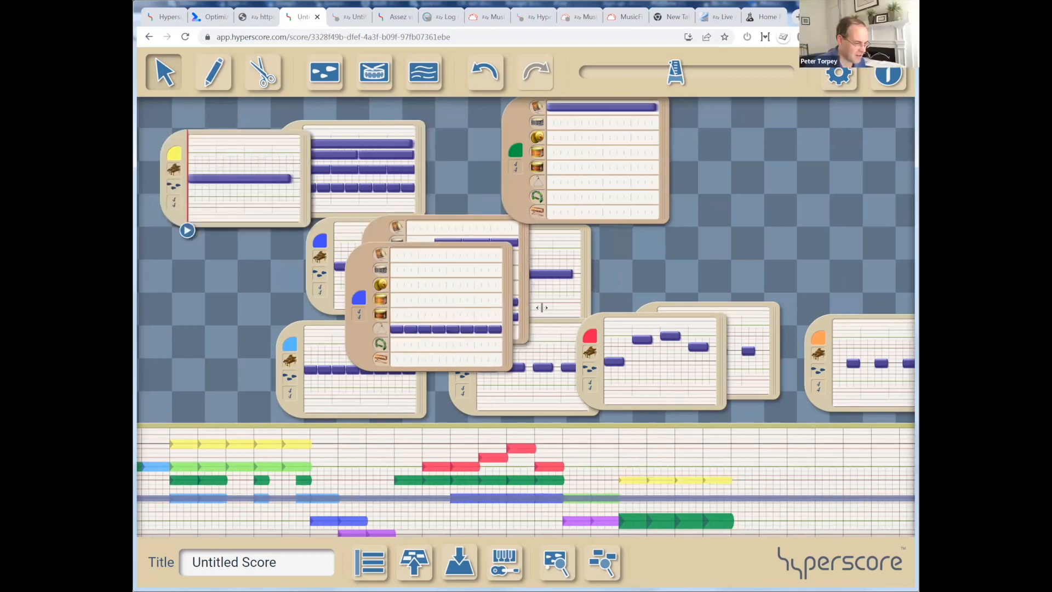
left_click(689, 480)
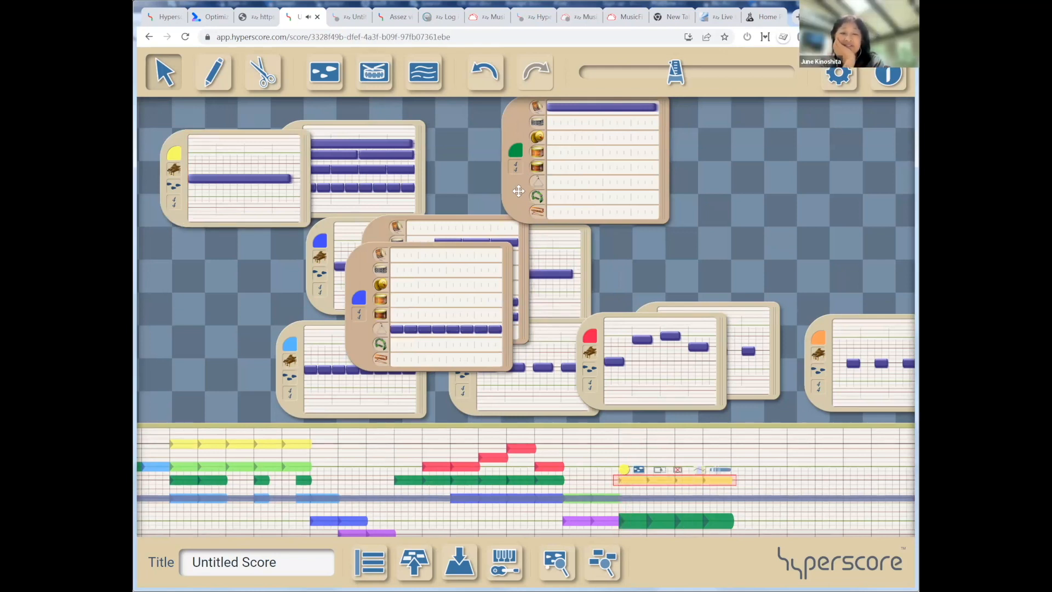
left_click_drag(544, 225, 446, 228)
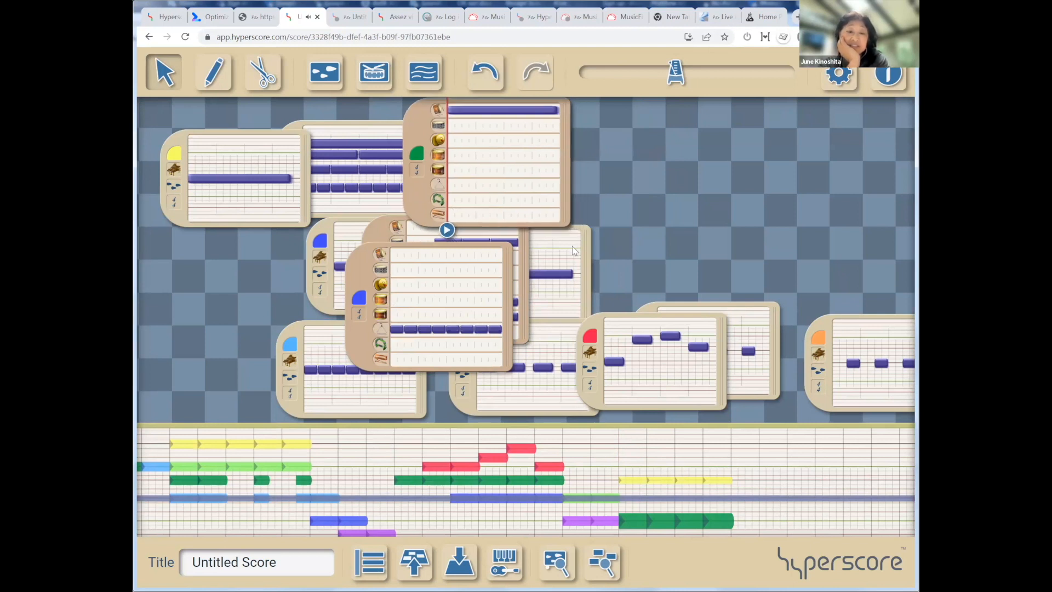
left_click(468, 250)
left_click(499, 379)
left_click_drag(474, 324, 183, 256)
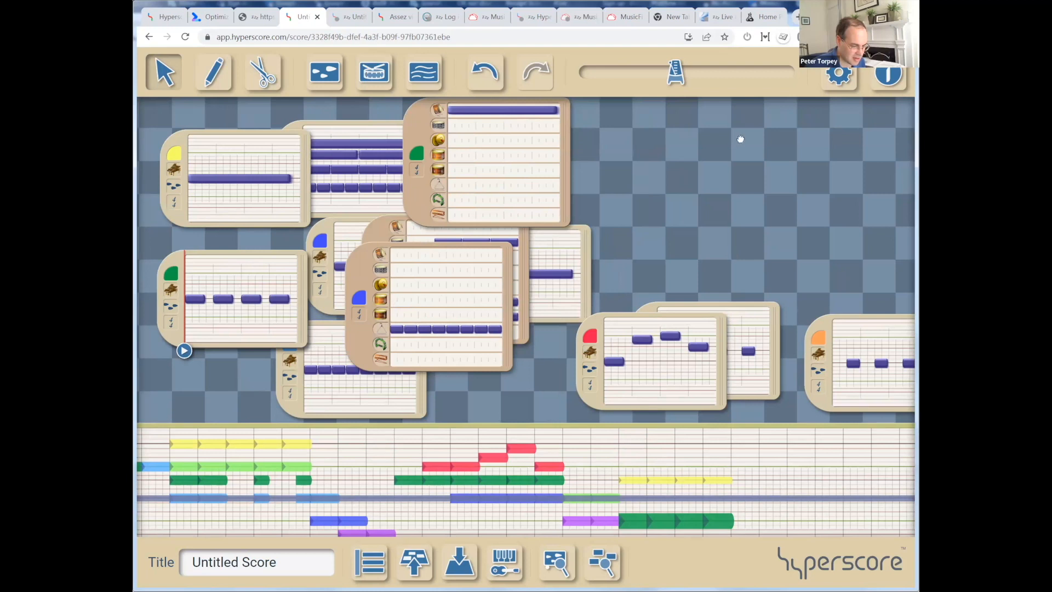
Move the orange melody window beside the red one and bring the light green melody and yellow percussion windows forward.
scroll(712, 164, "down", 3)
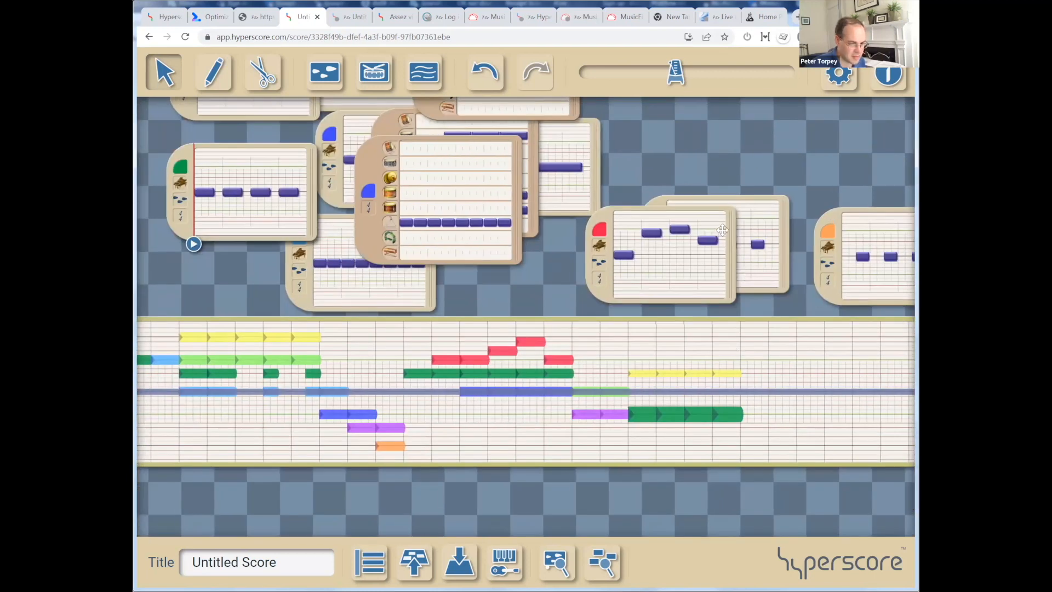
left_click_drag(832, 216, 465, 222)
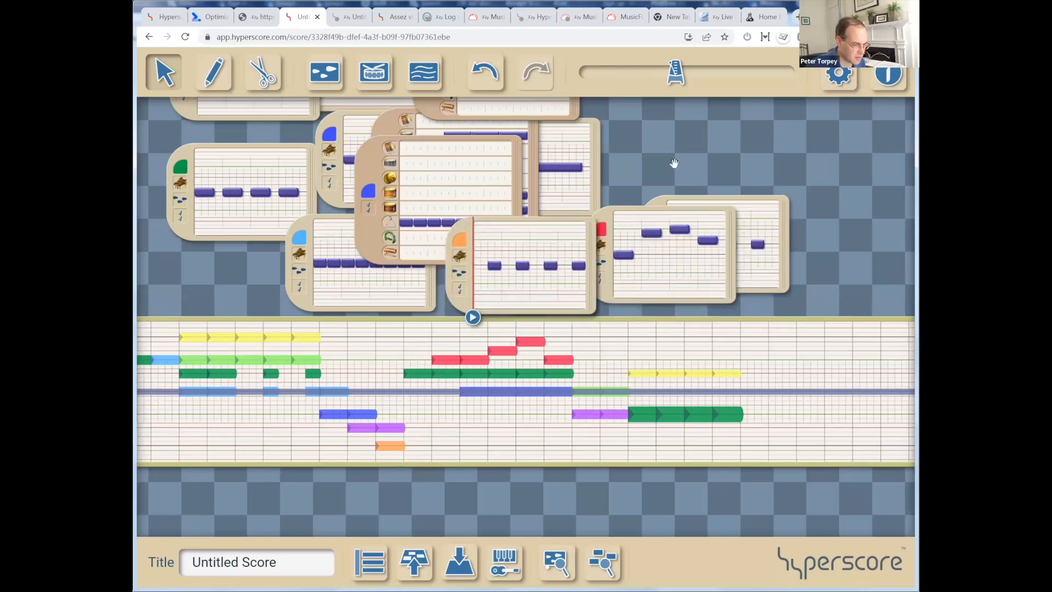
left_click_drag(675, 163, 807, 190)
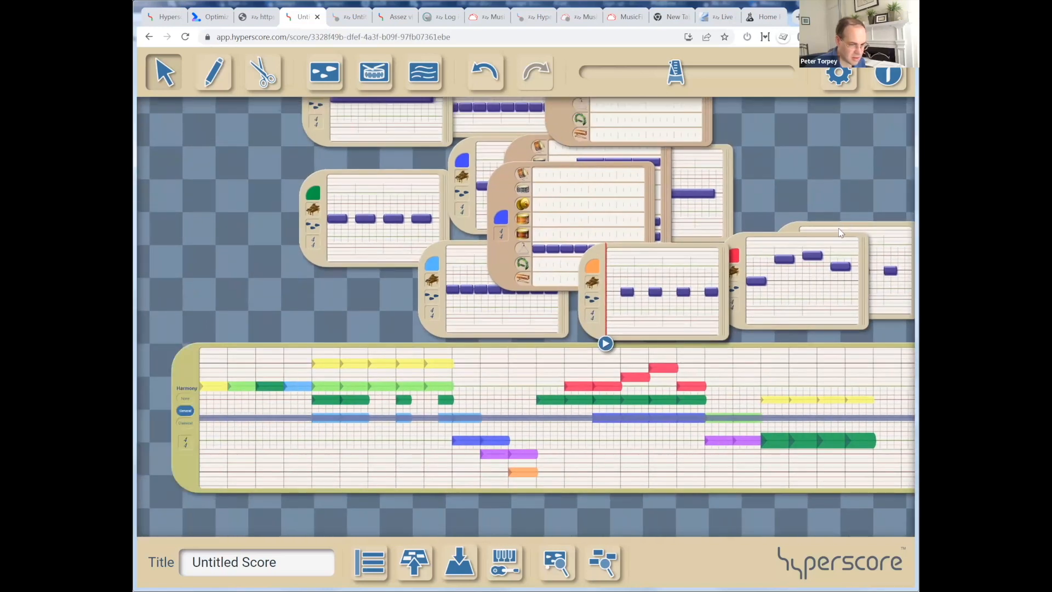
left_click(838, 228)
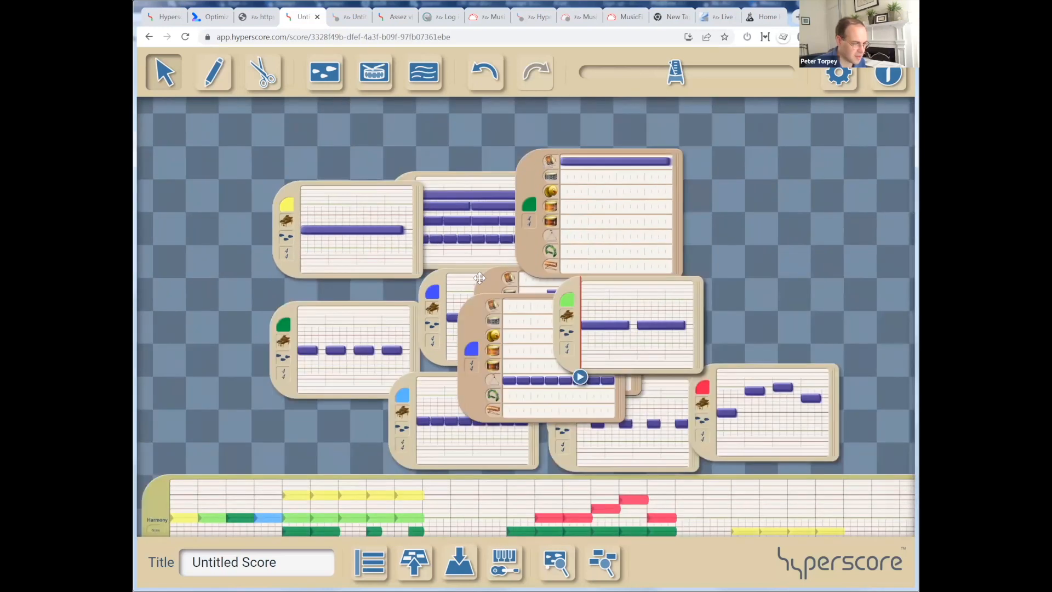
left_click(479, 278)
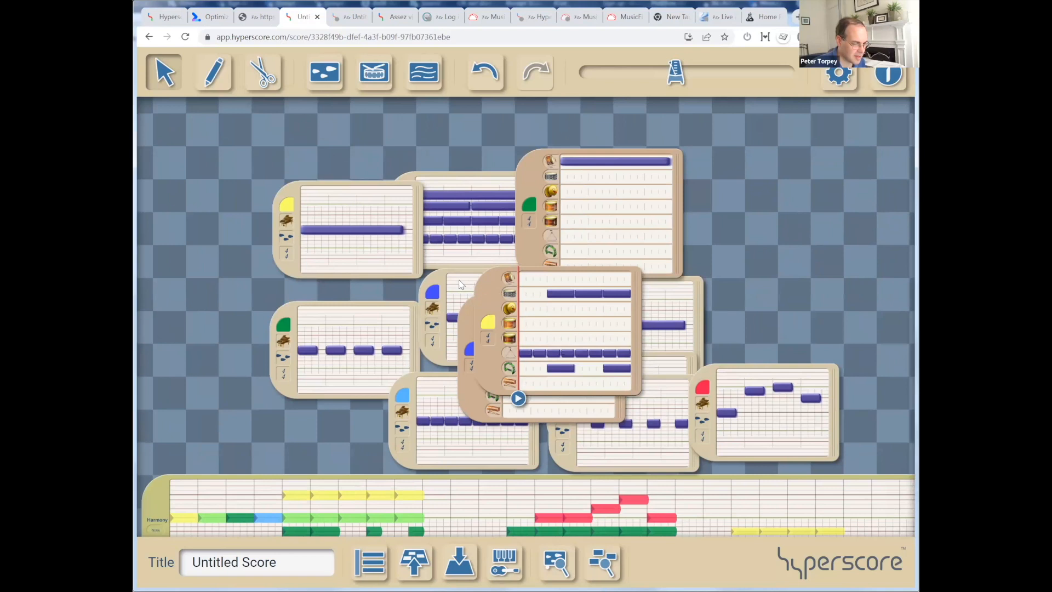
Move the yellow melody and dark green percussion windows outward and bring the blue and light green melody windows forward.
left_click(470, 282)
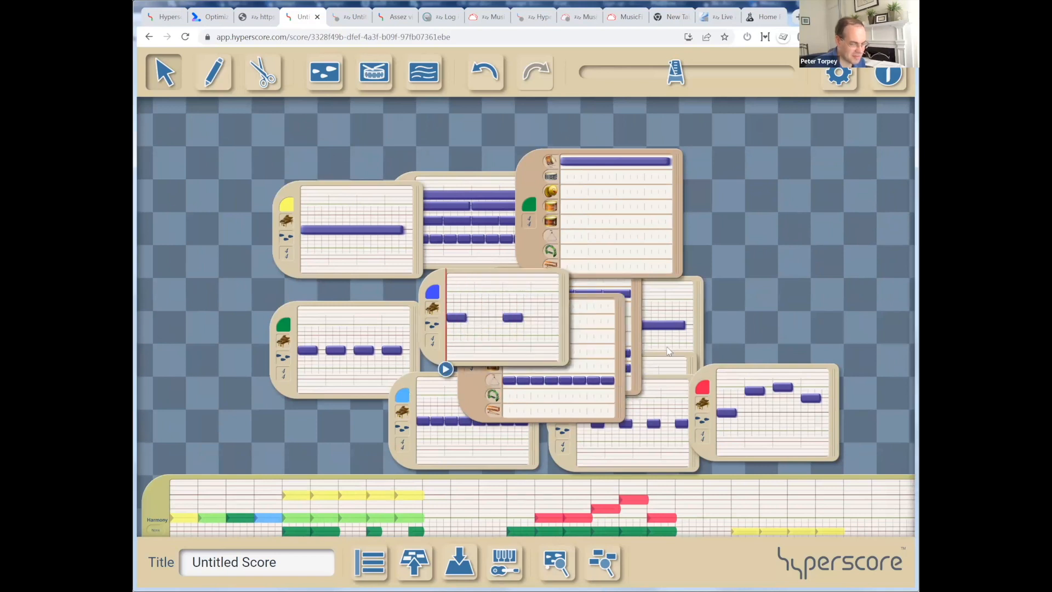
left_click_drag(294, 192, 272, 125)
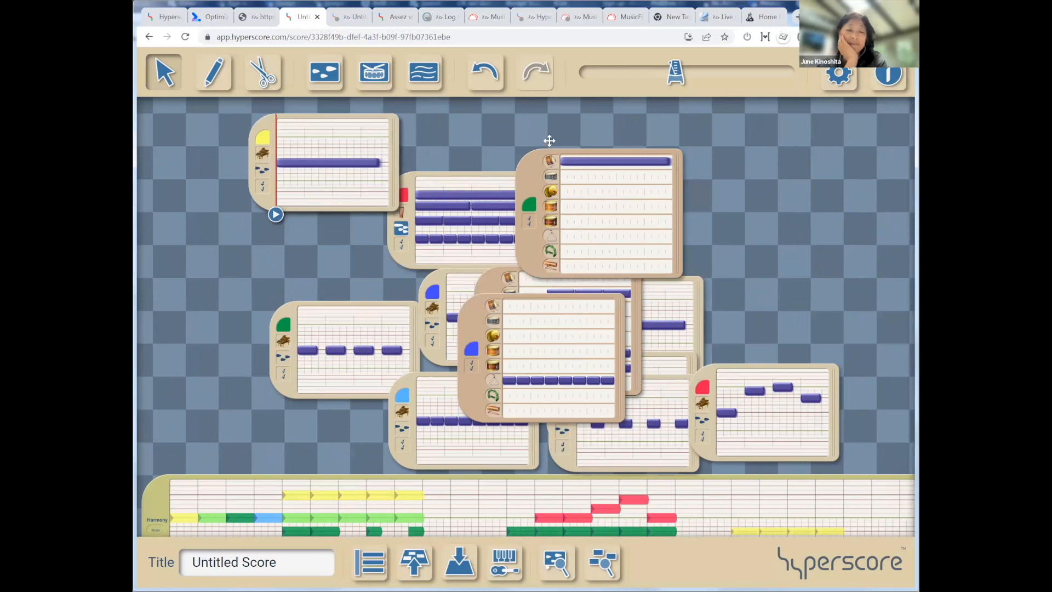
left_click_drag(557, 171, 584, 130)
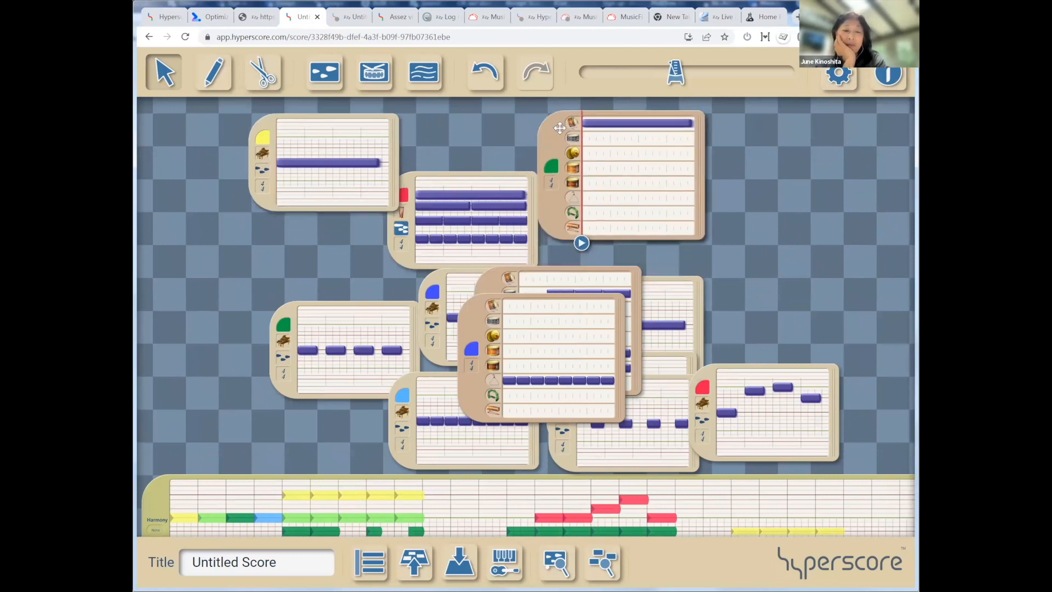
left_click(678, 287)
left_click_drag(788, 322, 728, 115)
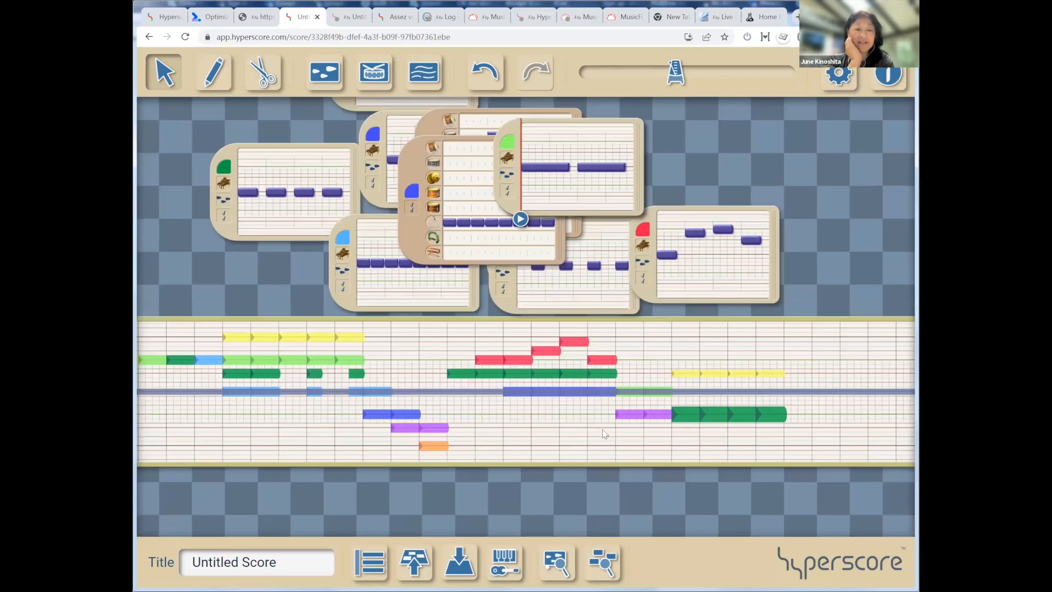
left_click(636, 467)
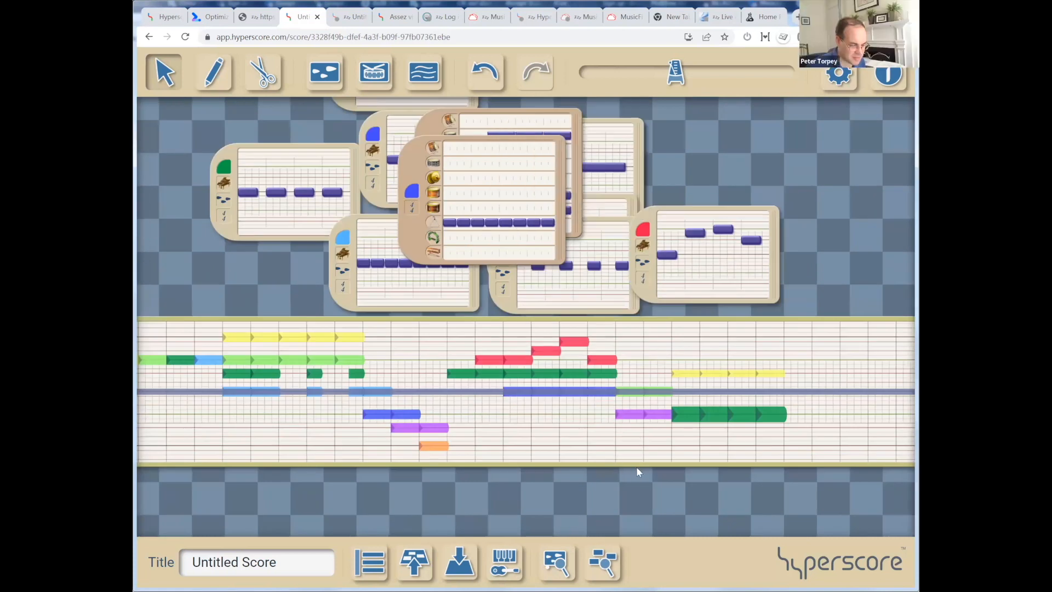
left_click_drag(800, 509, 565, 509)
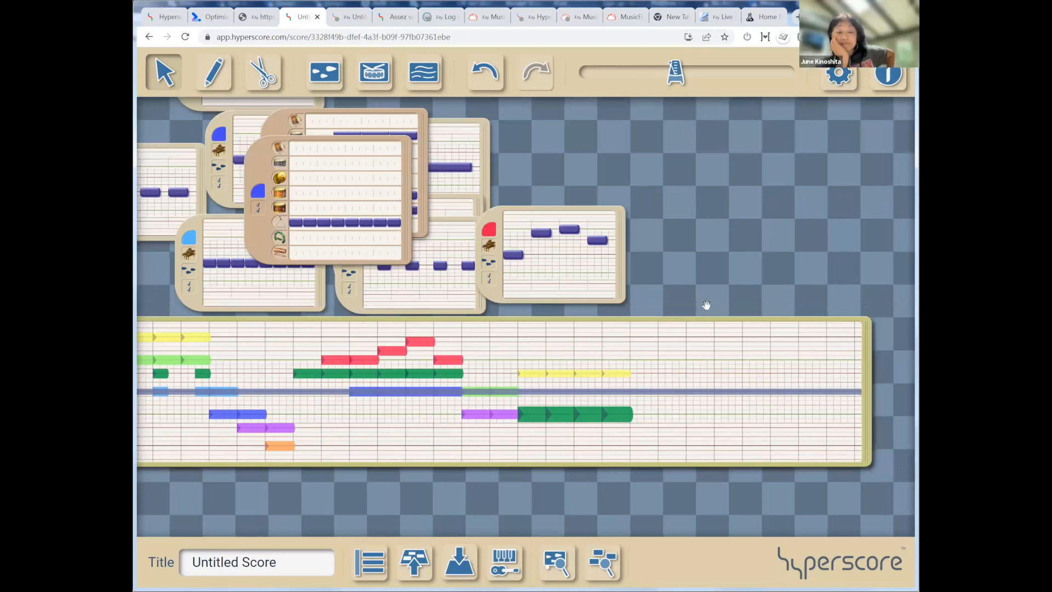
left_click_drag(677, 259, 912, 285)
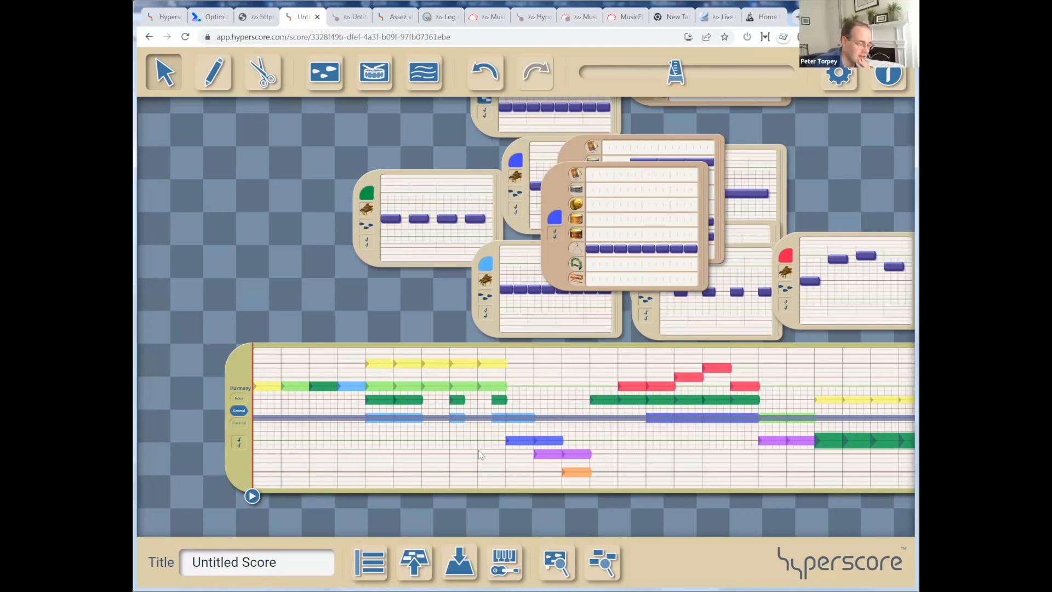
left_click_drag(427, 322, 406, 282)
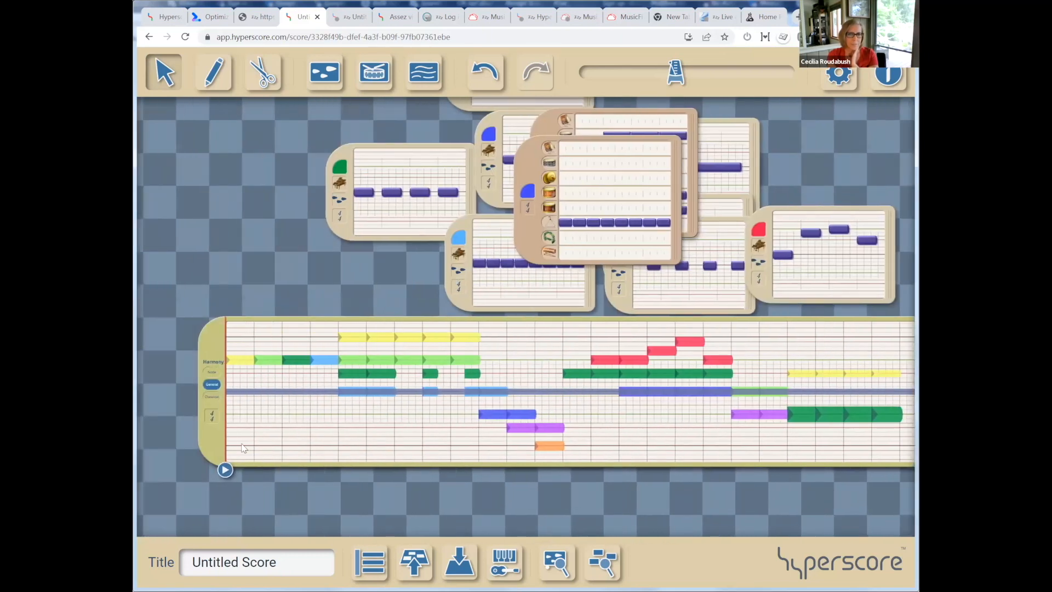
left_click_drag(344, 341, 230, 443)
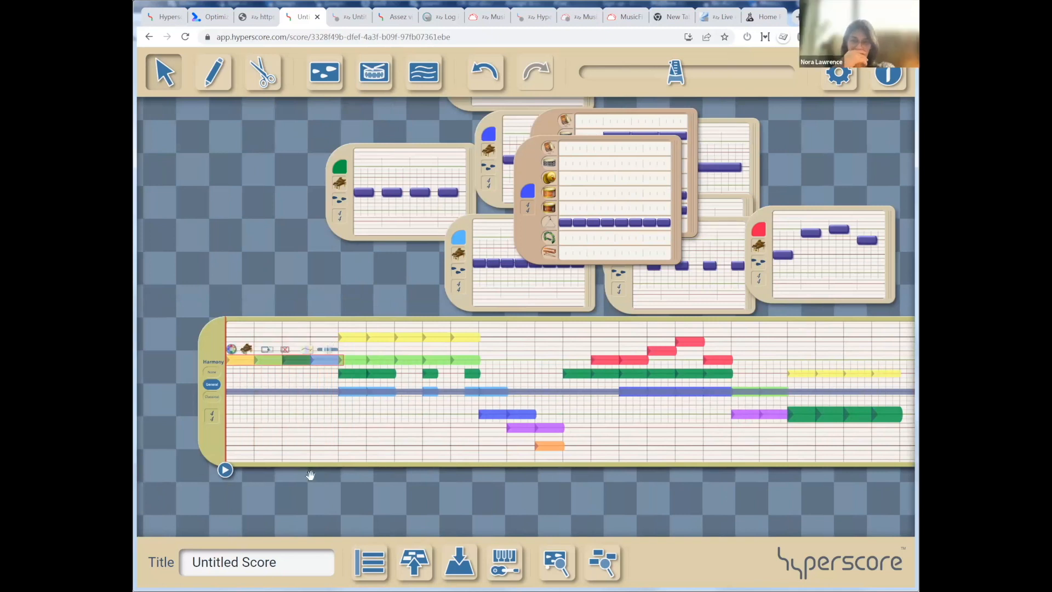
left_click(290, 456)
left_click_drag(243, 429, 383, 329)
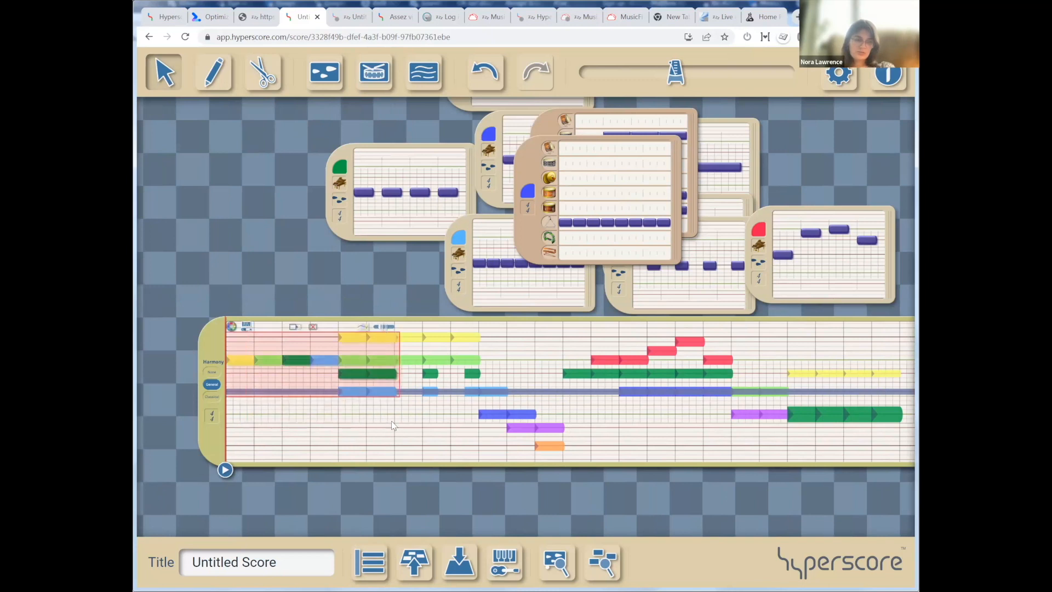
key("ctrl+z")
key("ctrl+z")
key("ctrl+z")
key("ctrl+z")
key("ctrl+z")
key("ctrl+z")
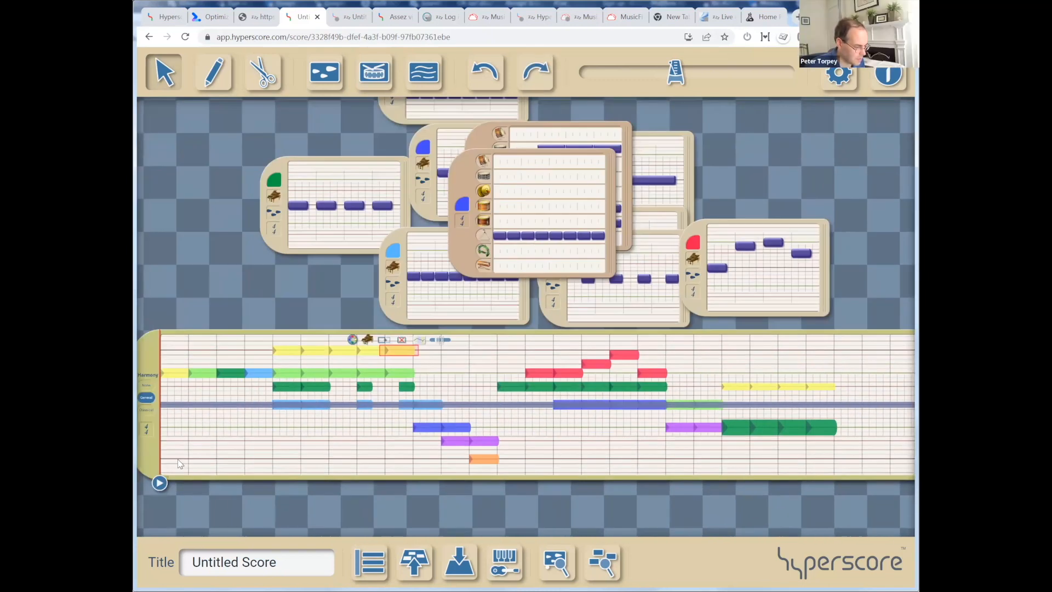
Copy the sketch's opening strokes, paste them after the thick dark green stroke and arrange the copies in mirrored order, ending with yellow.
left_click_drag(178, 459, 319, 334)
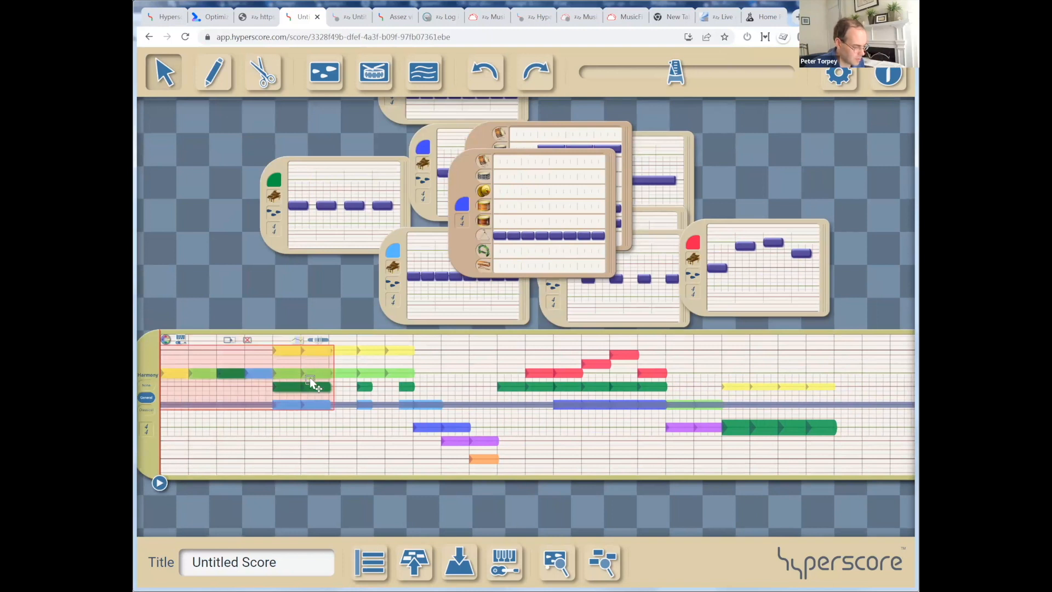
key("ctrl+c")
key("ctrl+v")
left_click_drag(393, 350, 636, 220)
mouse_move(699, 360)
left_mouse_down()
mouse_move(635, 360)
mouse_move(699, 359)
left_mouse_up()
left_click_drag(587, 360, 756, 360)
left_click_drag(533, 361, 848, 359)
Trim the final yellow stroke of the pasted section to two repetitions.
scroll(803, 365, "up", 5)
key("p")
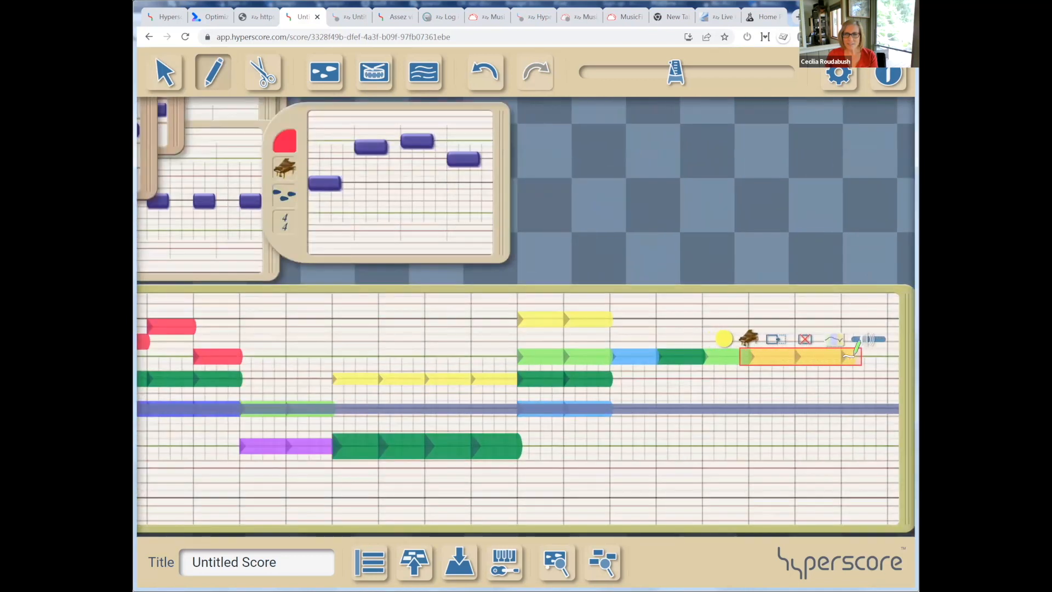
right_click(847, 360)
scroll(585, 270, "down", 3)
left_click_drag(547, 279, 579, 278)
left_click_drag(368, 280, 458, 291)
scroll(515, 438, "down", 2)
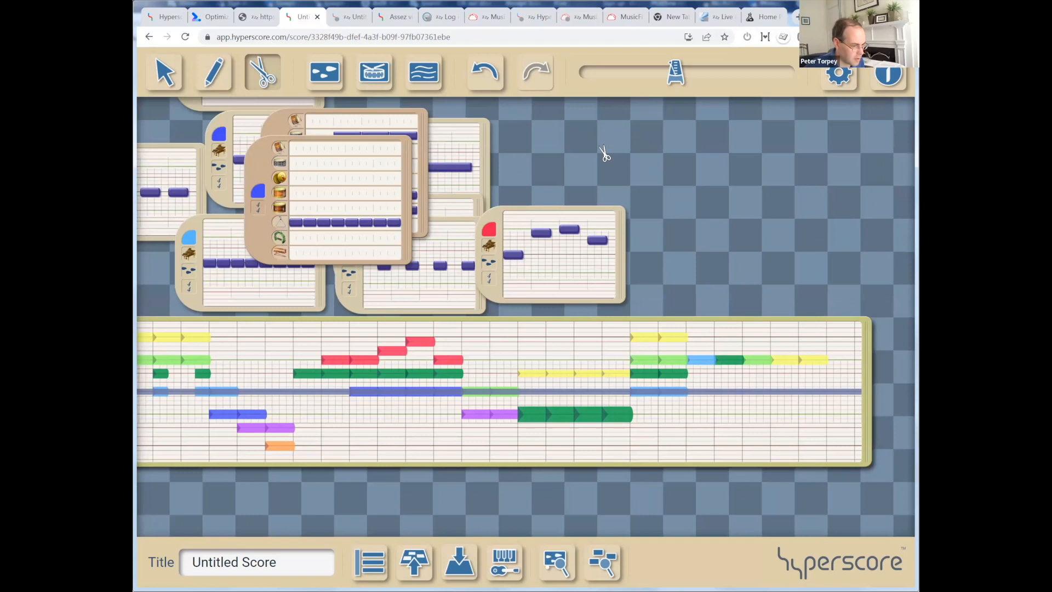
Duplicate the yellow melody window and place the copy beside the dark green percussion window.
left_click_drag(355, 115, 562, 283)
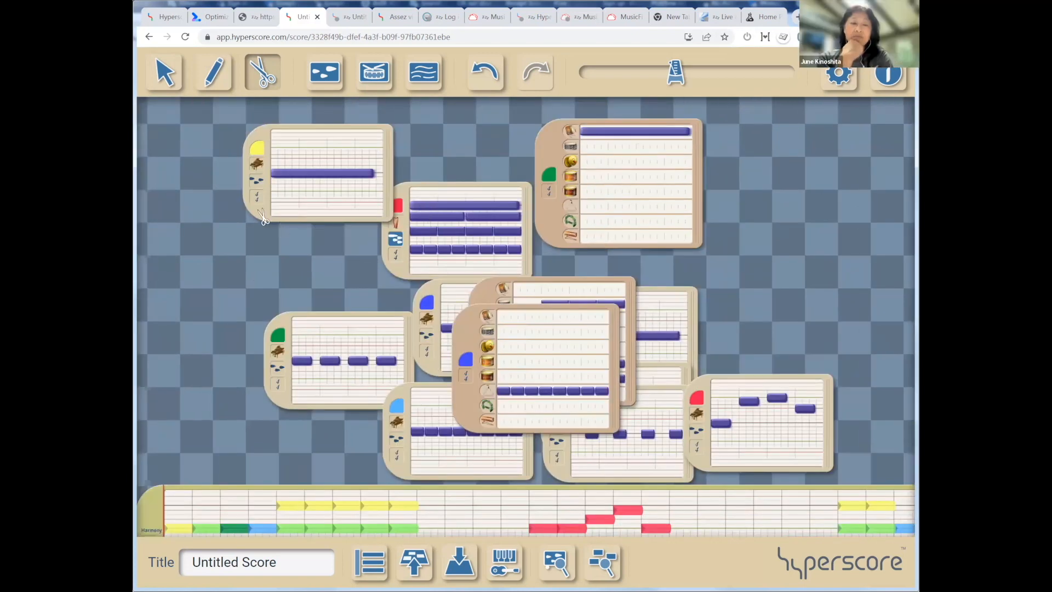
mouse_move(271, 224)
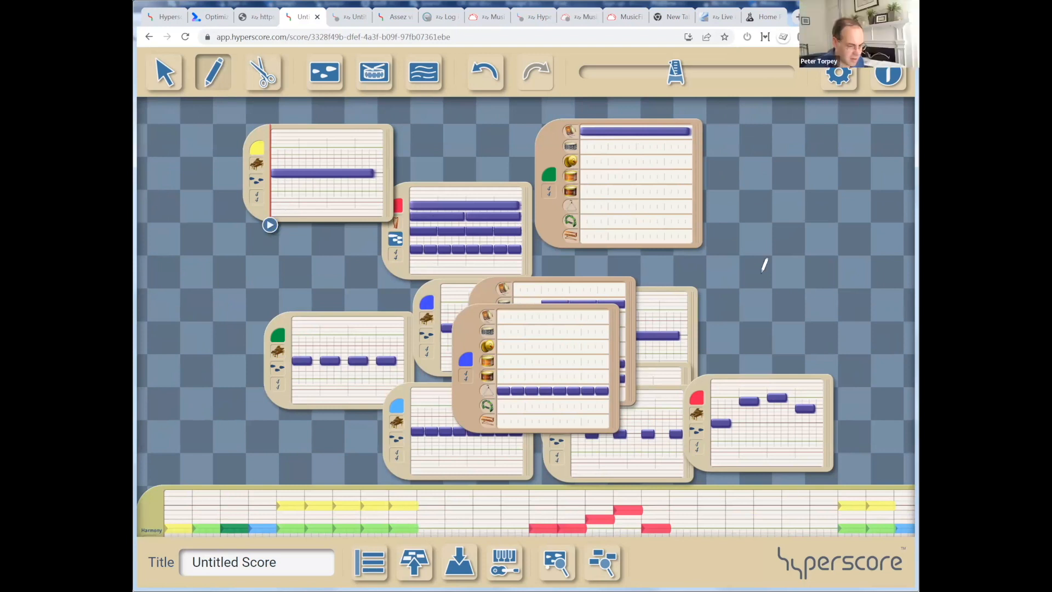
mouse_move(799, 338)
left_mouse_down()
mouse_move(673, 141)
mouse_move(764, 300)
left_mouse_up()
left_click_drag(774, 380, 782, 463)
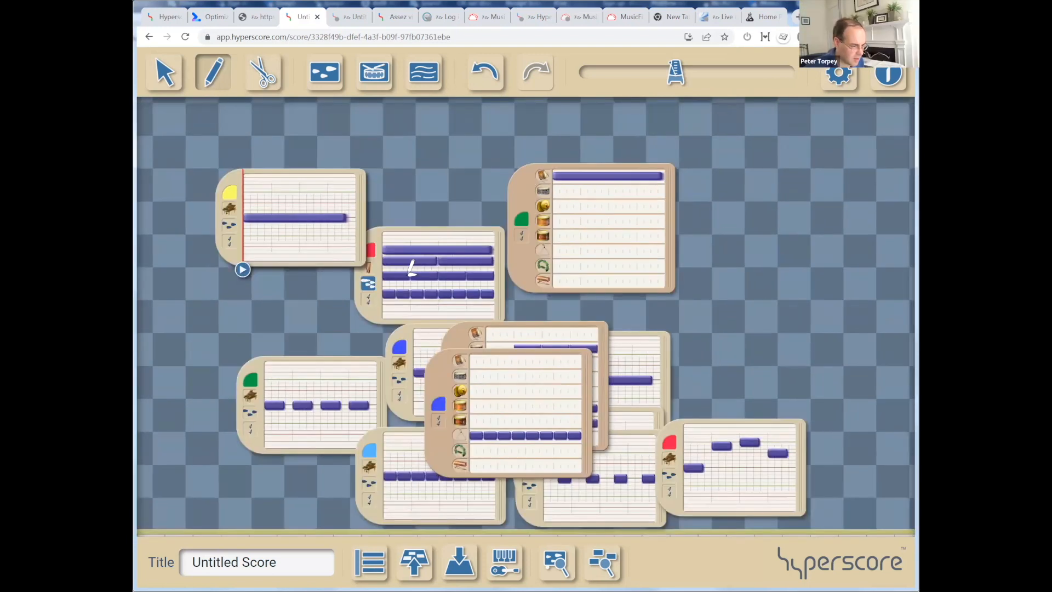
key("ctrl+v")
left_click_drag(262, 273, 680, 303)
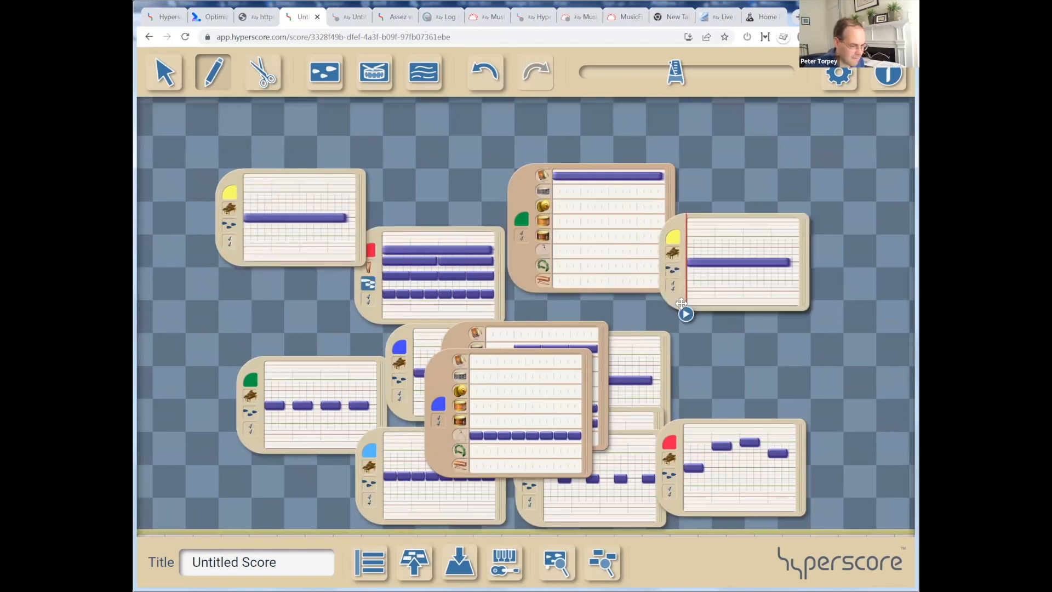
Duplicate the dark green melody window, place the copy above the red melody window and recolor it purple.
left_click(253, 366)
key("ctrl+c")
key("ctrl+v")
left_click_drag(283, 384, 683, 328)
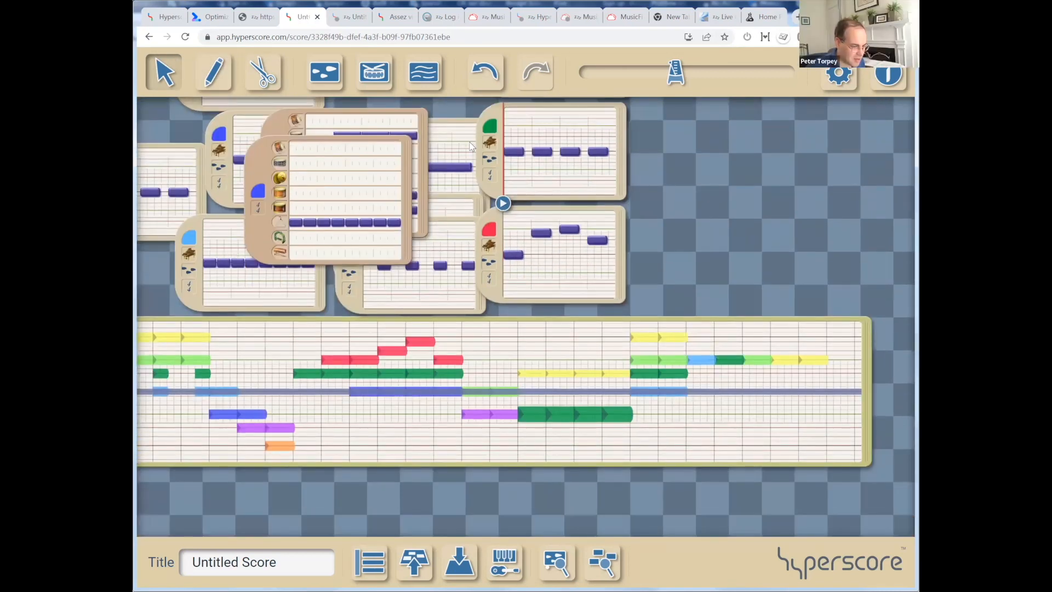
left_click(492, 130)
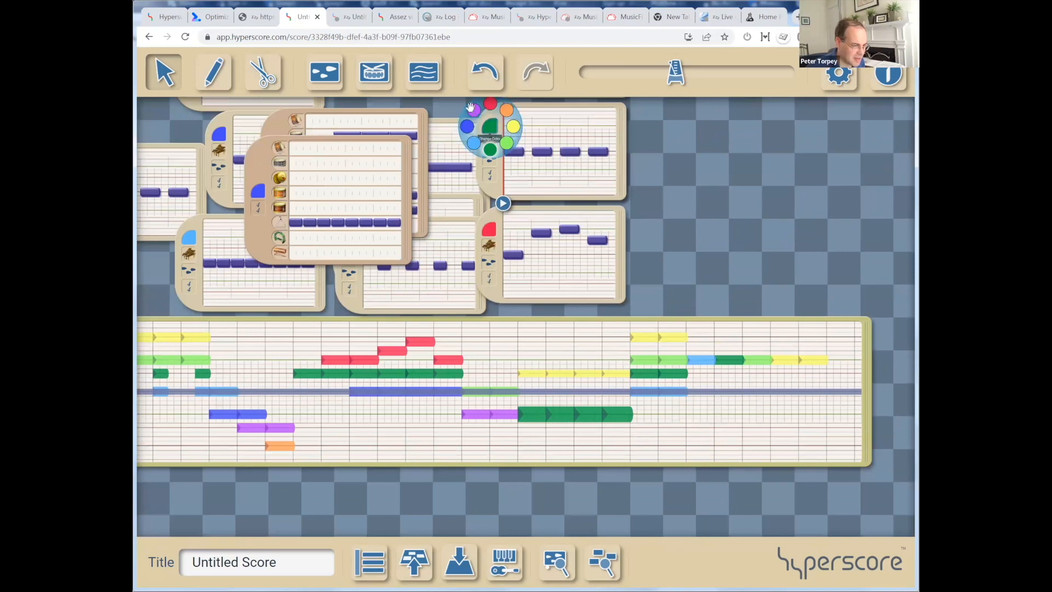
left_click(472, 109)
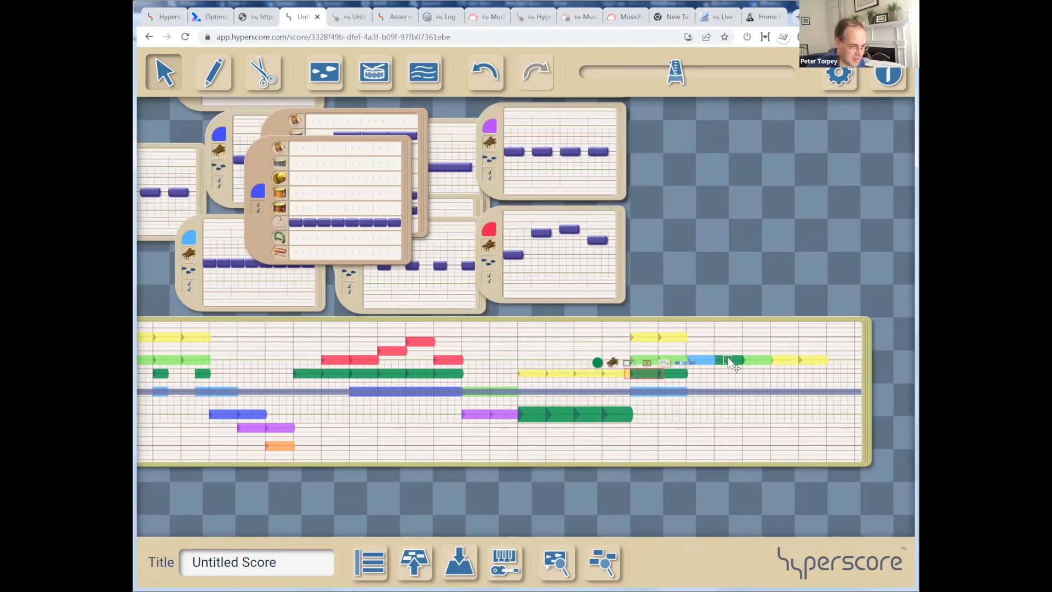
Recolor the dark green strokes in the pasted ending section purple and play the selected strokes.
left_click(677, 372)
left_click(634, 349)
left_click(622, 338)
key("space")
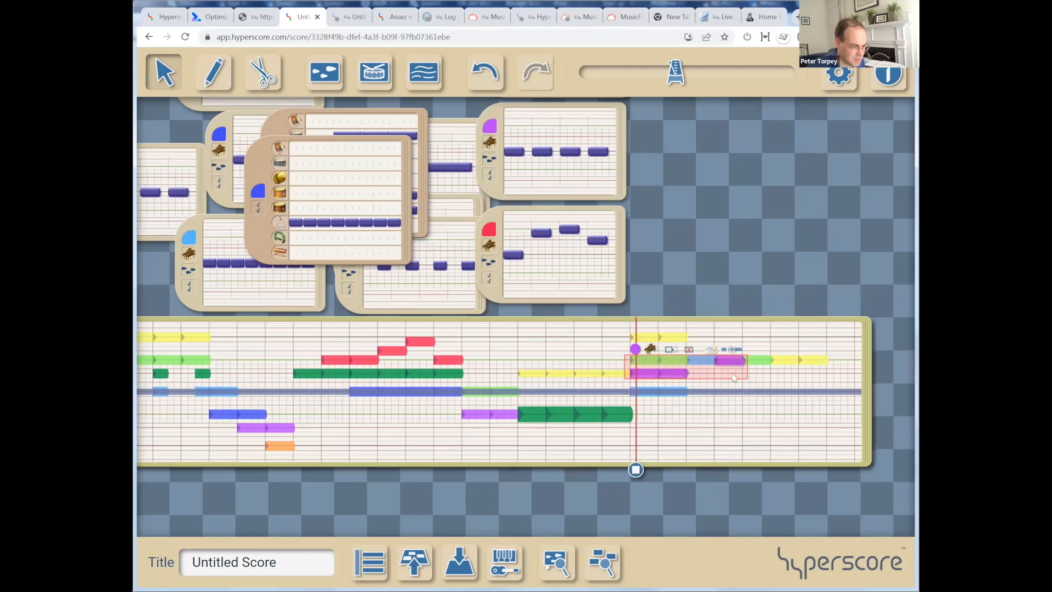
key("space")
Play the thick dark green stroke and the purple stroke just before it.
left_click(623, 415)
key("space")
key("space")
left_click(488, 417)
key("space")
key("space")
Shift the duplicated purple melody window outward and bring the original purple melody window forward.
mouse_move(783, 317)
left_mouse_down()
mouse_move(864, 326)
mouse_move(848, 277)
mouse_move(791, 314)
left_mouse_up()
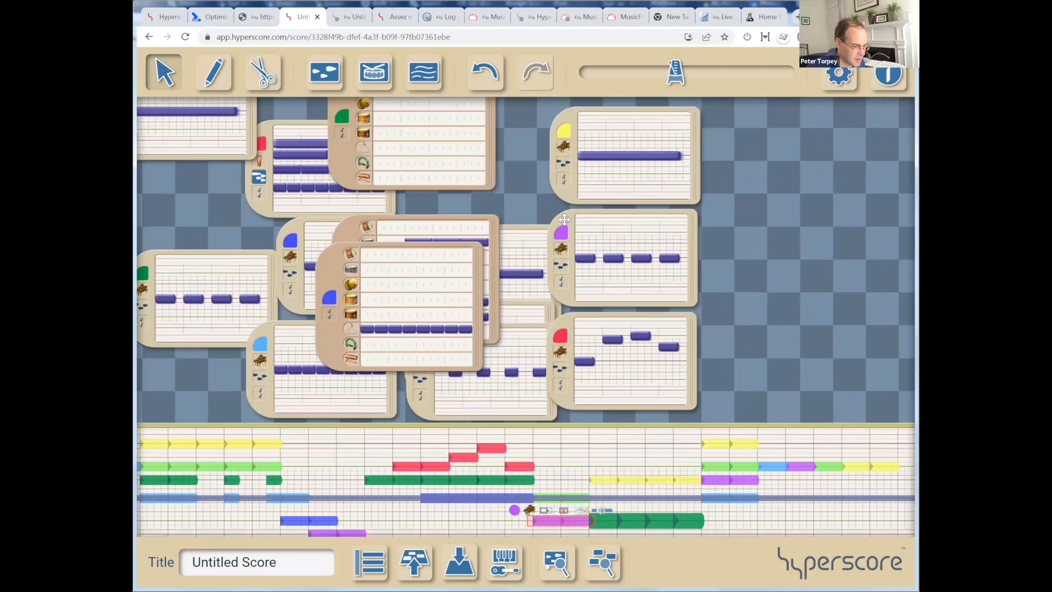
left_click(593, 221)
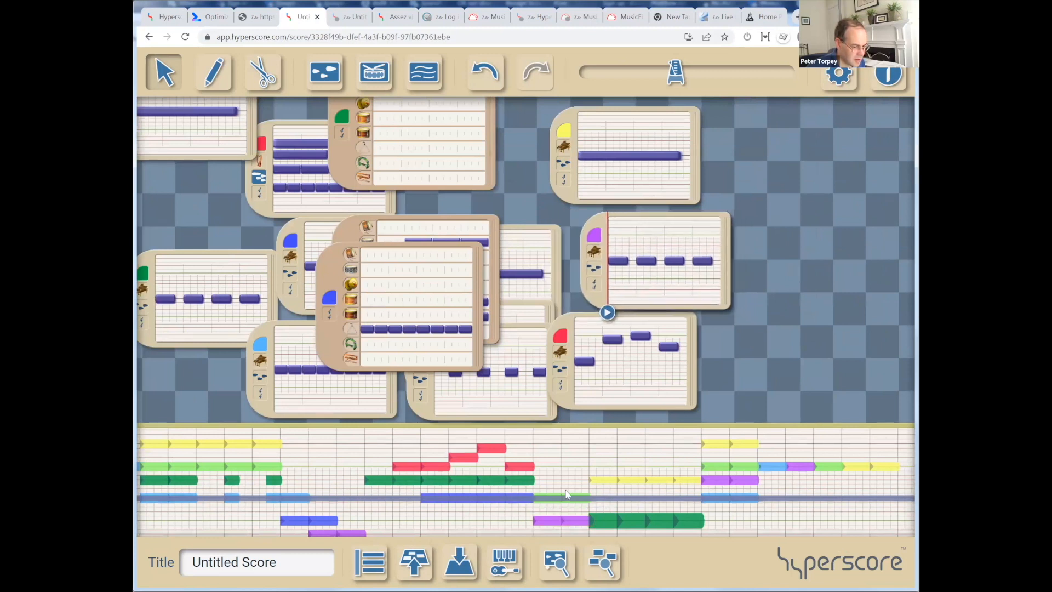
left_click(548, 518)
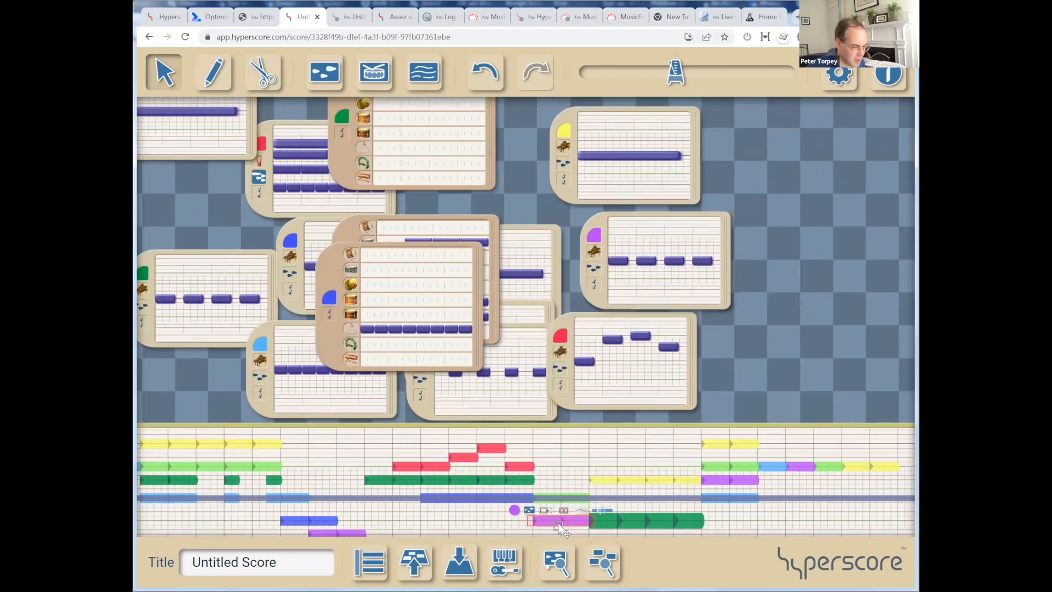
left_click(525, 316)
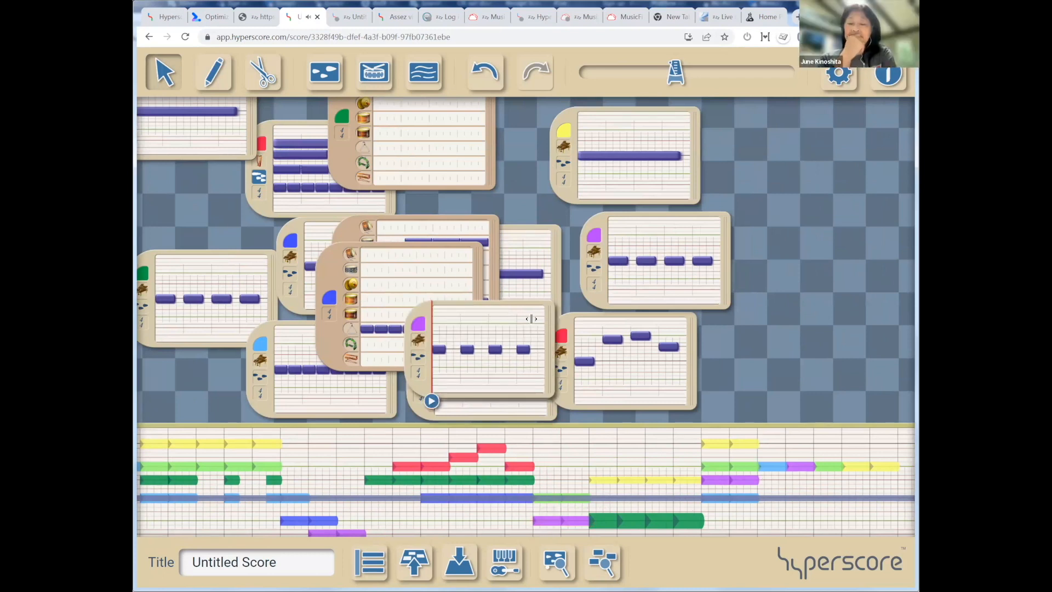
Reposition the duplicated yellow melody window slightly above the purple copy and recolor it orange.
mouse_move(707, 338)
left_mouse_down()
mouse_move(613, 308)
mouse_move(635, 279)
left_mouse_up()
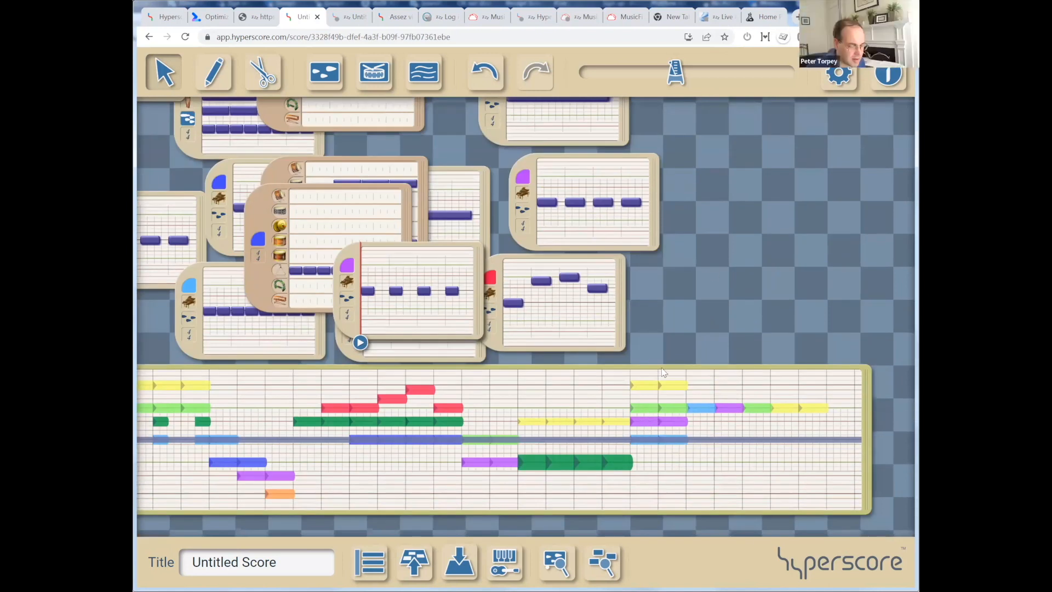
mouse_move(701, 303)
left_mouse_down()
mouse_move(708, 318)
mouse_move(637, 426)
left_mouse_up()
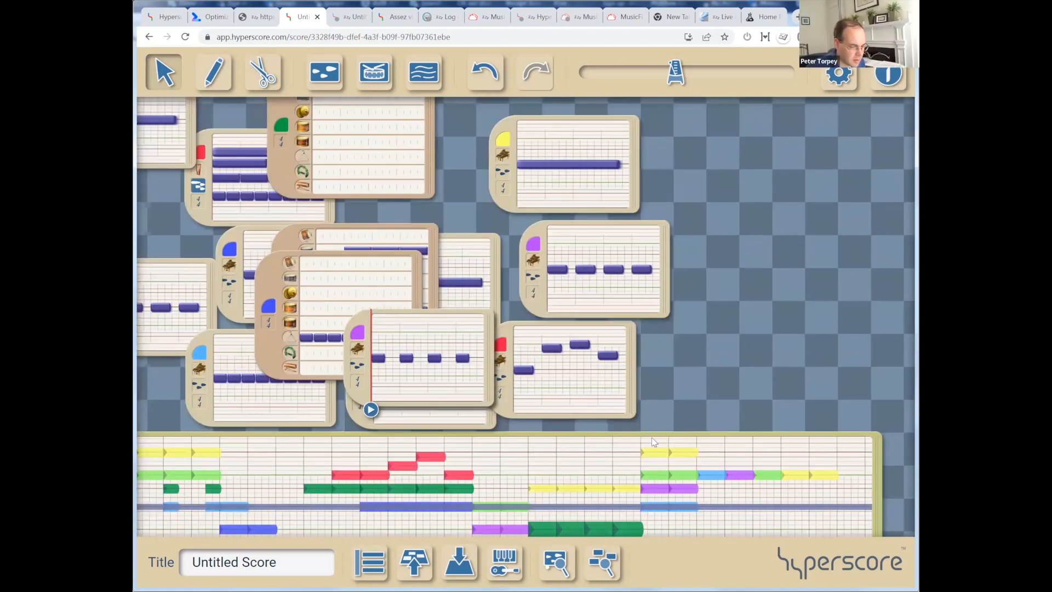
left_click(656, 456)
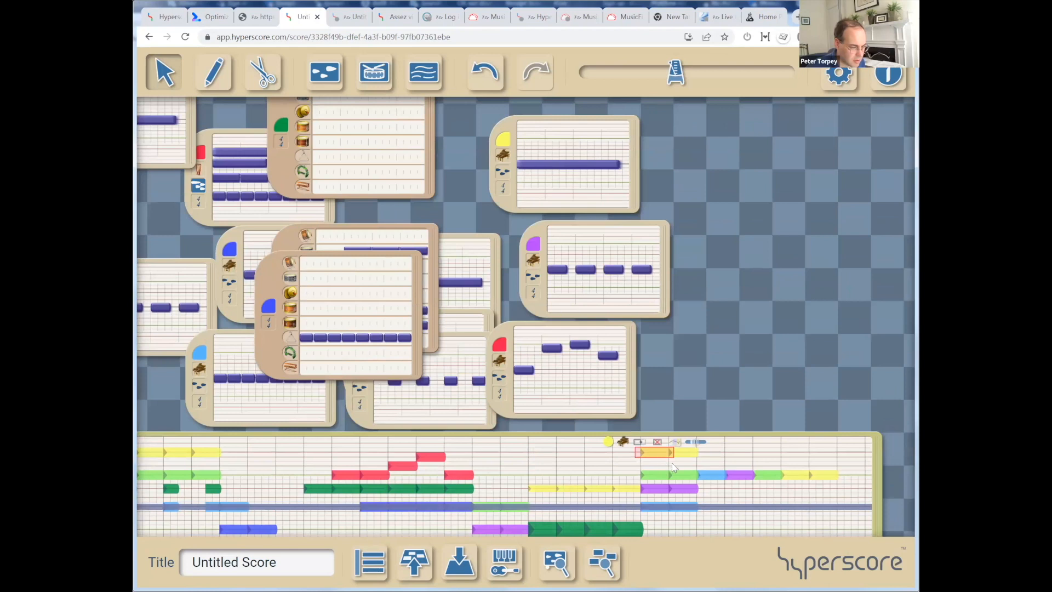
left_click_drag(510, 208, 309, 216)
left_click_drag(486, 206, 614, 240)
left_click_drag(460, 246, 633, 242)
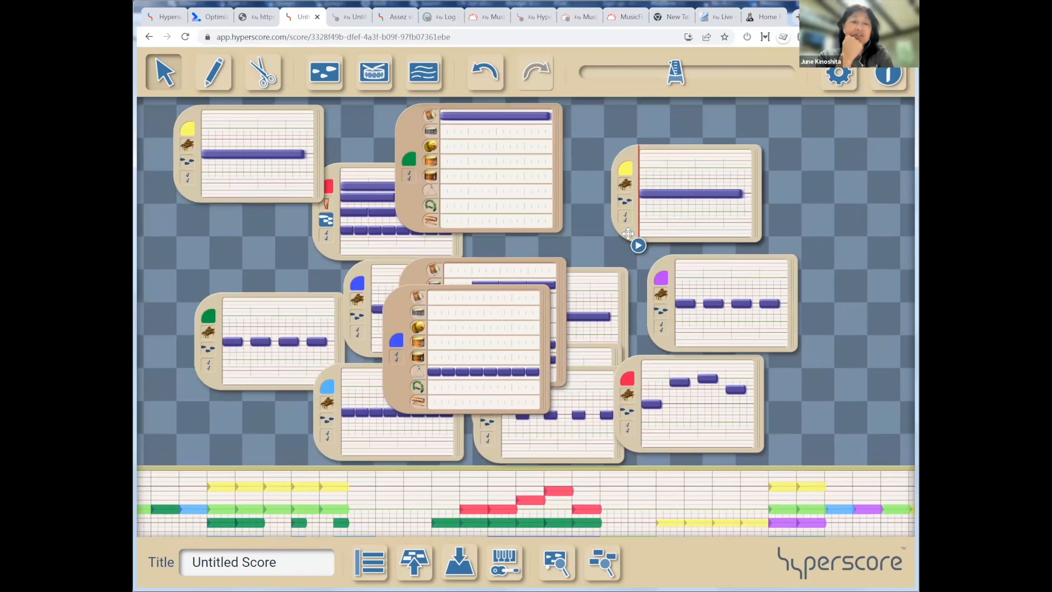
left_click(627, 169)
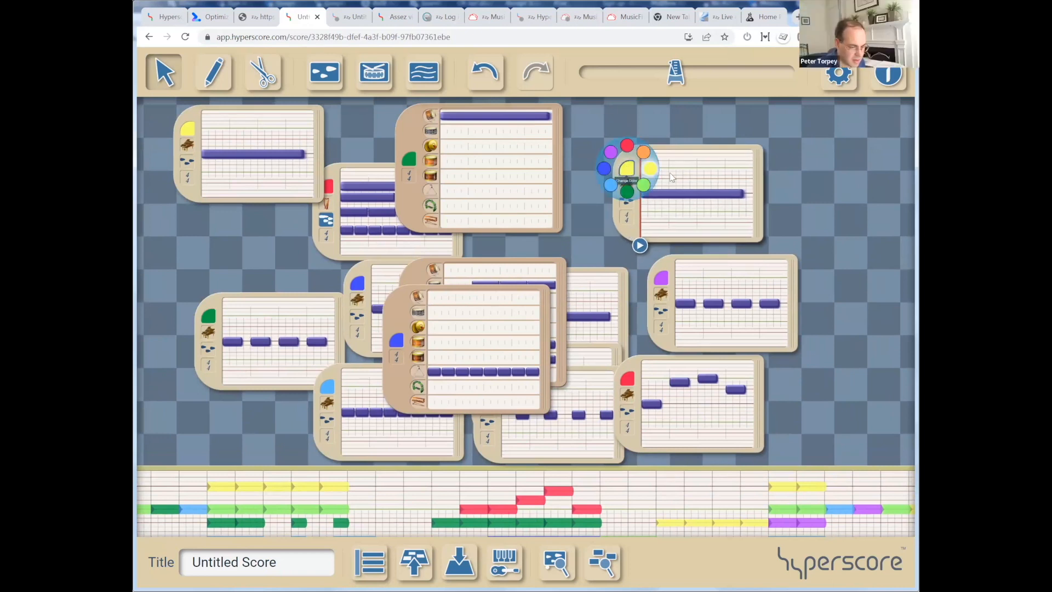
left_click_drag(806, 233, 734, 206)
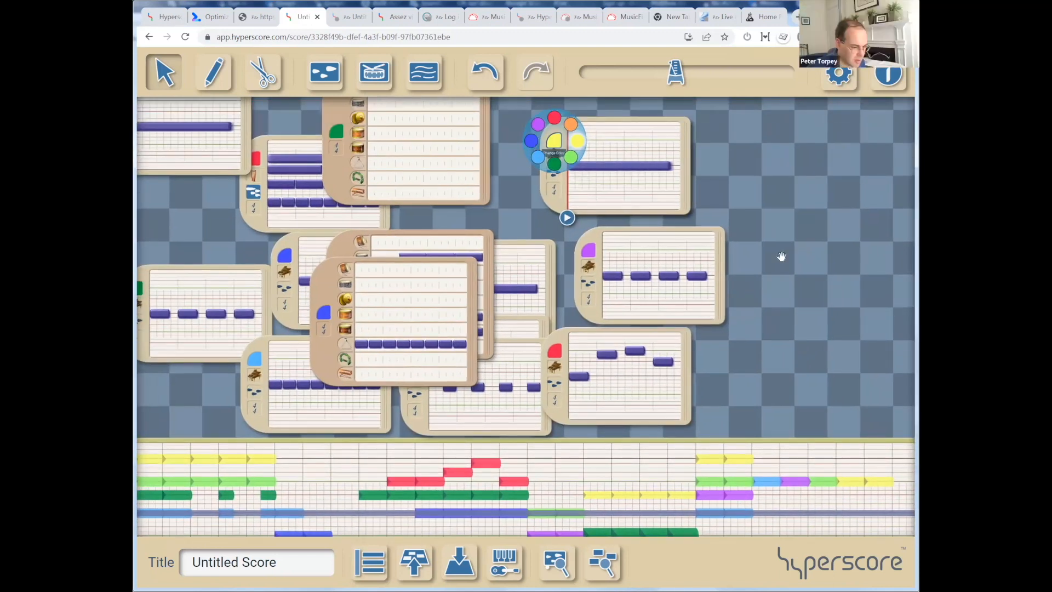
left_click_drag(782, 258, 757, 170)
left_click_drag(759, 234, 763, 333)
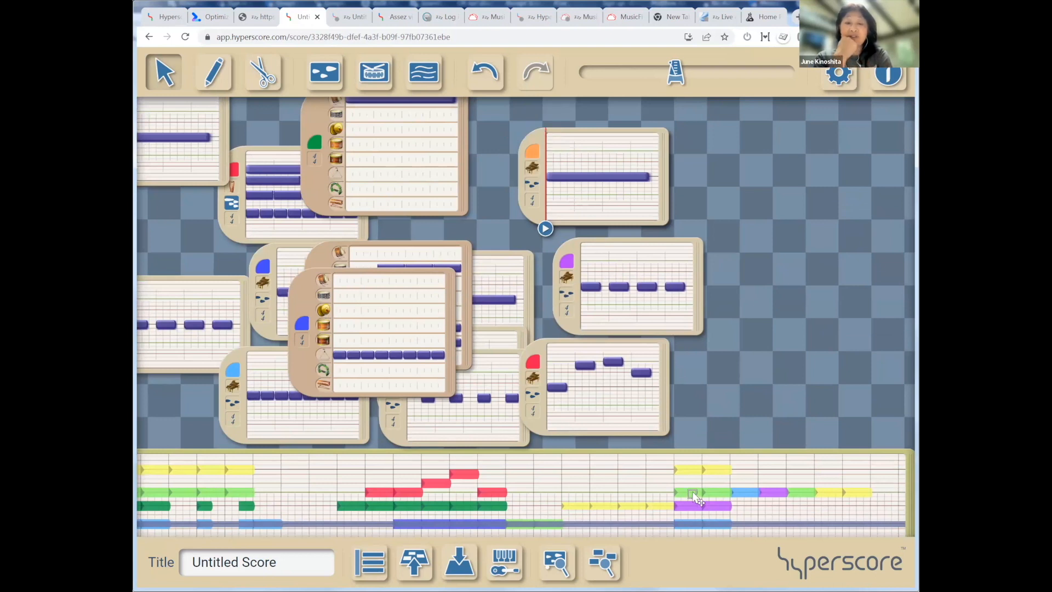
Recolor all the yellow strokes in the mirrored ending section of the sketch orange.
left_click(718, 468)
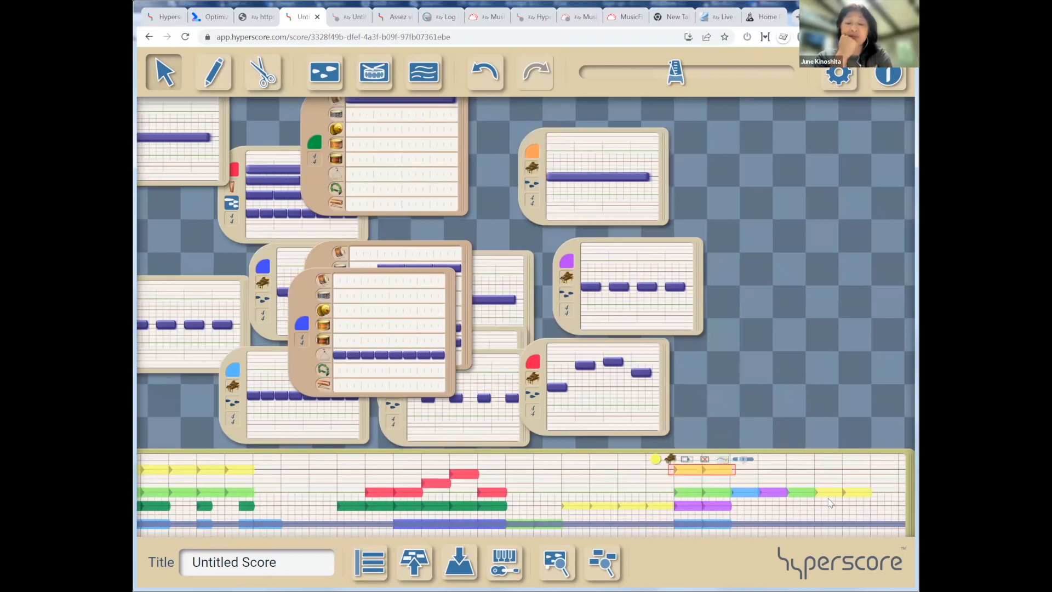
left_click_drag(828, 496, 867, 497)
left_click(679, 459)
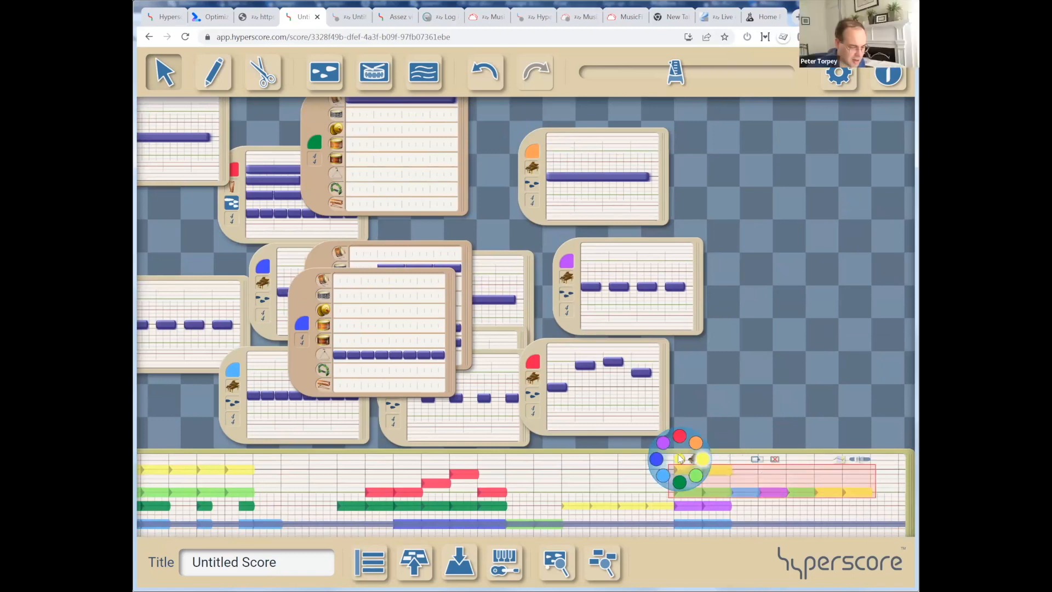
left_click(696, 443)
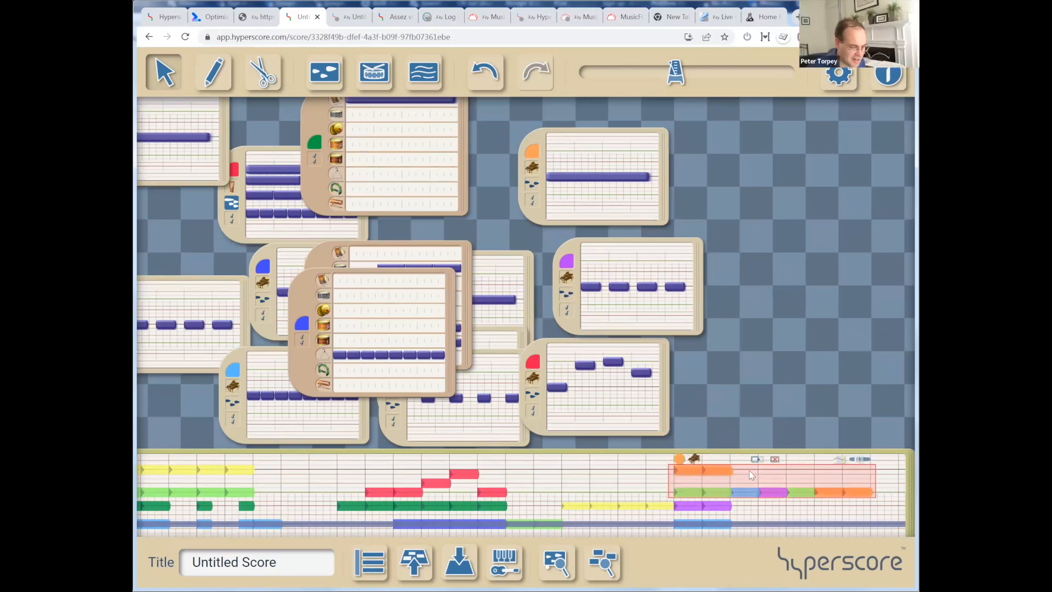
left_click(628, 484)
Play the first orange stroke of the ending and move the orange melody window away from the purple one, toward the green percussion window.
scroll(700, 310, "down", 3)
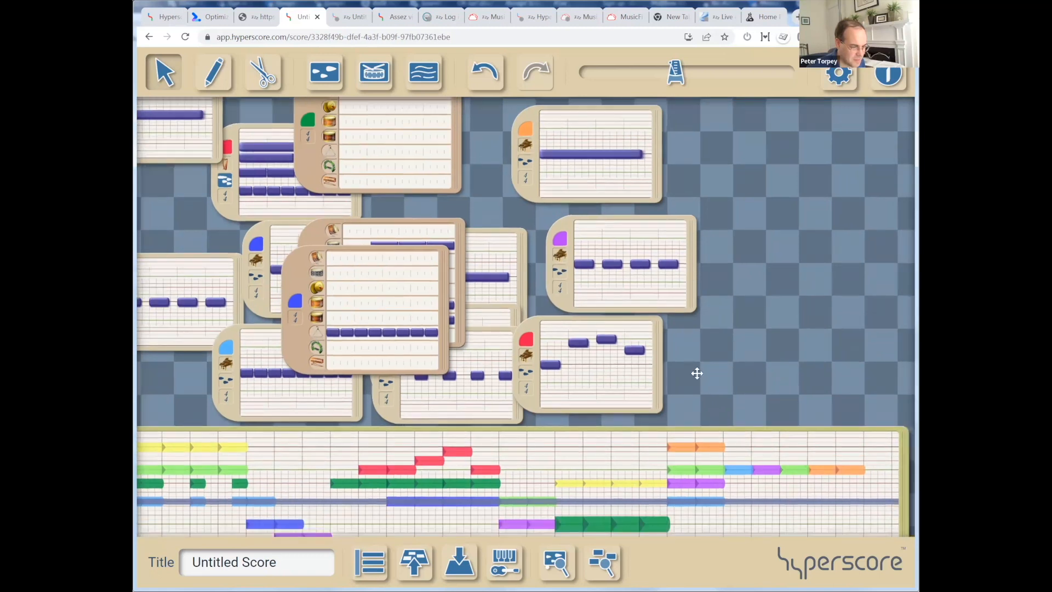
left_click(661, 385)
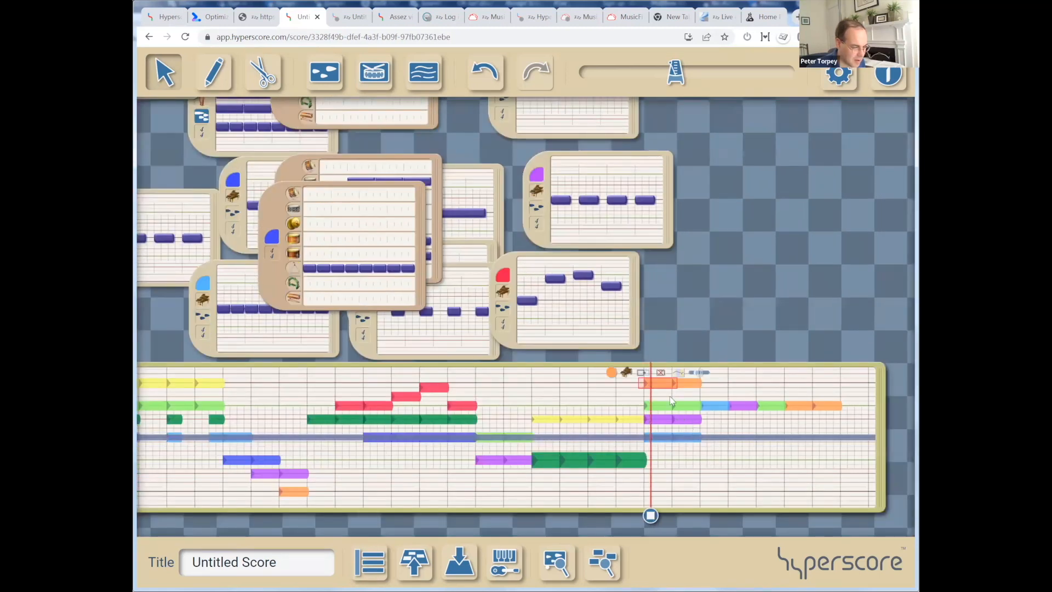
left_click_drag(737, 239, 814, 369)
mouse_move(570, 264)
left_mouse_down()
mouse_move(488, 277)
mouse_move(493, 269)
left_mouse_up()
left_click_drag(733, 467, 715, 385)
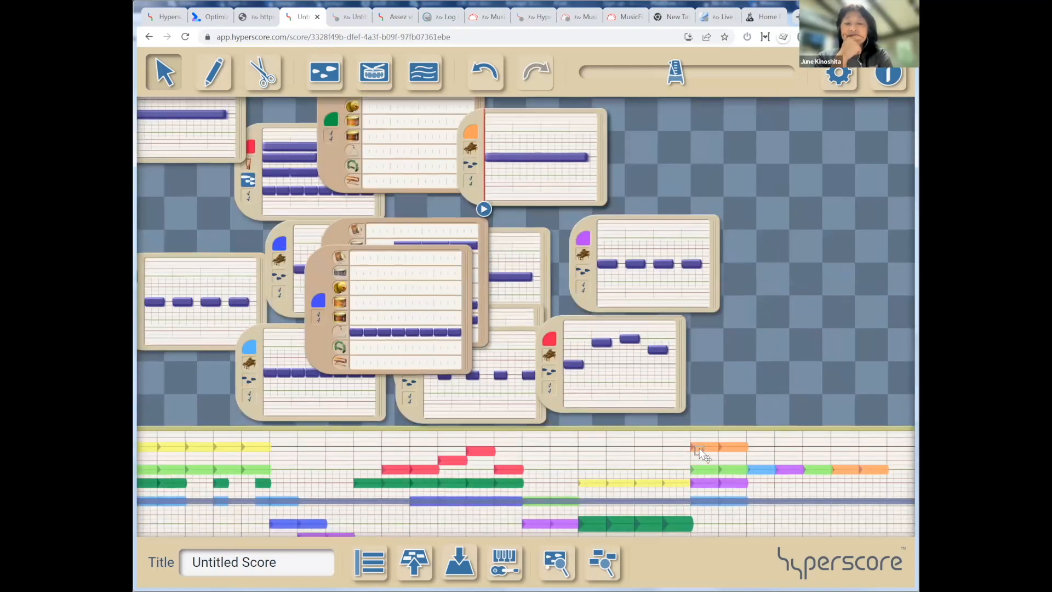
Replay the ending's first orange stroke and shift the orange melody window further over the green percussion window.
left_click(706, 446)
key("space")
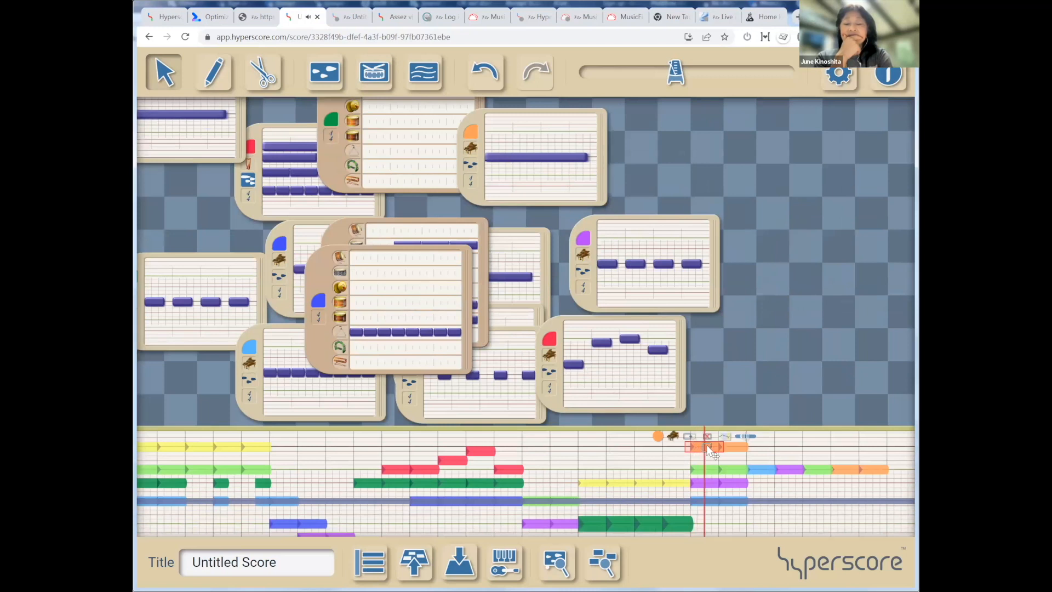
left_click_drag(477, 204, 415, 213)
left_click(698, 445)
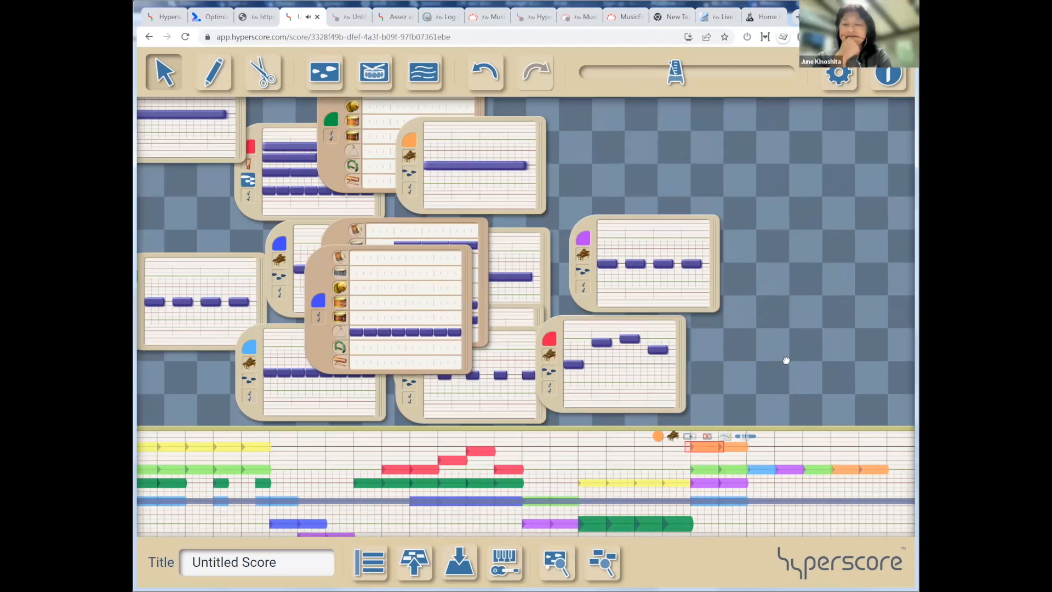
Play the whole sketch from the start through the recolored ending and view the complete score.
scroll(786, 360, "down", 2)
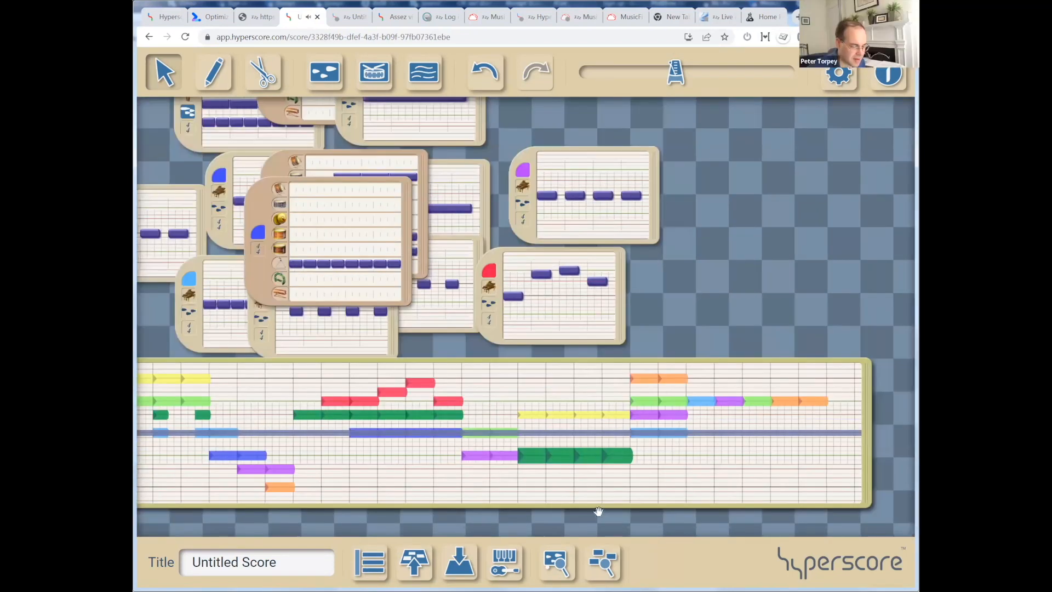
scroll(656, 353, "down", 3)
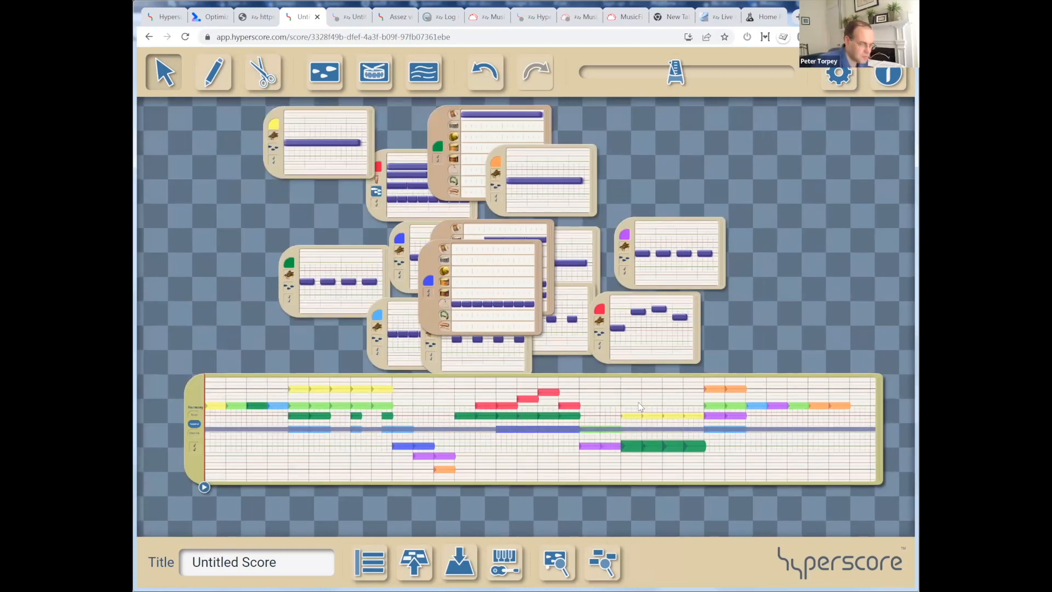
key("space")
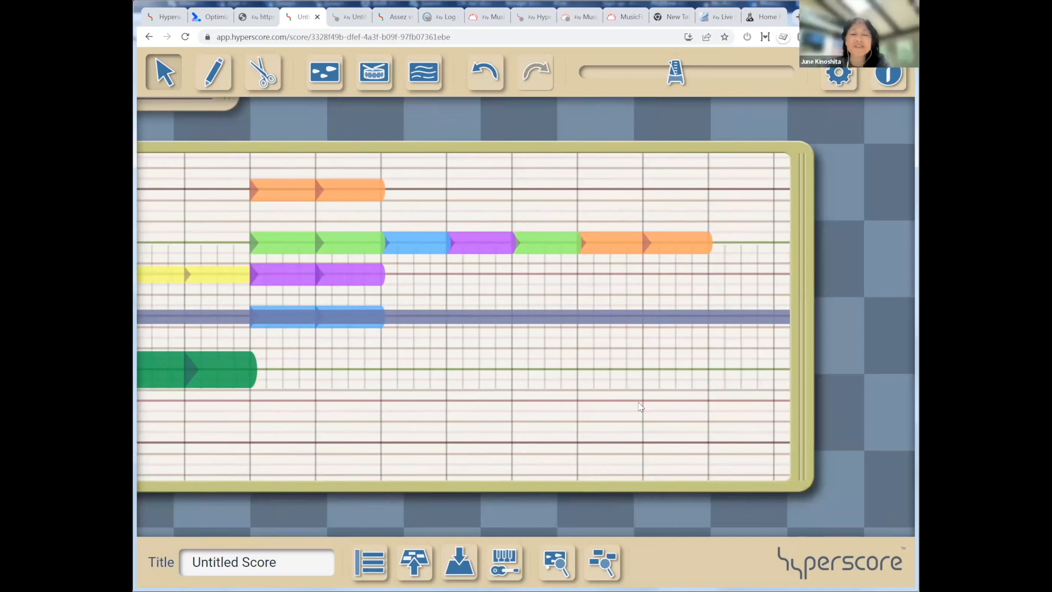
scroll(640, 406, "down", 5)
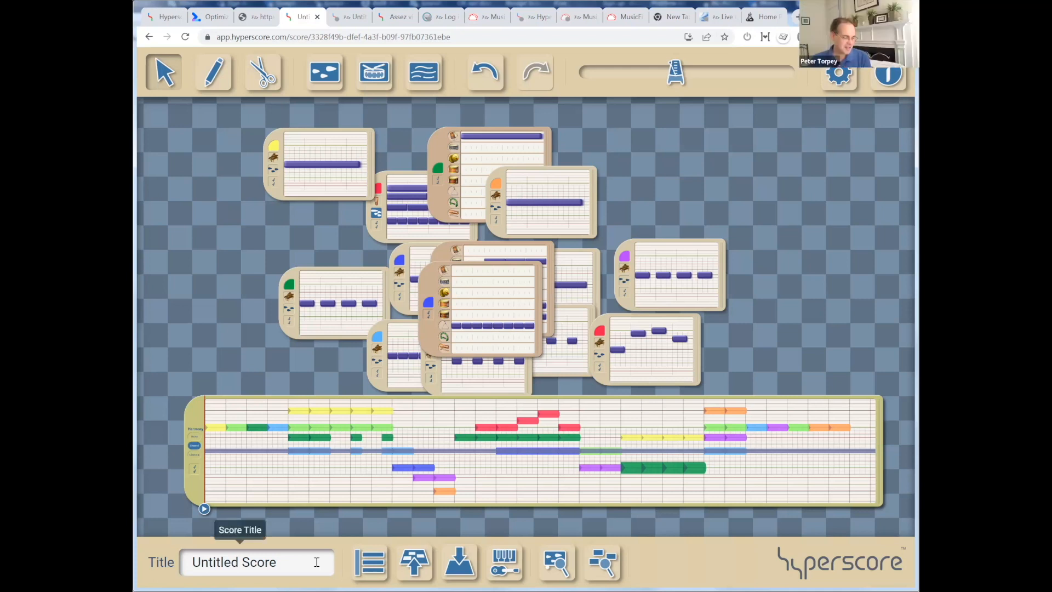
Title the score "Fraction Traction".
left_click(219, 561)
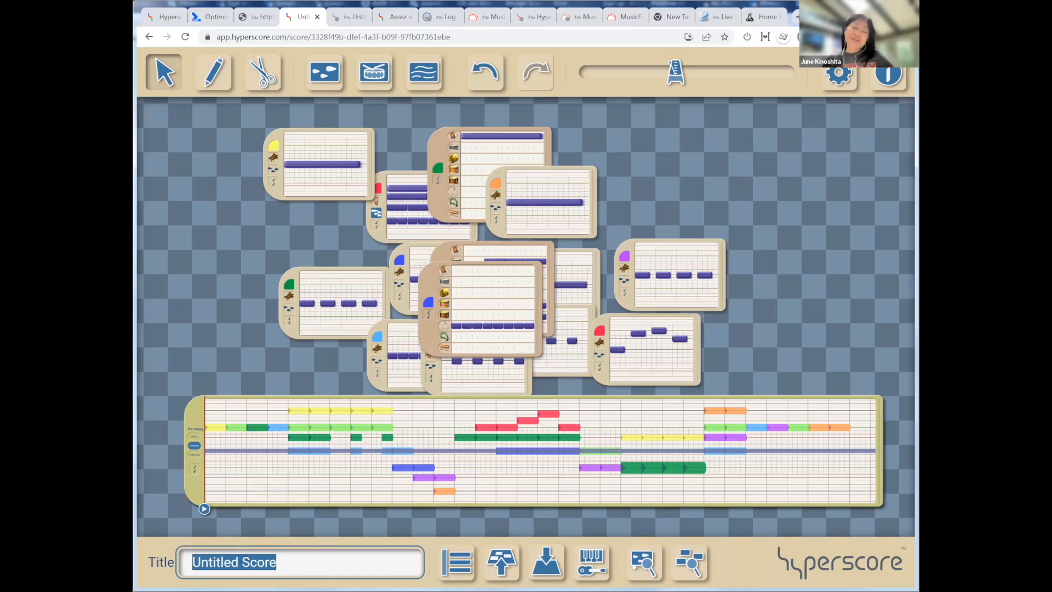
type("Frac")
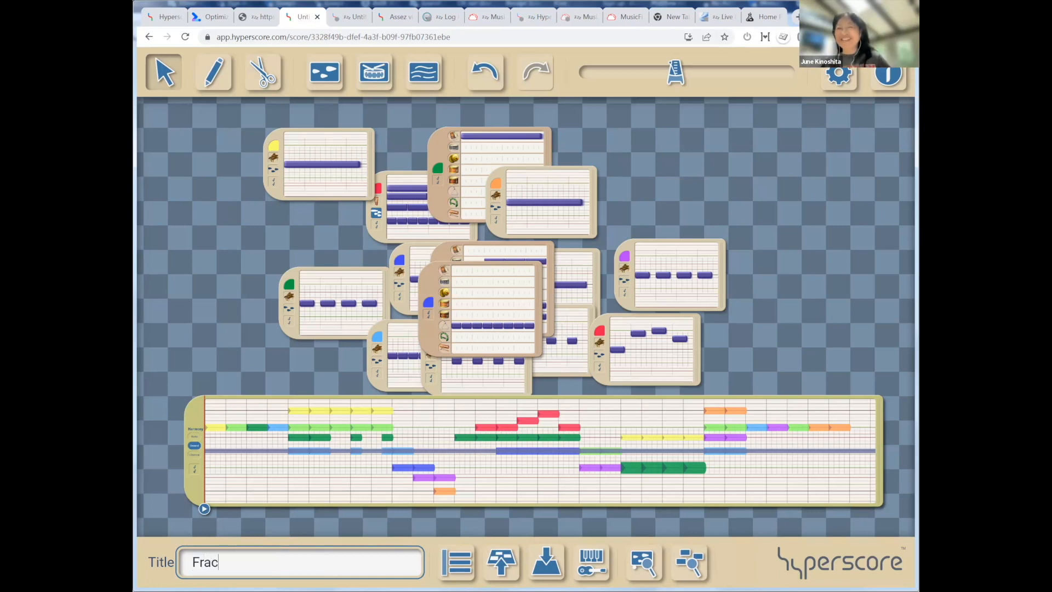
type("tional")
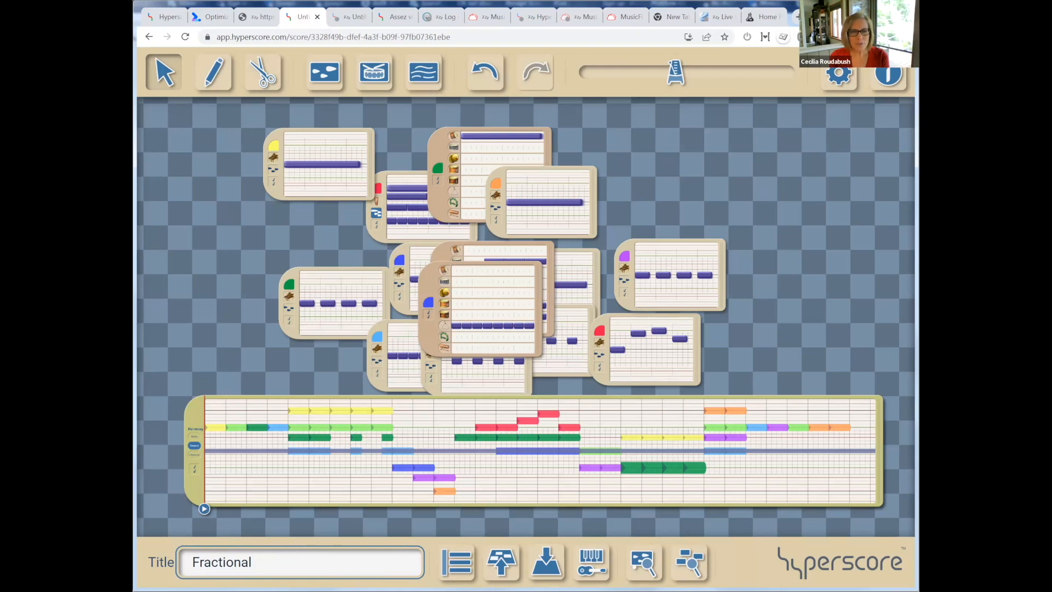
key("BackSpace")
type("Traction")
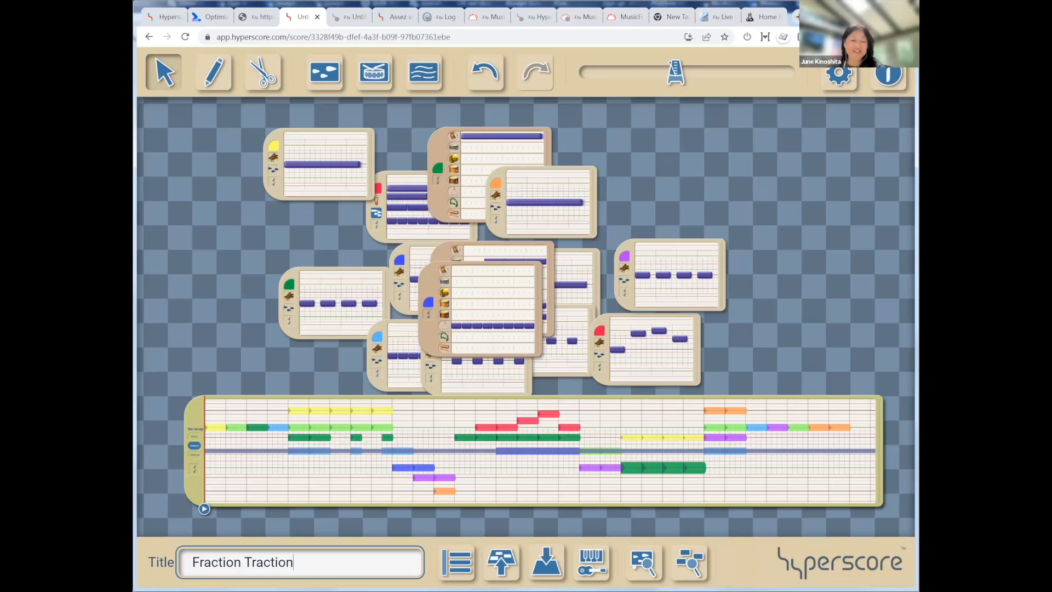
key("Return")
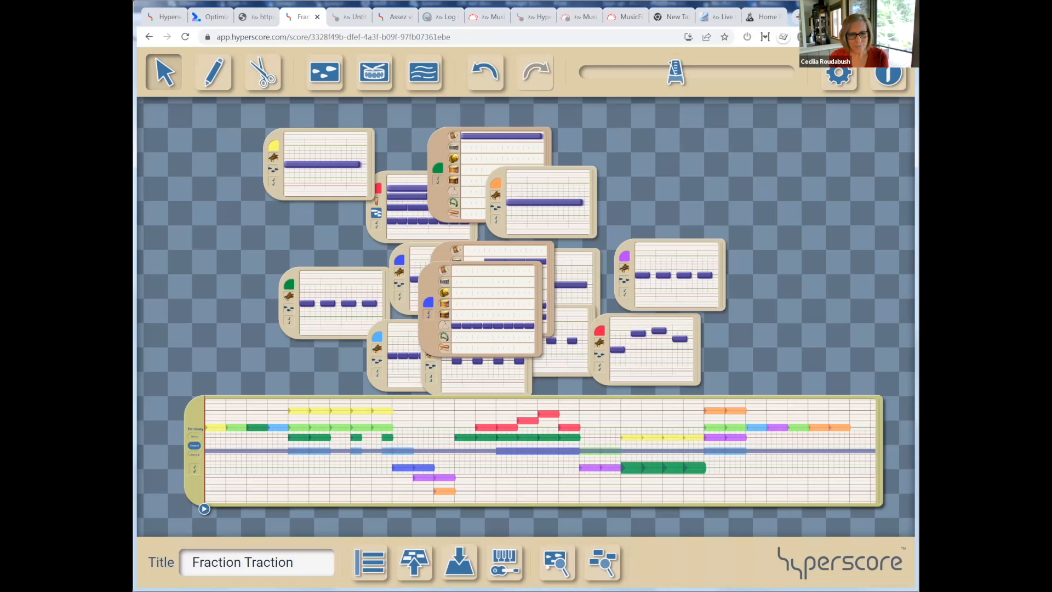
Change the score title to "Fraction Attraction".
left_click(248, 561)
left_click(294, 561)
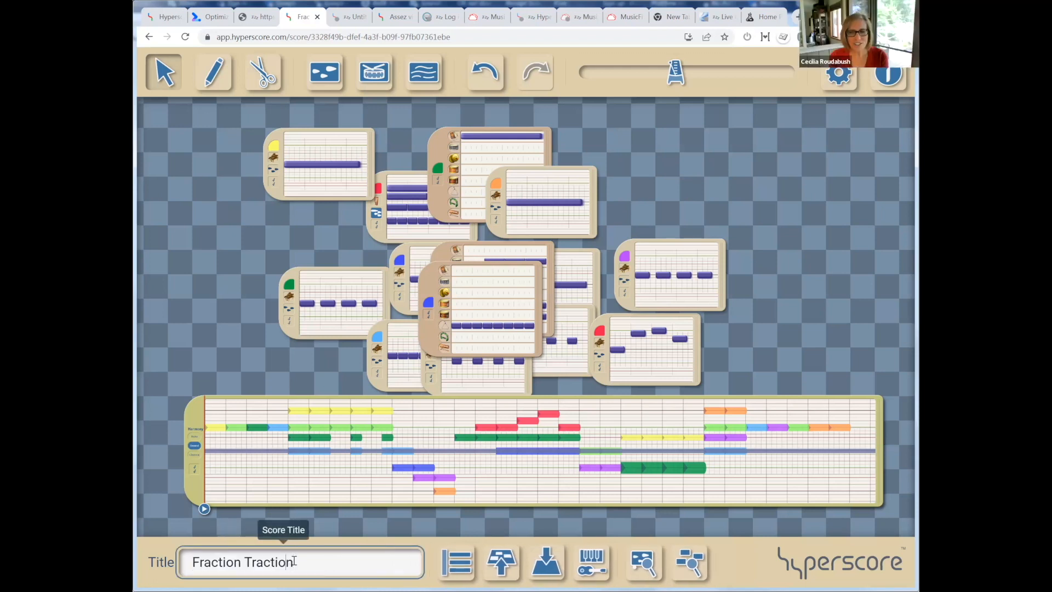
key("shift+Right")
type("Att")
key("Return")
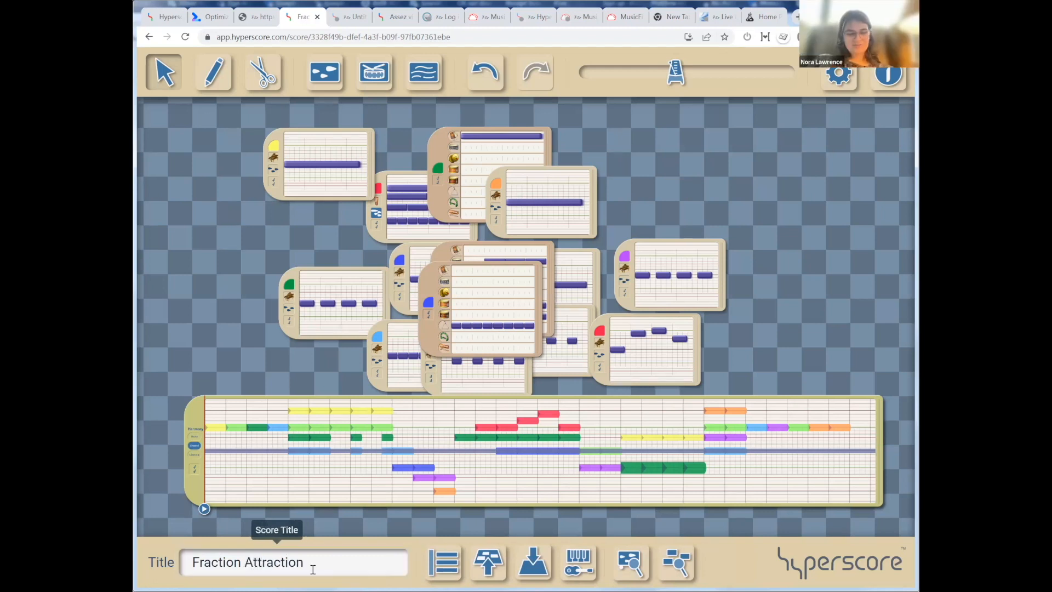